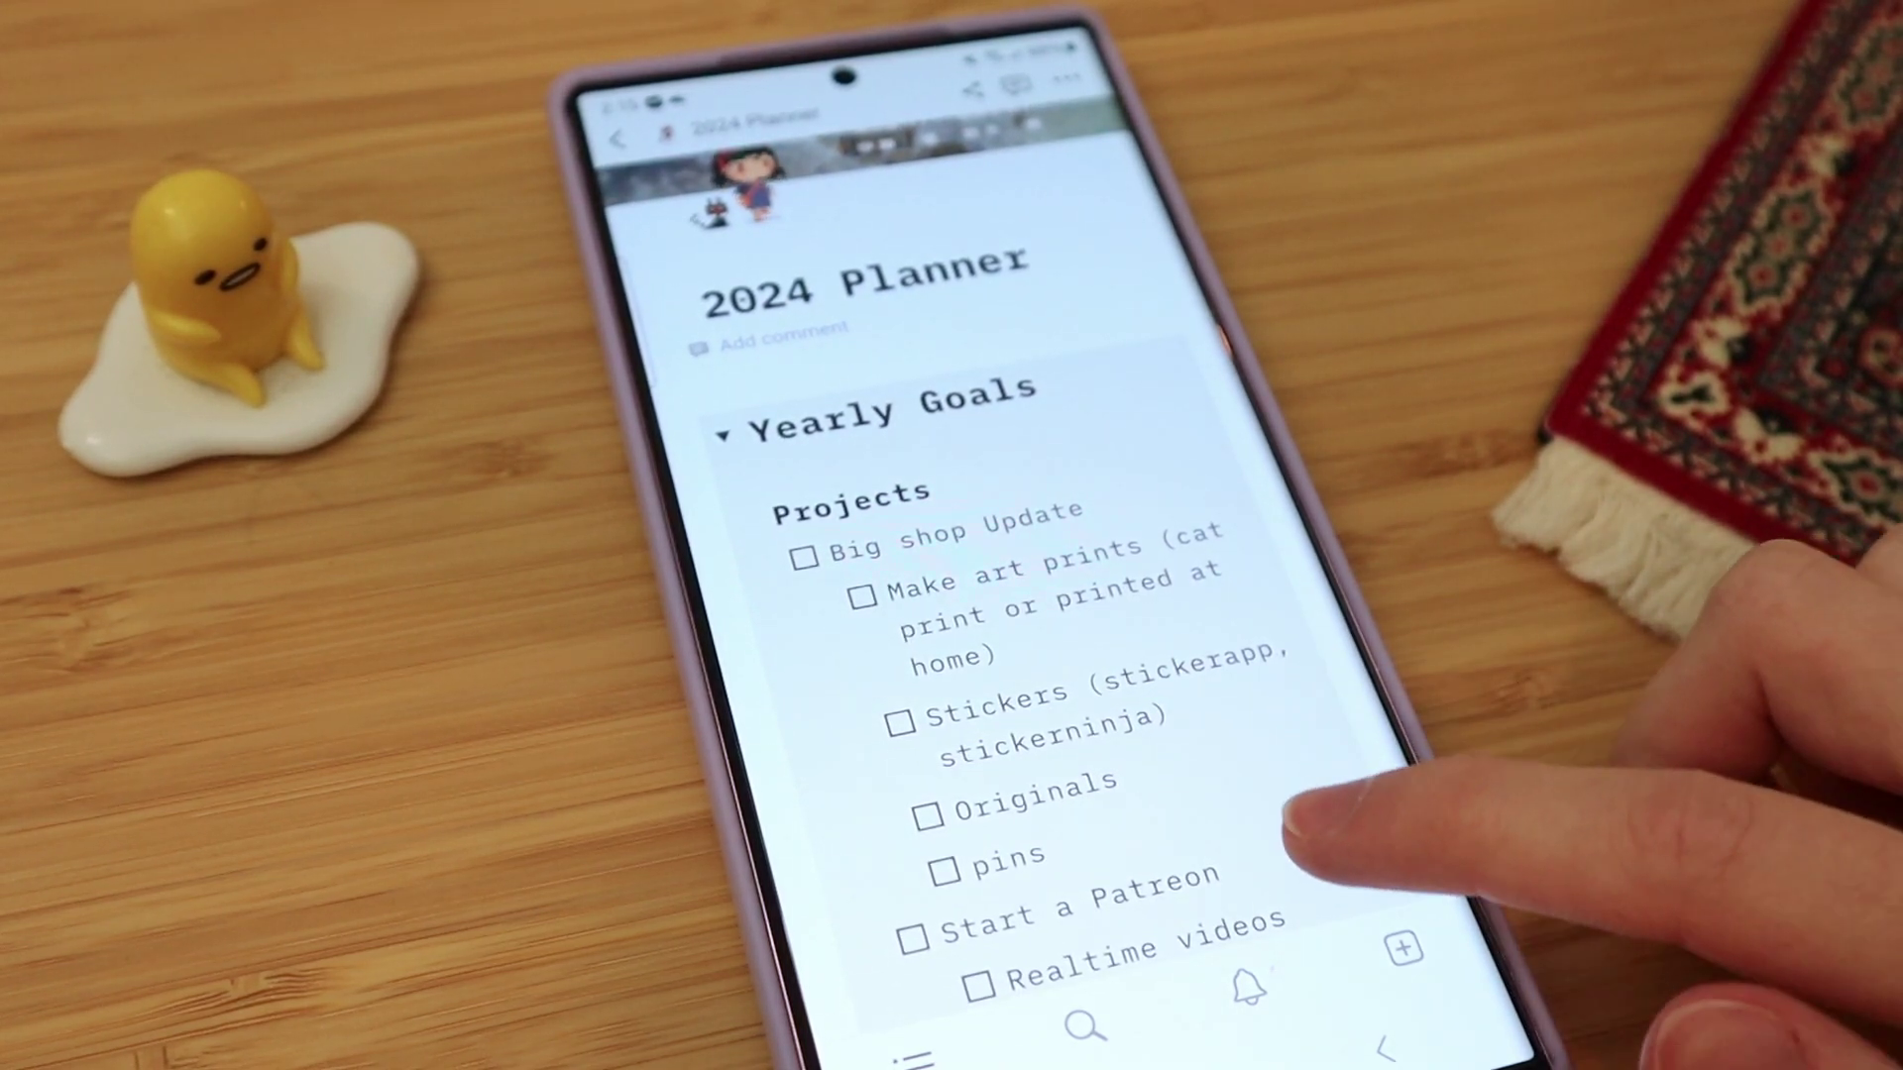
scroll(1317, 828, down, 2)
scroll(1338, 892, down, 2)
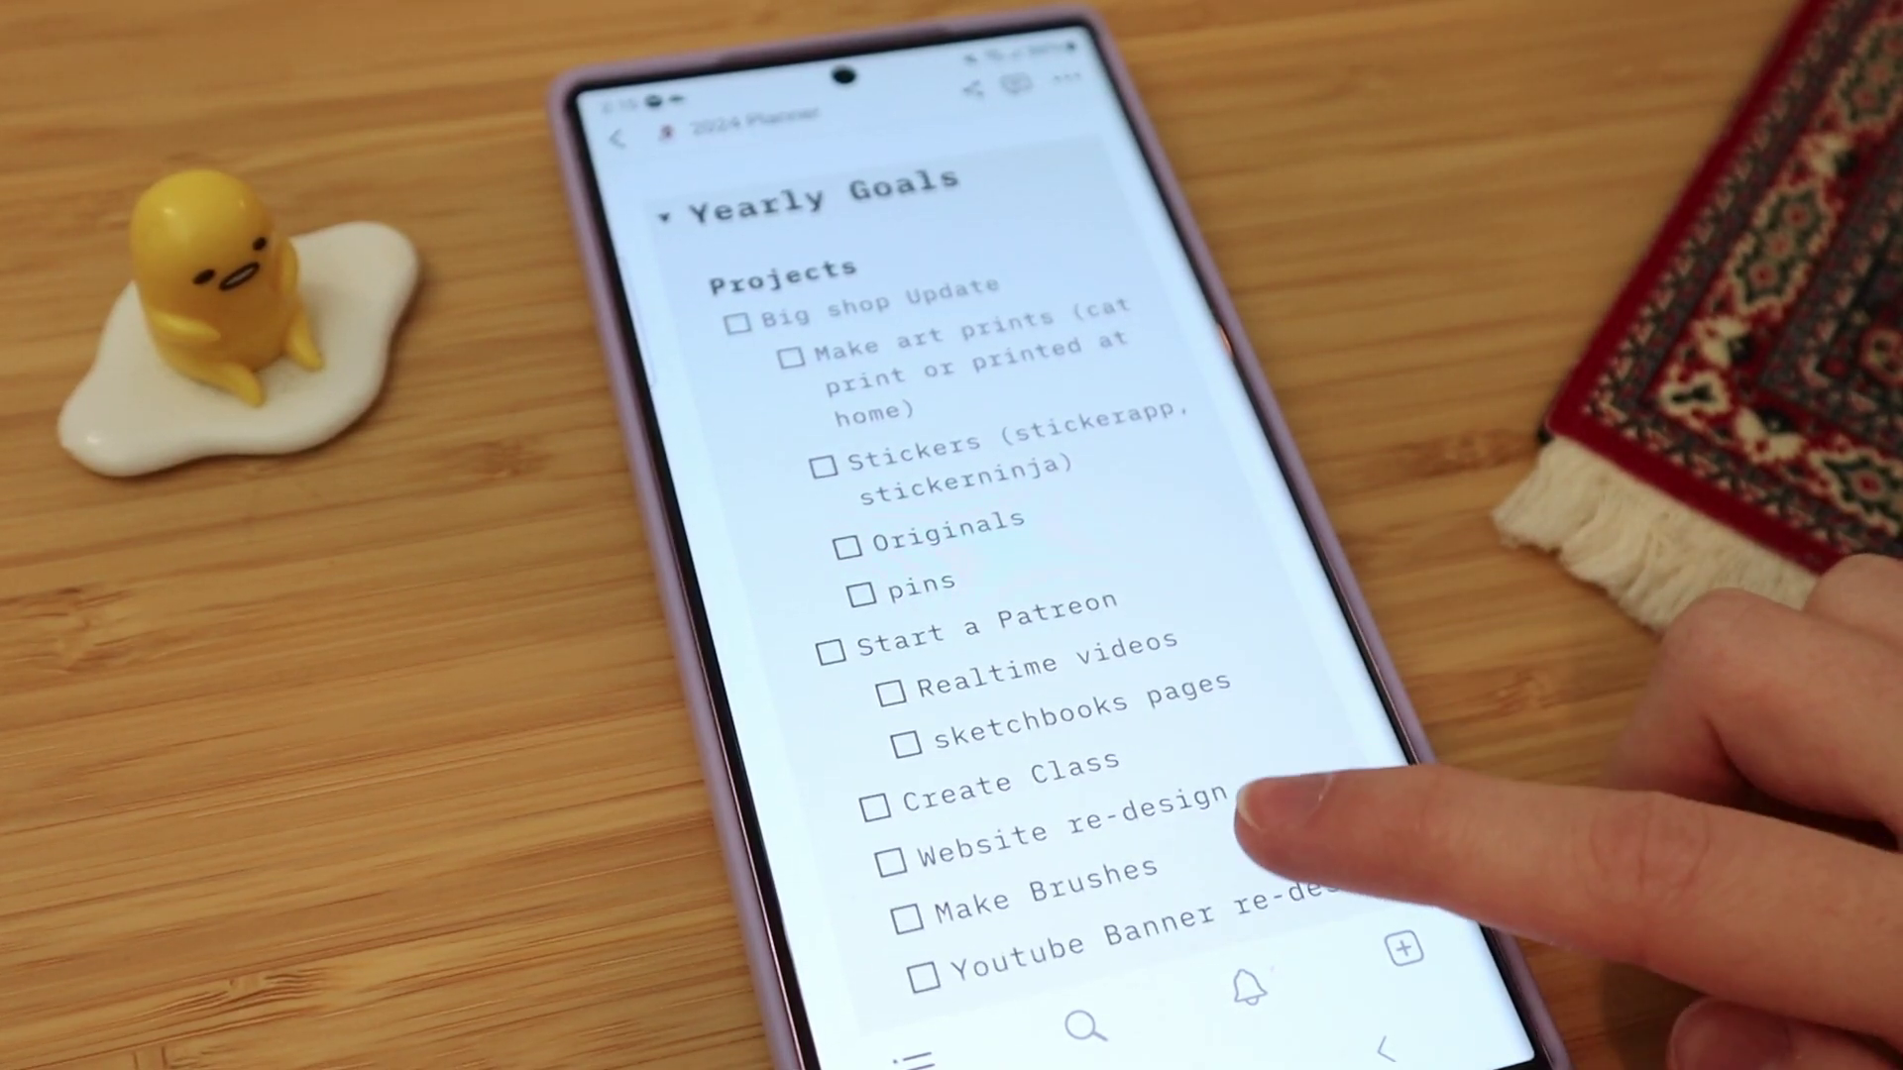
scroll(1284, 753, down, 2)
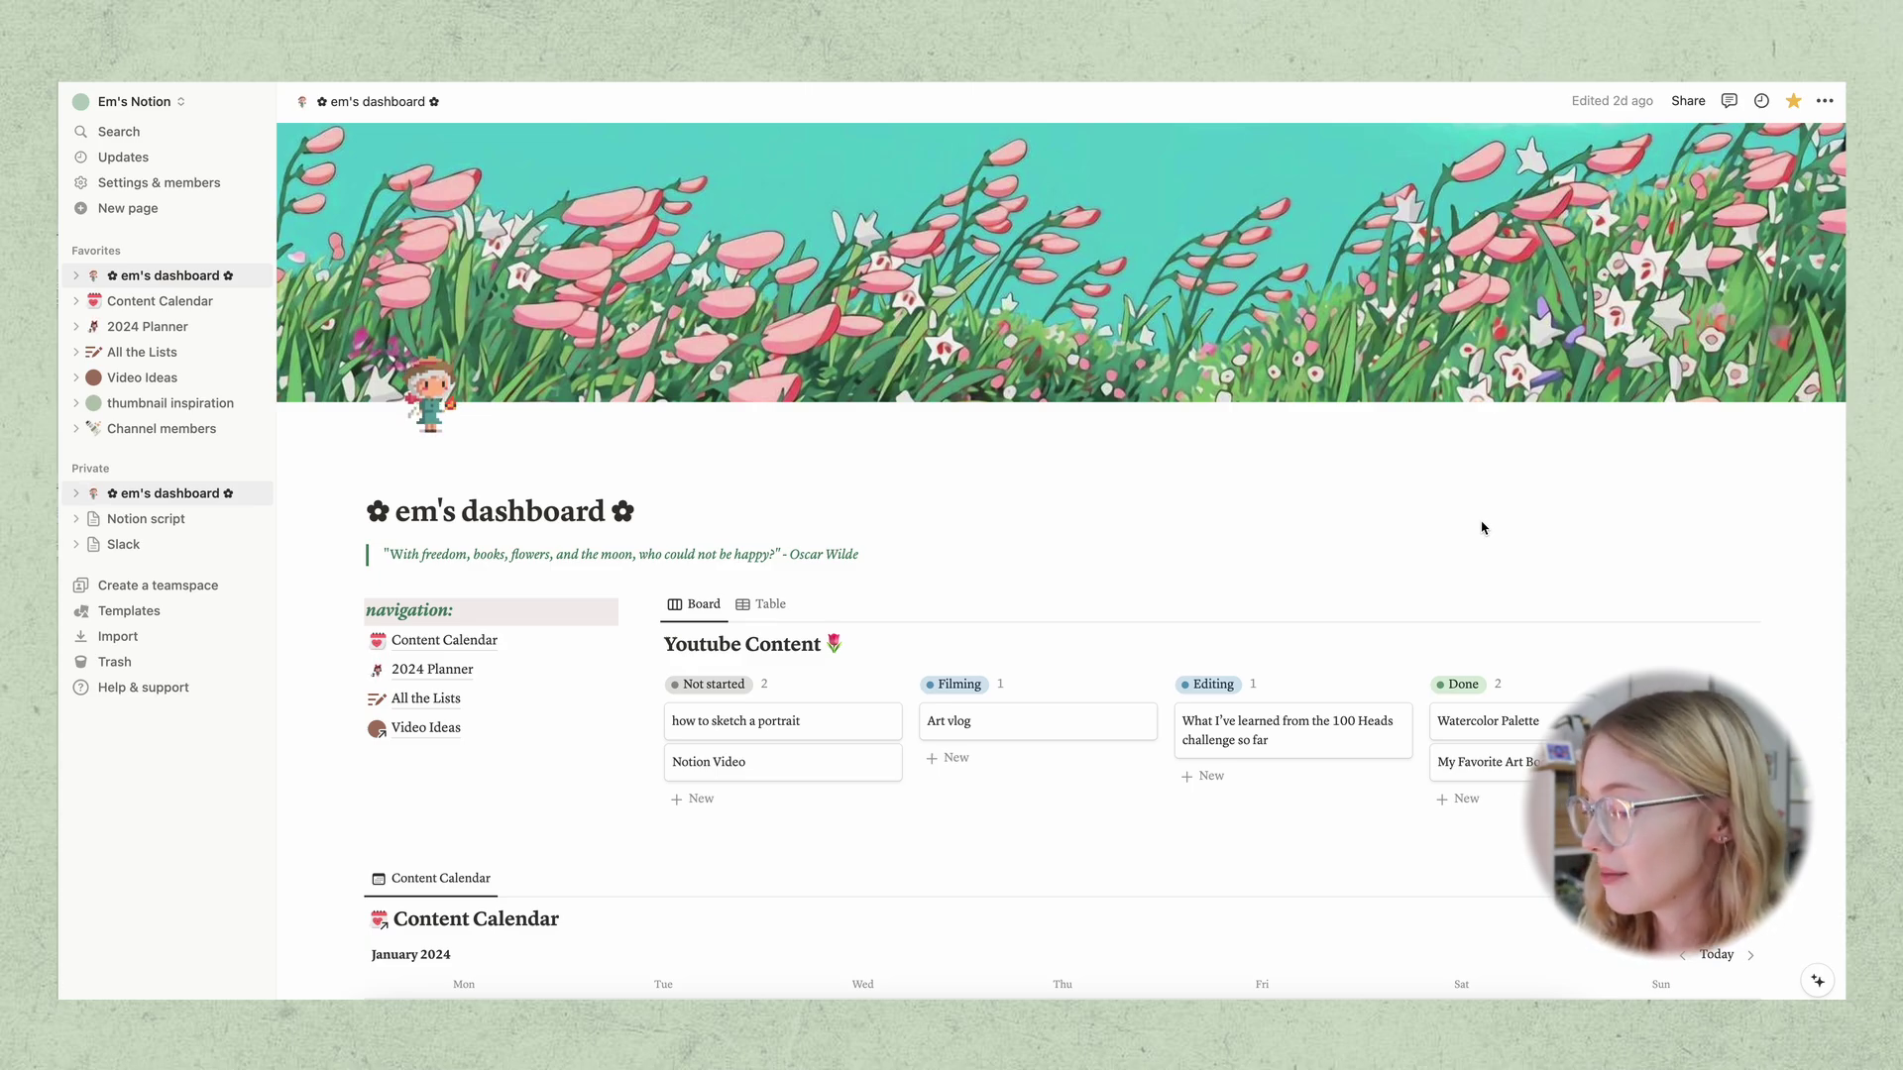
Examine the dashboard page from its cover and navigation links down to the Youtube Content board and the Content Calendar
scroll(1481, 530, down, 2)
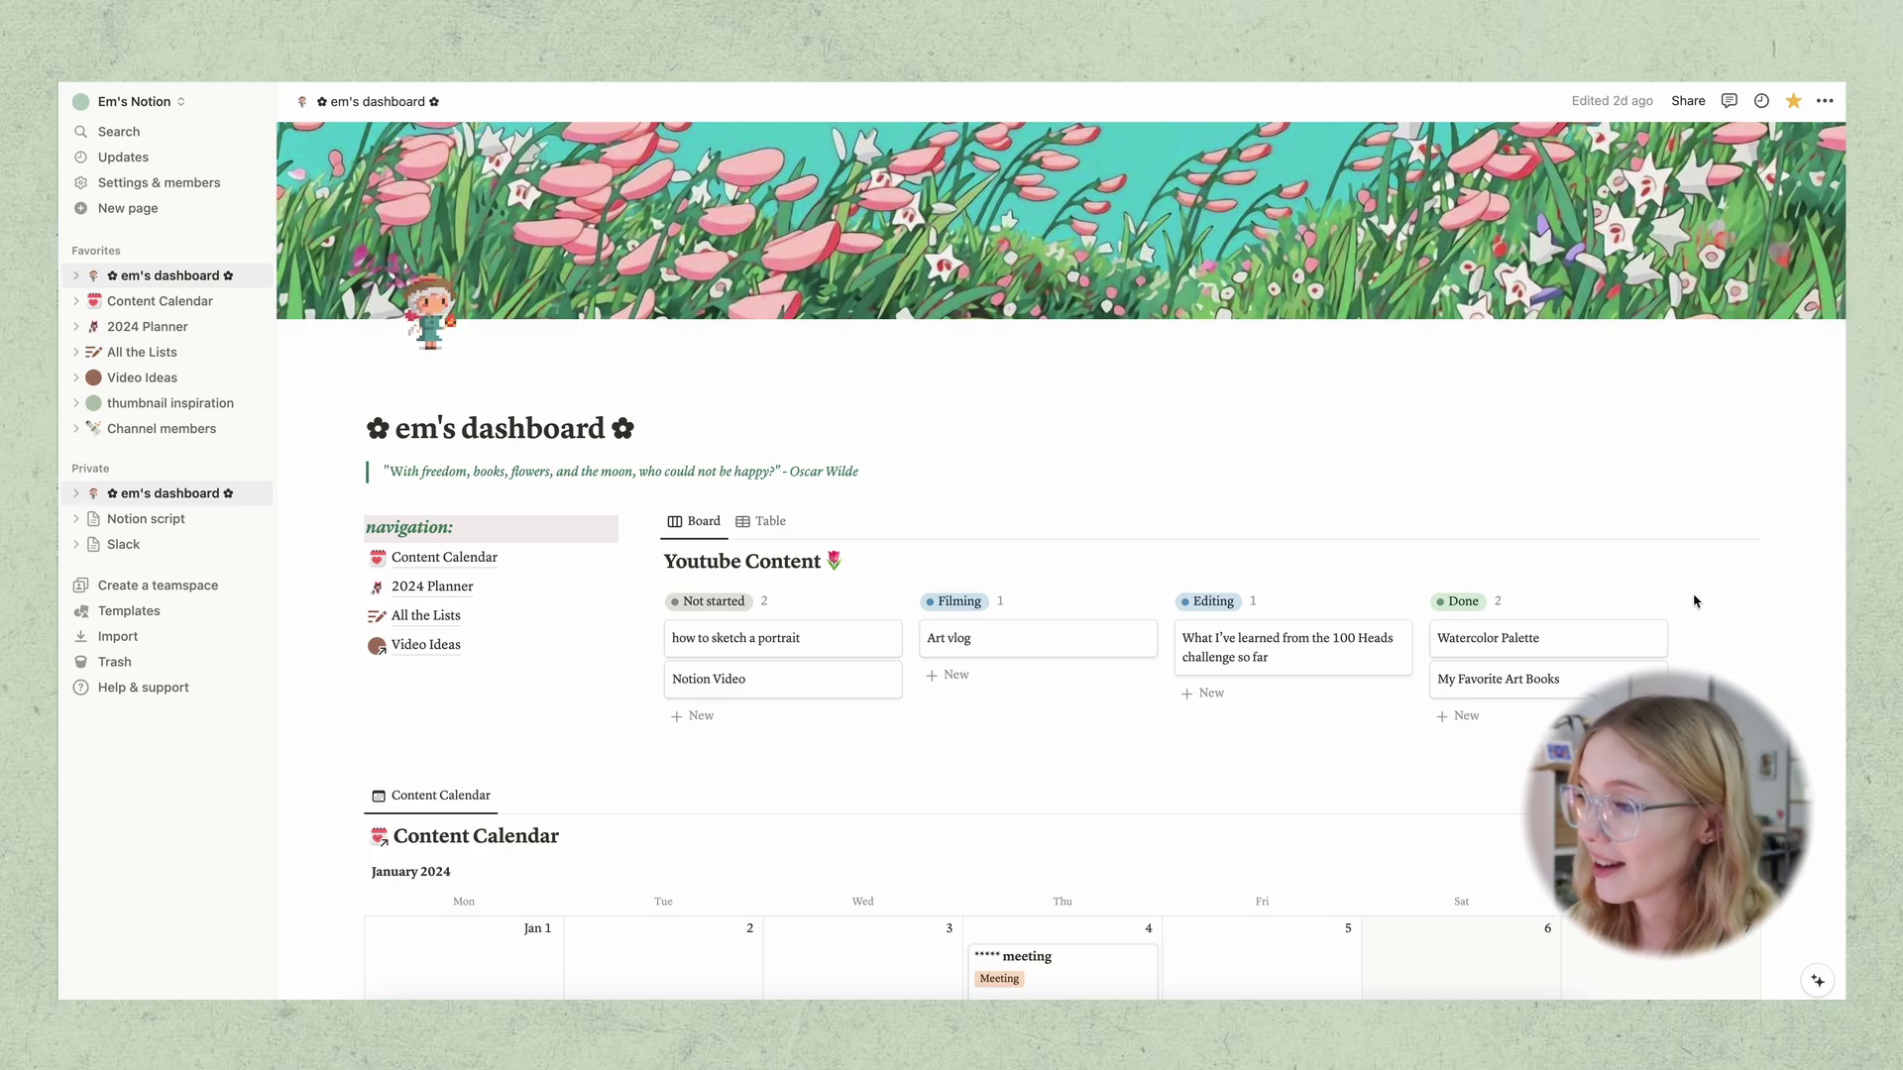
scroll(416, 294, up, 1)
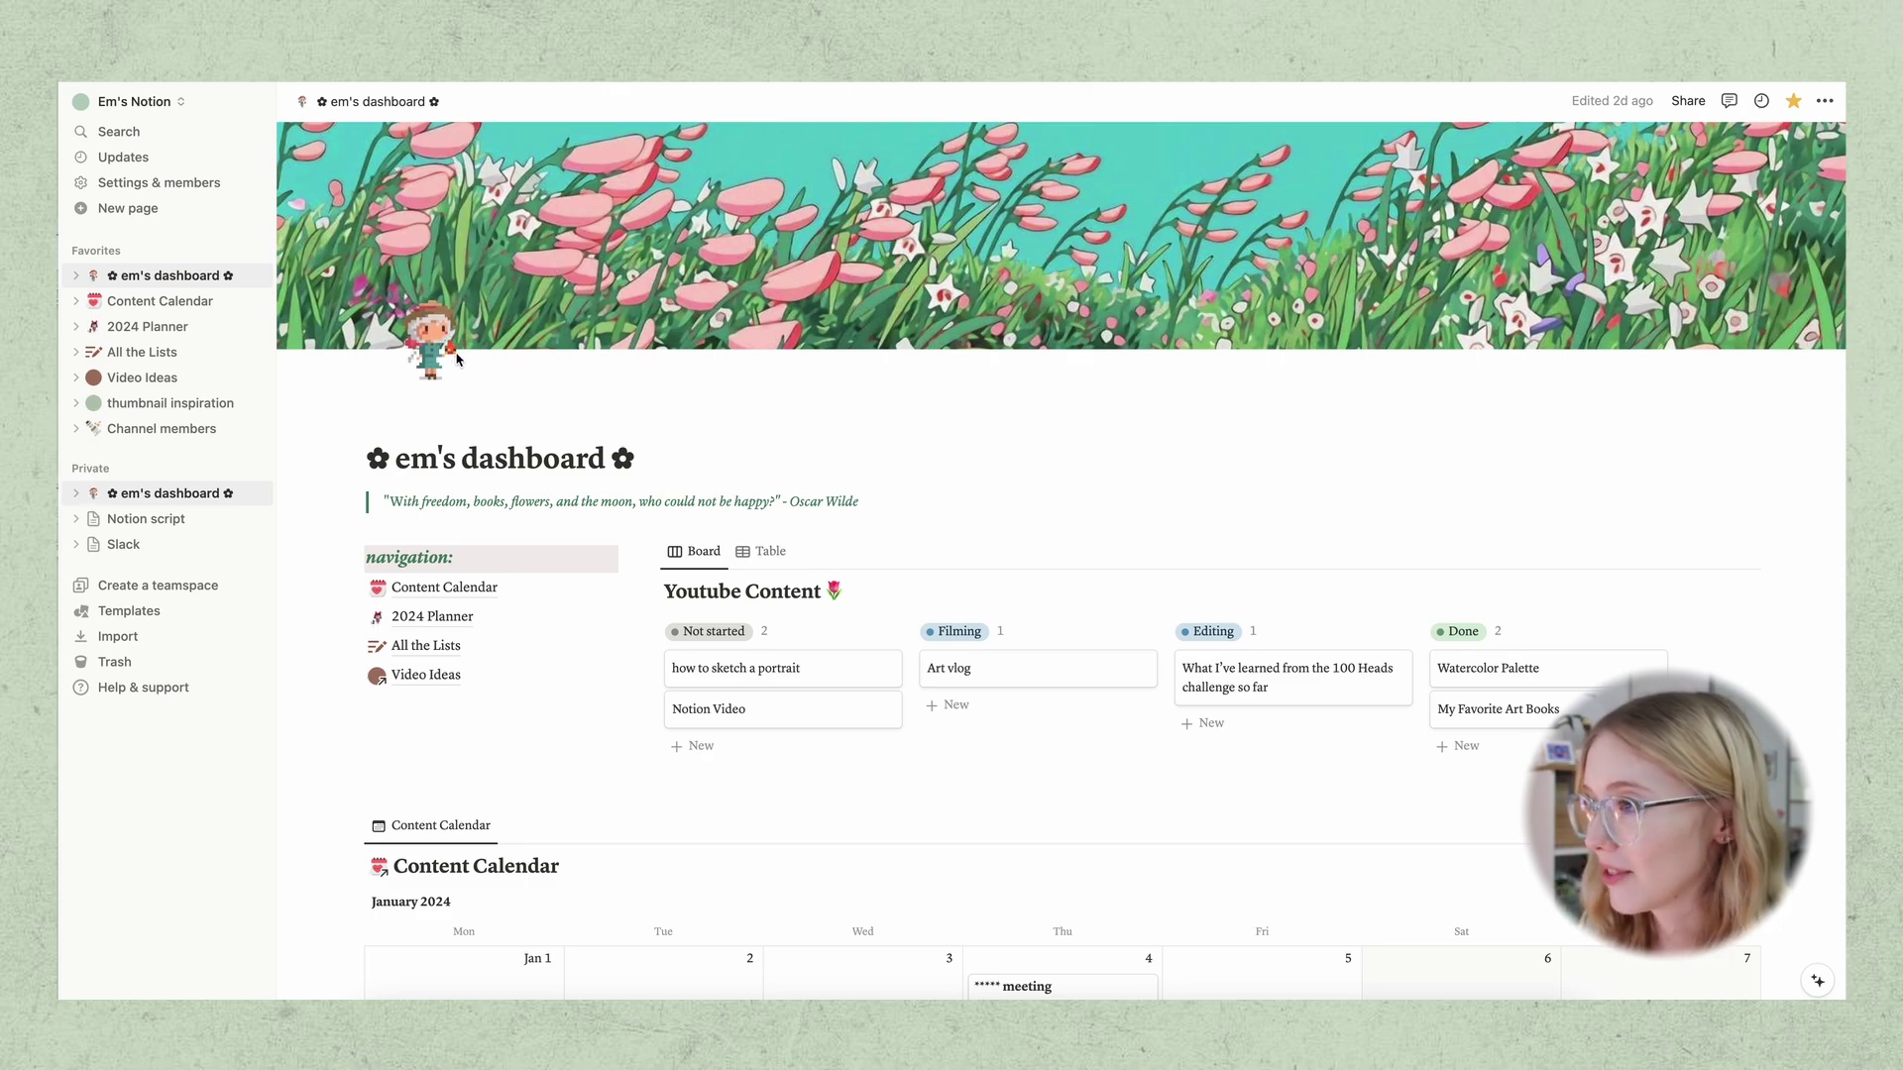
scroll(560, 381, down, 2)
scroll(575, 380, down, 1)
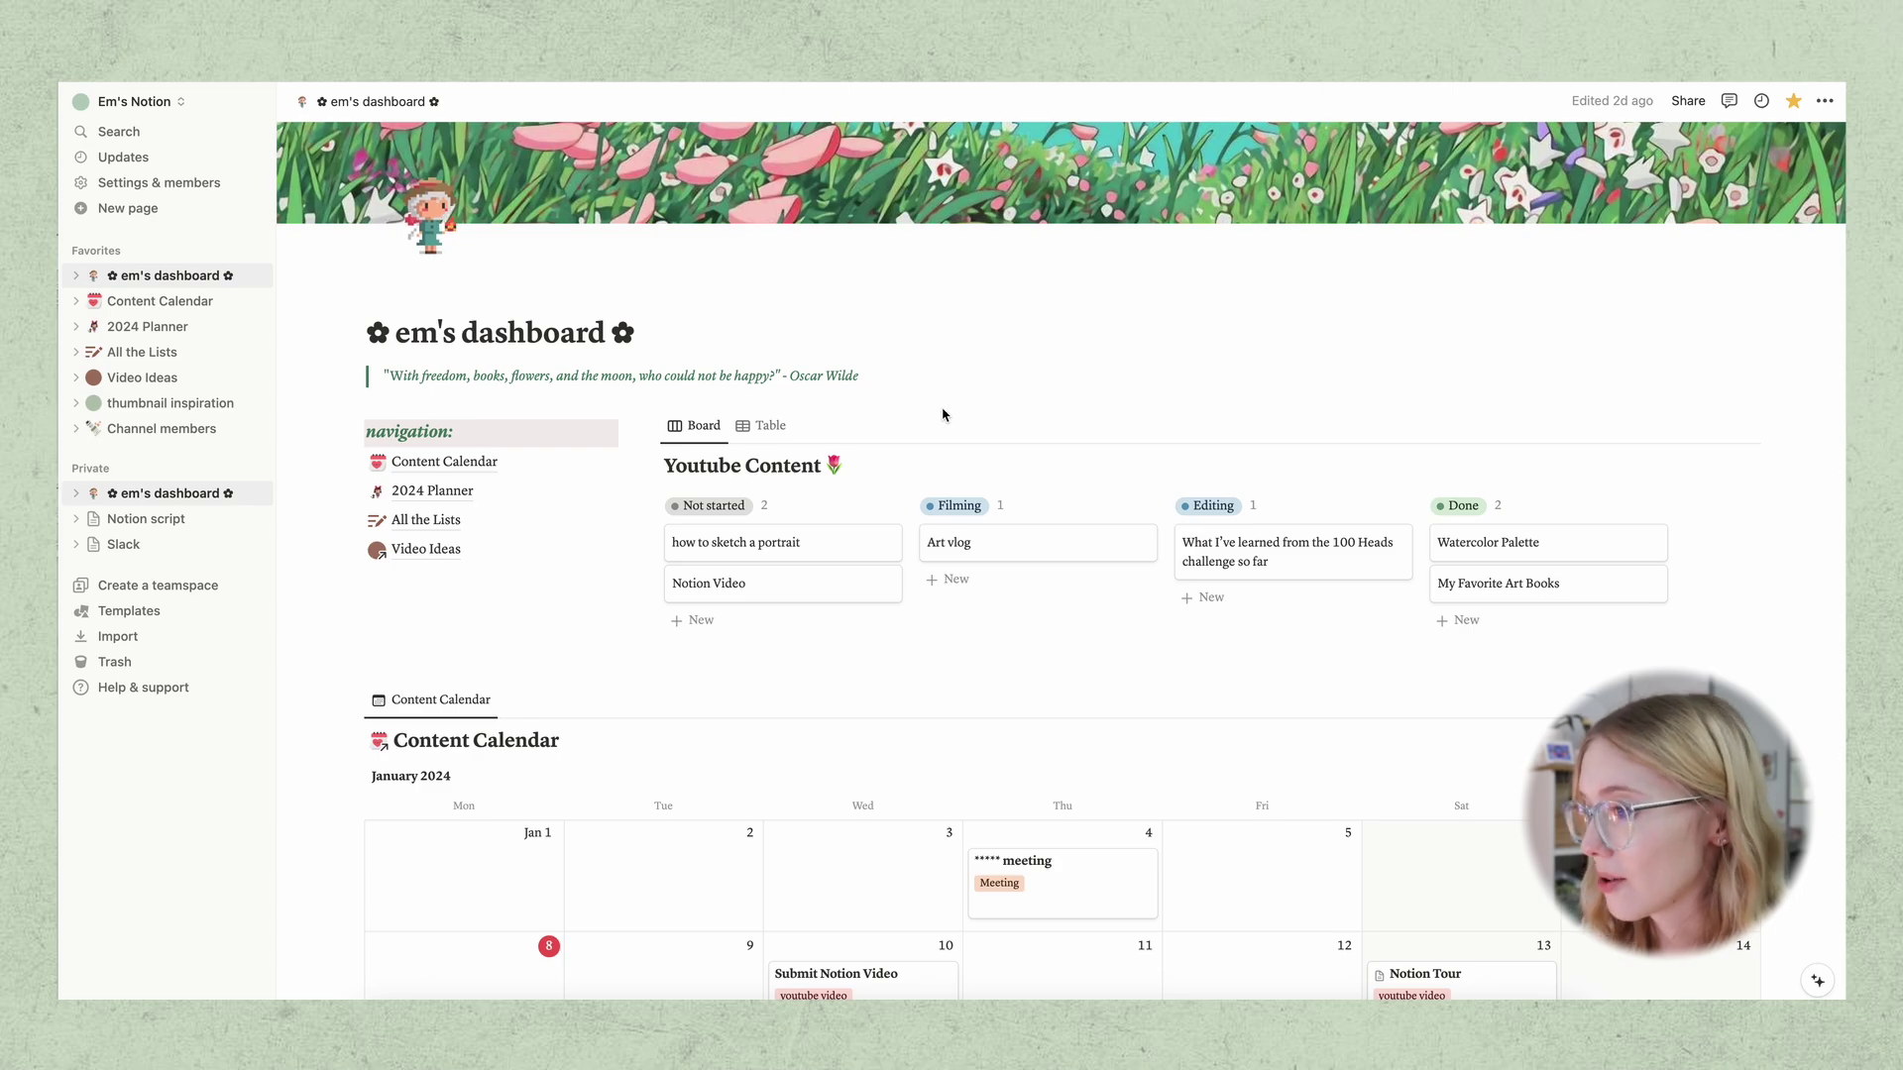
scroll(946, 416, up, 1)
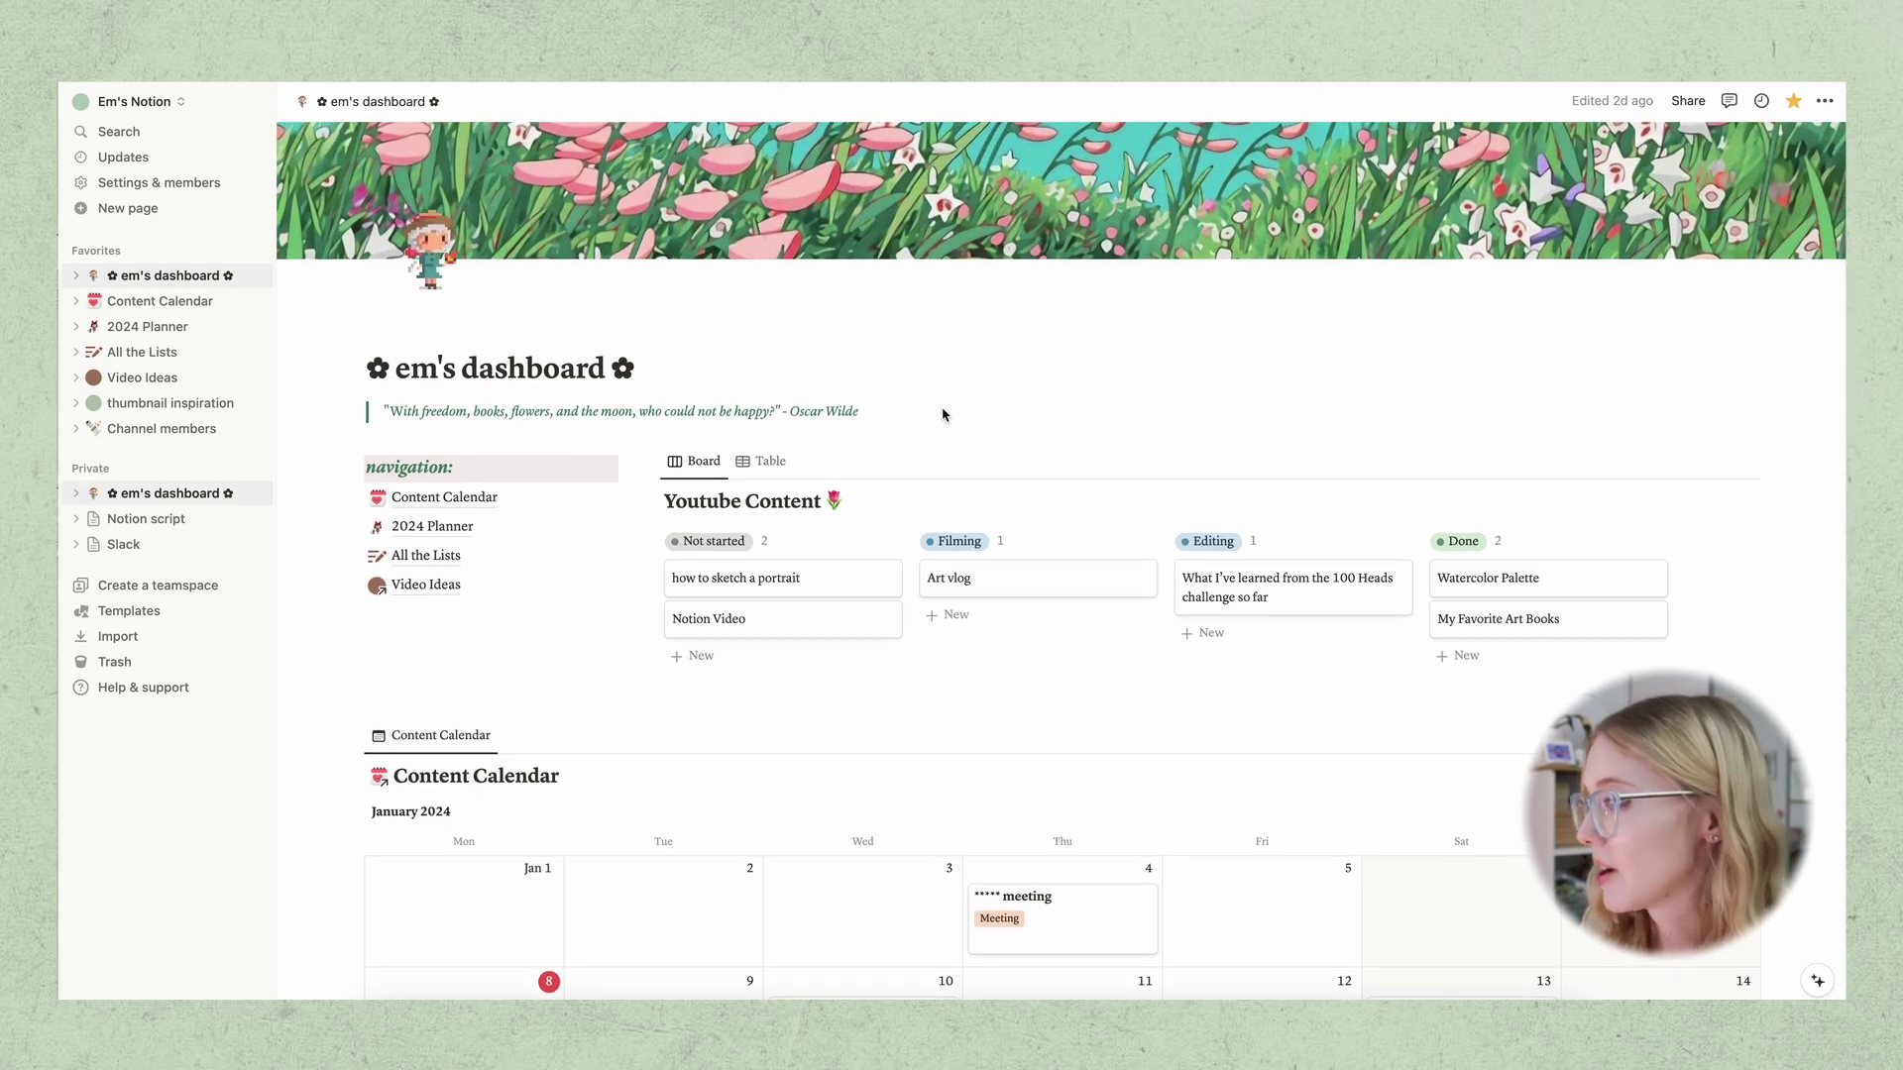
scroll(942, 414, down, 2)
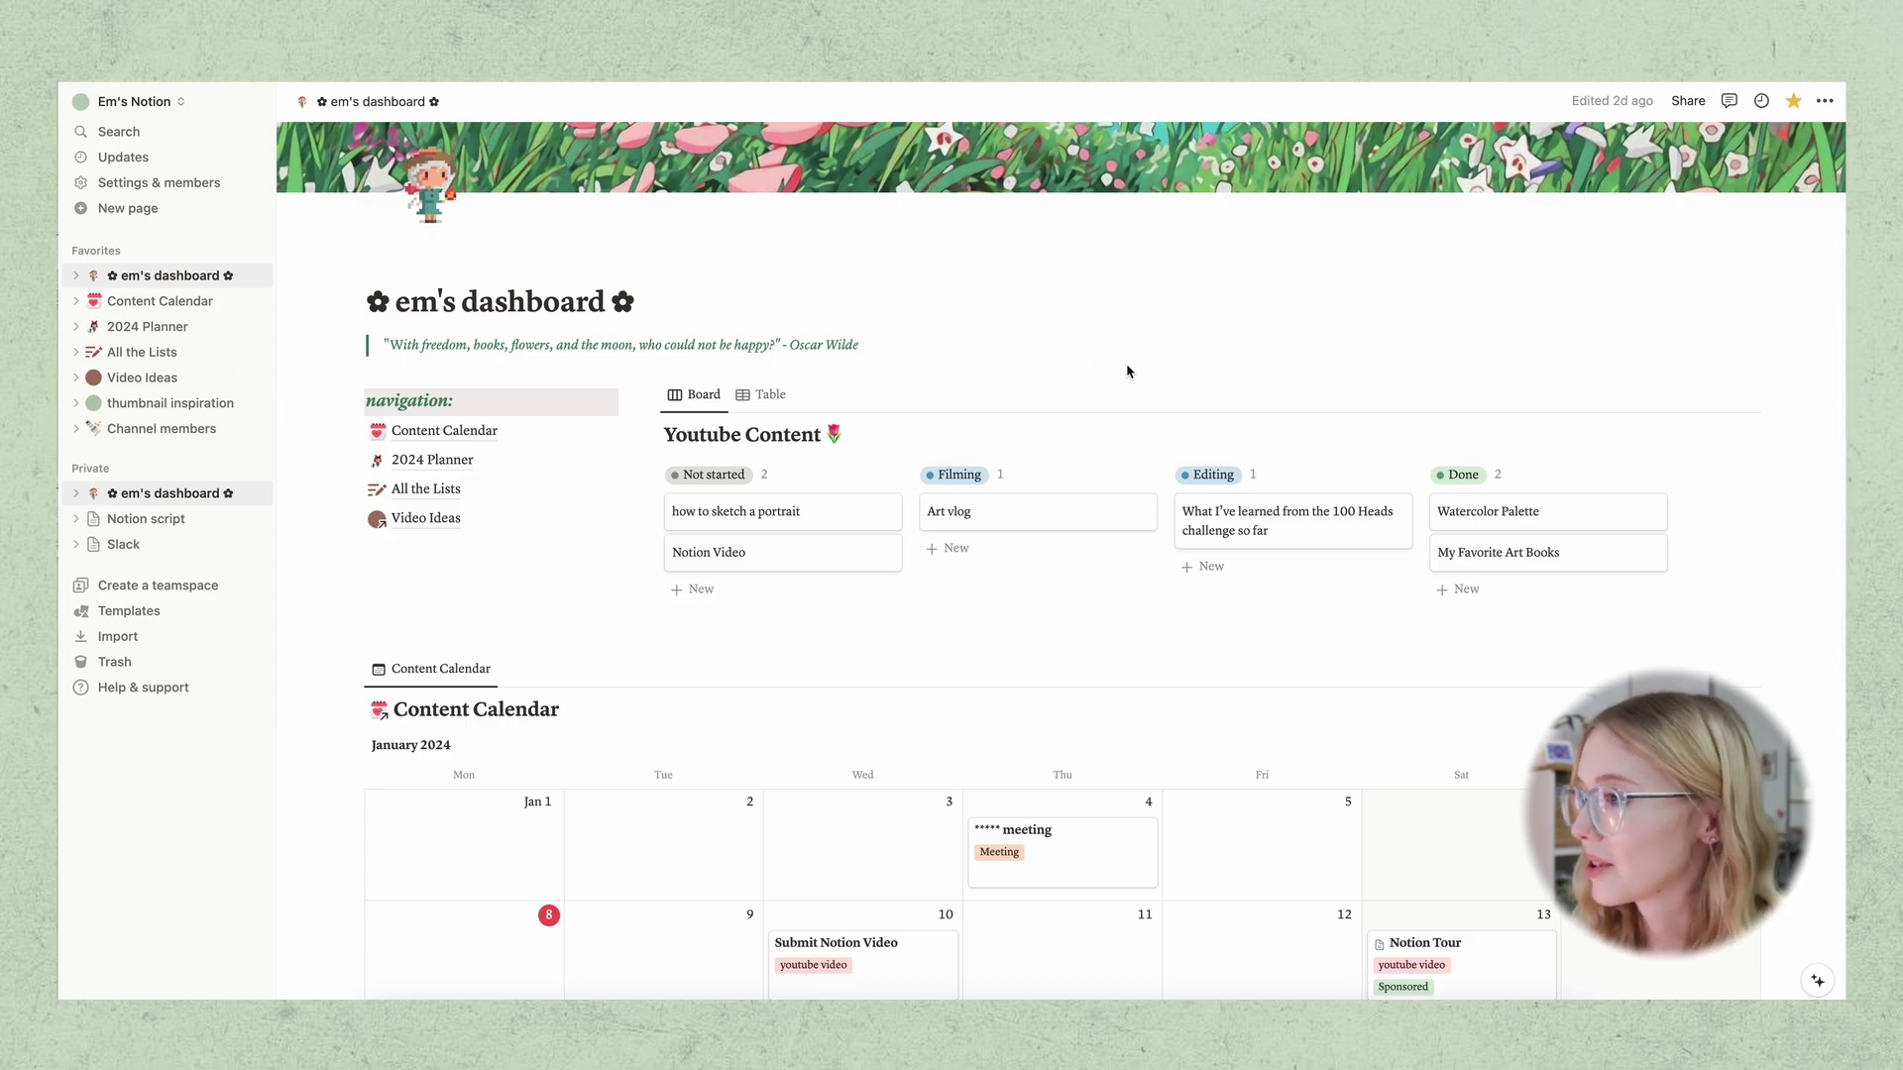
scroll(1130, 369, down, 2)
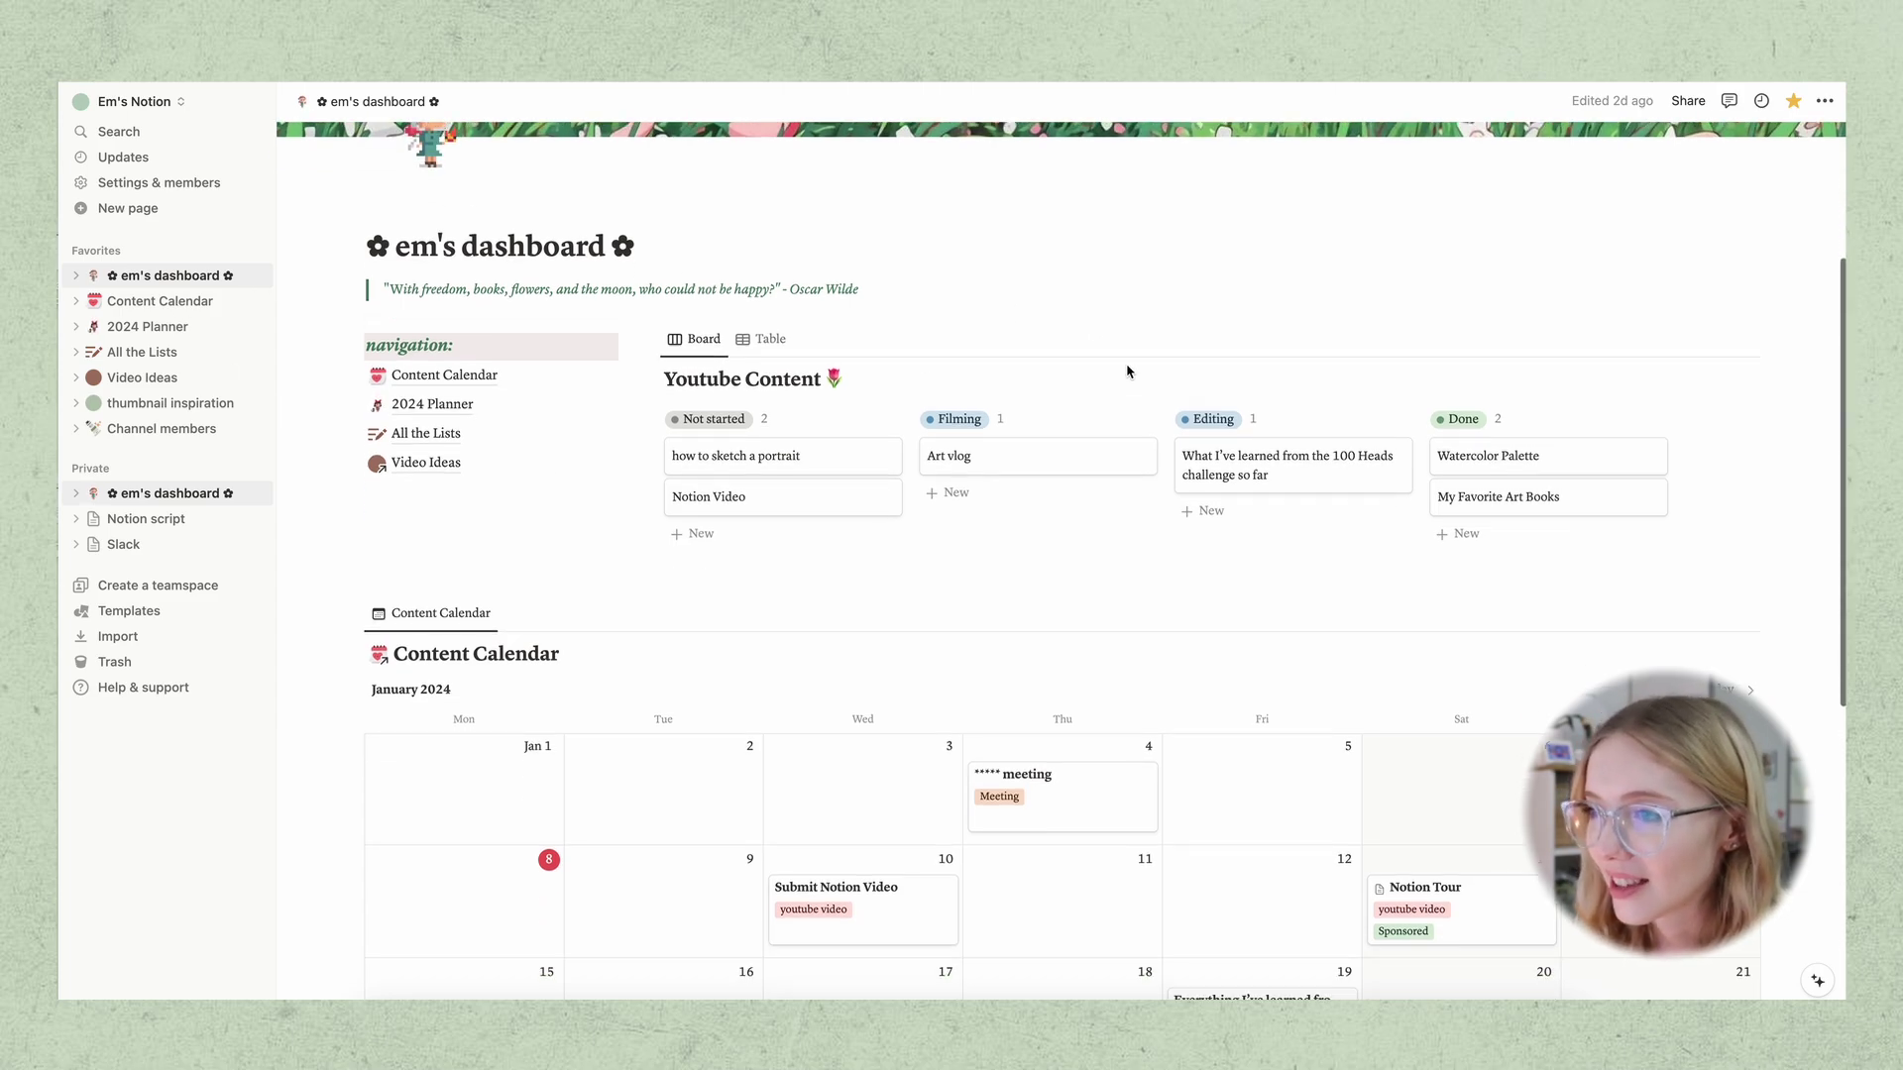
scroll(1130, 370, up, 5)
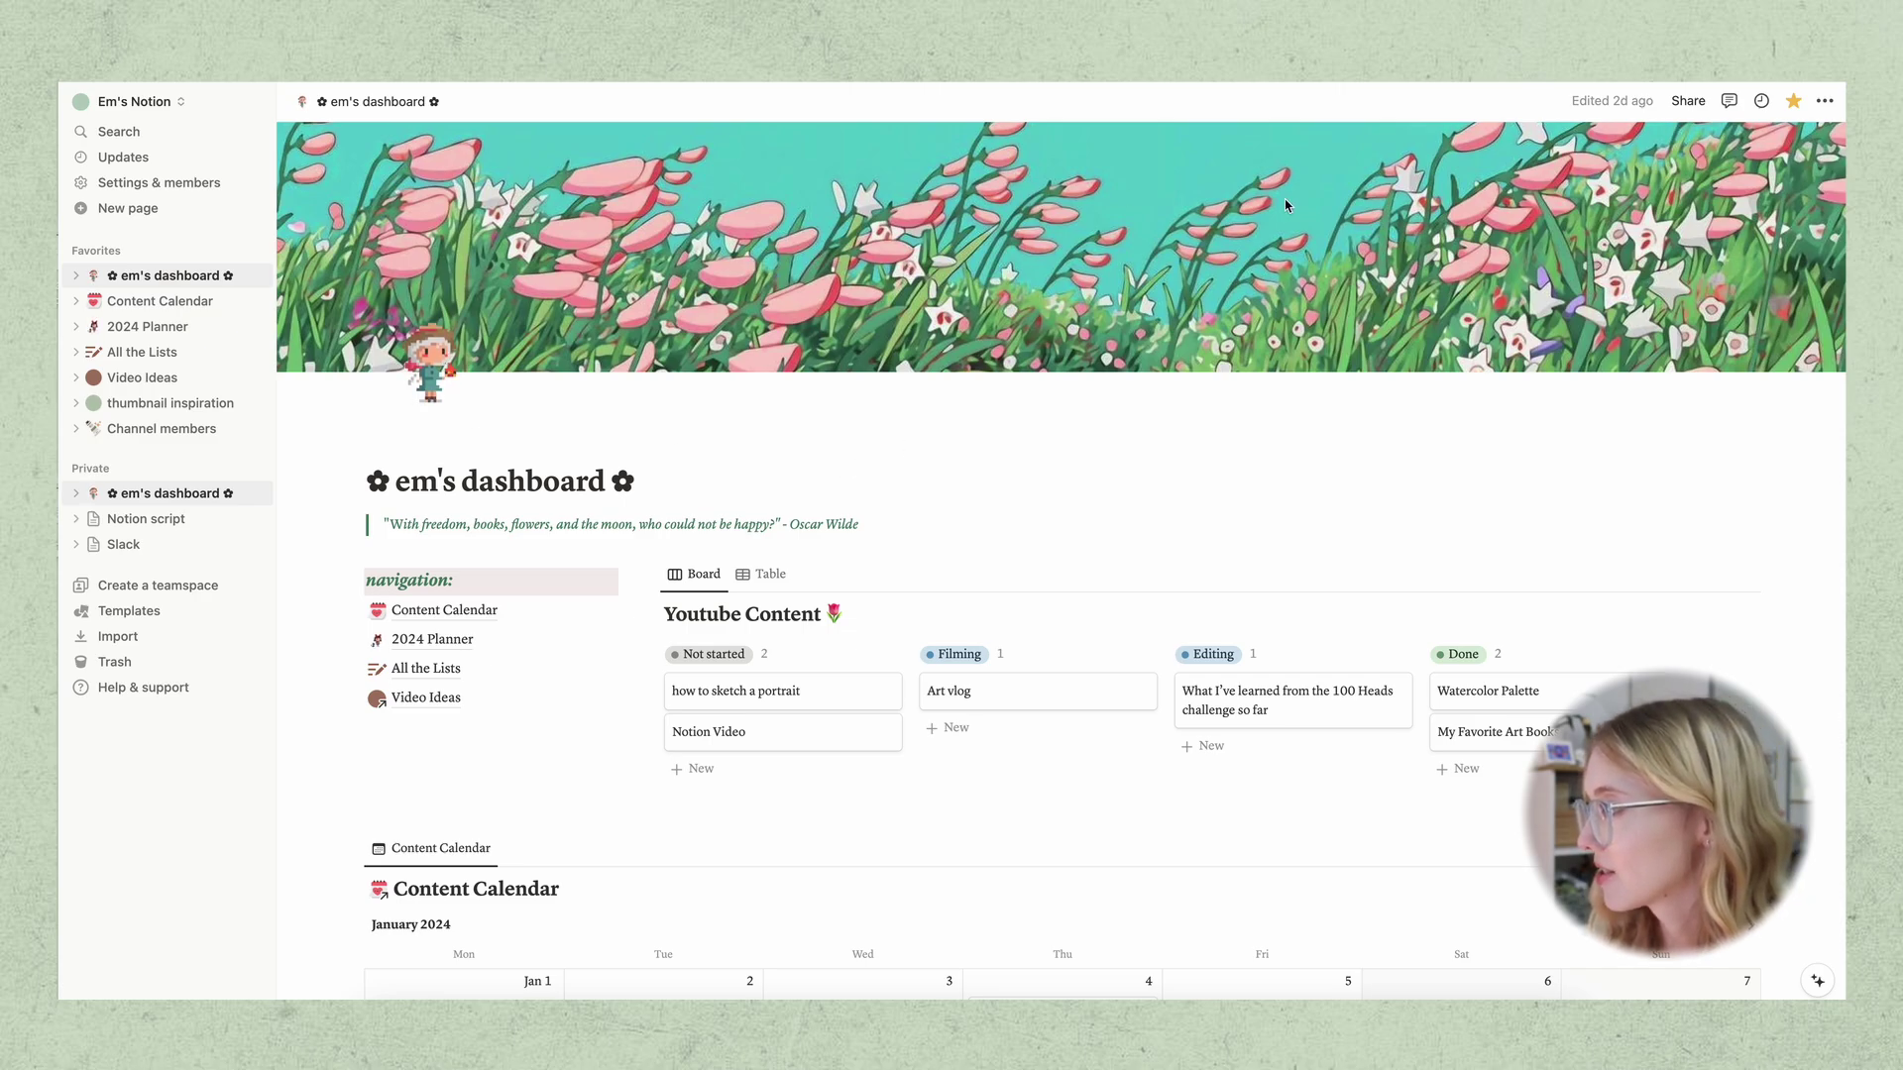
Remove the dashboard page from the favorites and add it back
click(1795, 103)
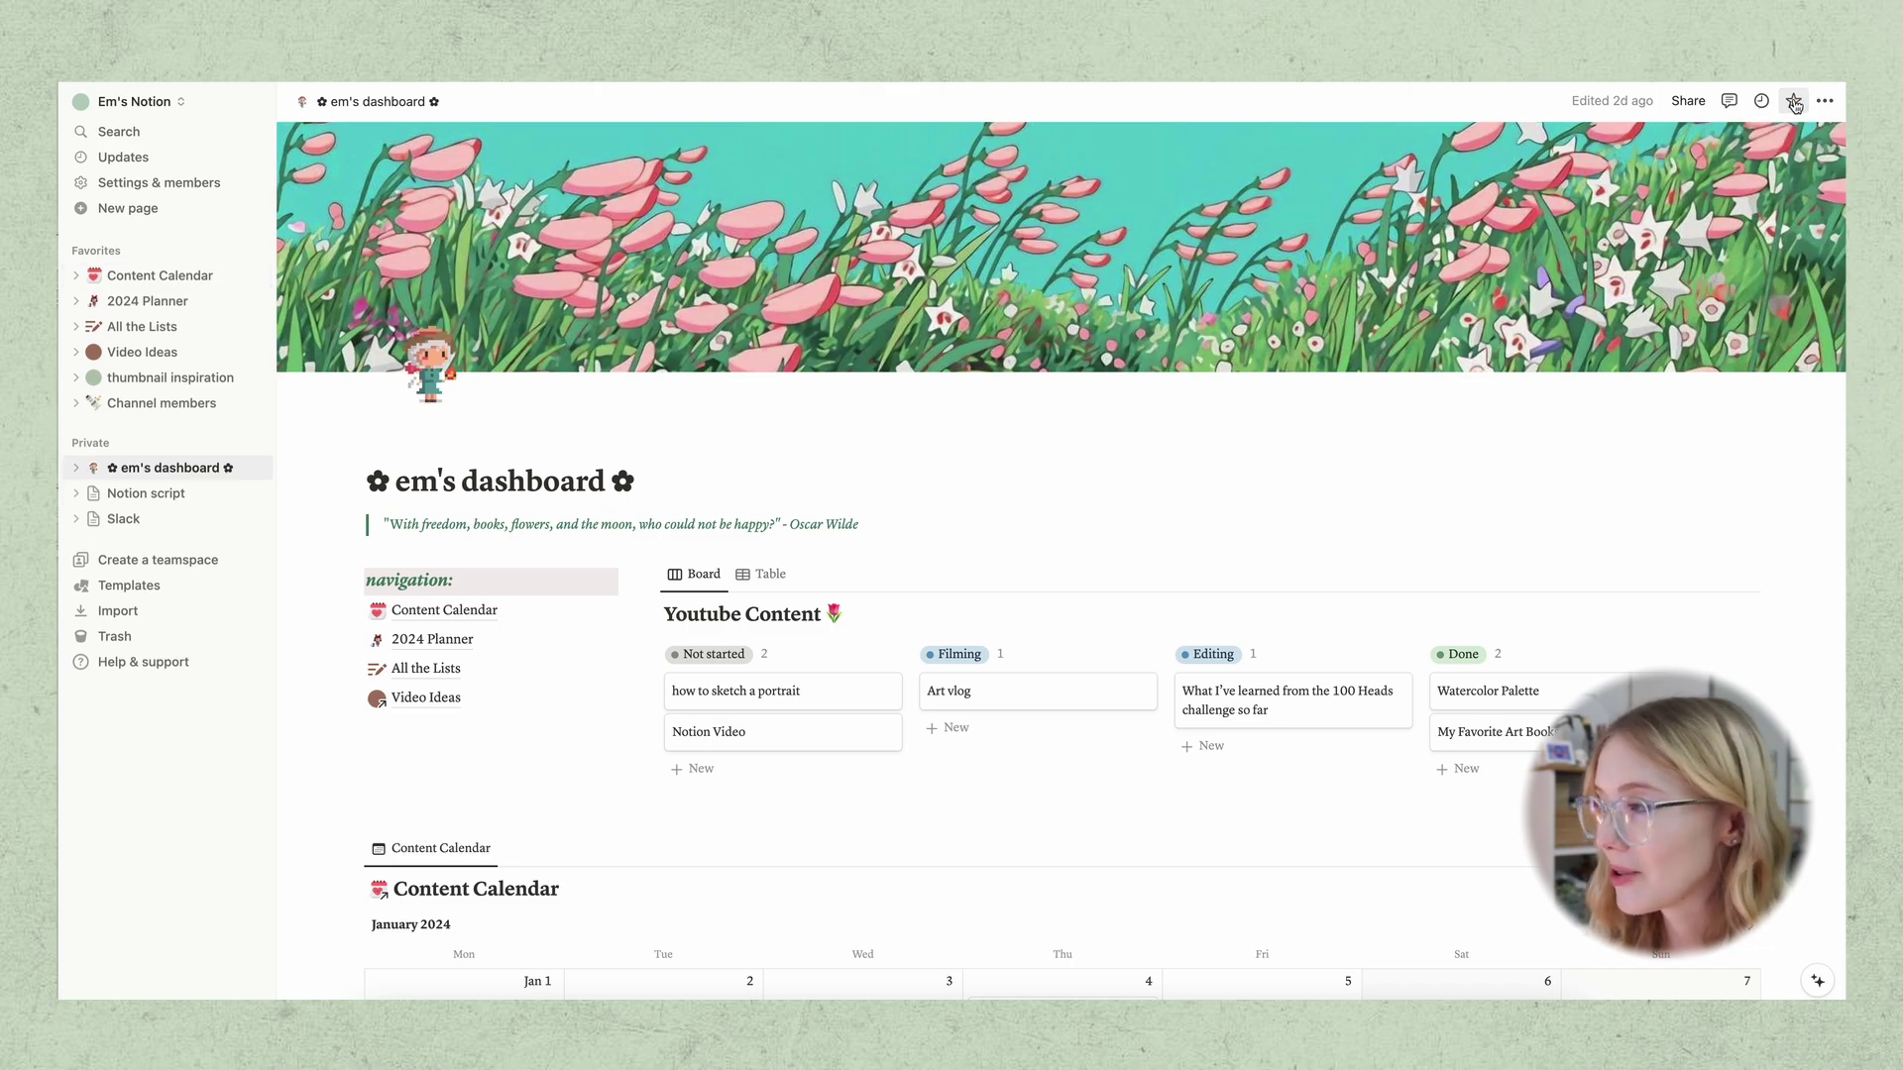
click(1795, 103)
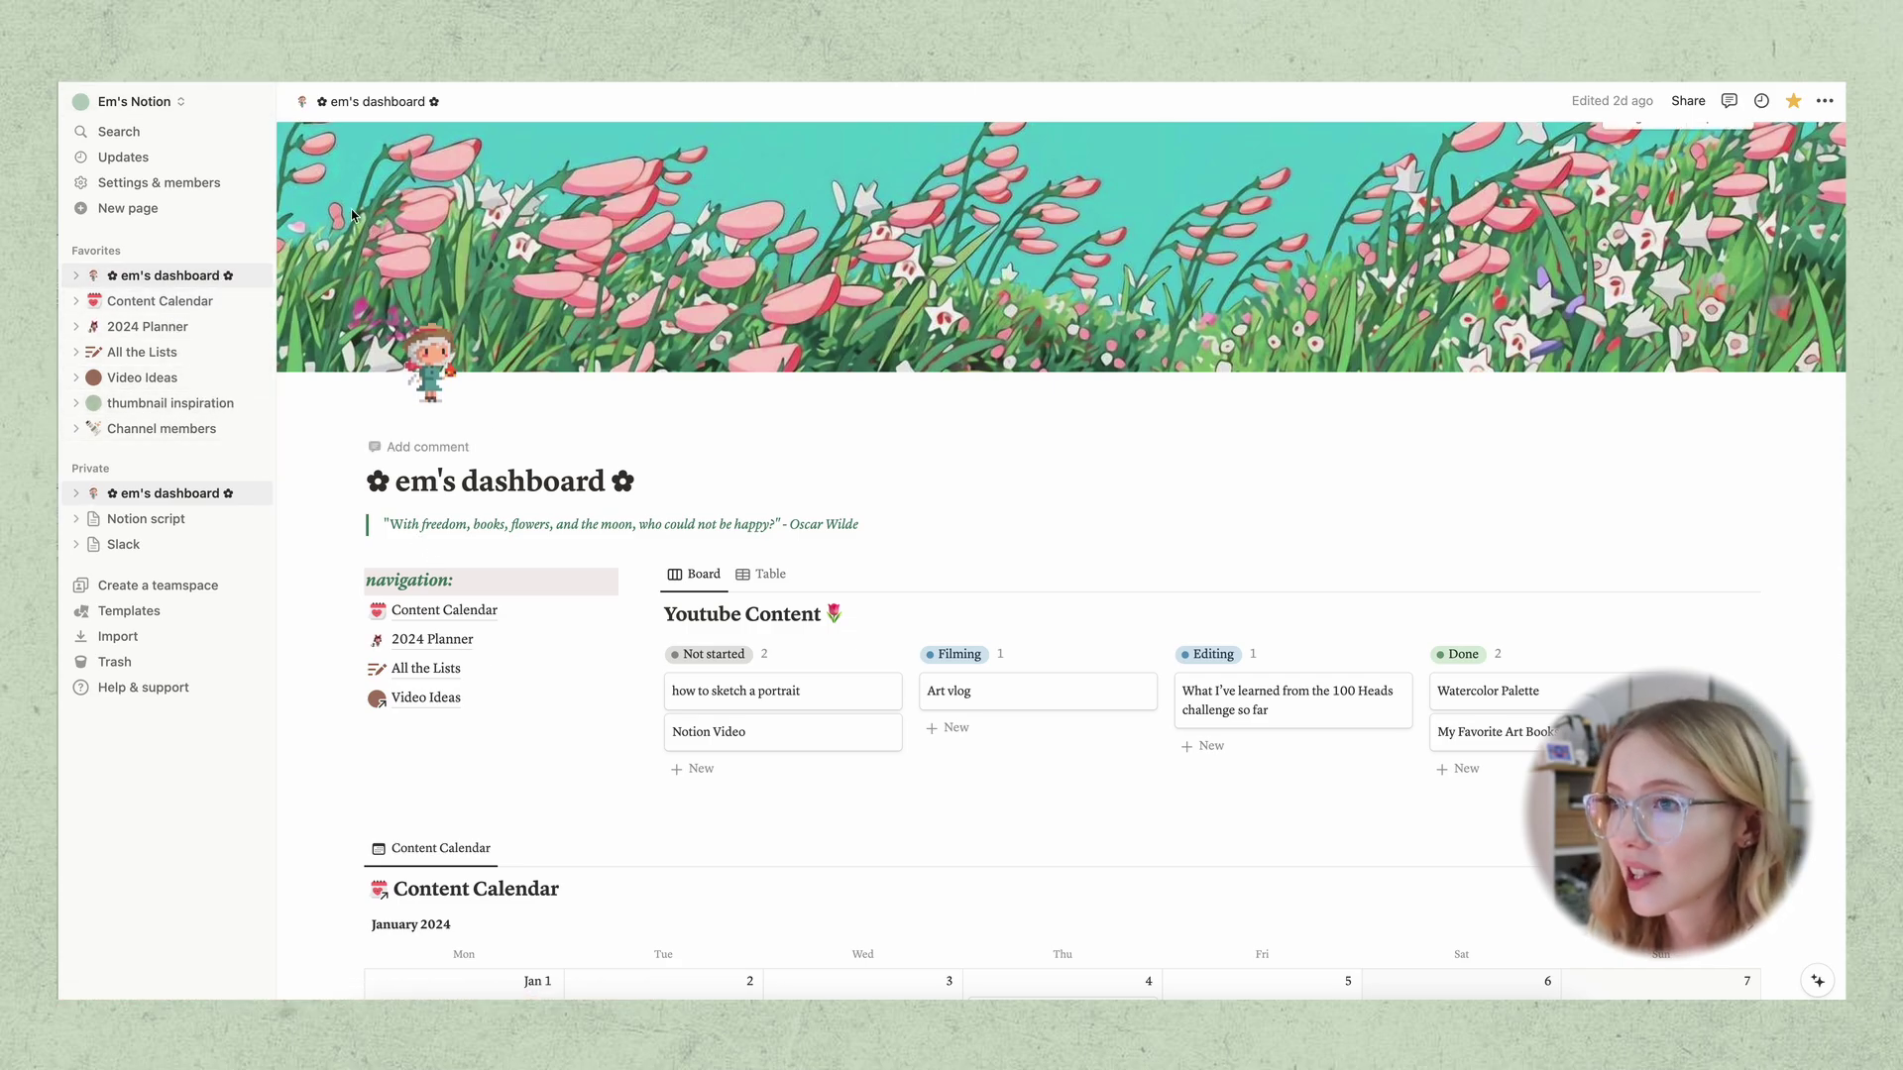
click(251, 102)
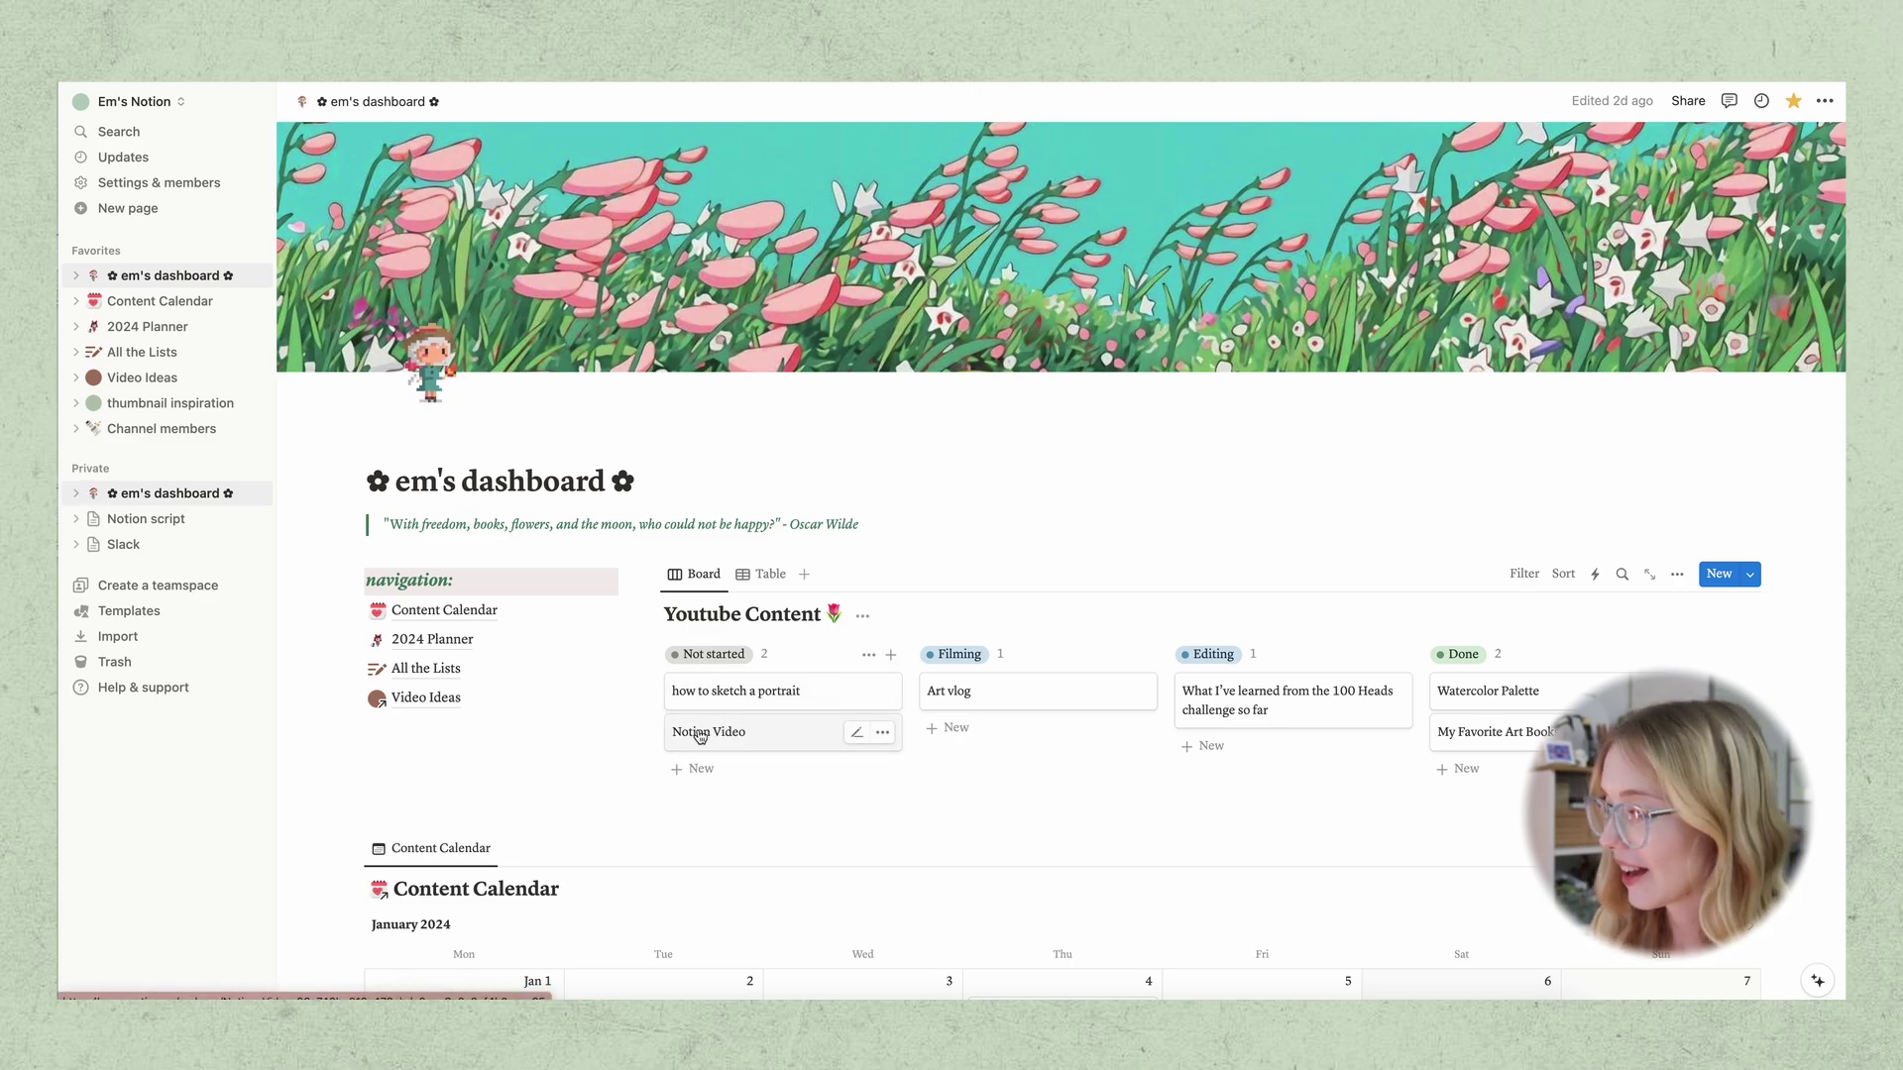
Move the Notion Video card from Not started through Filming, Editing and Done, finally placing it under Filming
mouse_move(700, 736)
mouse_down()
mouse_move(922, 694)
mouse_move(970, 713)
mouse_up()
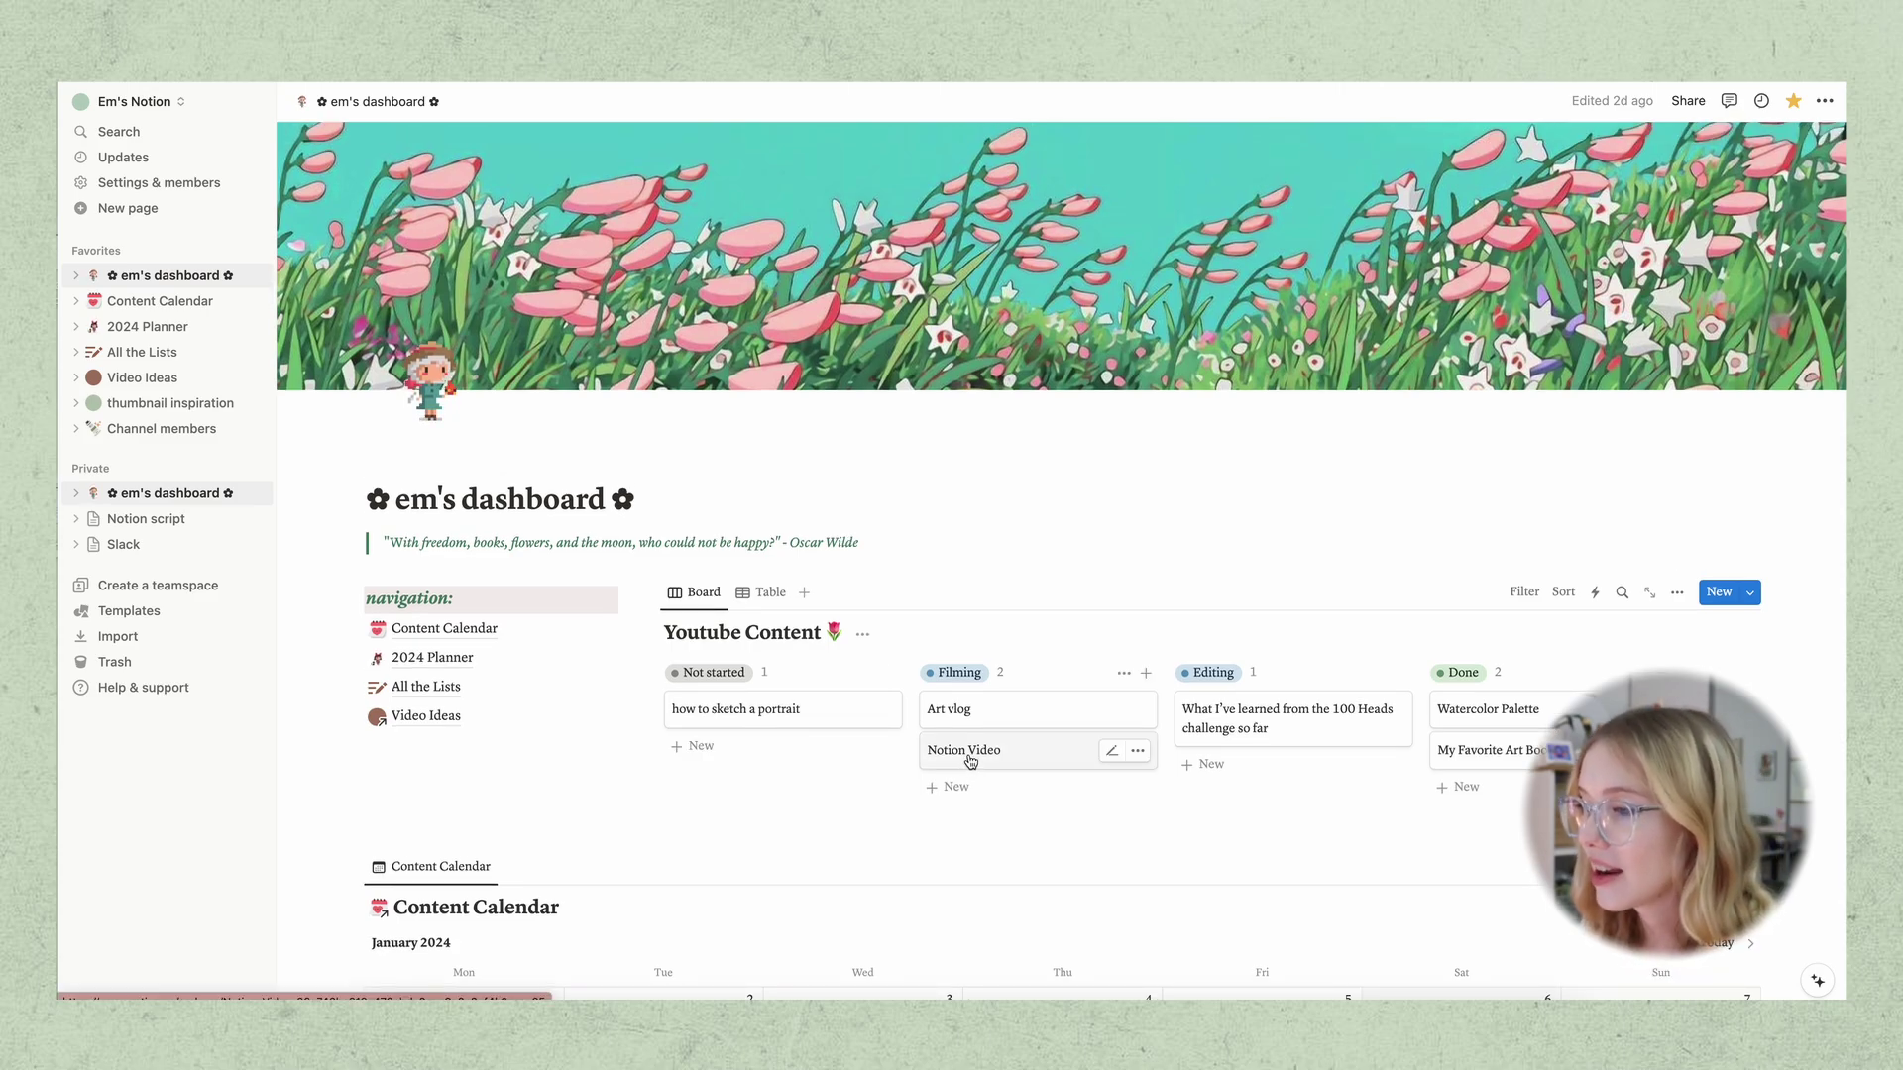
drag(970, 760, 1238, 751)
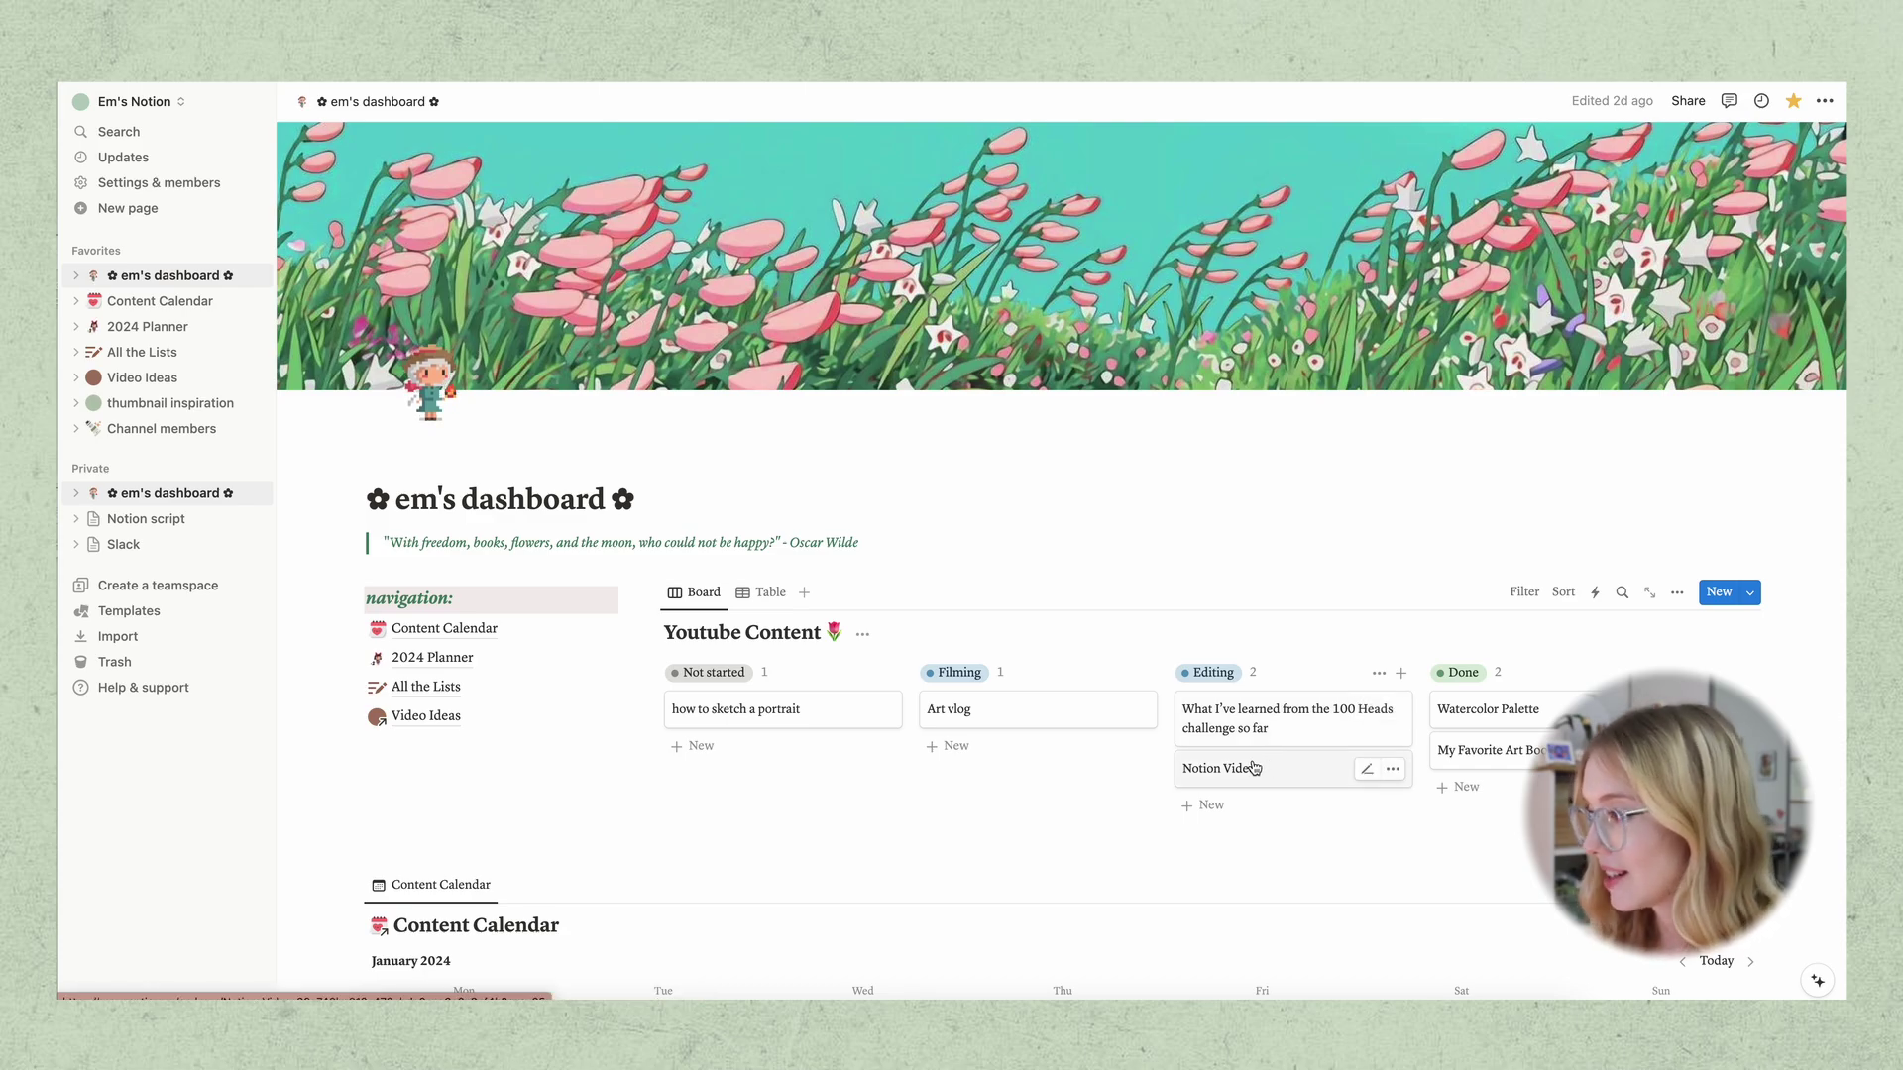
drag(1254, 769, 1455, 765)
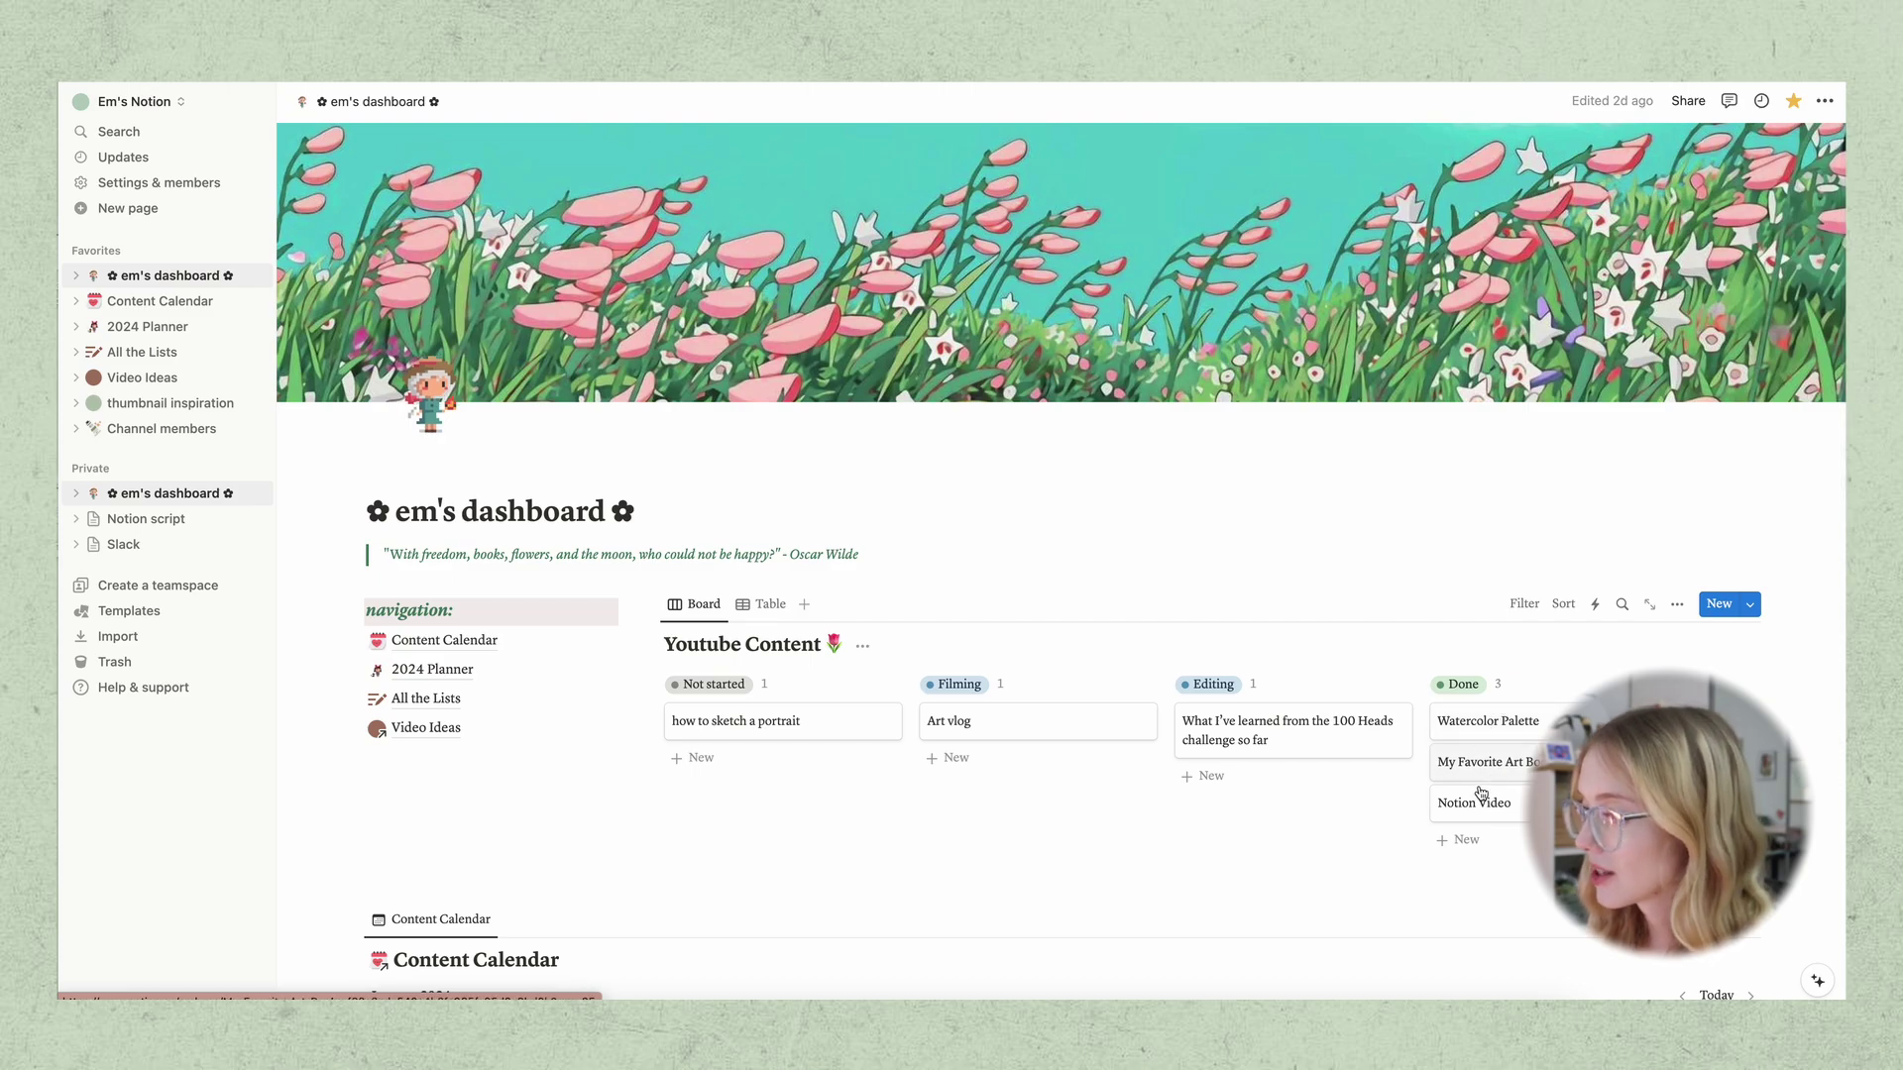
drag(1477, 805, 1035, 763)
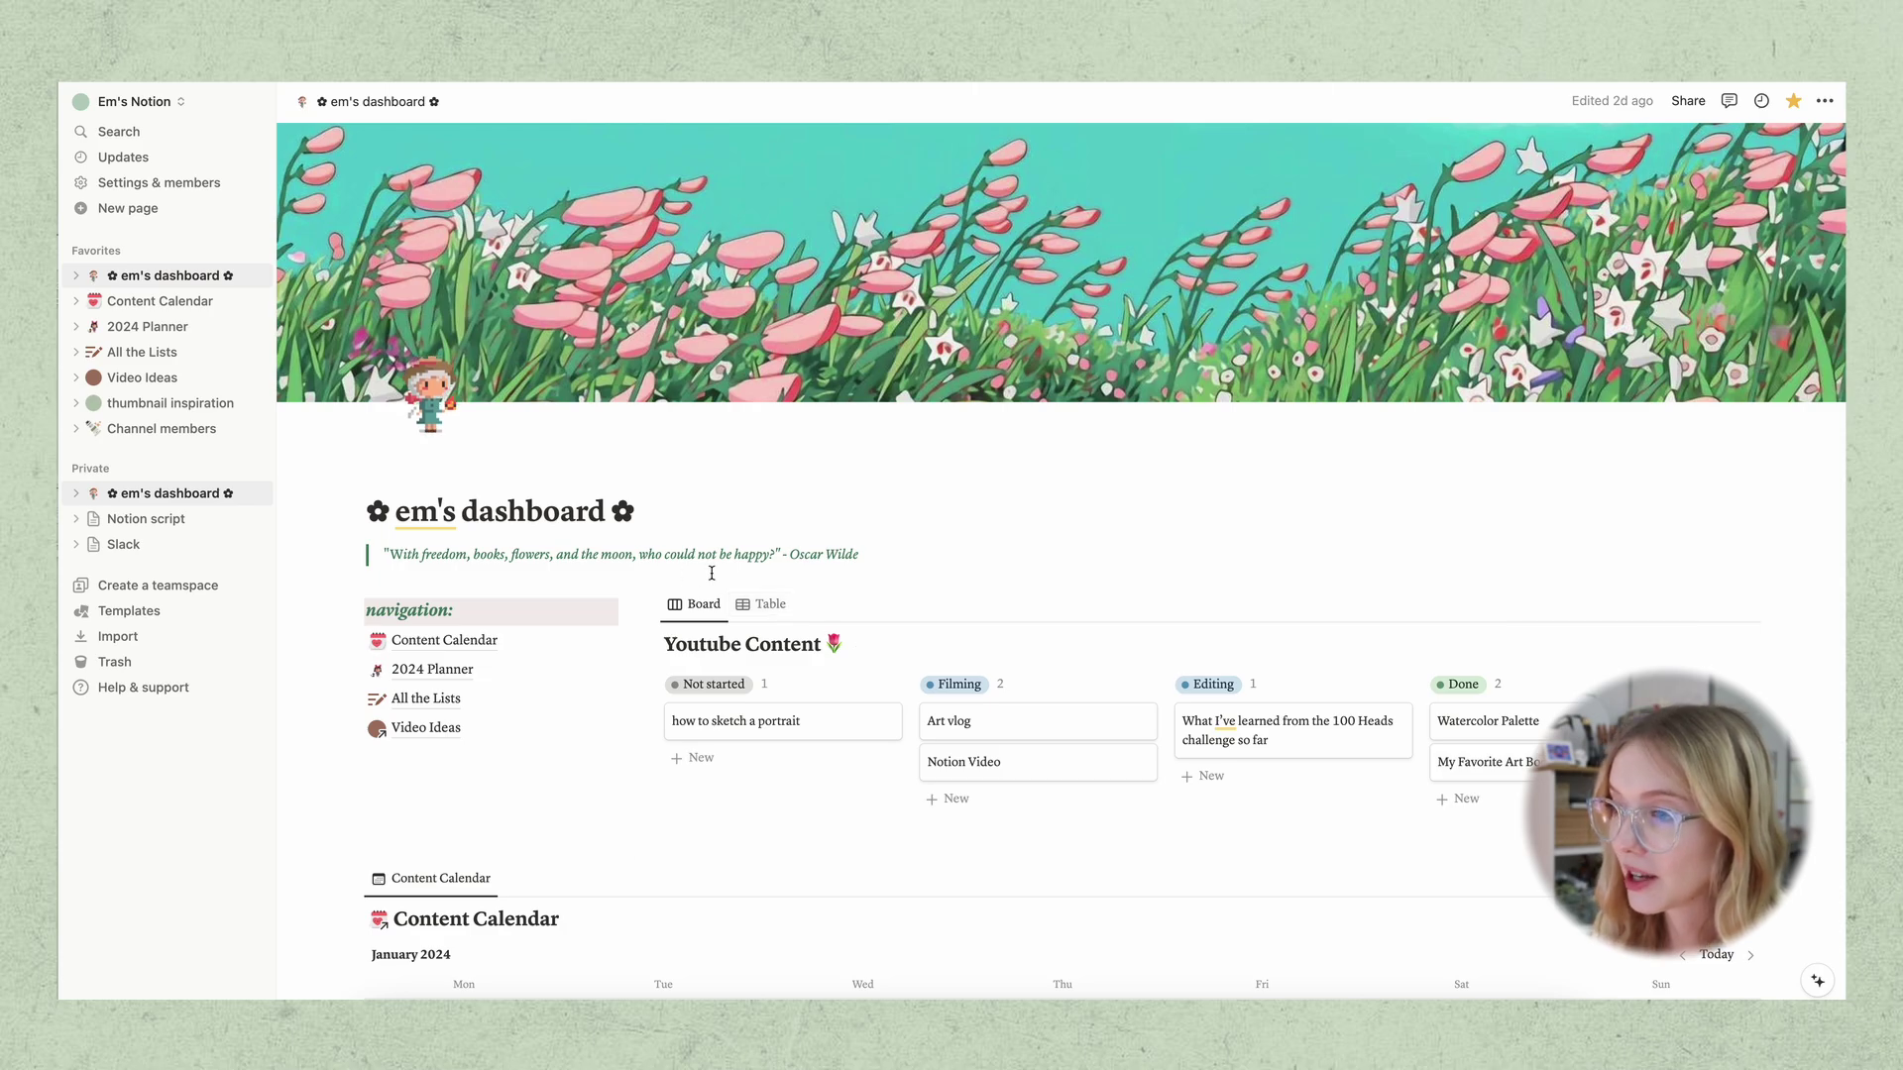
Show the Youtube Content database as a table and delete its Table view
click(759, 606)
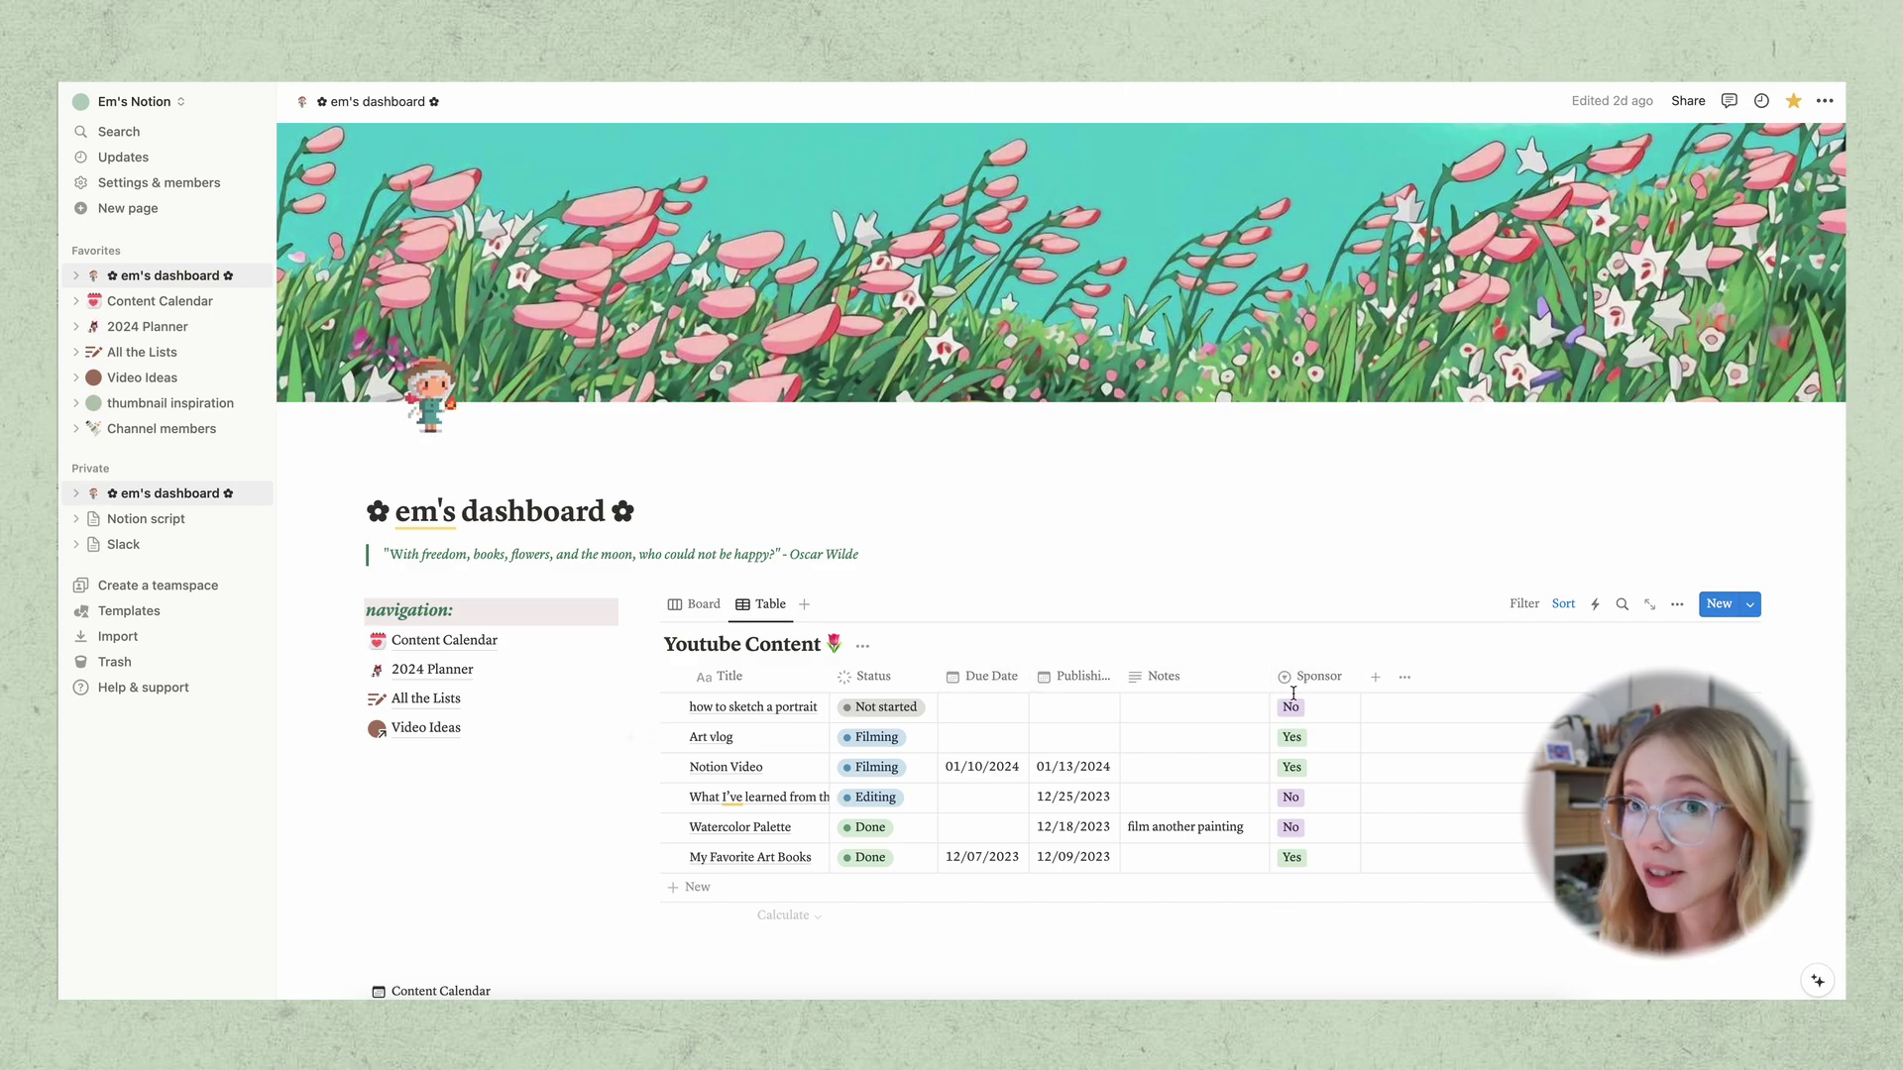
click(763, 605)
click(783, 767)
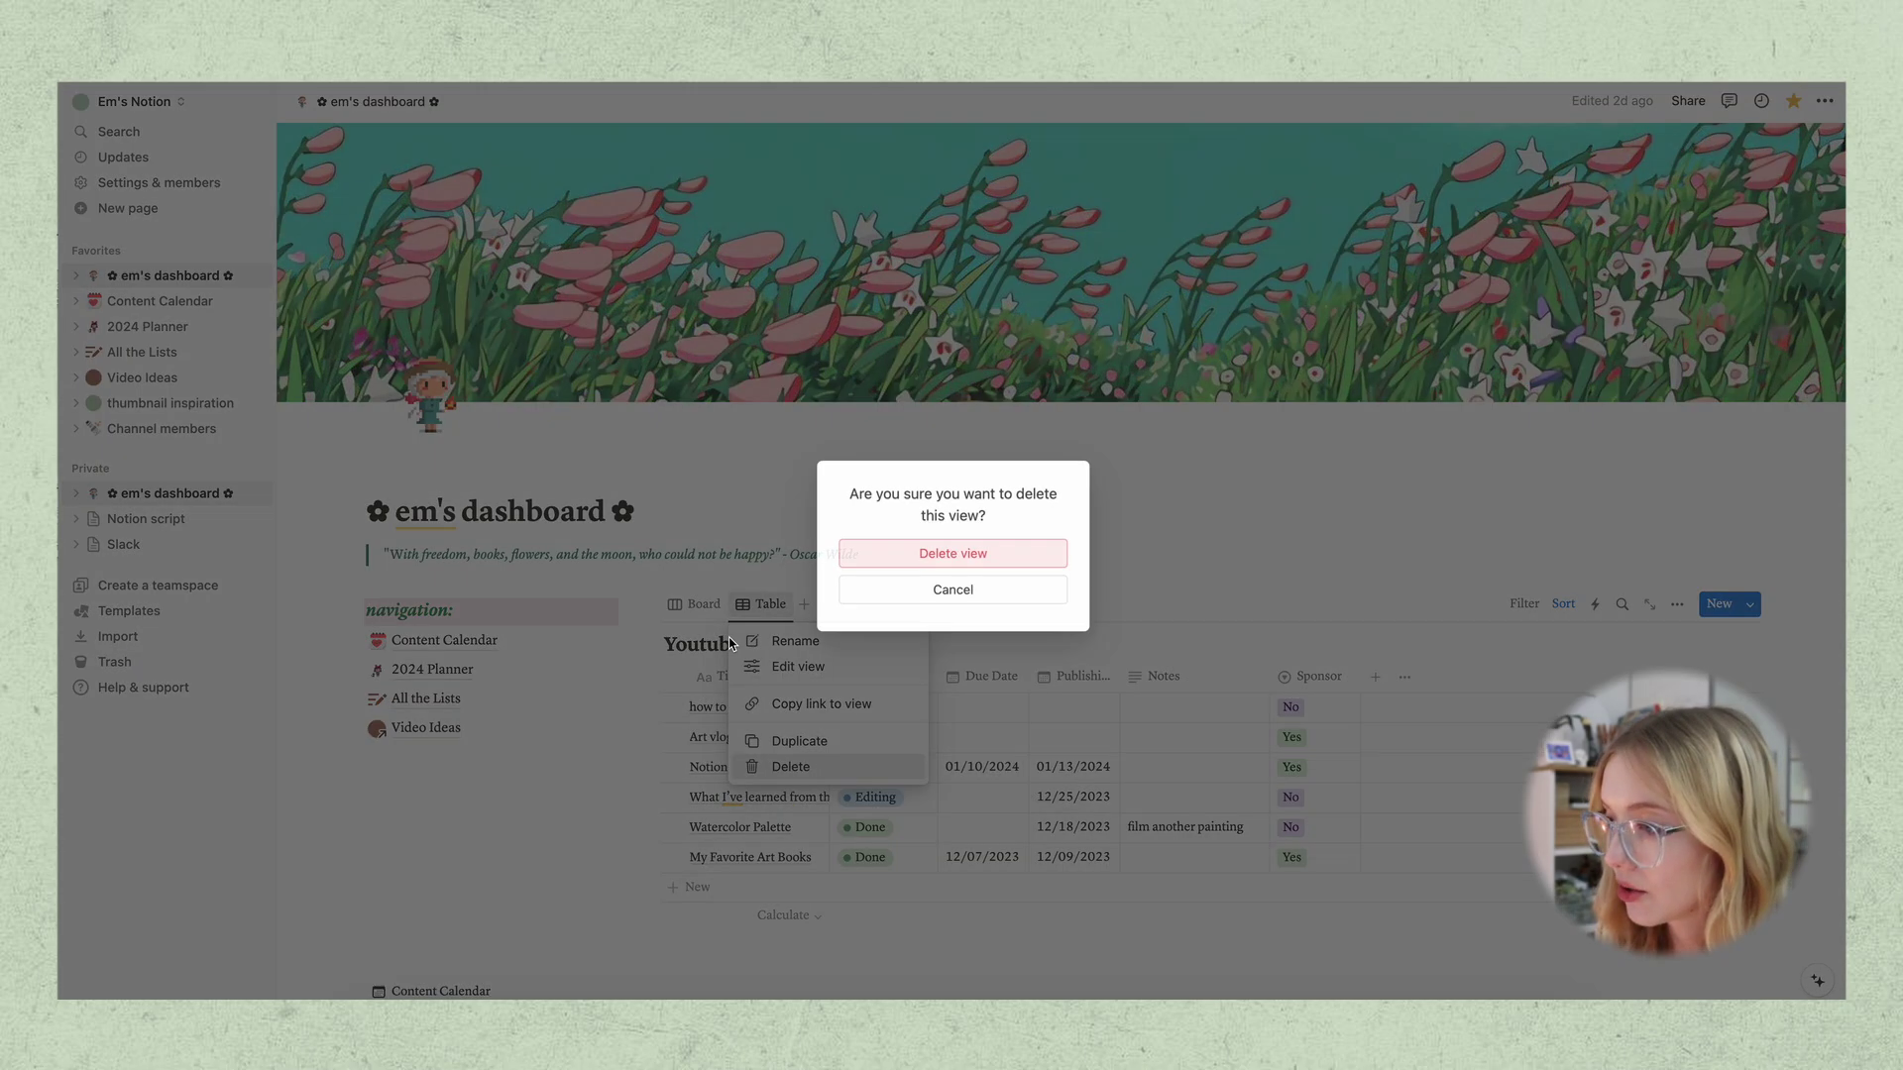
click(889, 555)
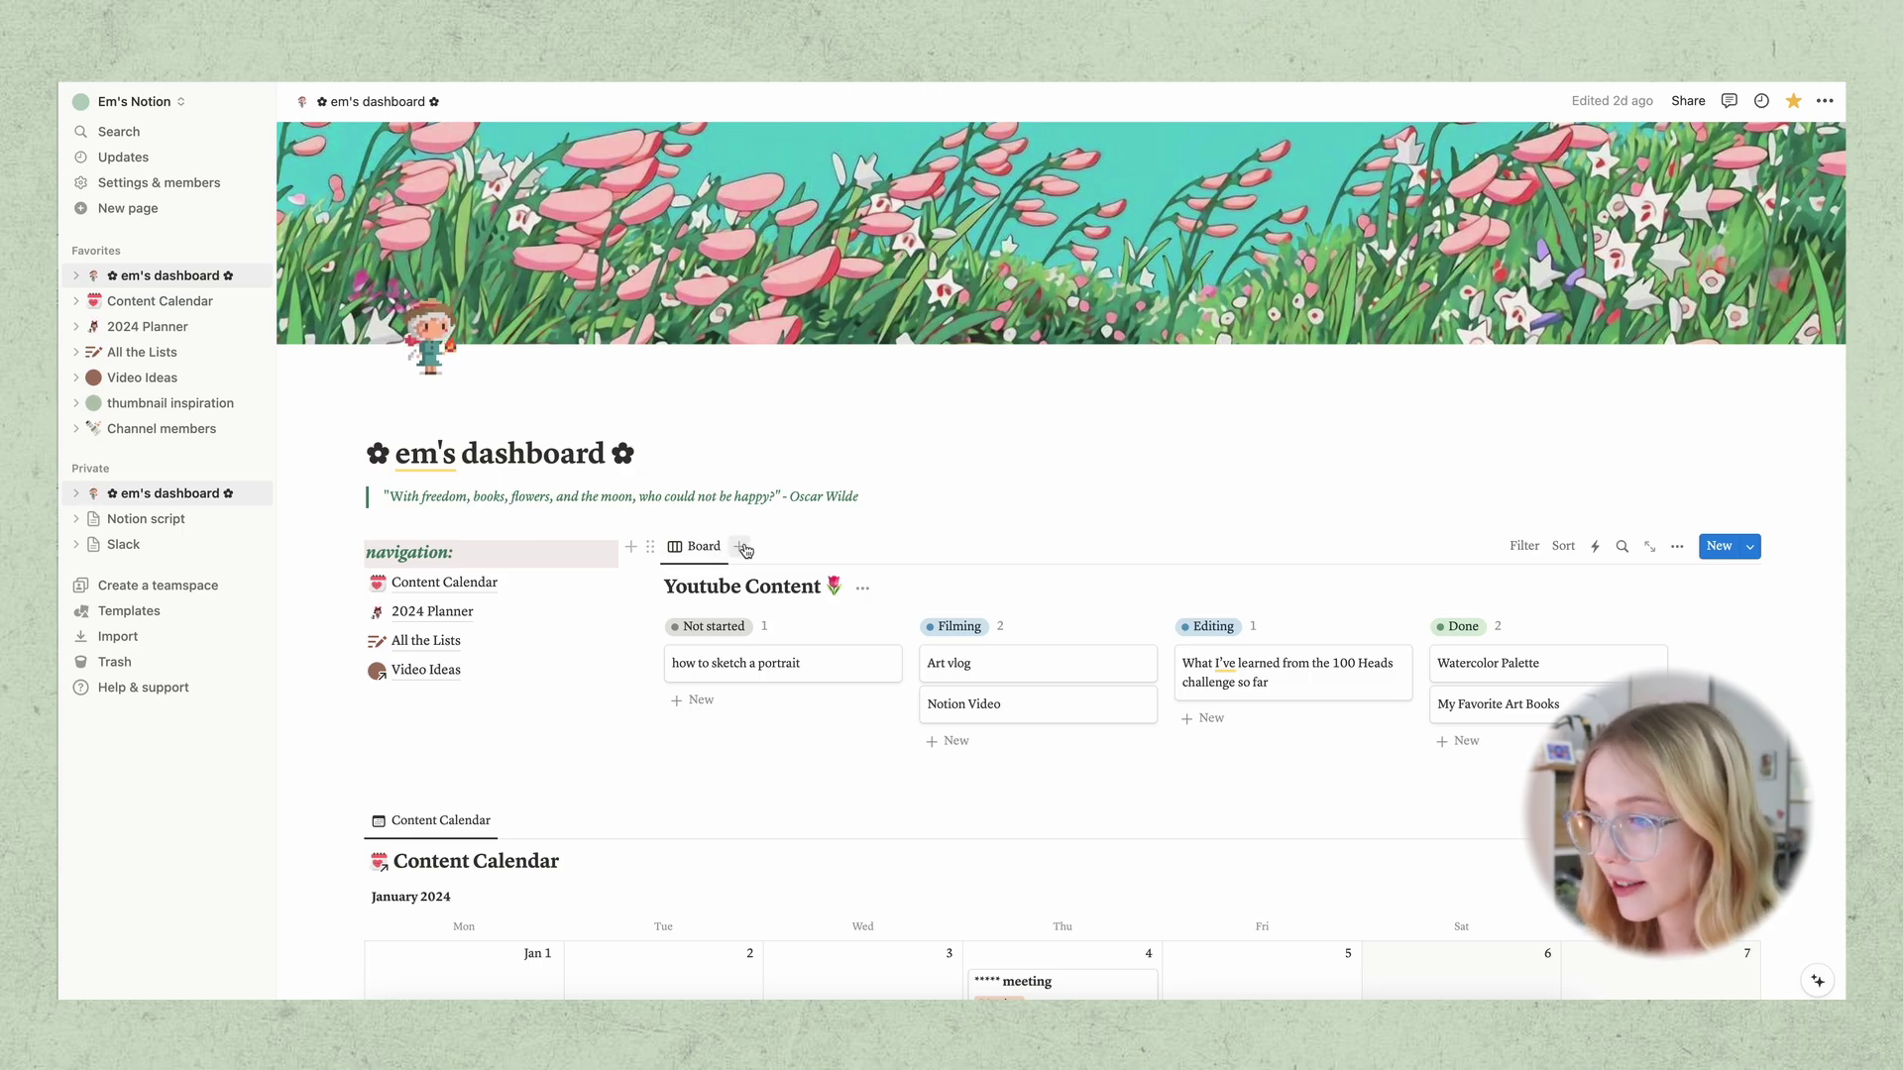
Add a new view to the Youtube Content database, preview the timeline layout, and set it to a table layout named Table
click(743, 548)
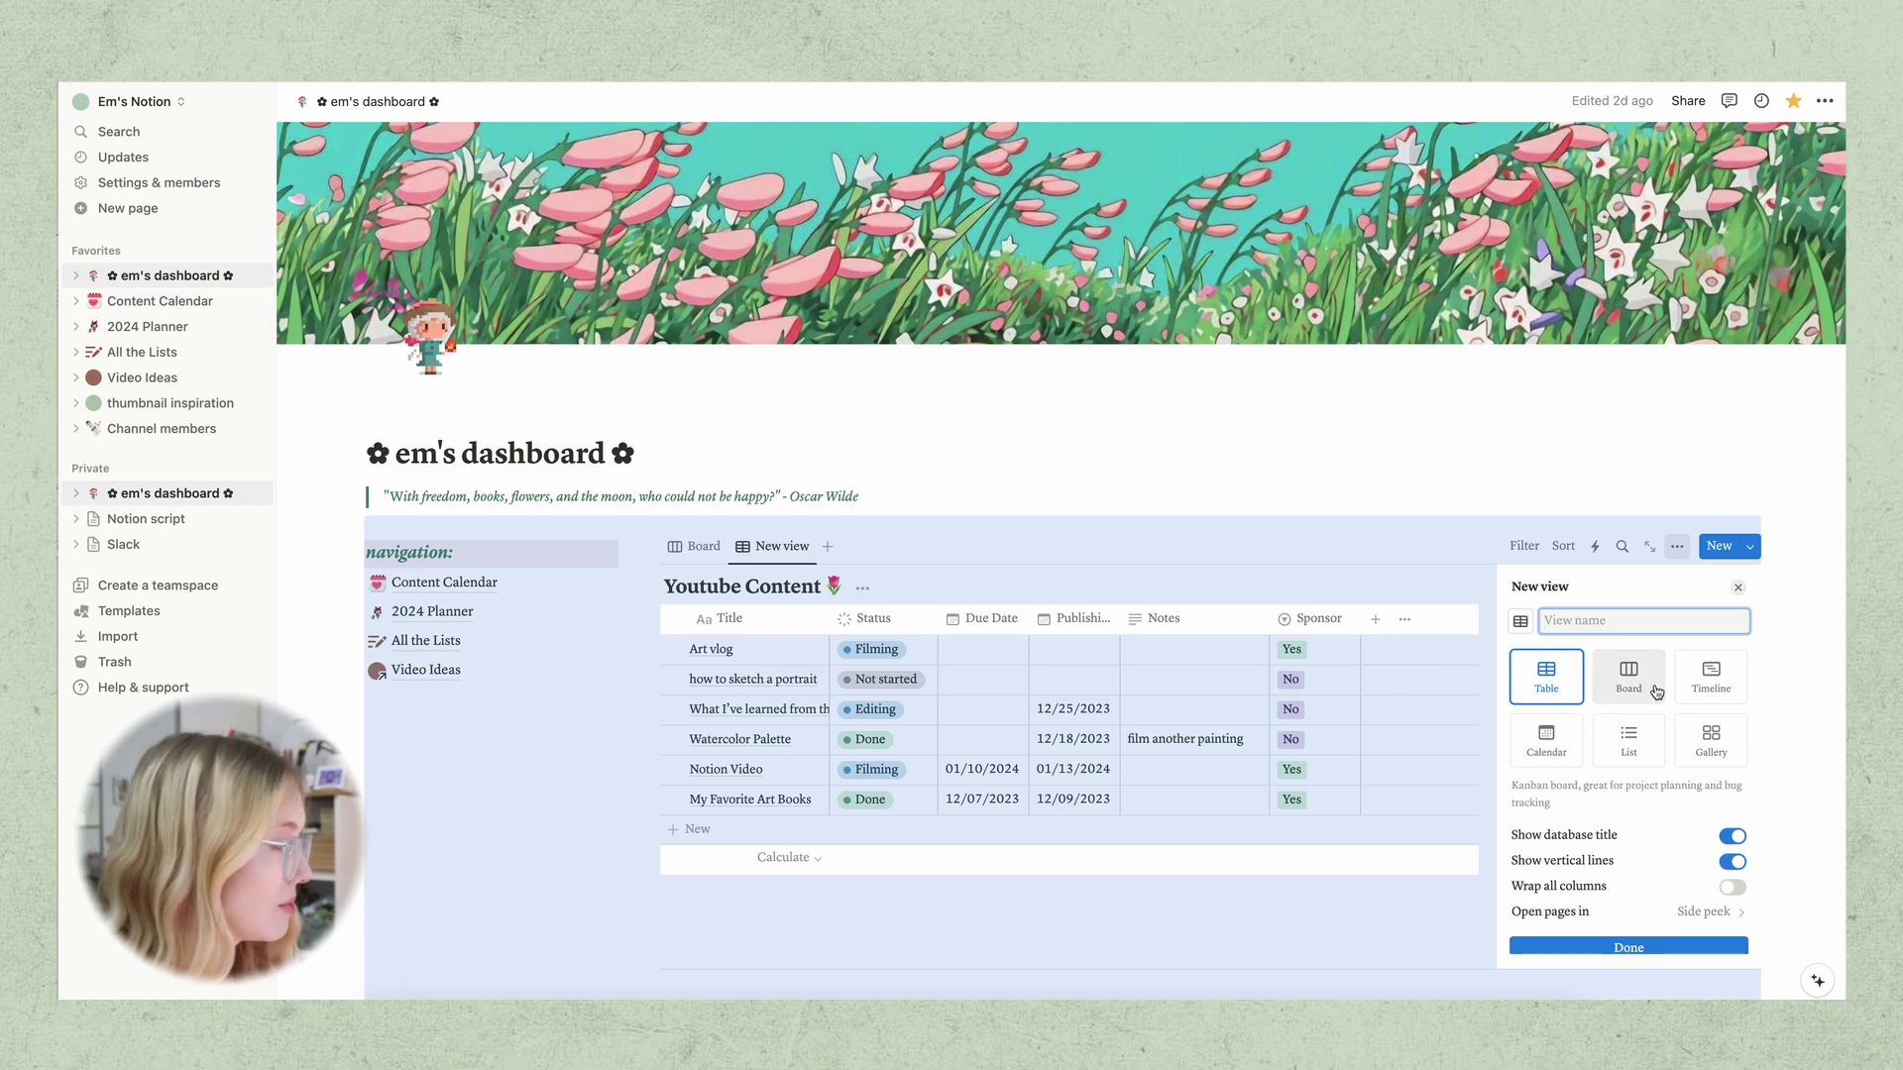
click(1715, 681)
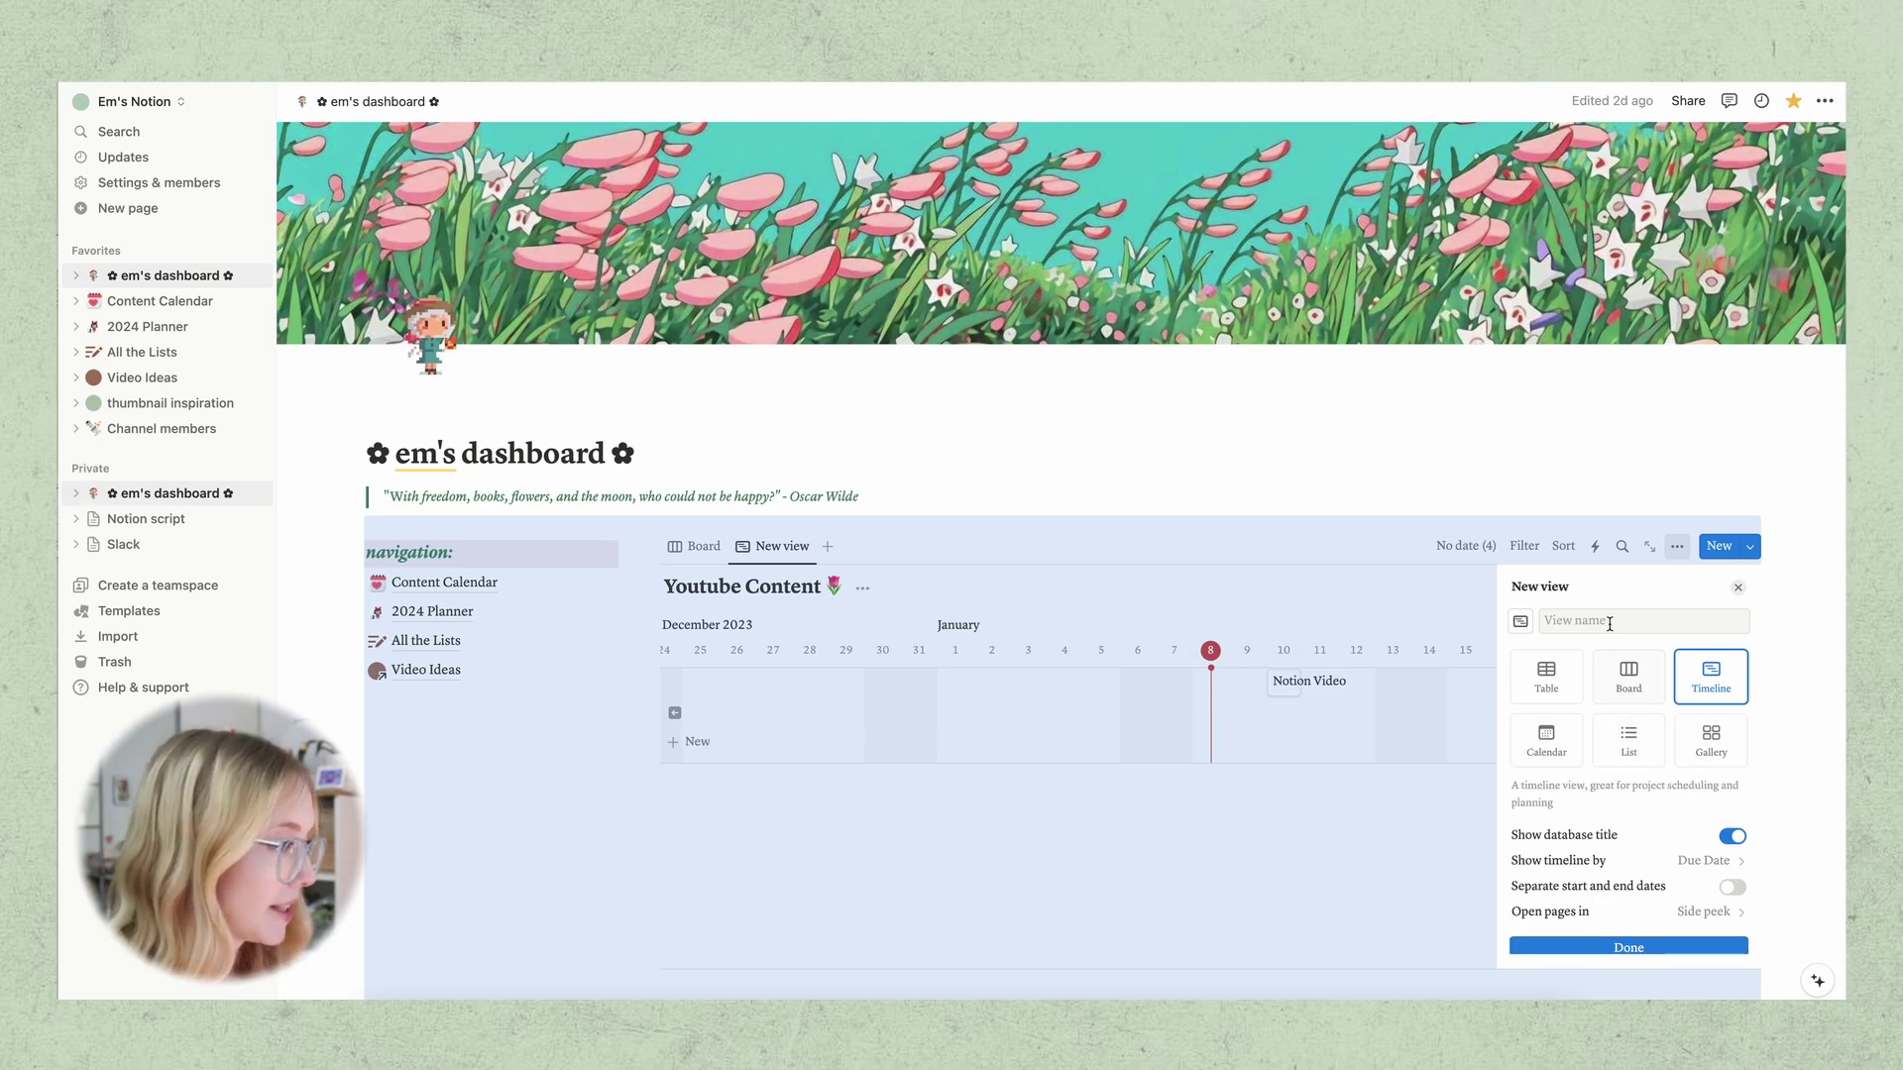
click(1547, 679)
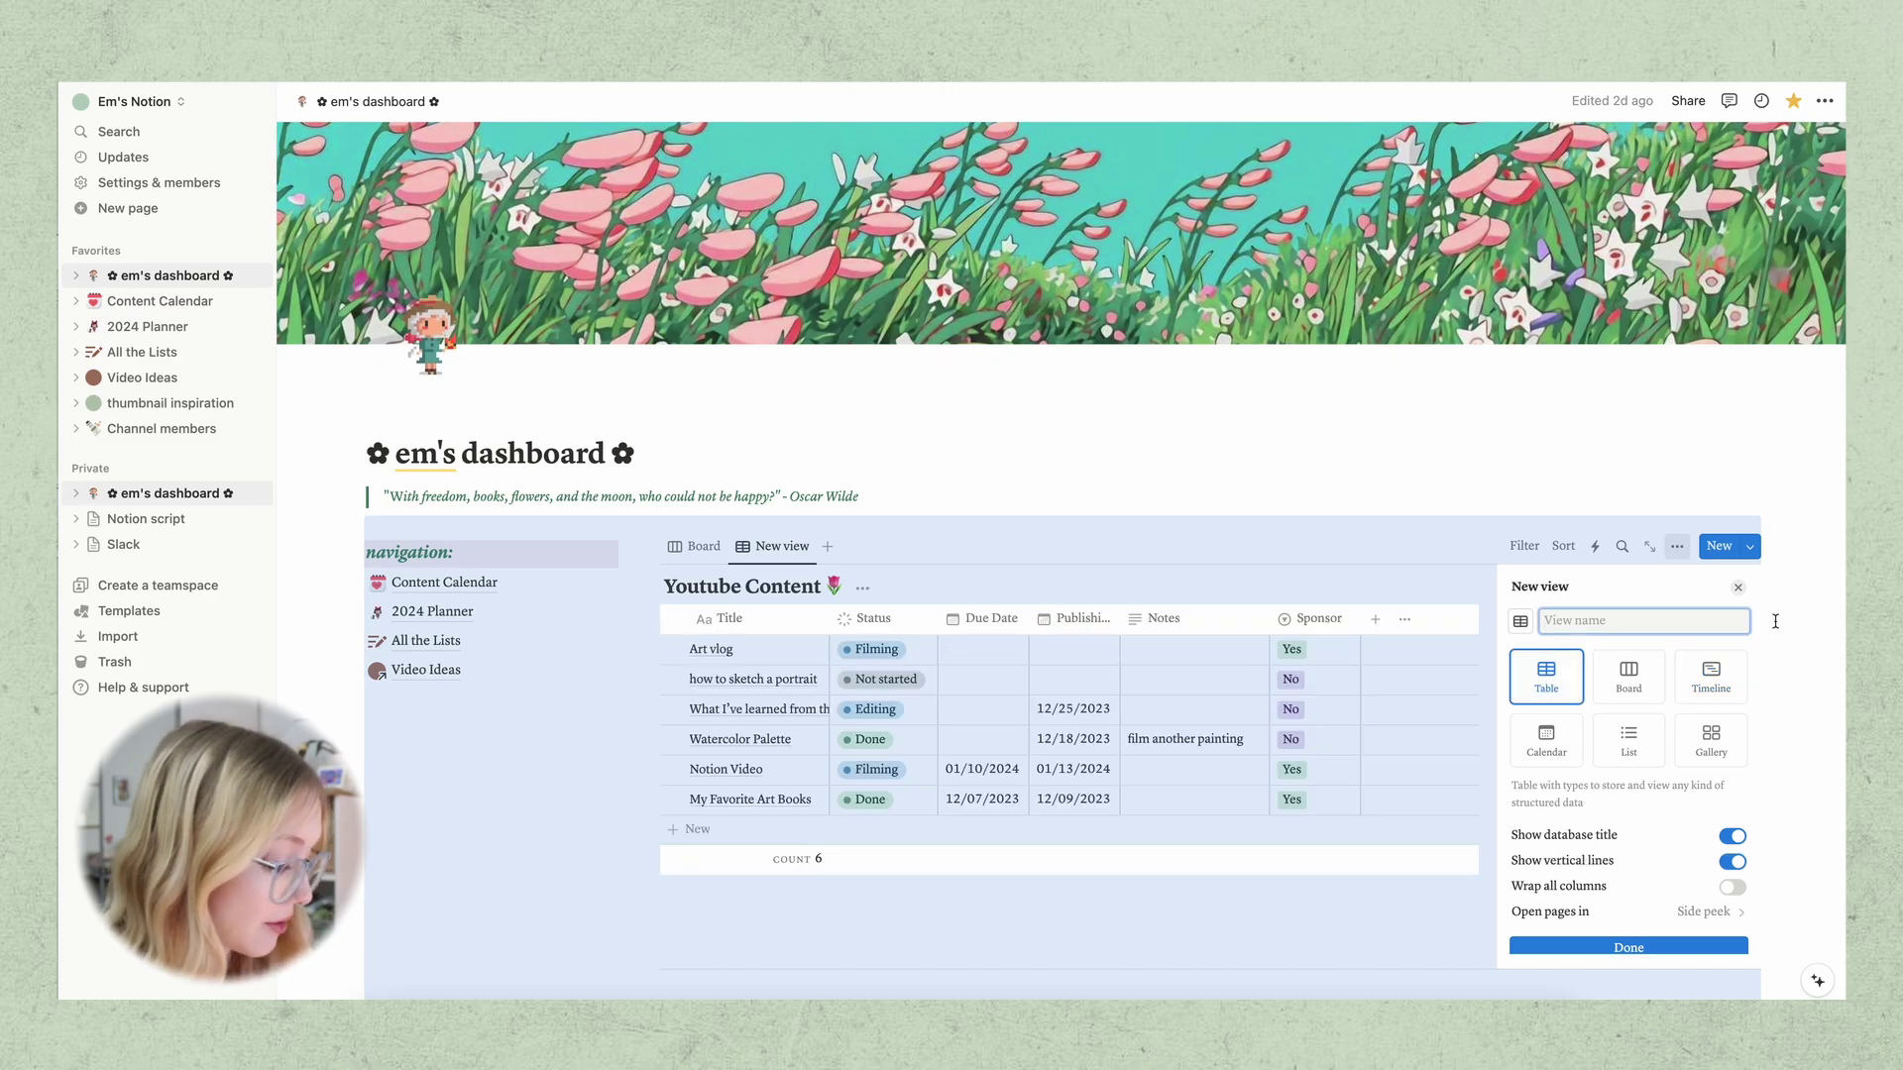
text(Ta)
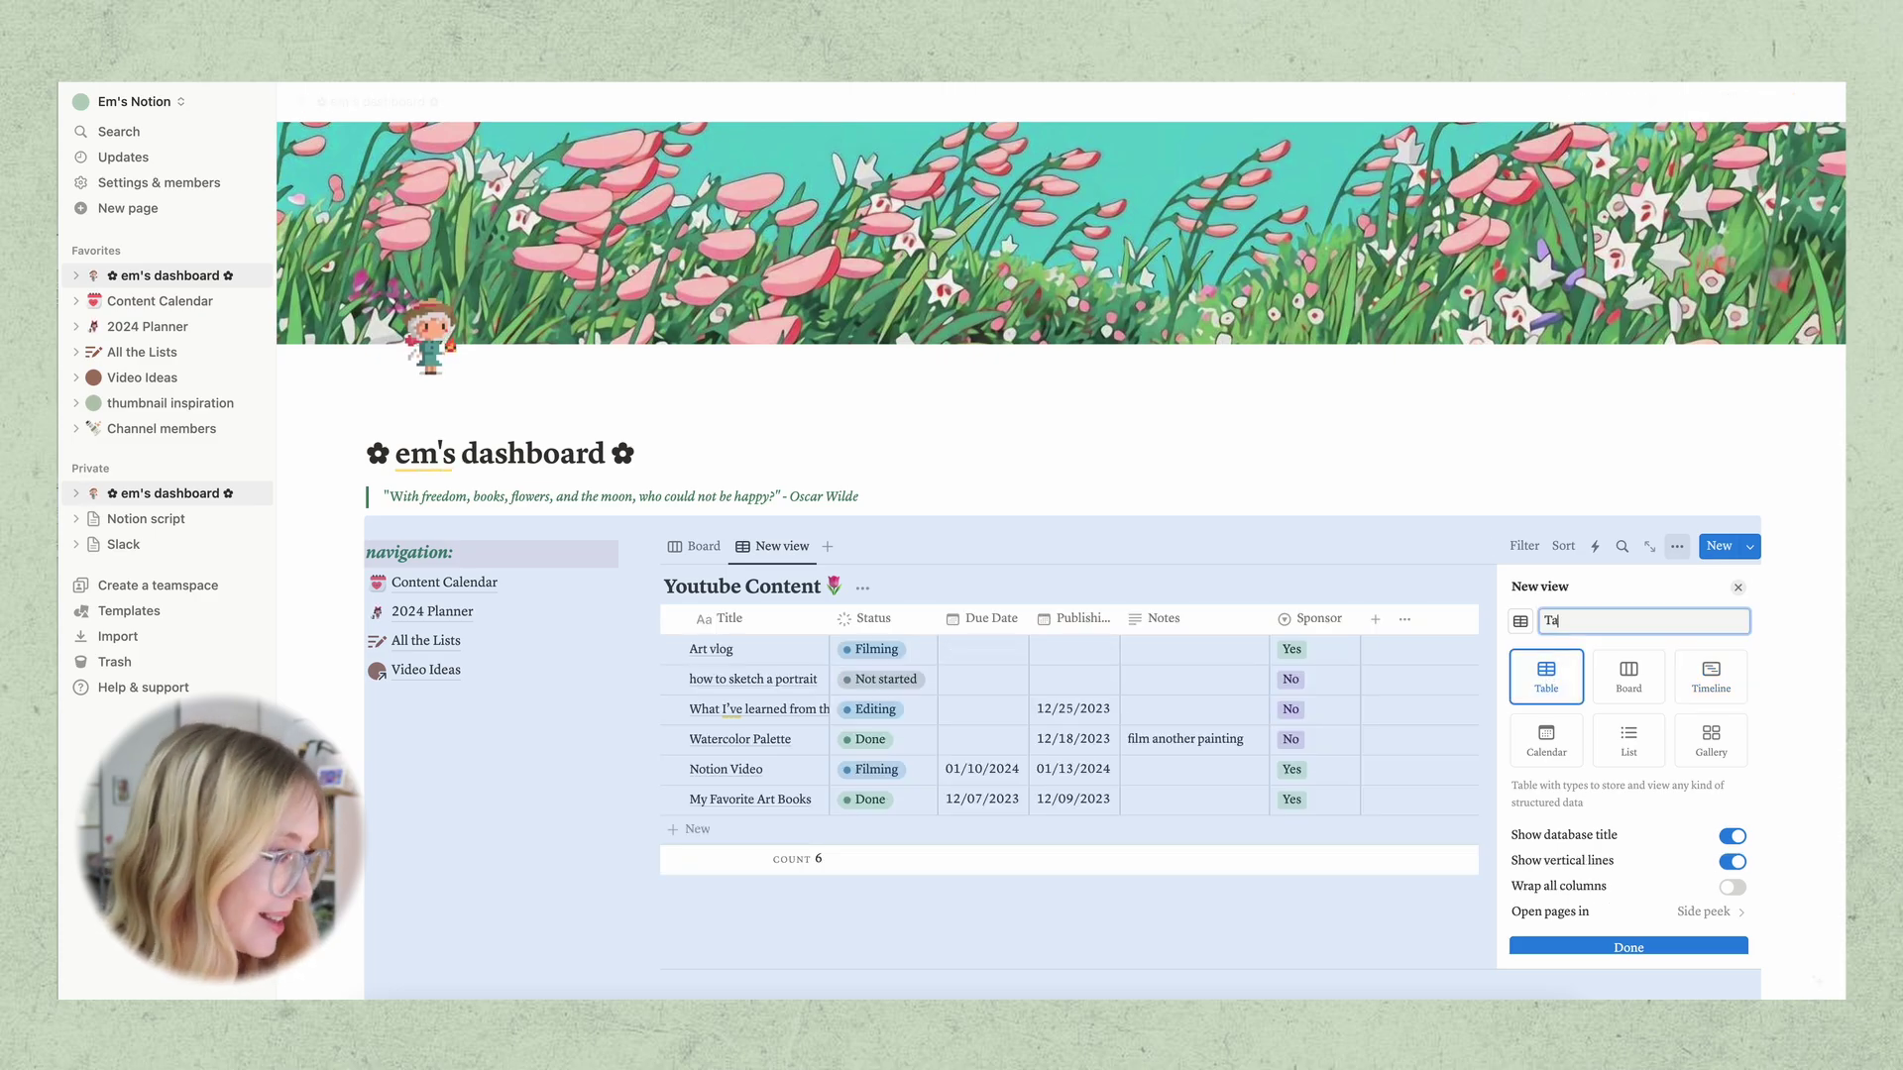
text(ble)
Try wrapping all columns in the new table view, turn wrapping back off, and finish creating the view
scroll(1598, 771, down, 1)
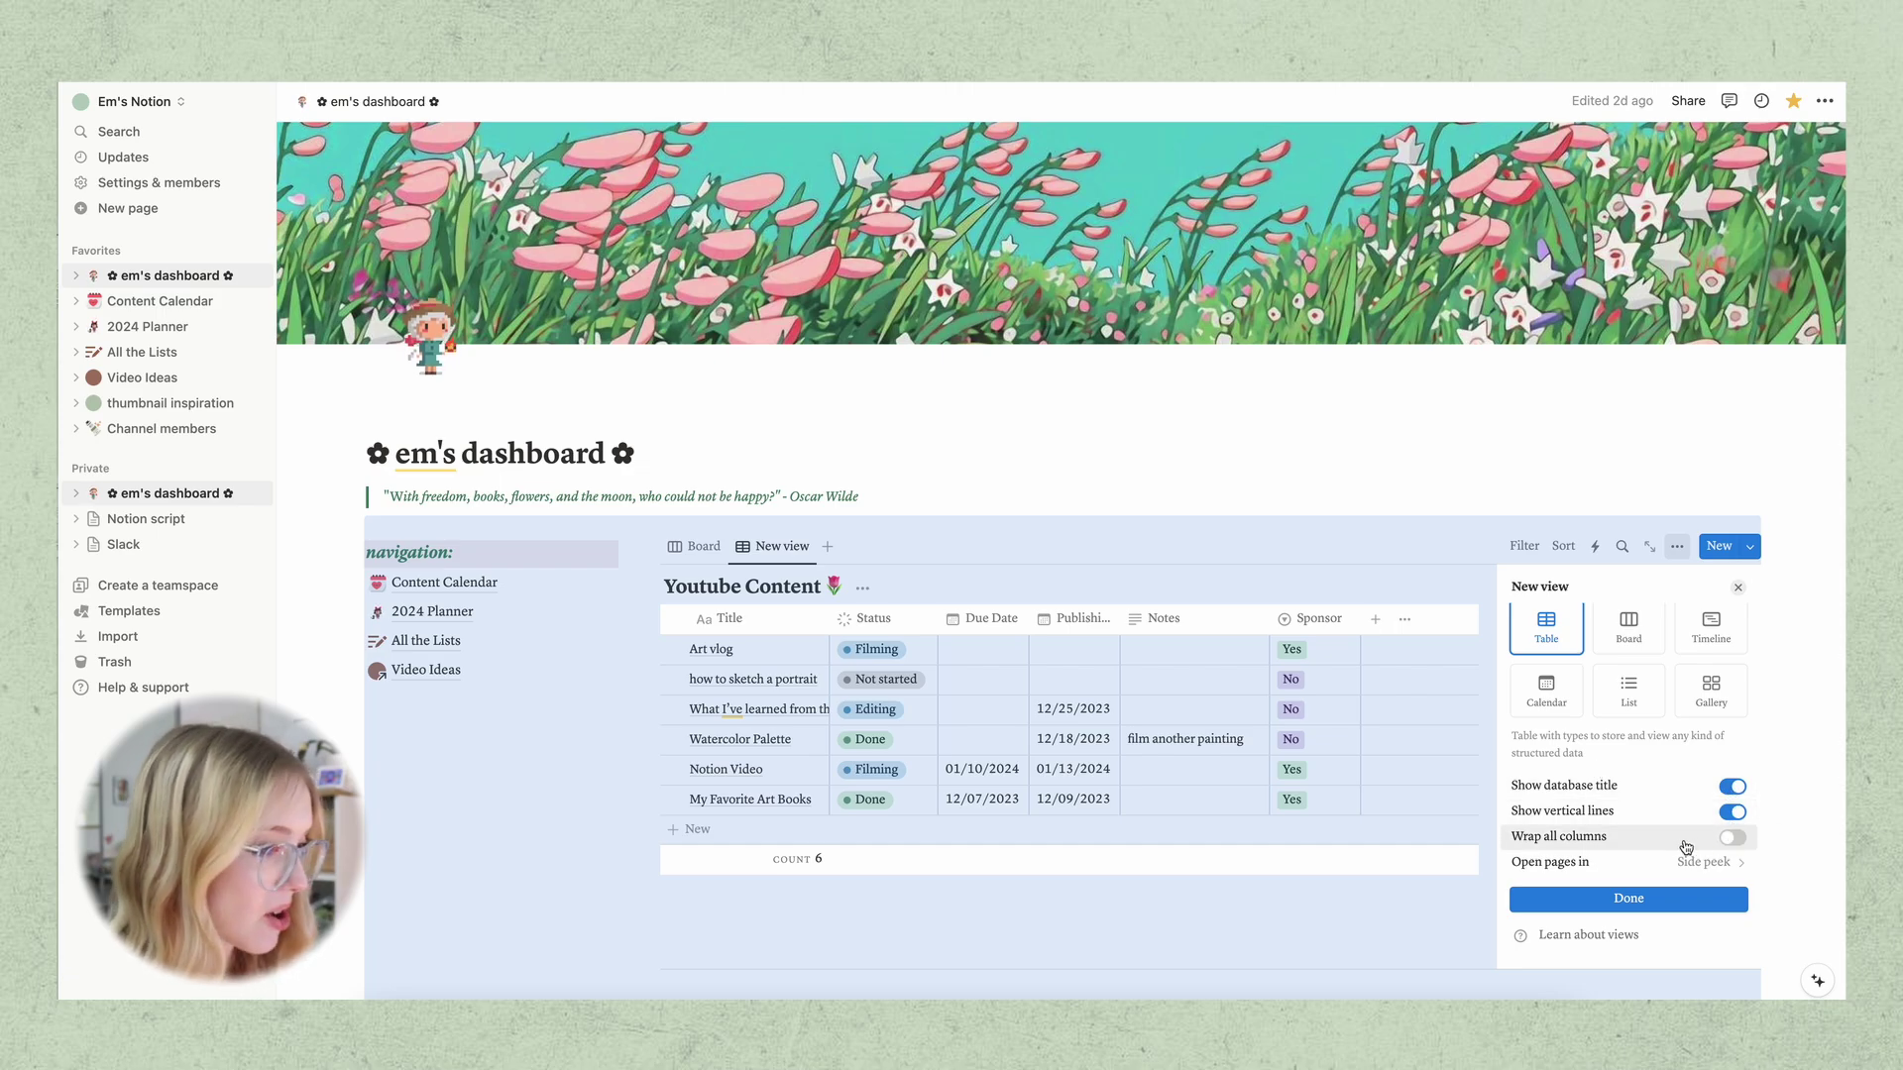
click(1730, 838)
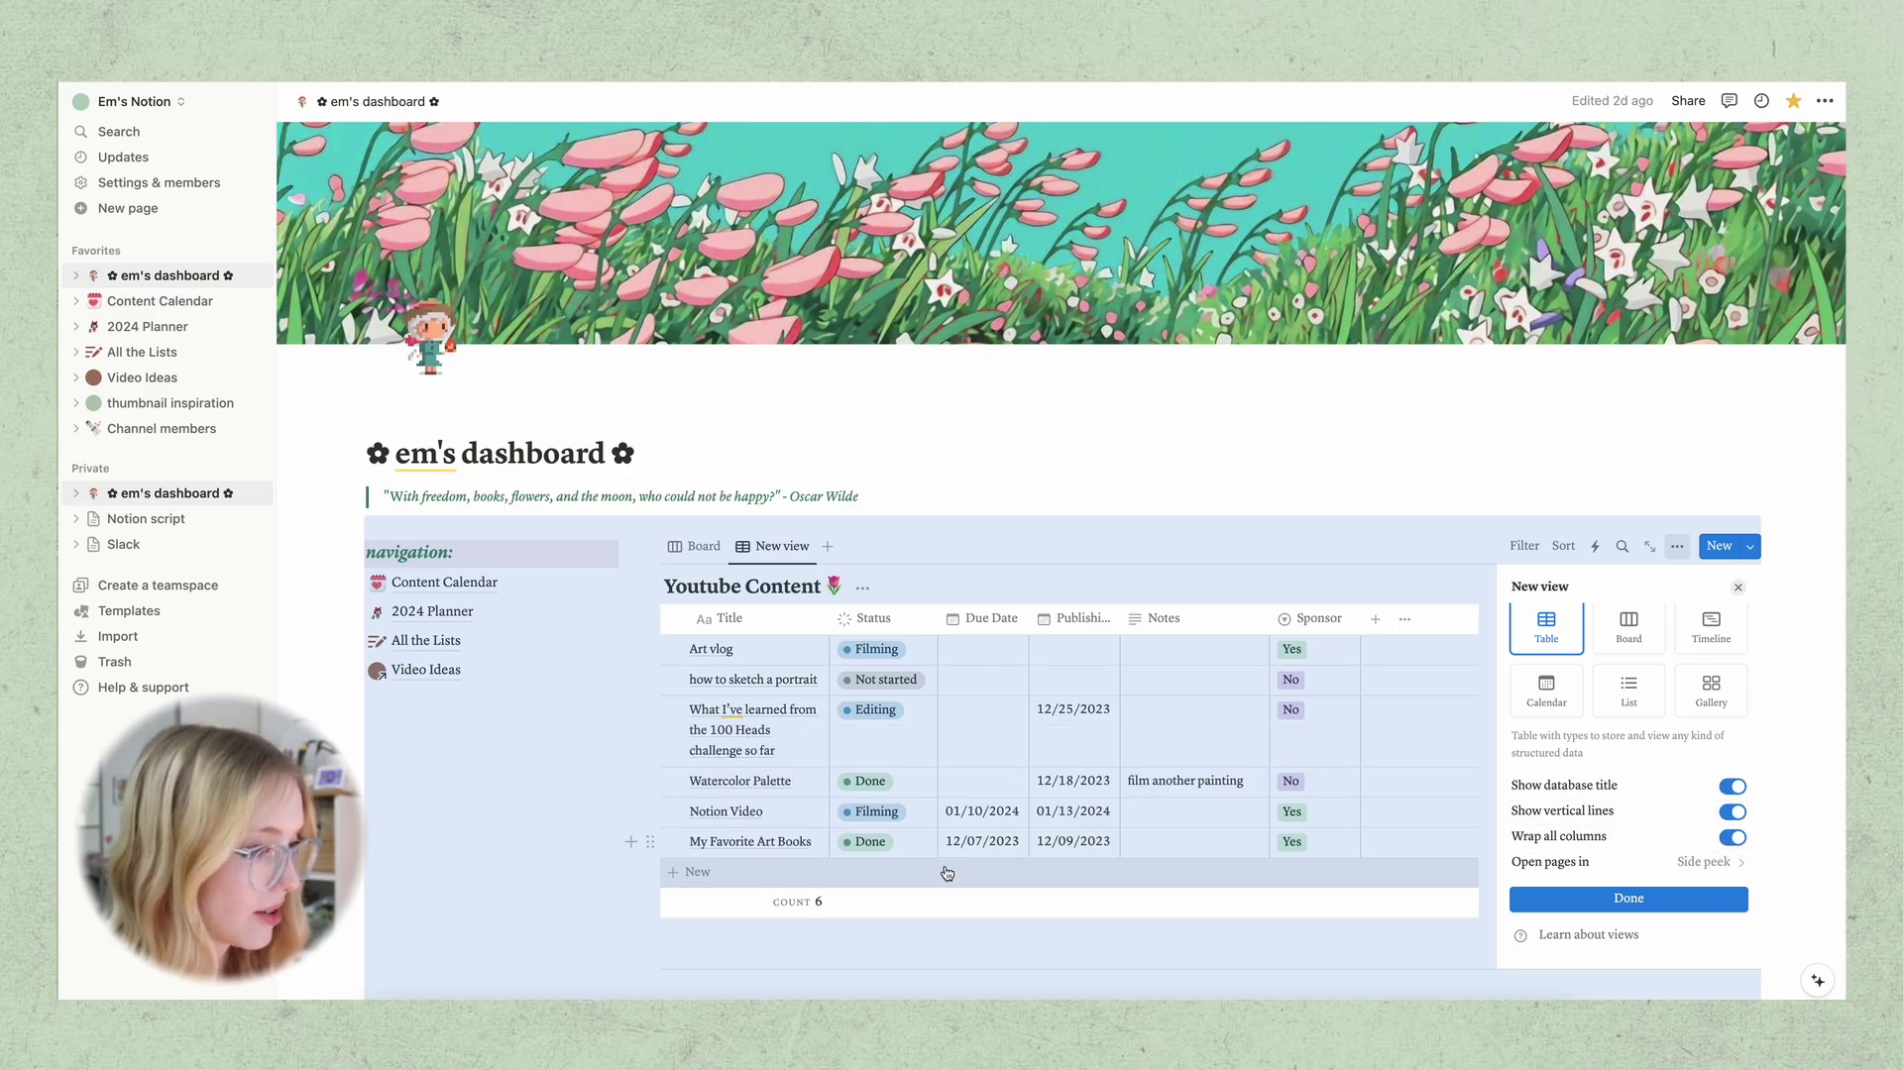
click(1732, 838)
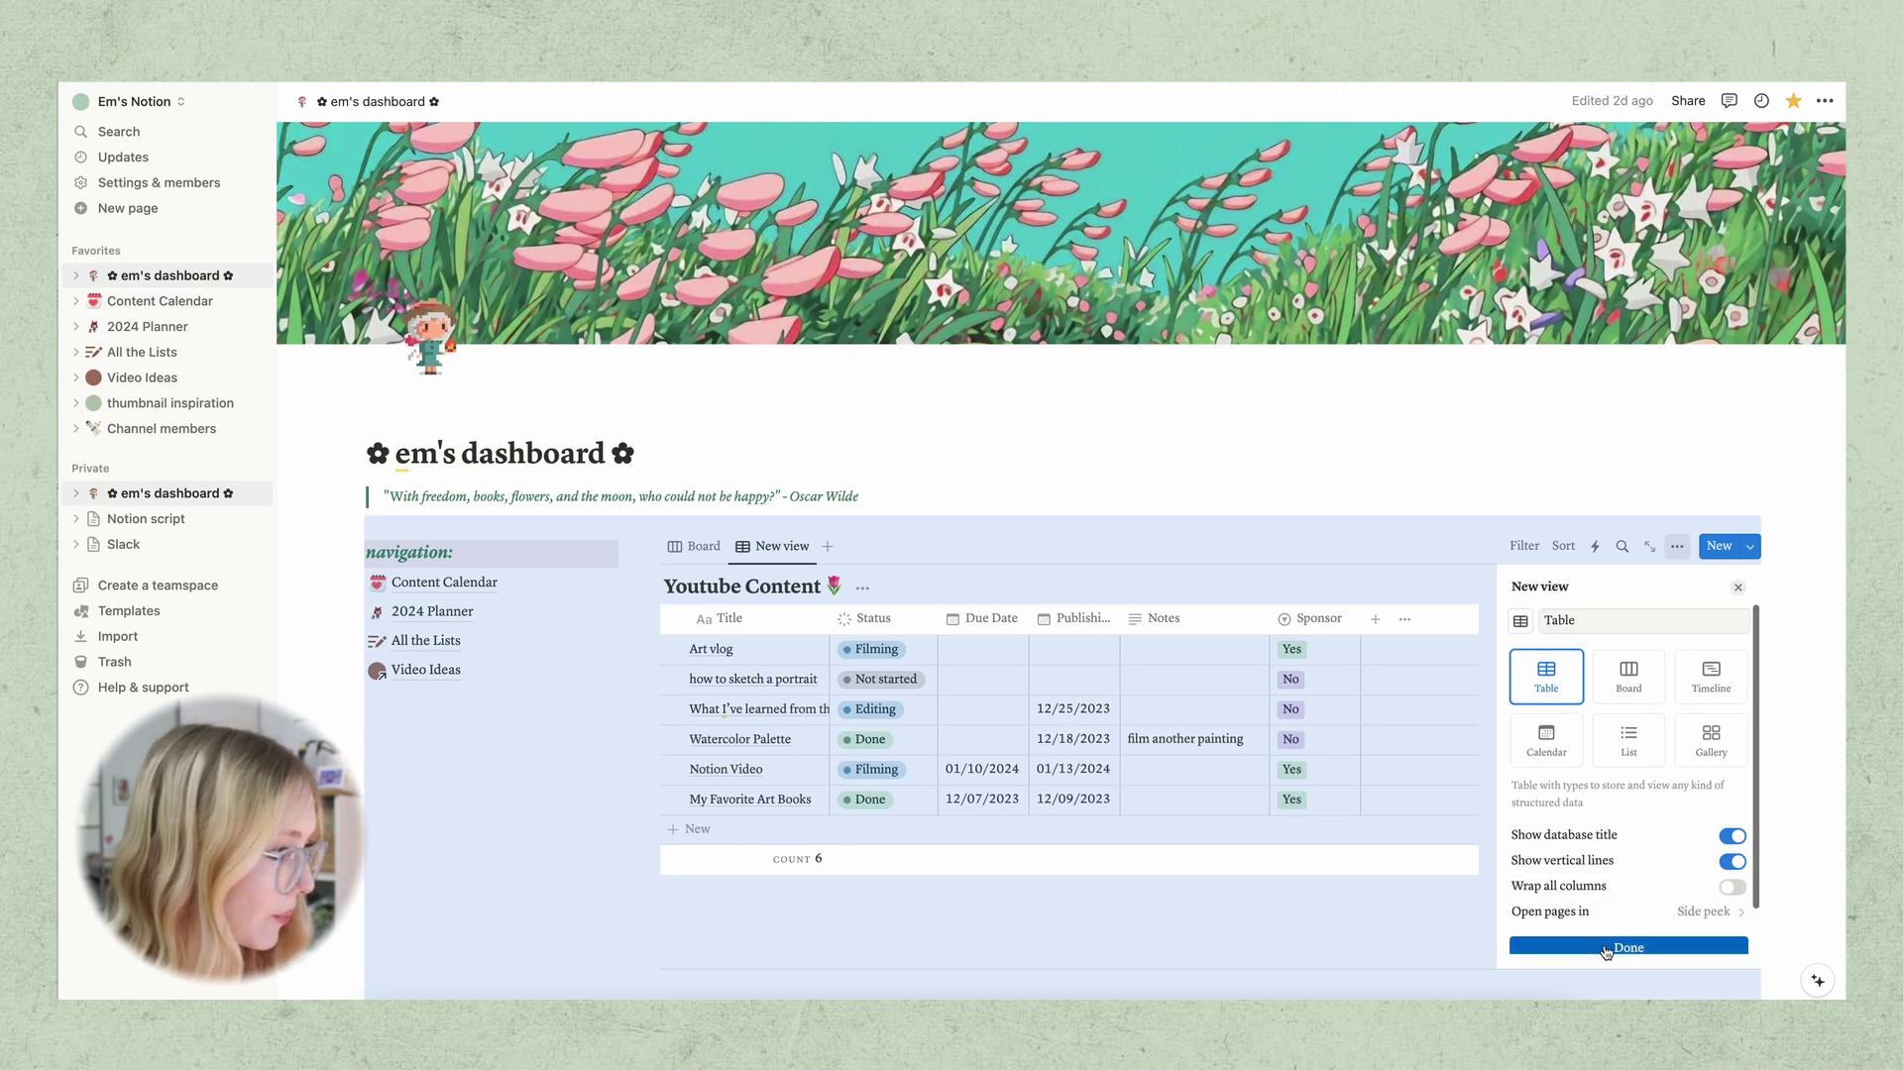
click(1606, 943)
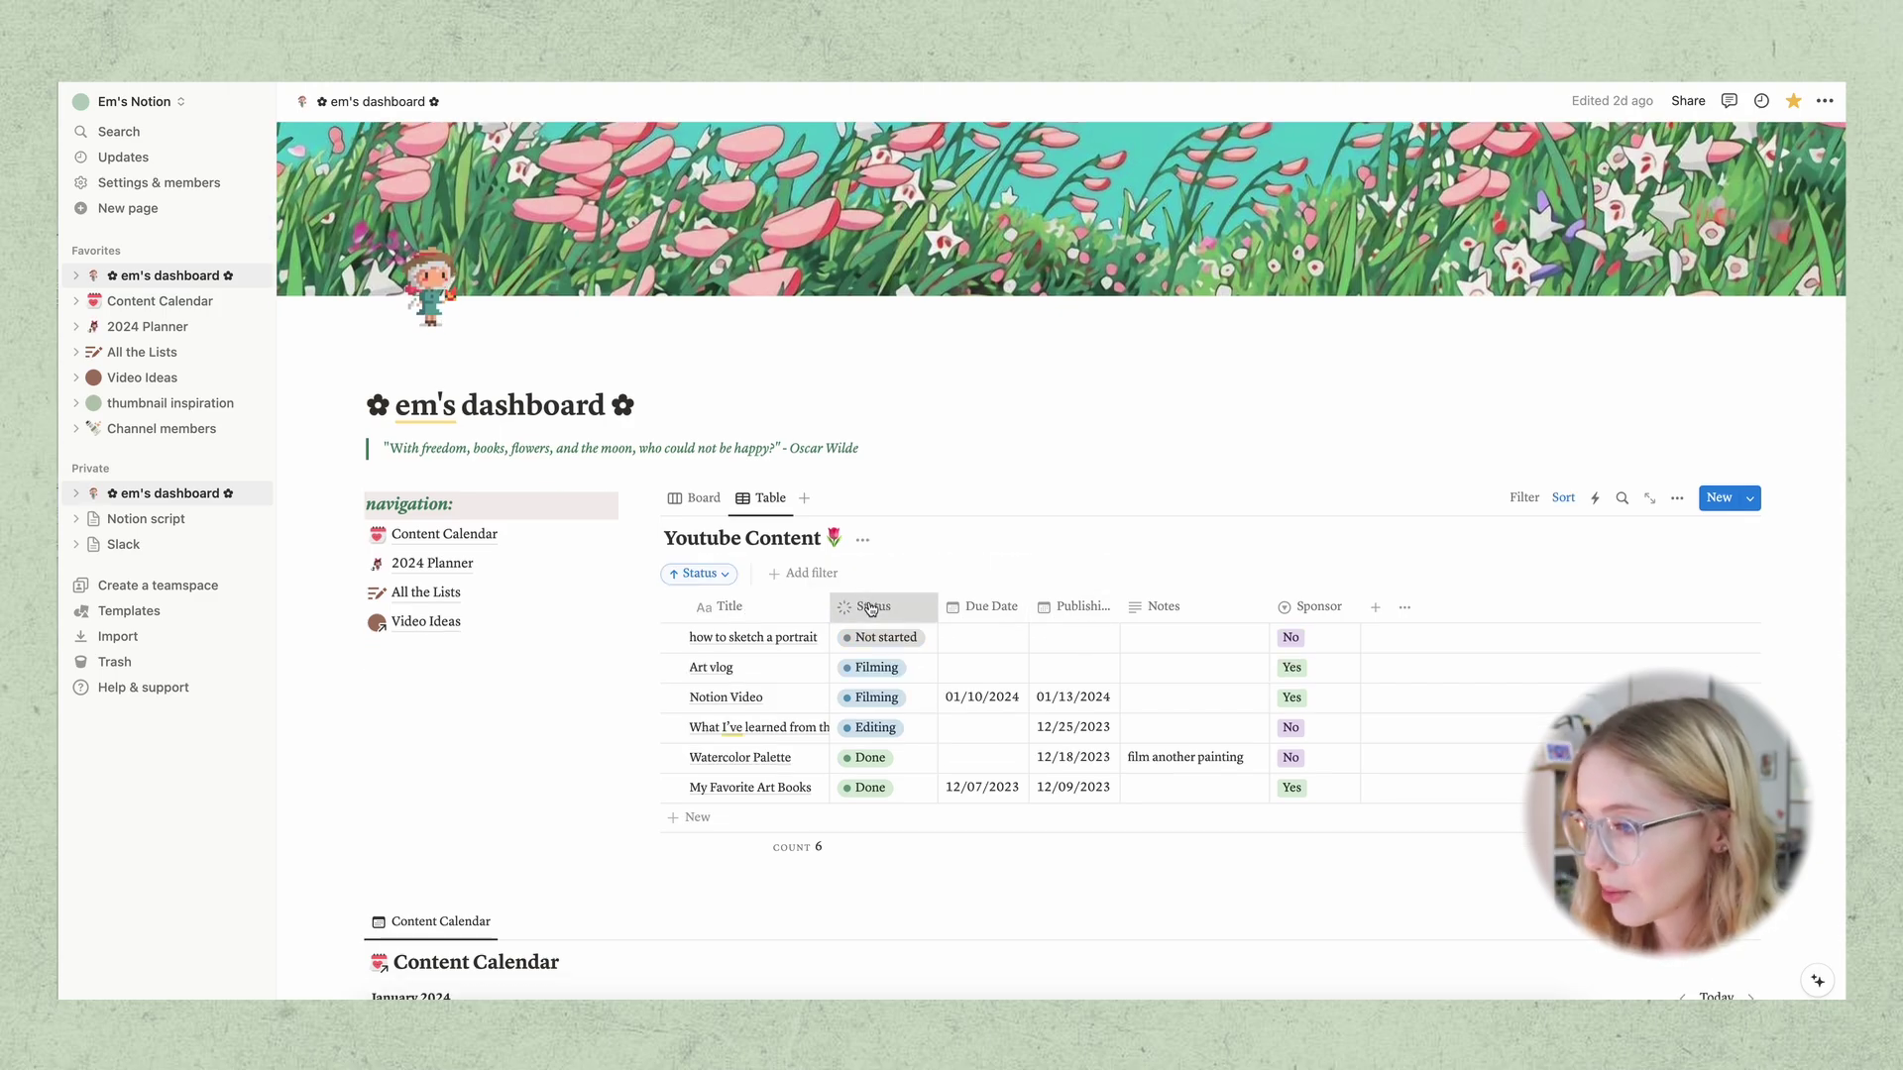
Sort the Youtube Content table by Status in ascending order and switch the database back to its board view
click(870, 608)
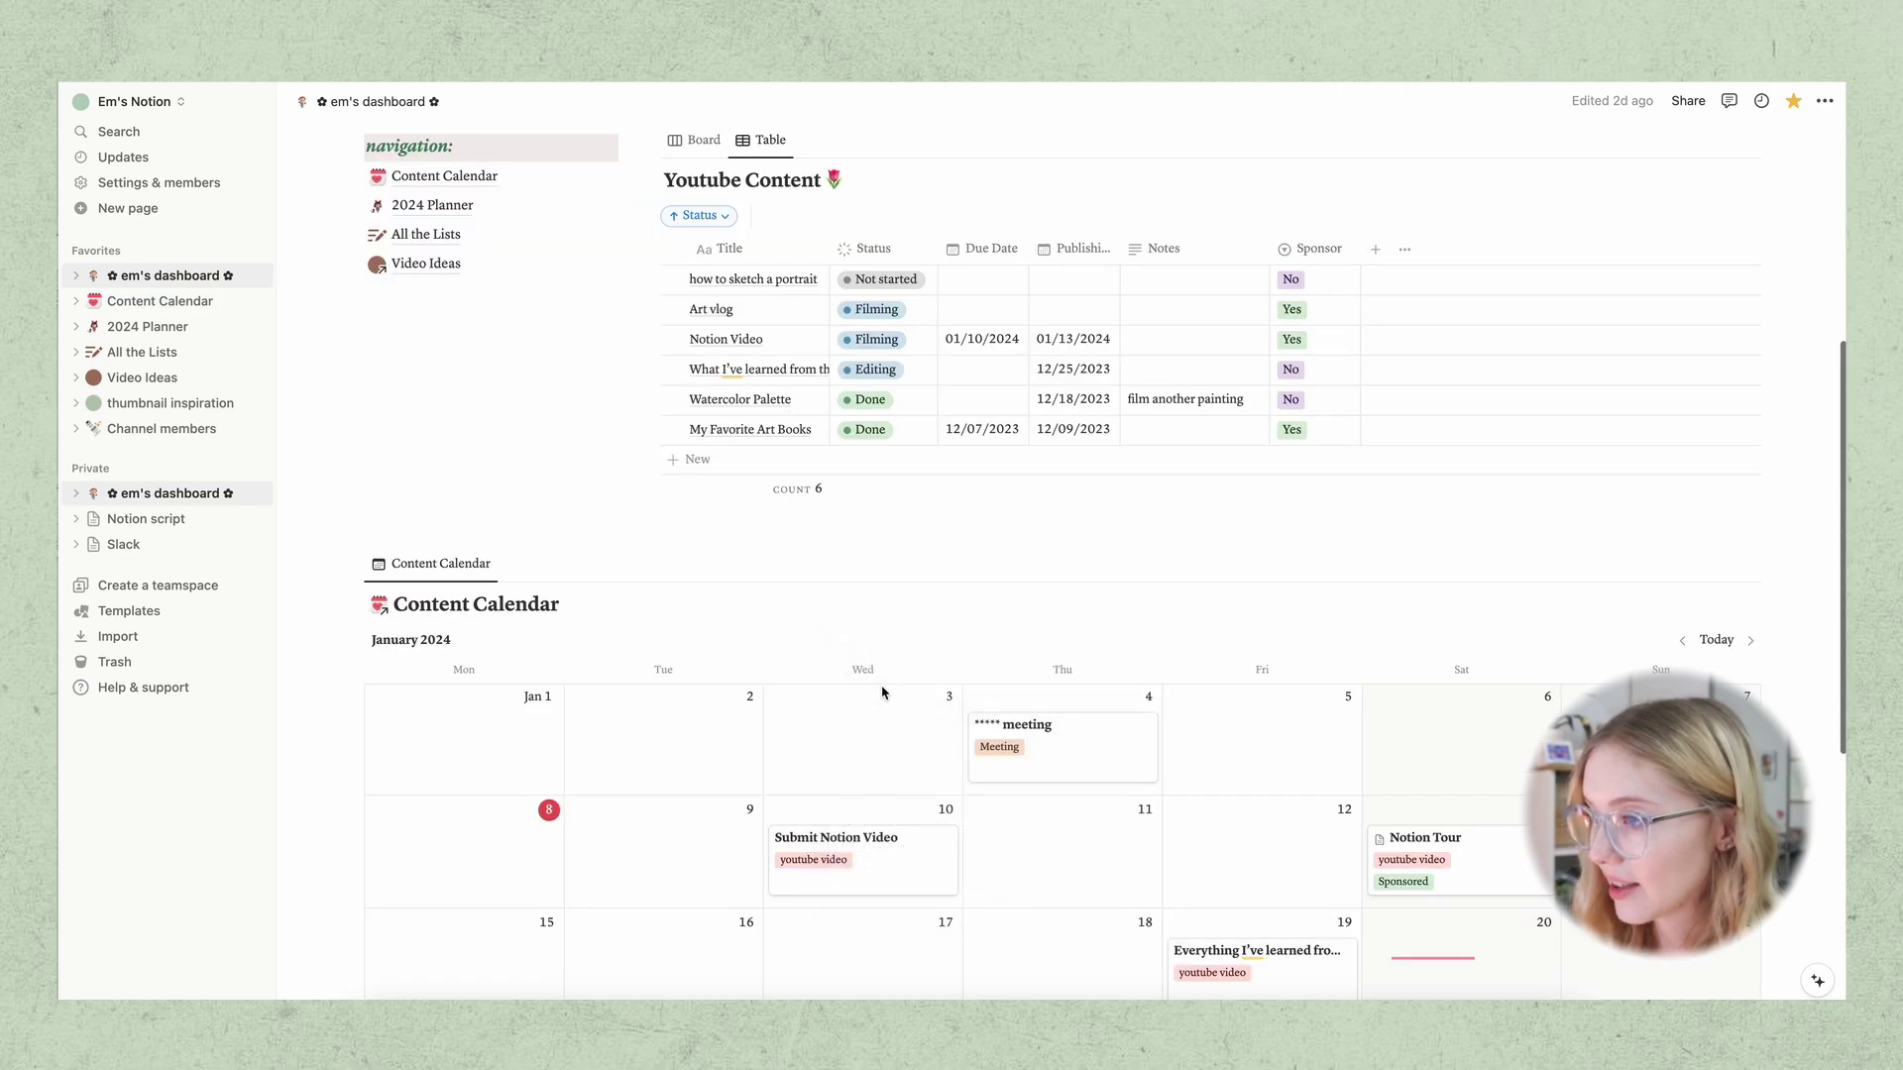
scroll(882, 692, up, 5)
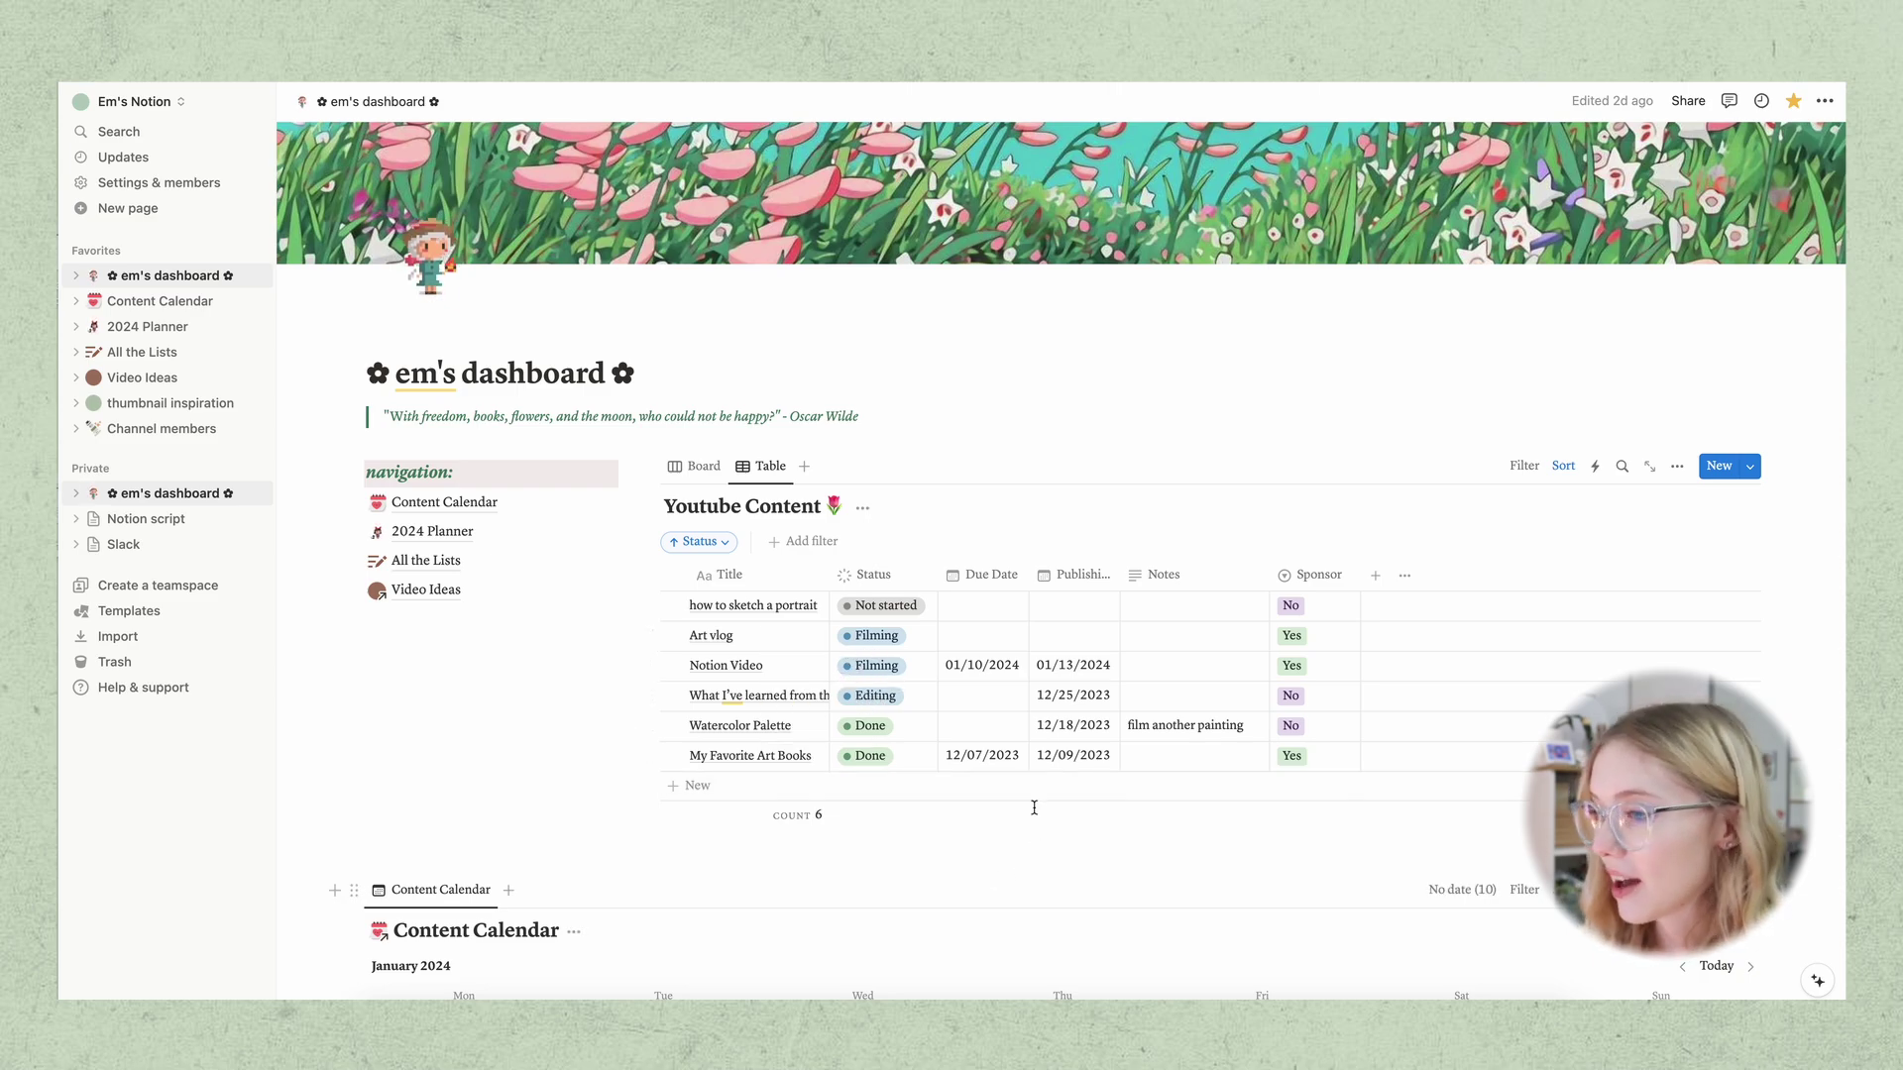
scroll(842, 635, up, 1)
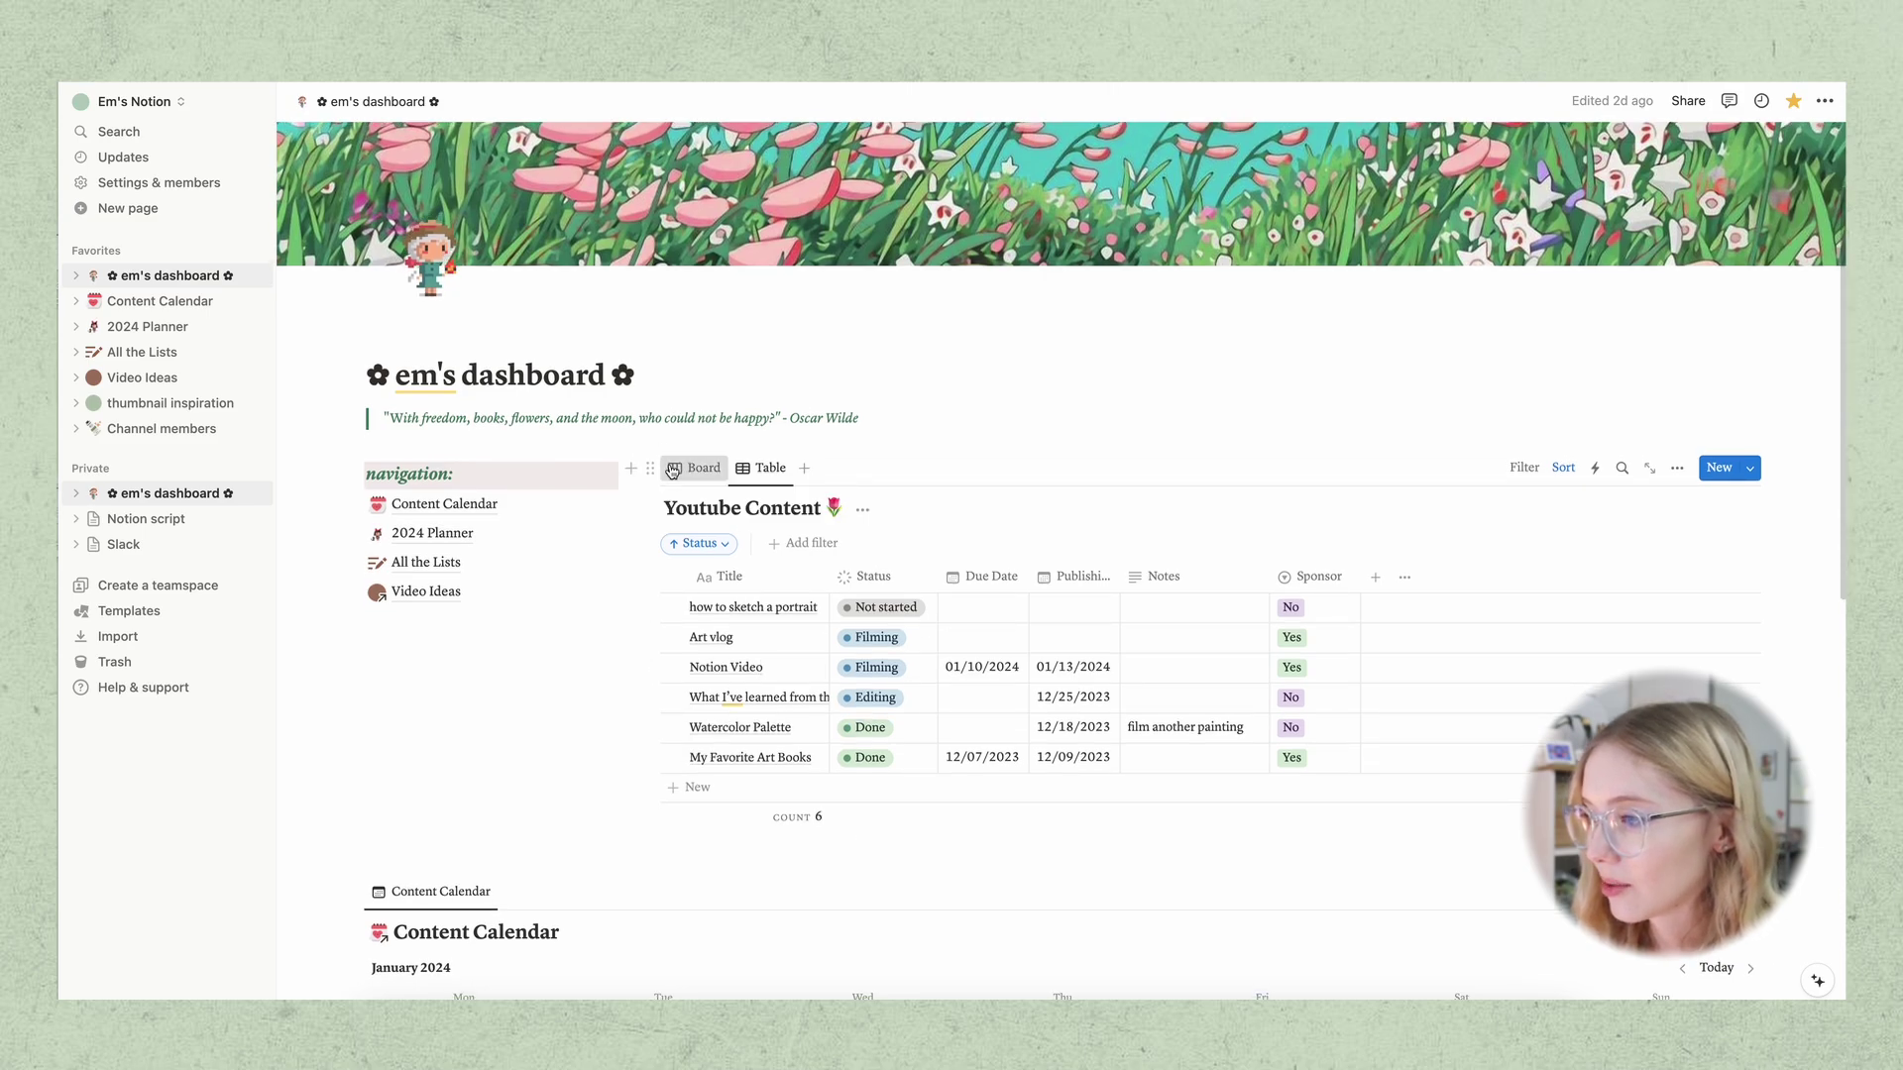
click(672, 471)
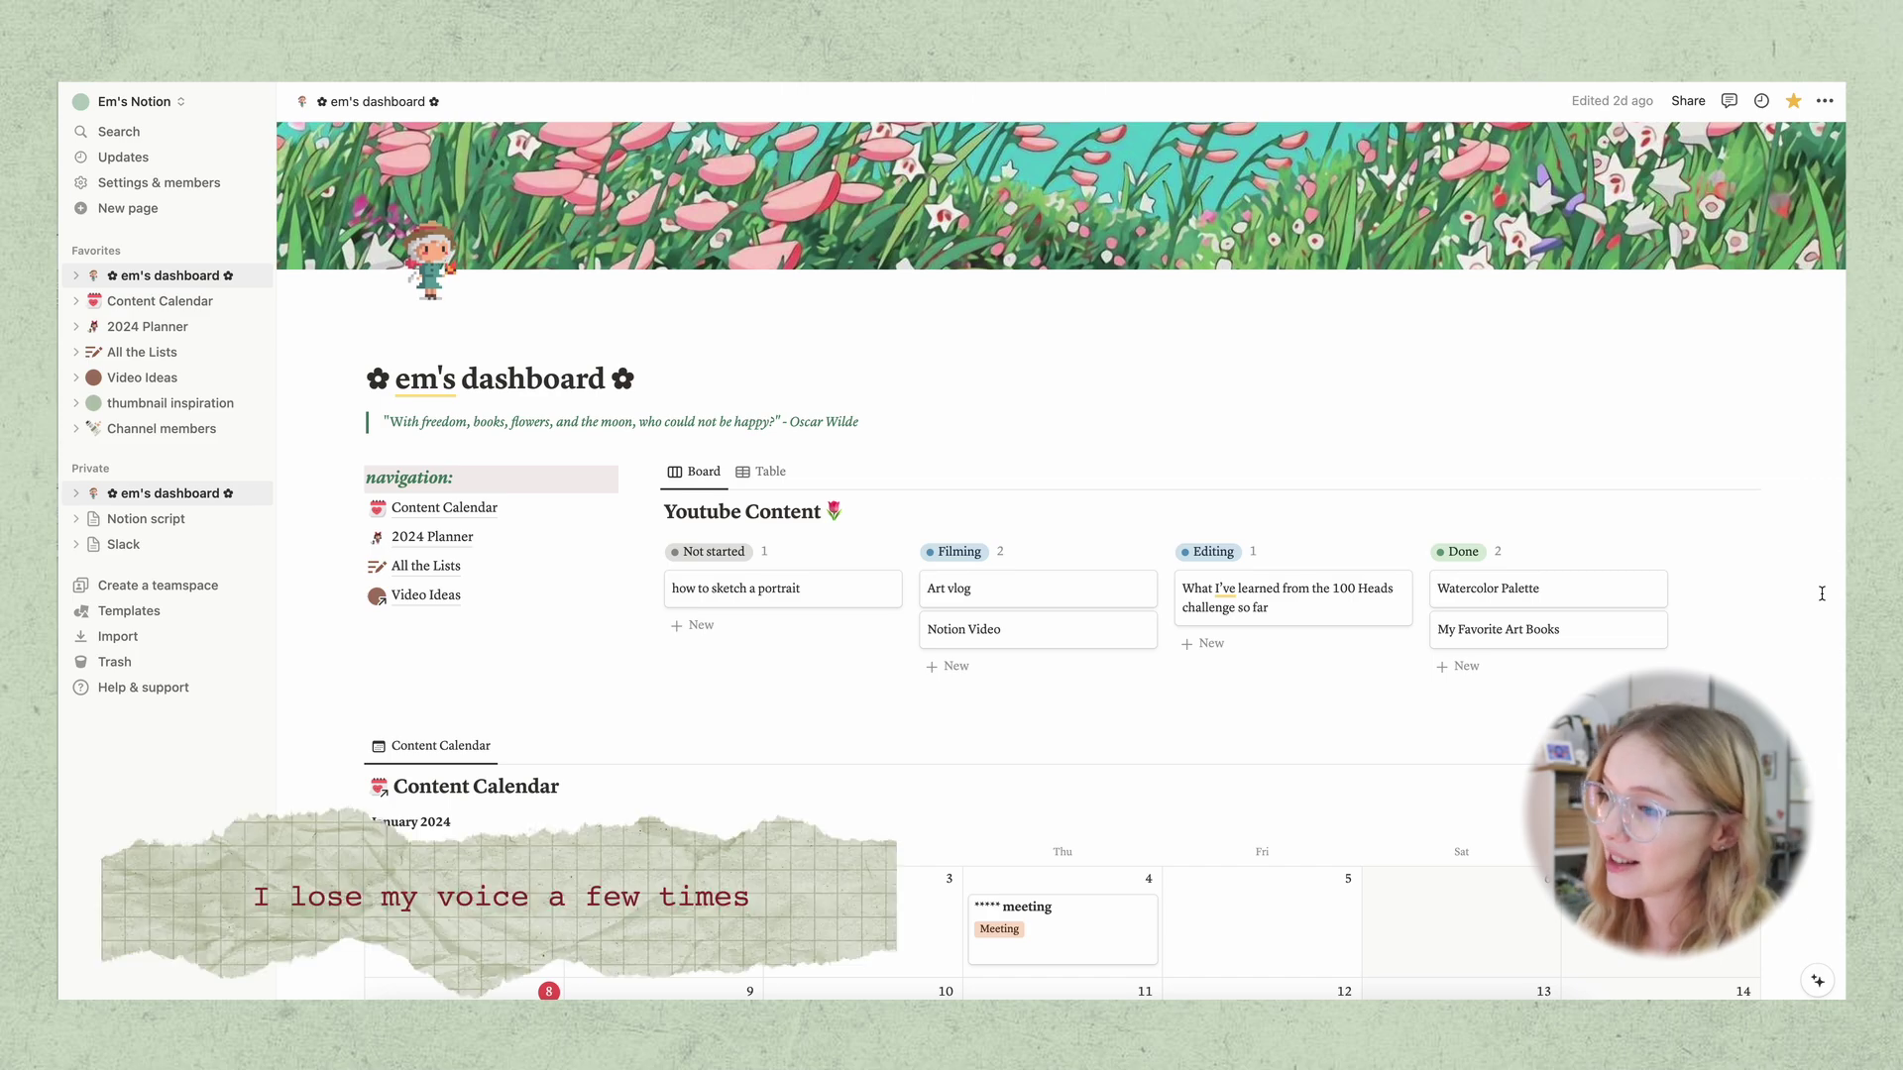
scroll(1822, 593, up, 1)
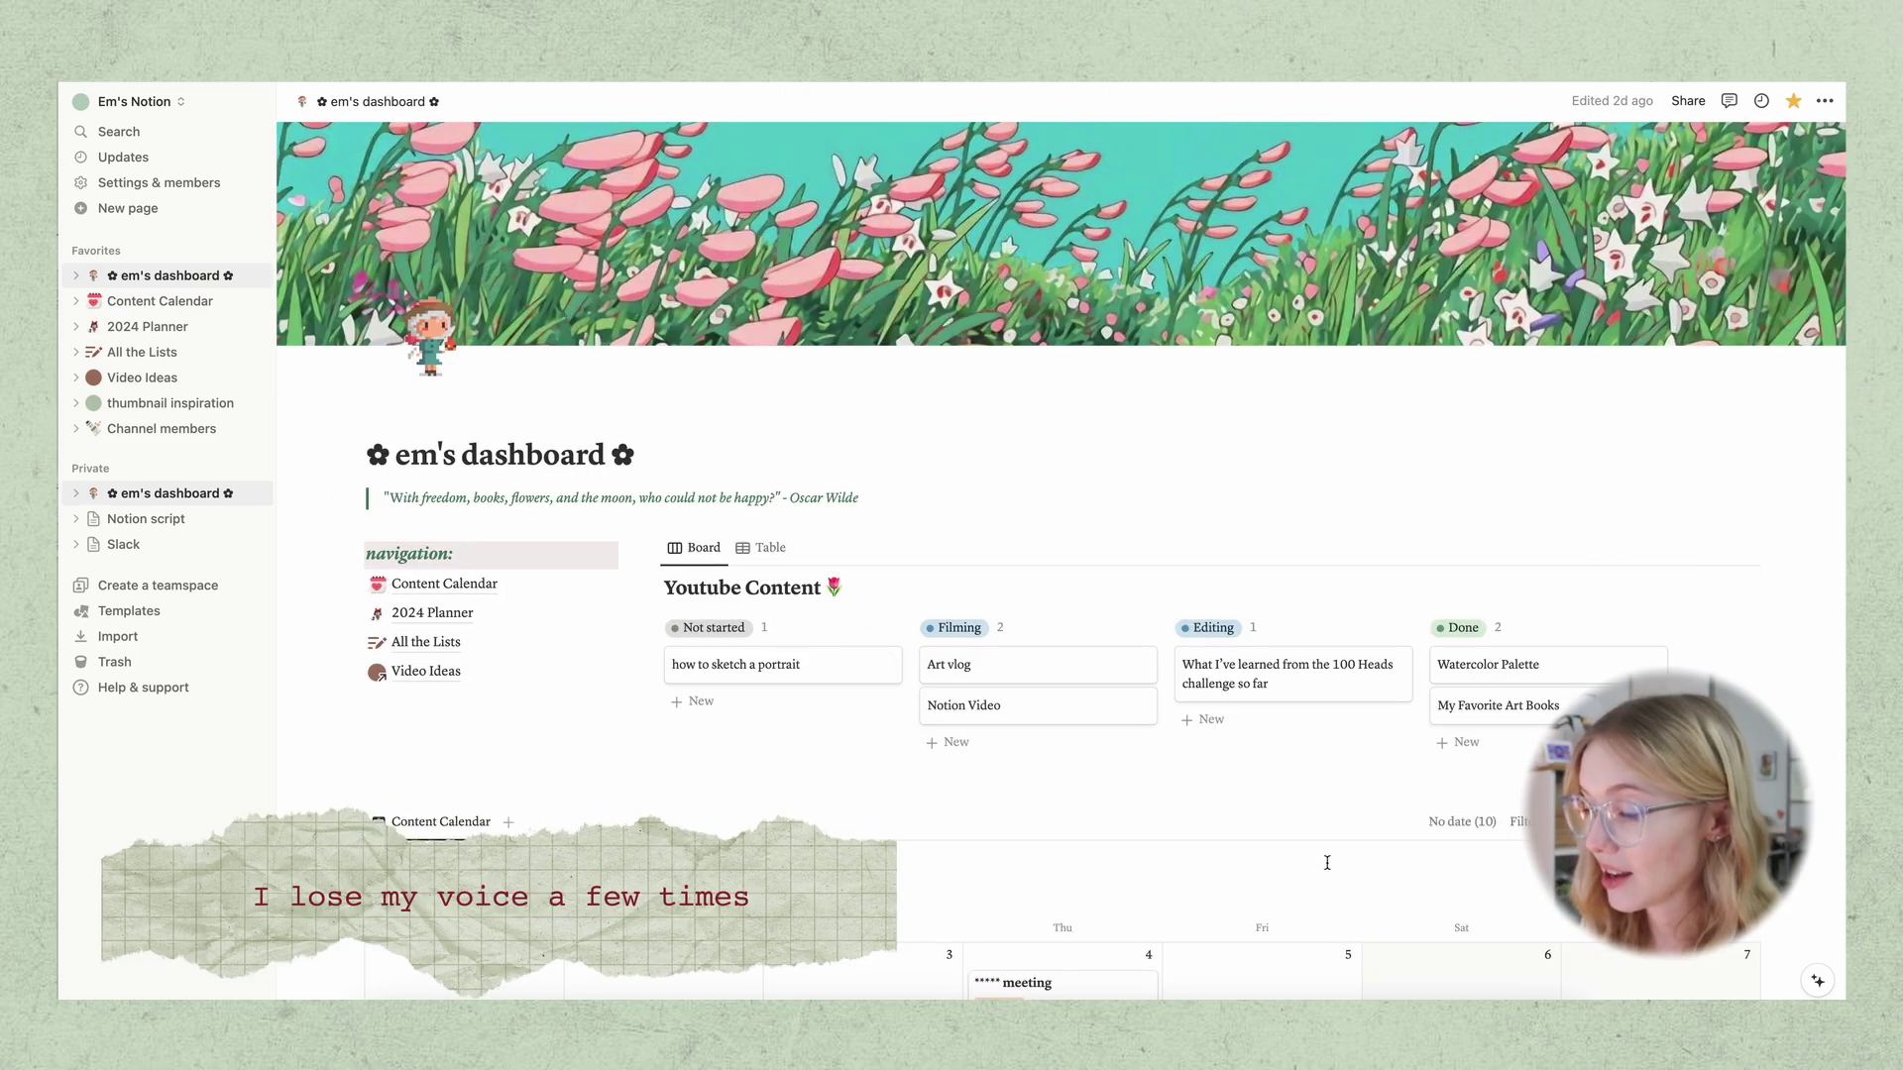
Review the January 2024 entries in the Content Calendar on the dashboard
scroll(1327, 863, down, 5)
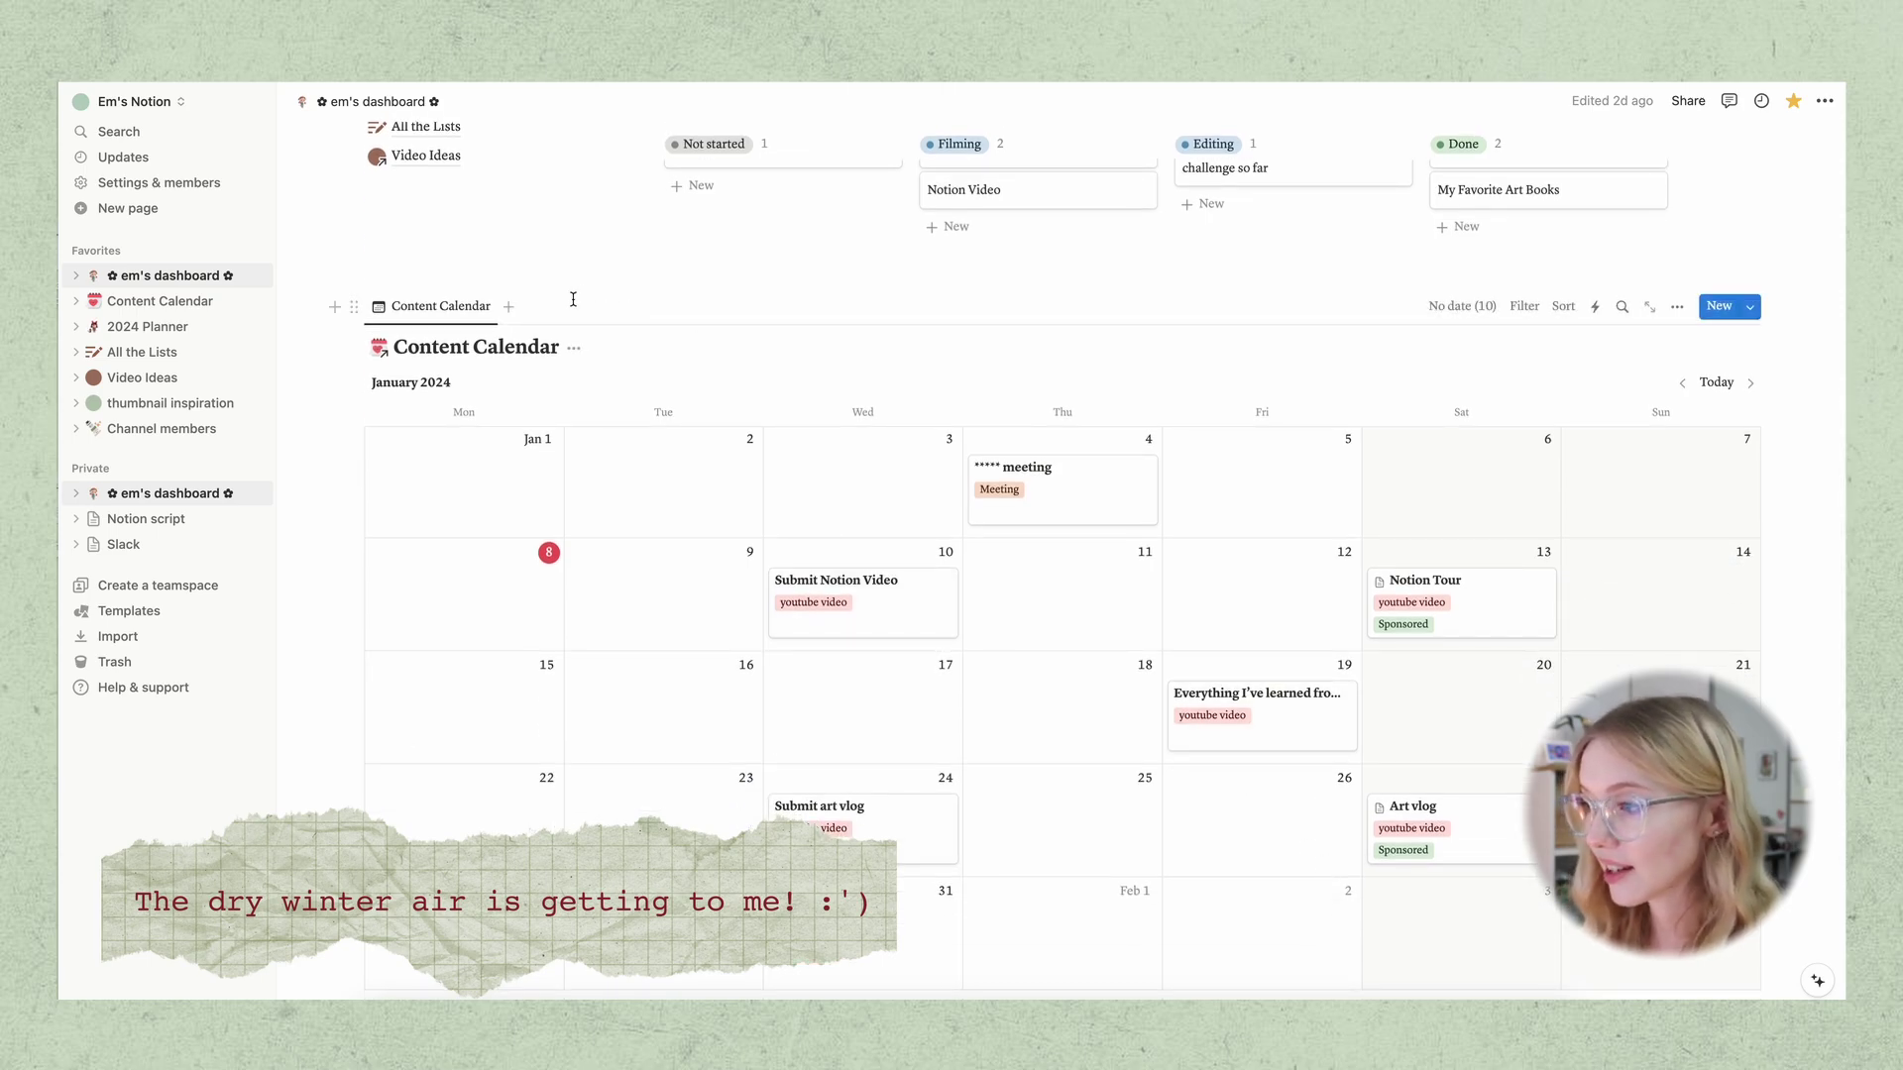
scroll(1487, 708, down, 2)
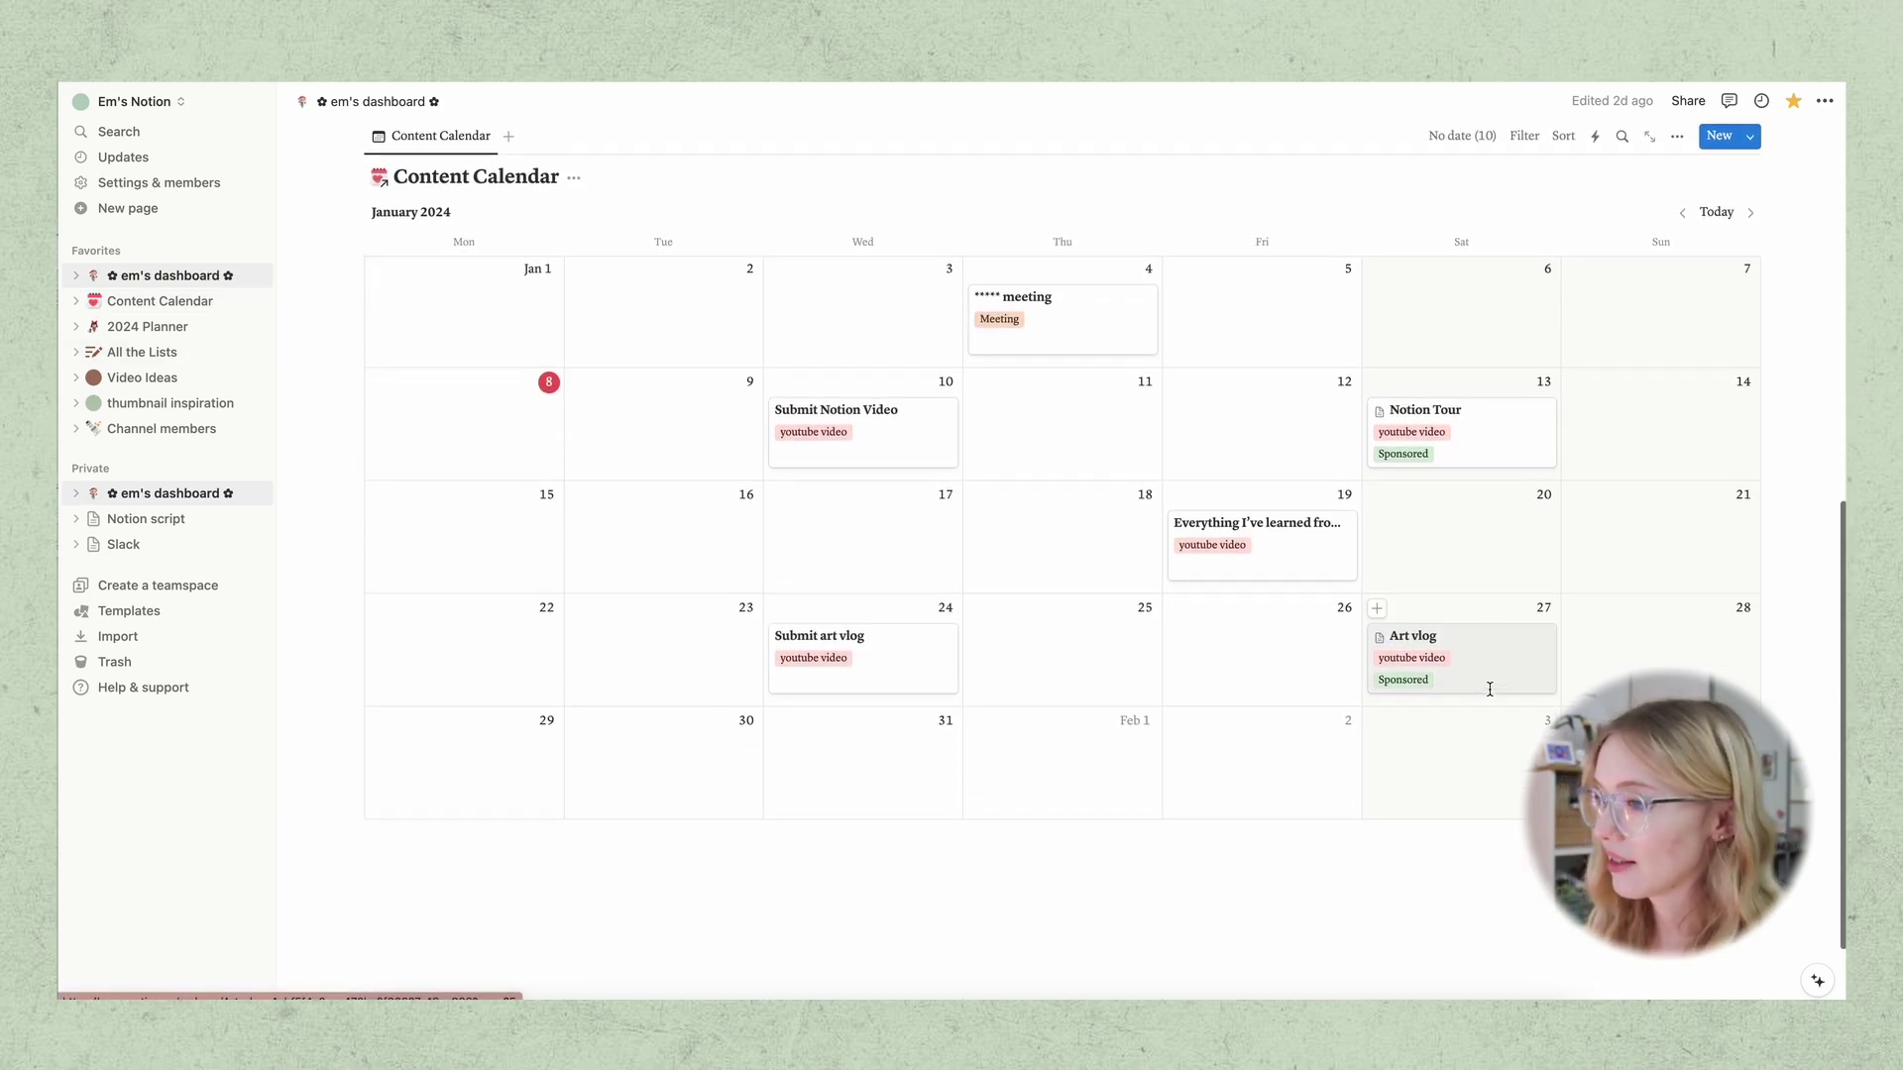
scroll(1488, 689, up, 2)
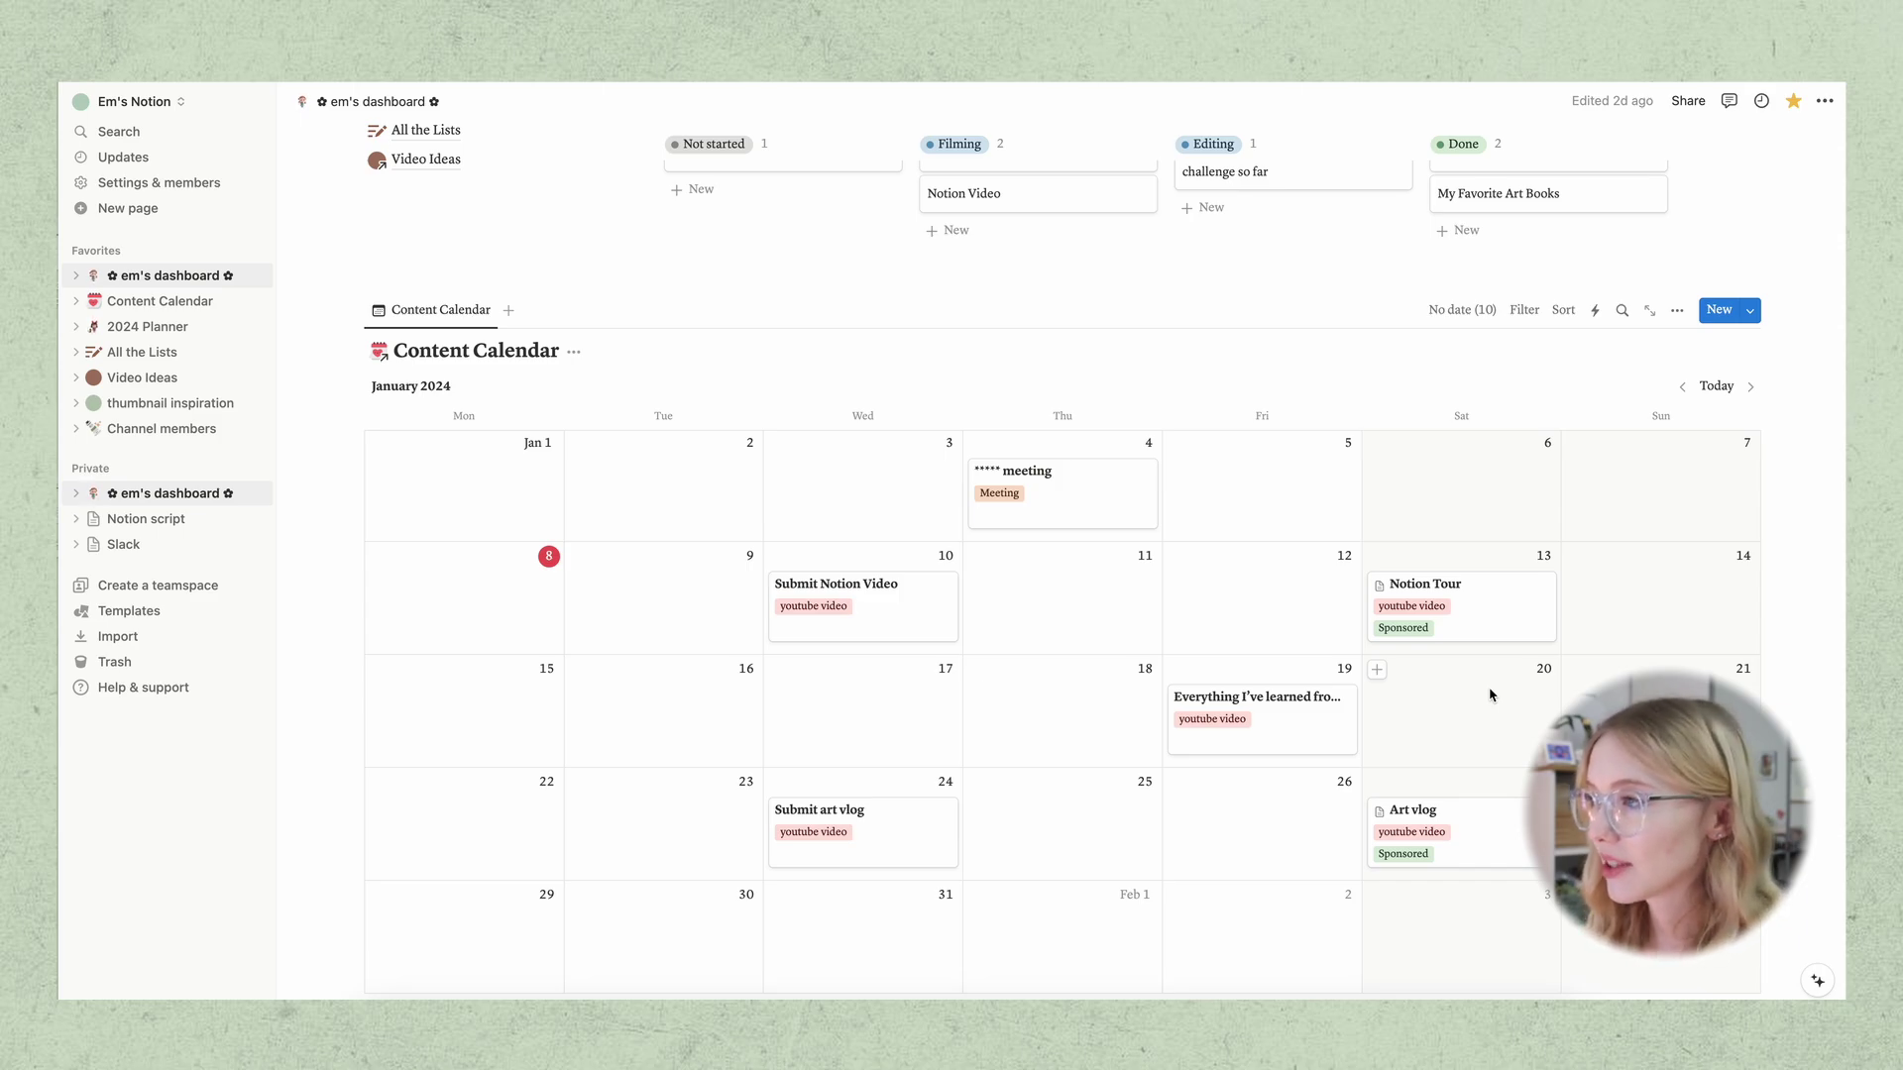
Open the Content Calendar page from the dashboard's navigation list and review its January 2024 entries
scroll(1489, 696, up, 4)
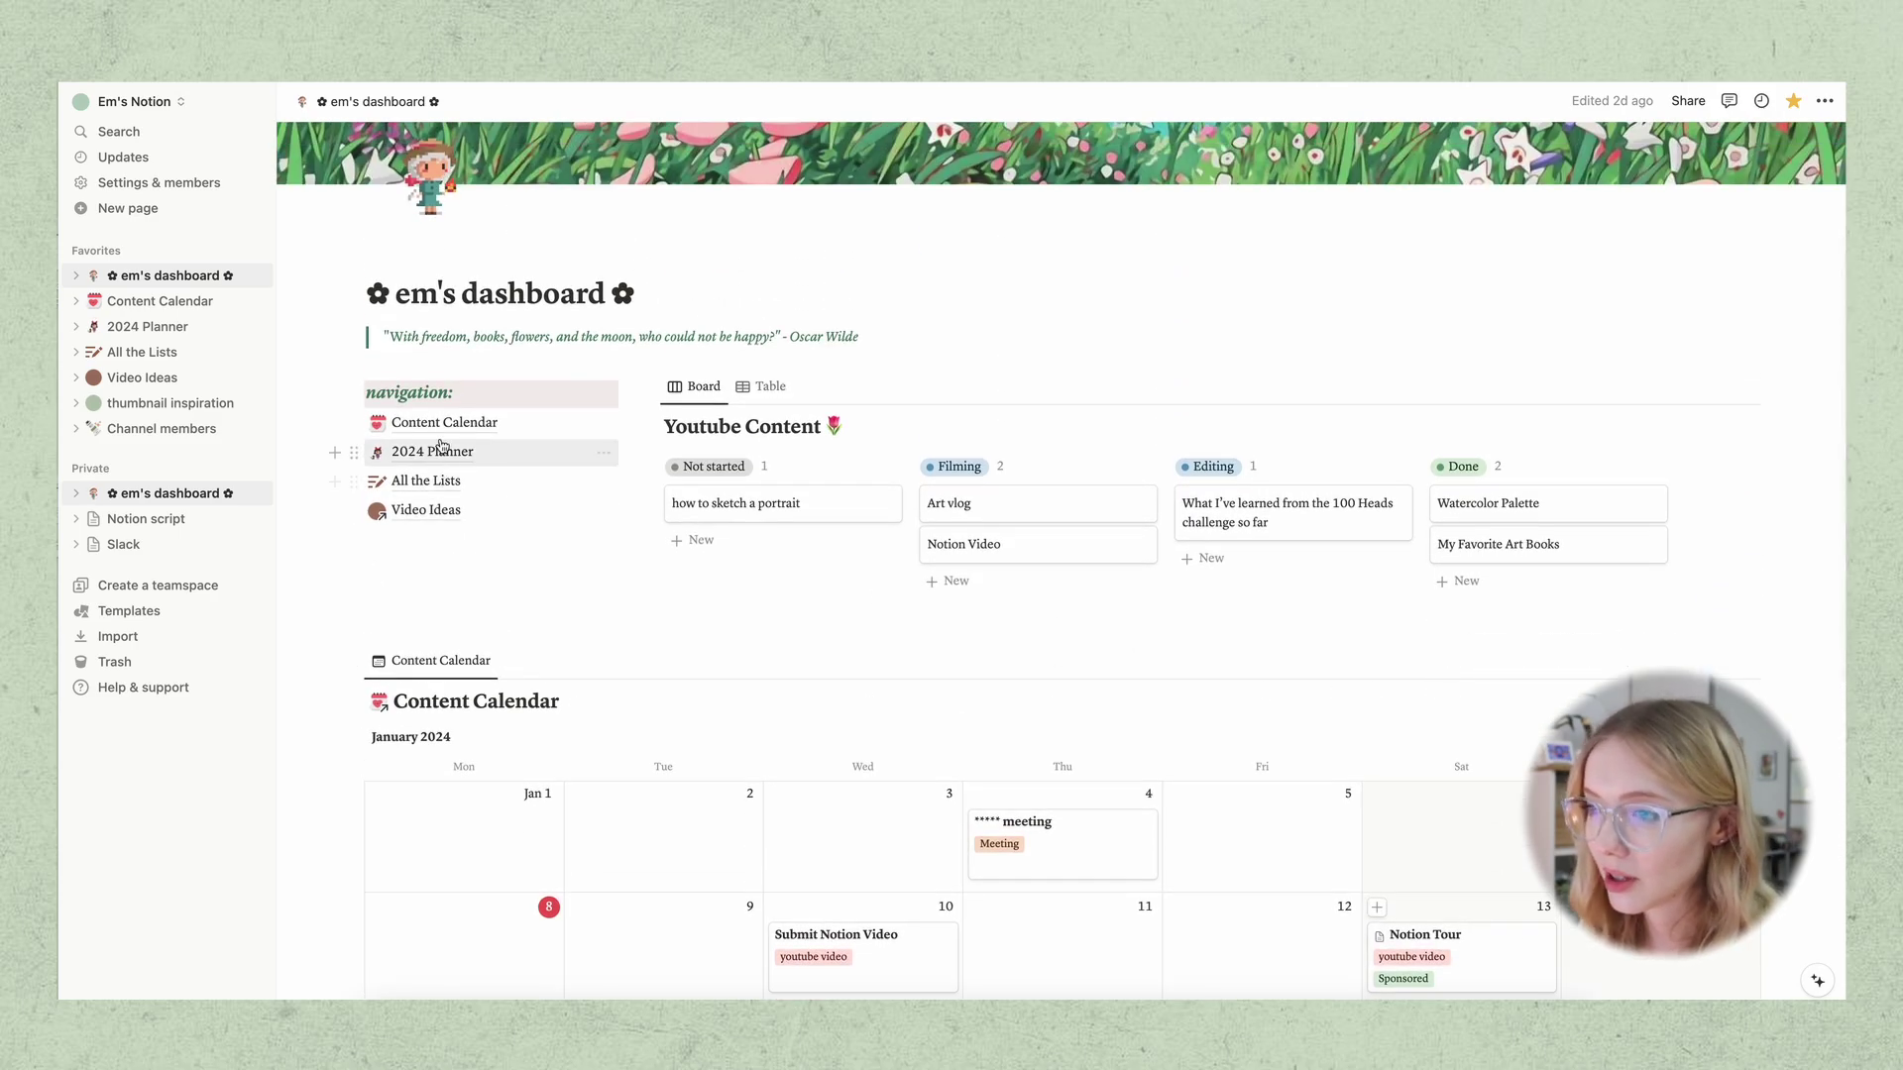
click(413, 422)
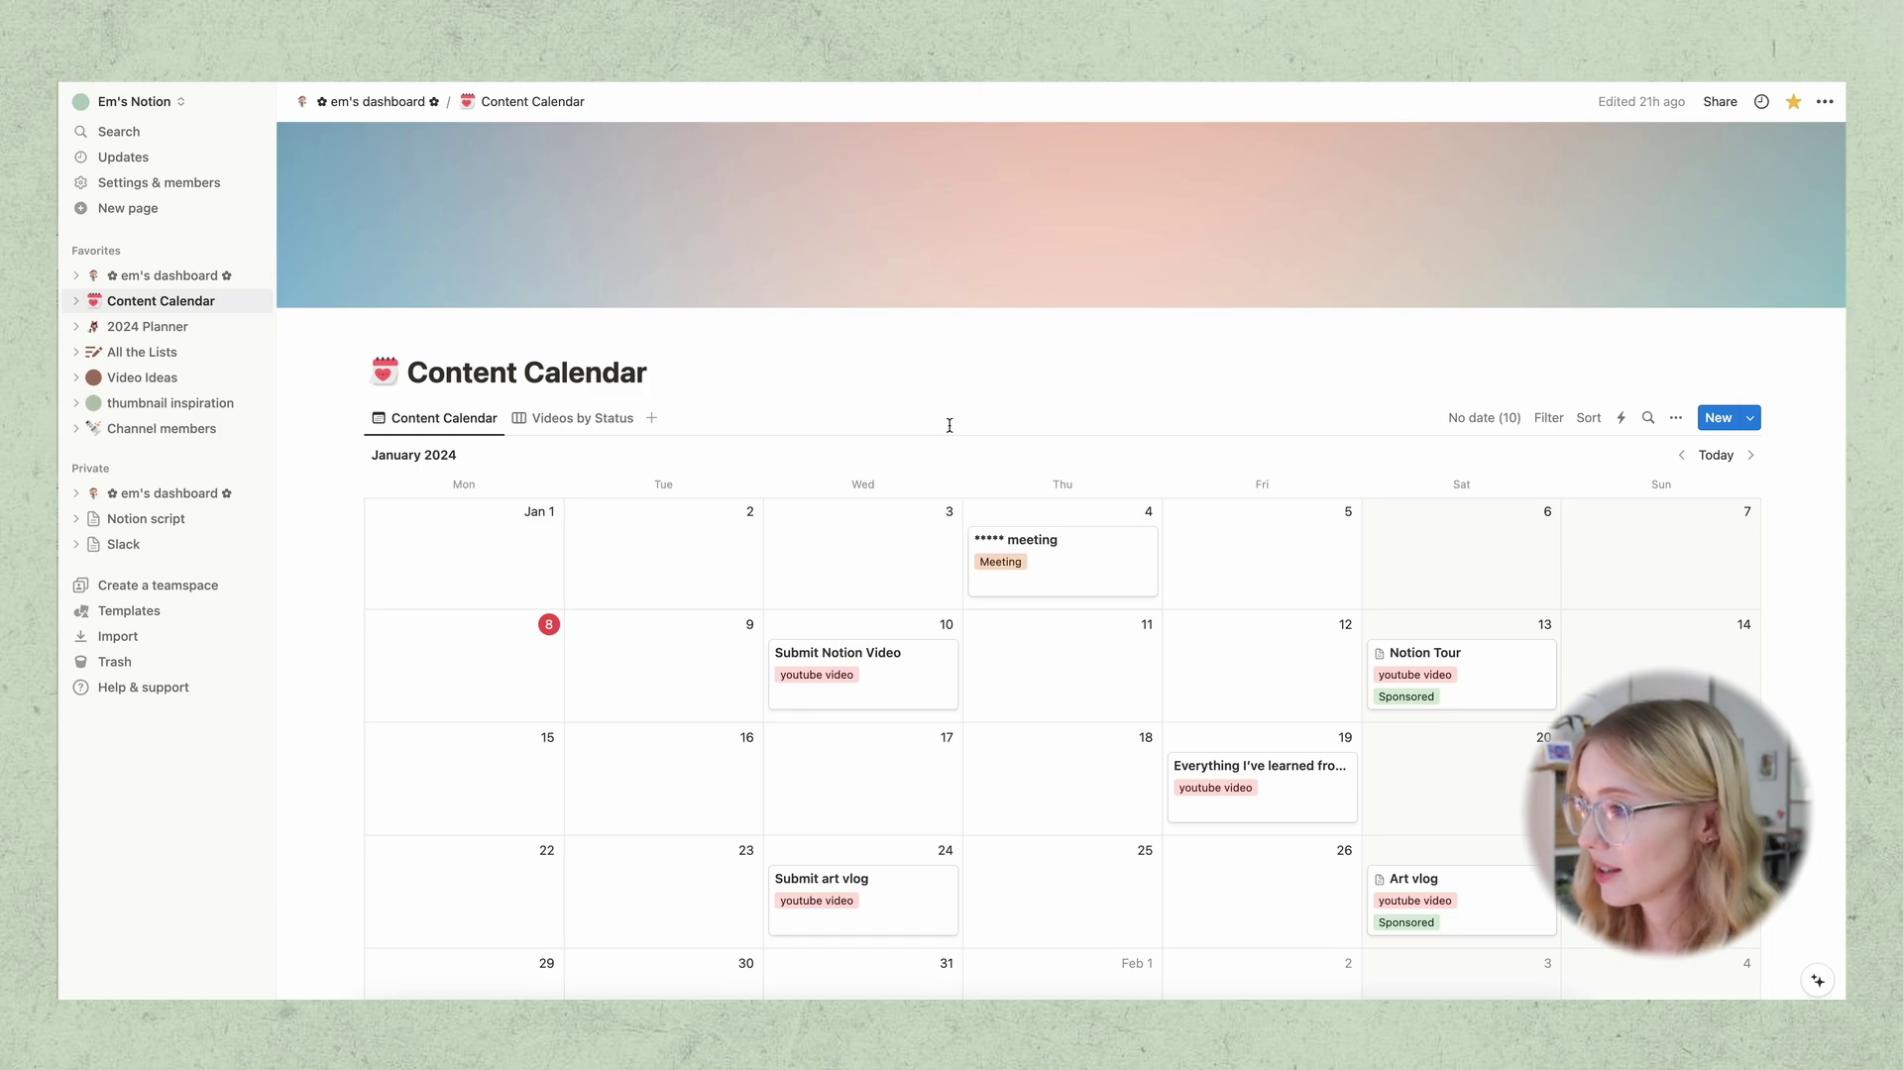
scroll(949, 425, down, 1)
scroll(950, 425, up, 1)
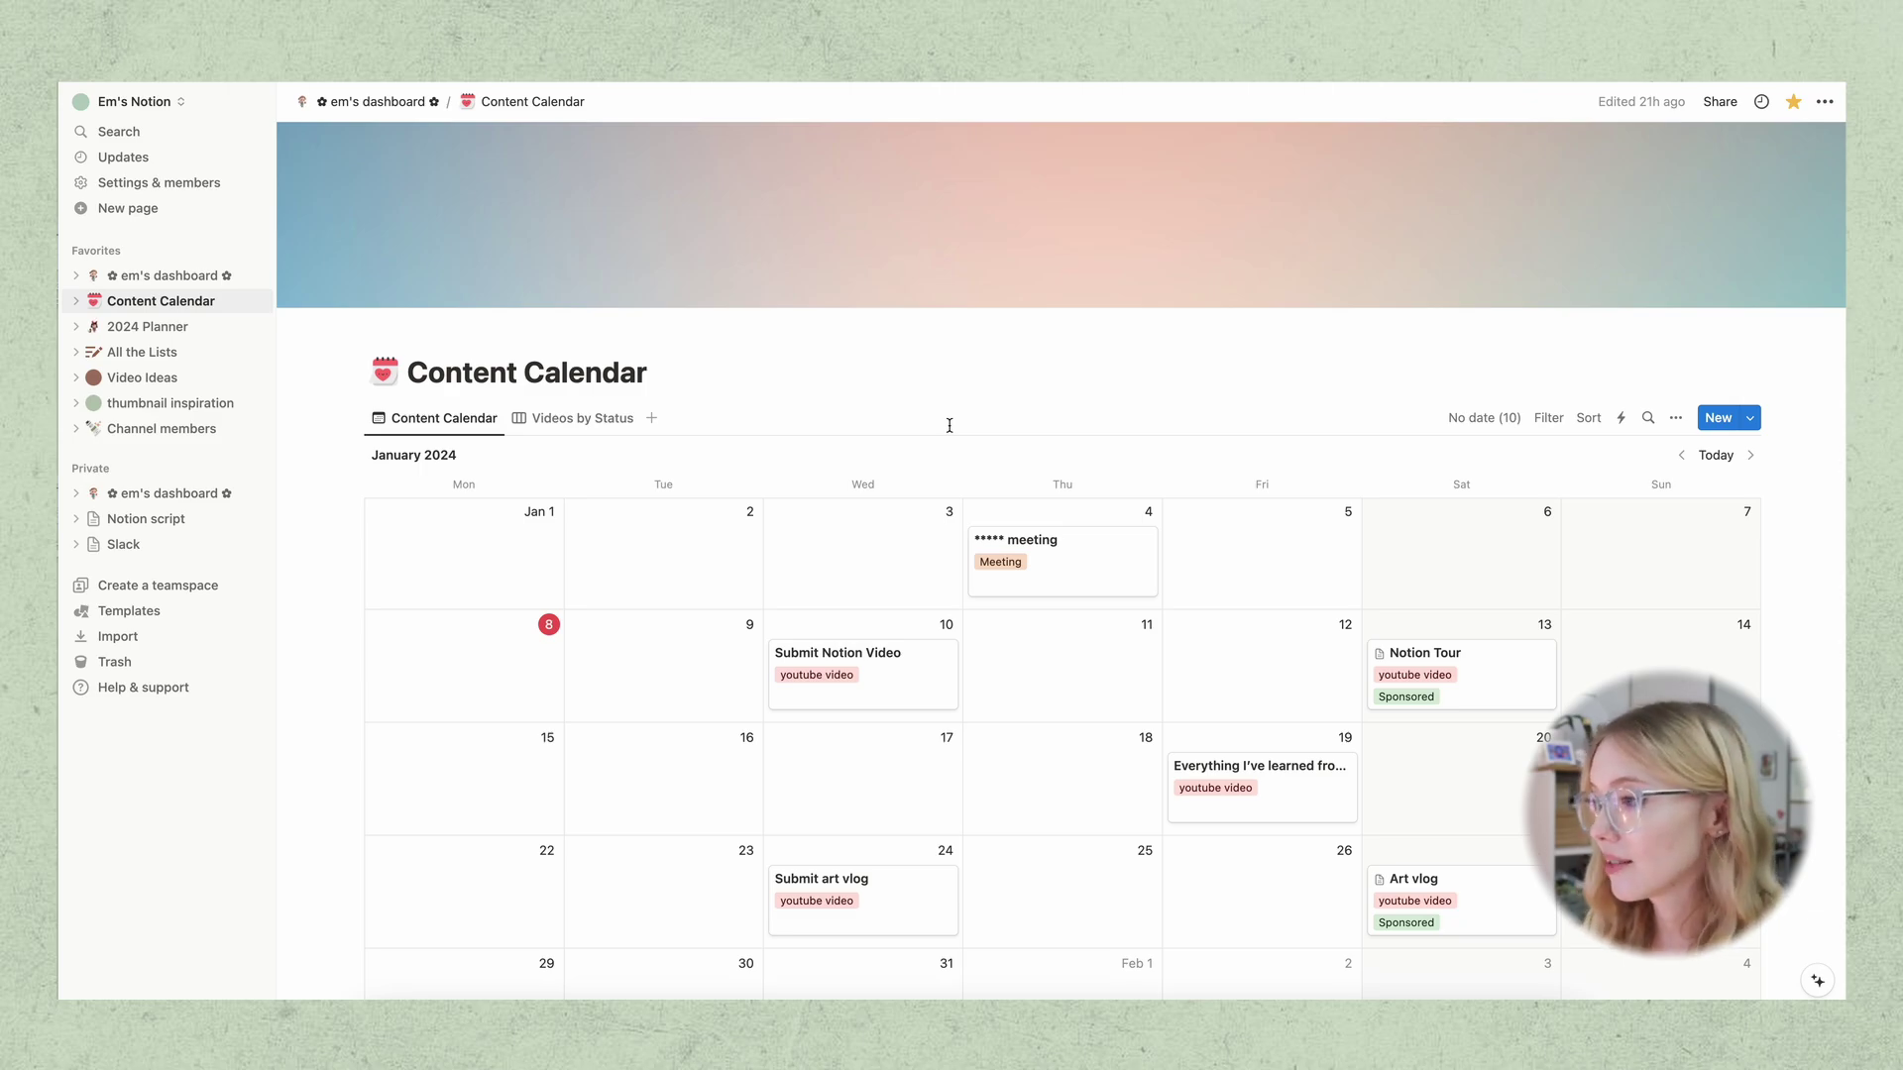
scroll(950, 425, down, 3)
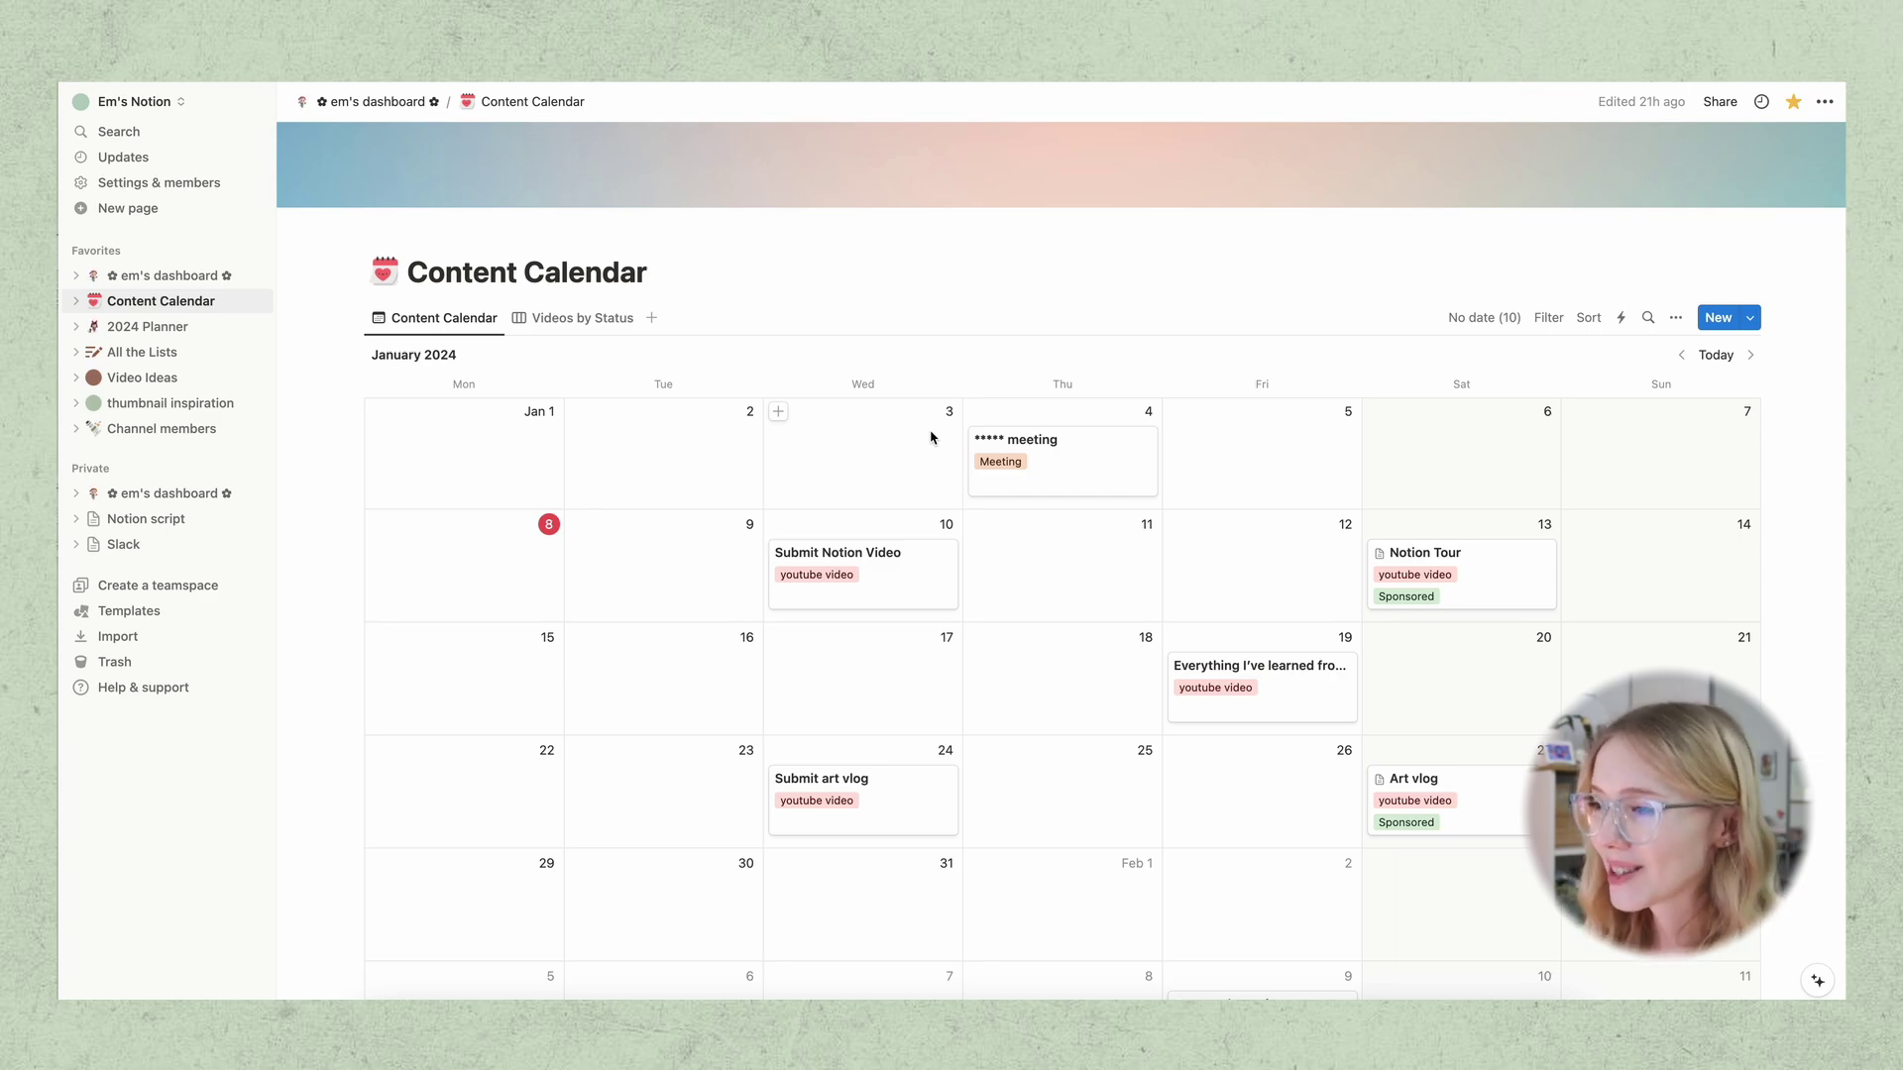
scroll(932, 437, down, 1)
scroll(1072, 697, up, 1)
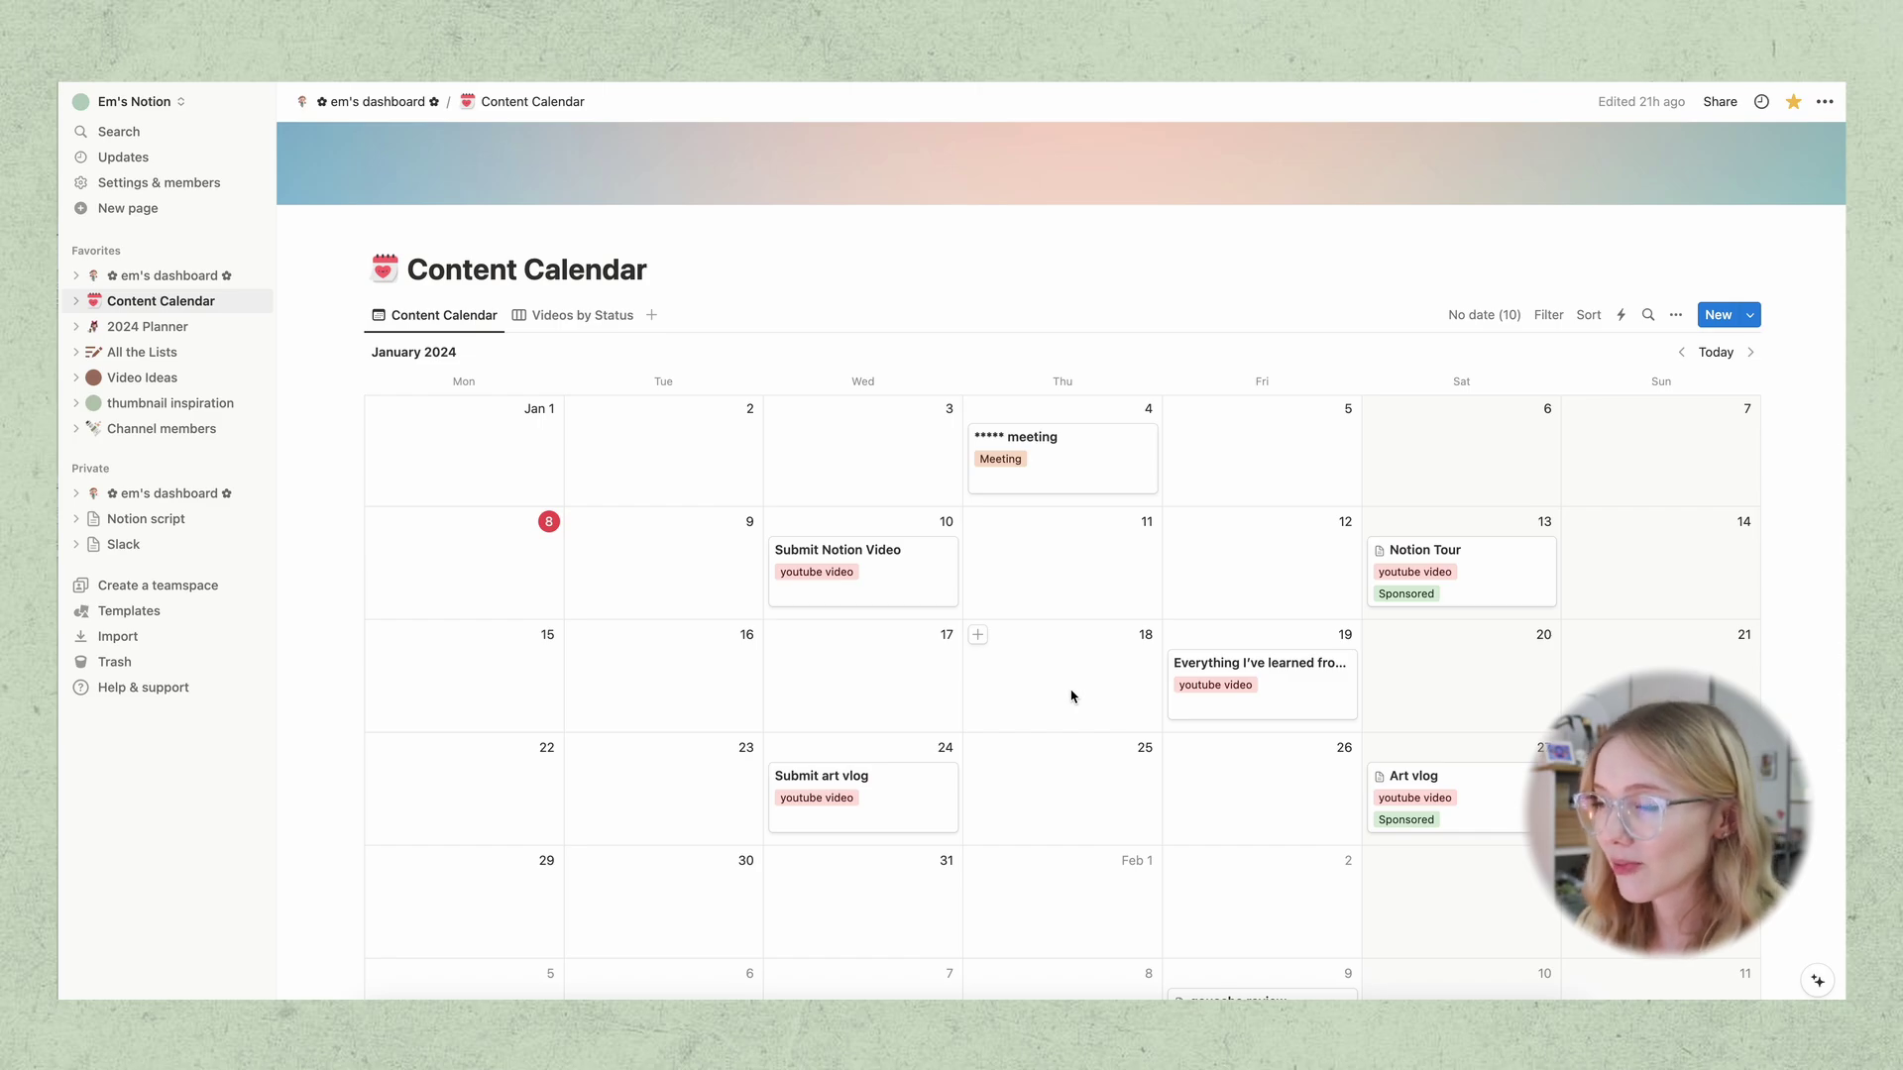
scroll(1071, 697, down, 1)
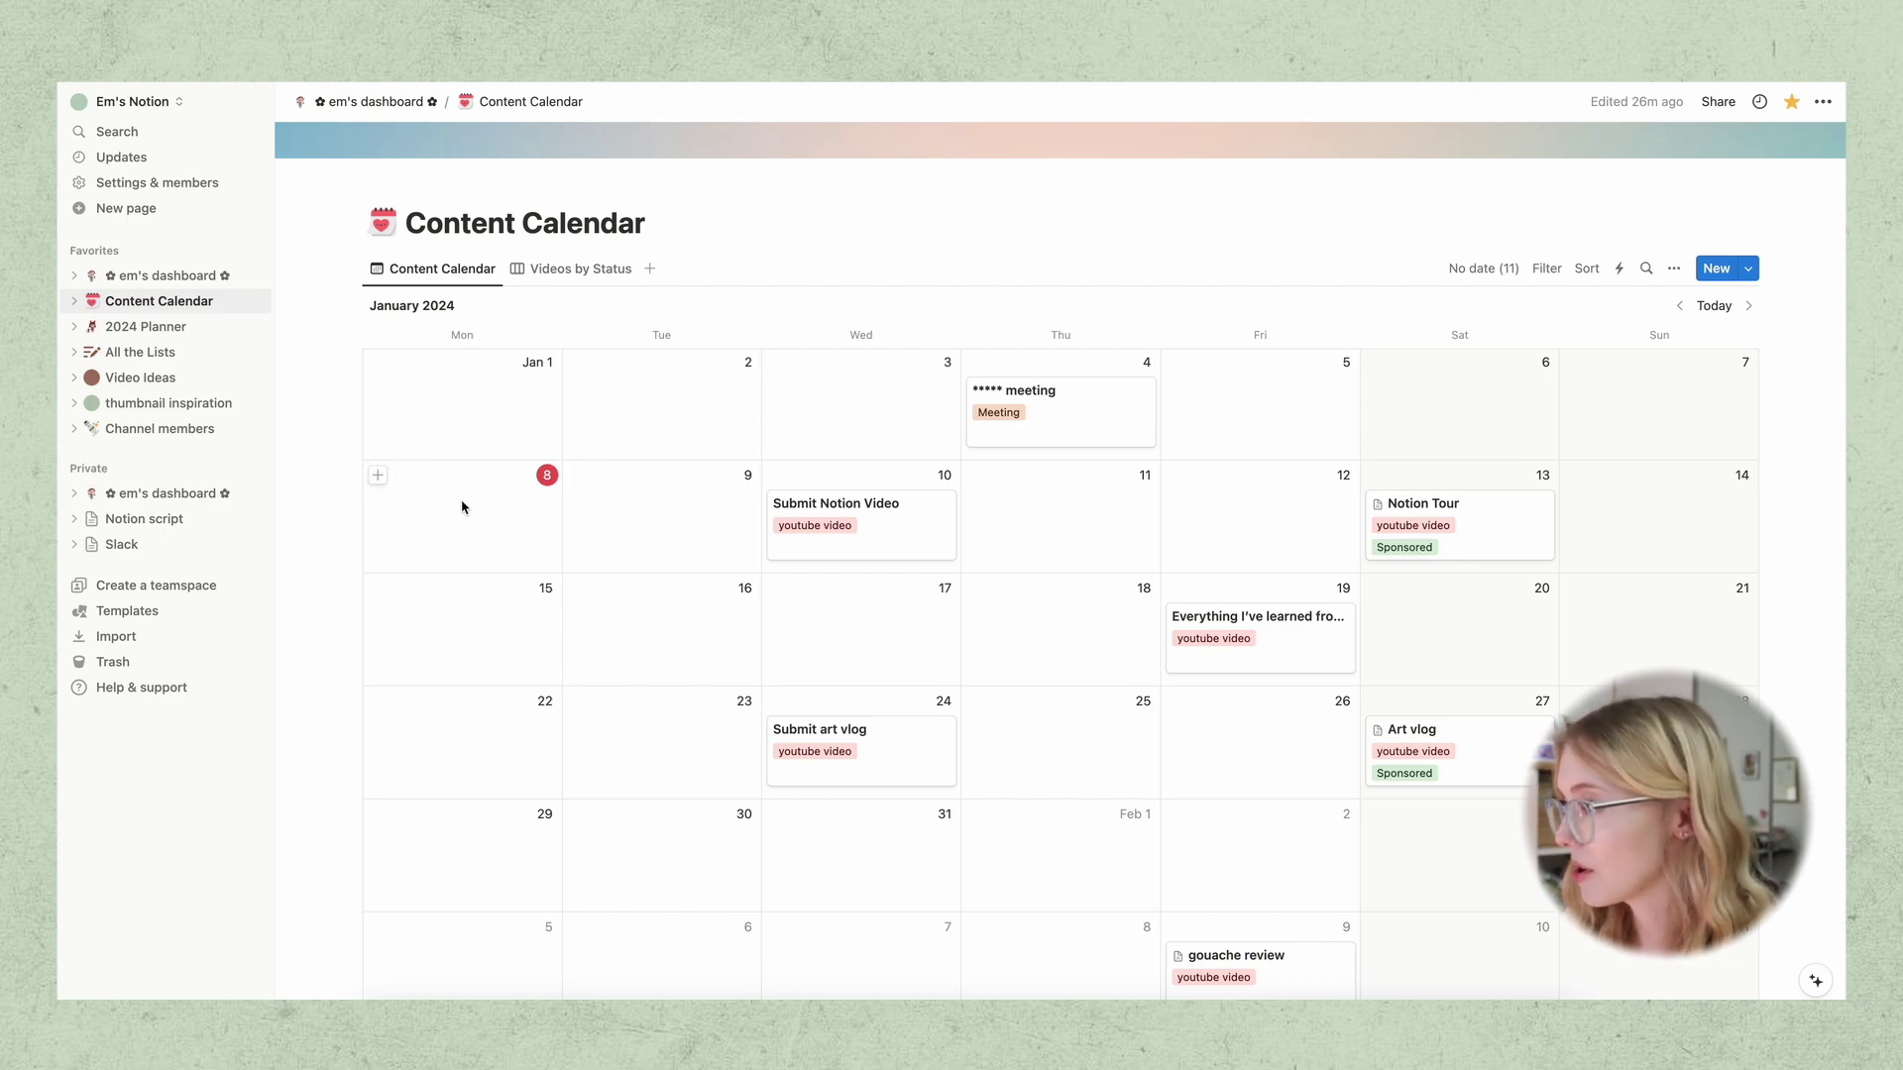
Add a Content Calendar entry for January 8, 2024 titled Youtube Video, with type youtube video and status in progress
click(1717, 267)
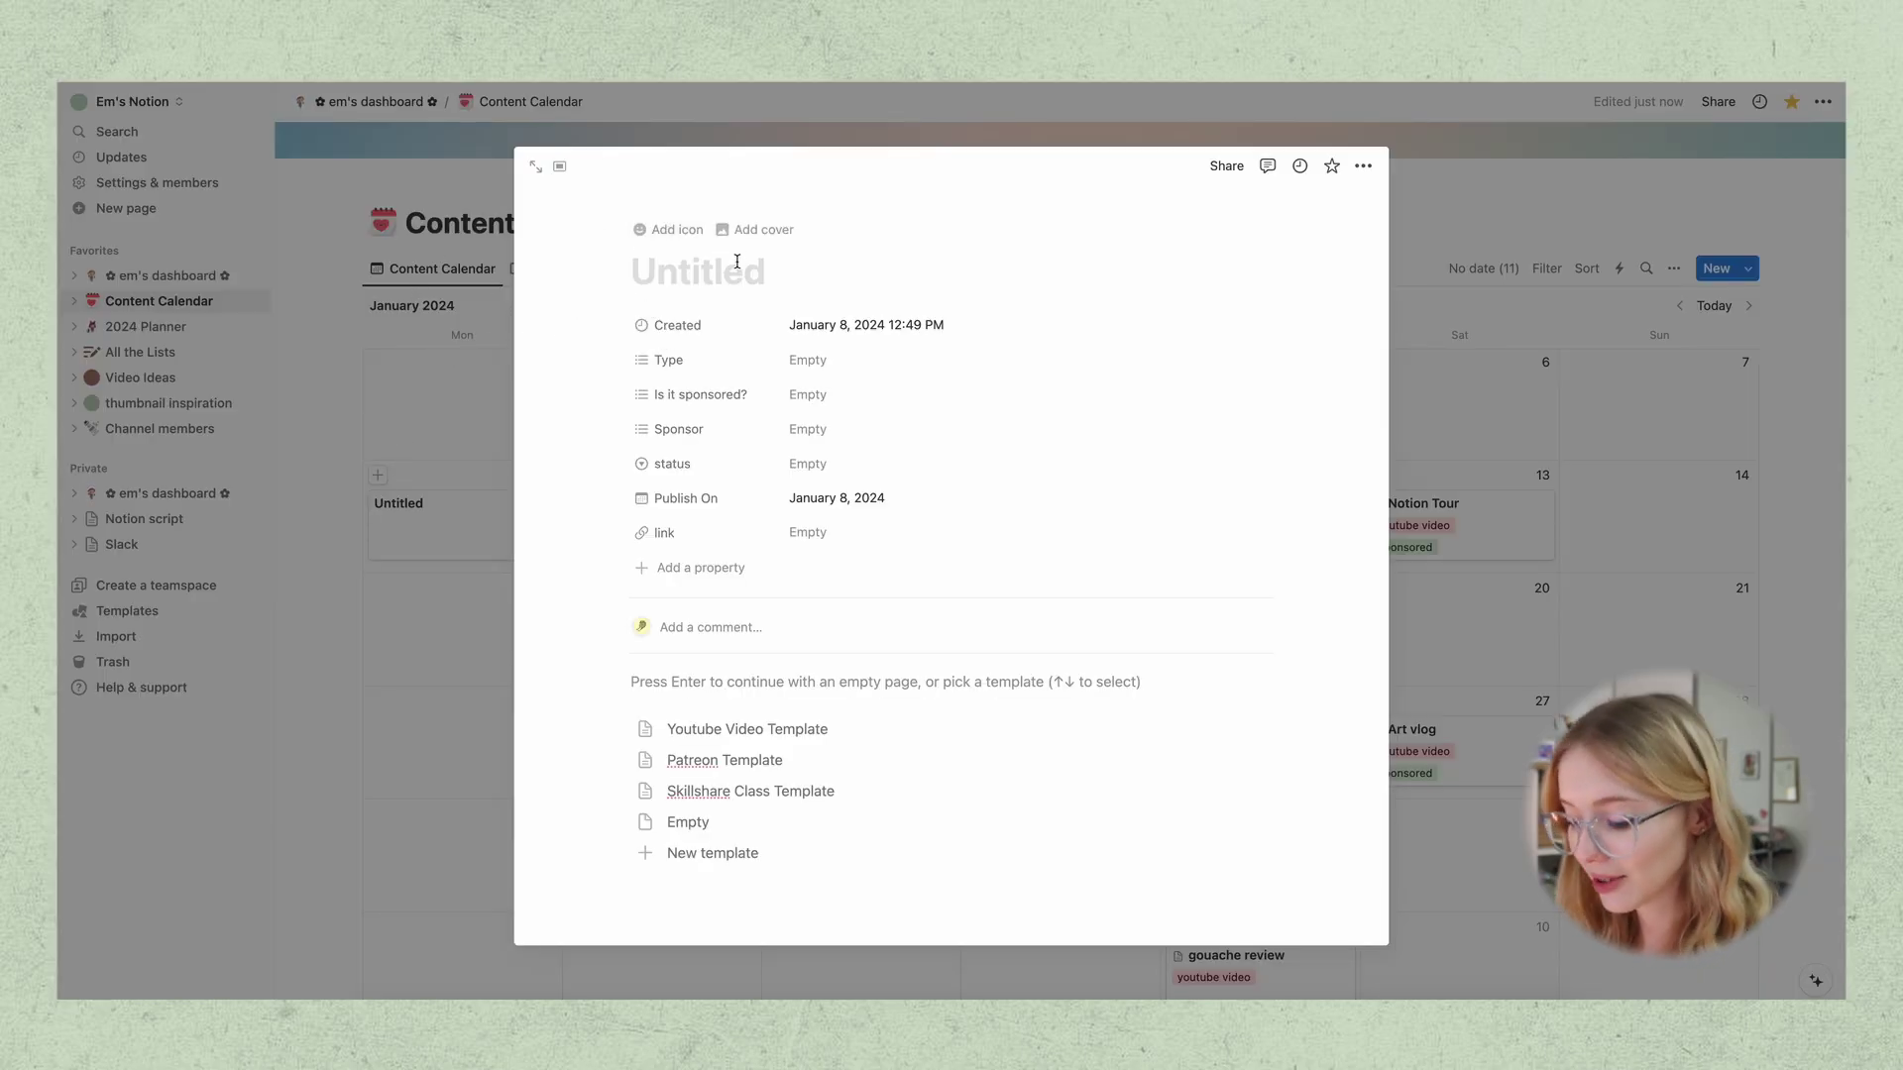
text(Youtube Video)
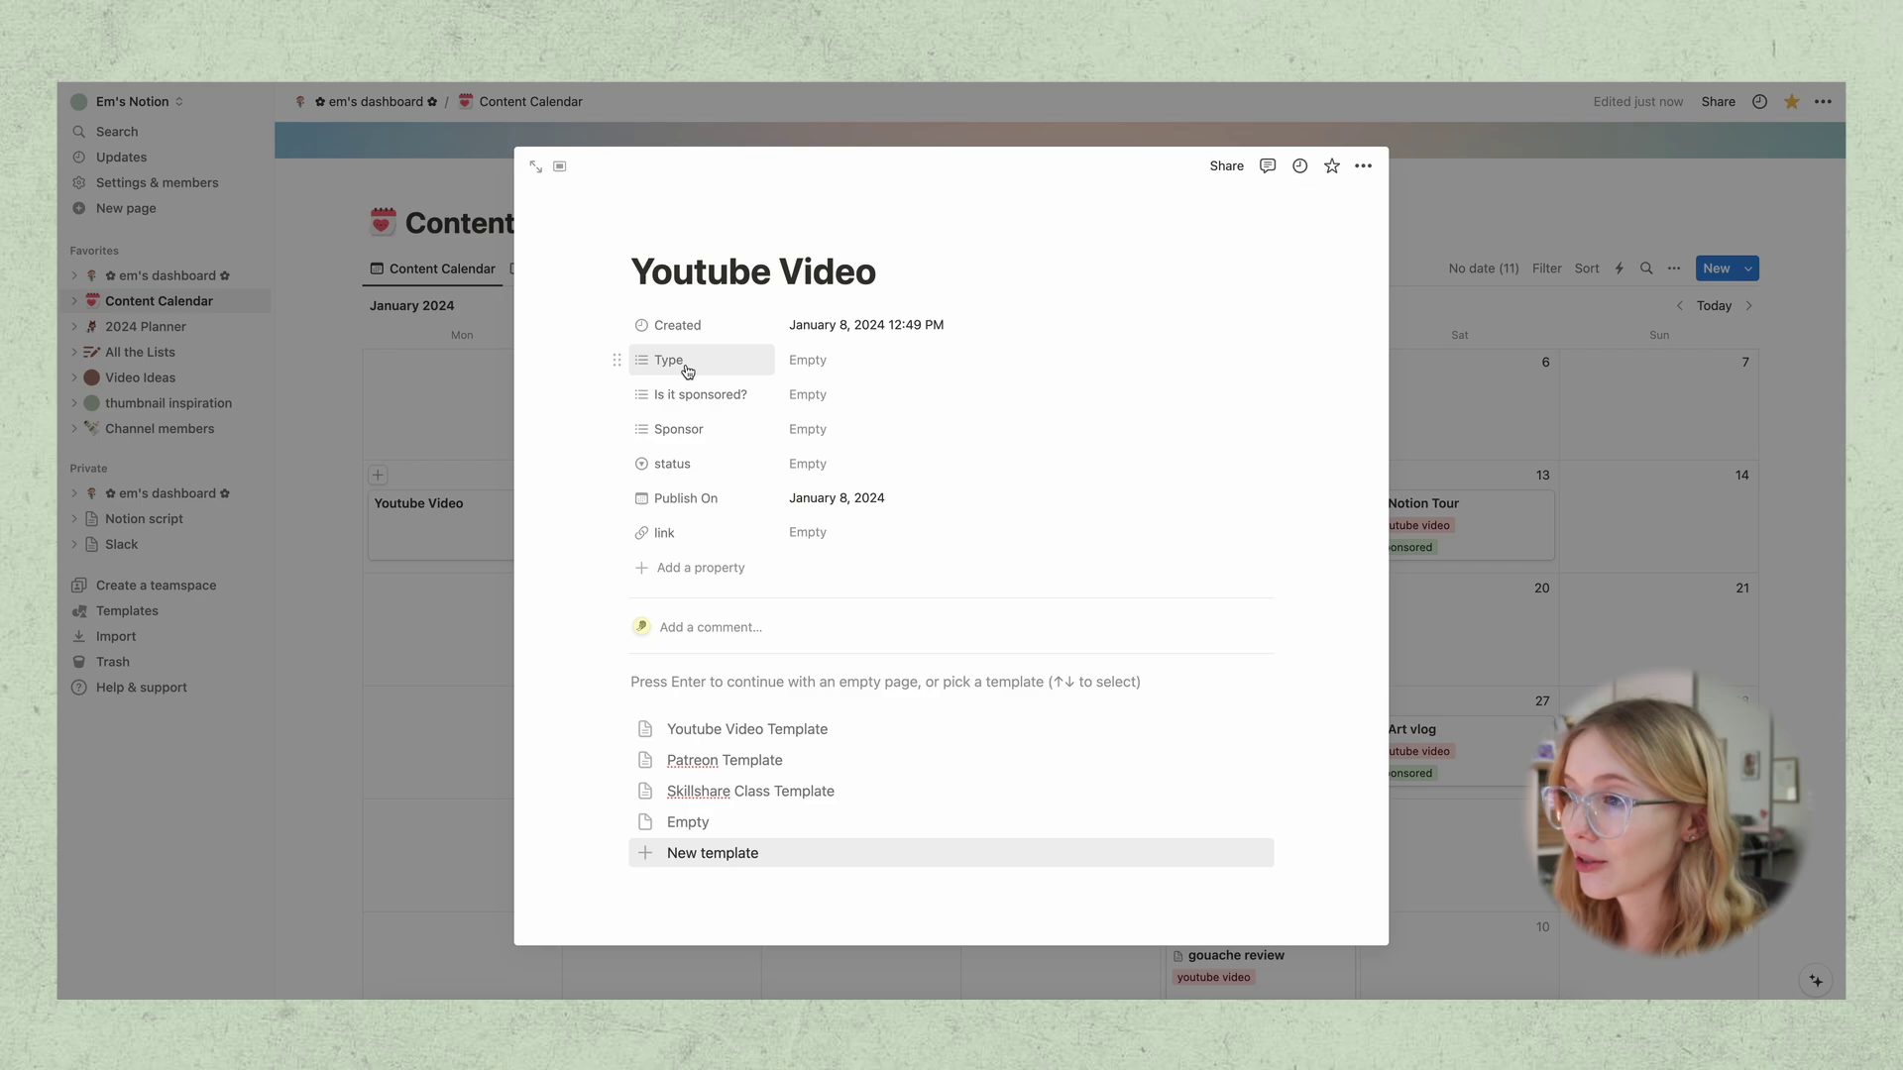
click(817, 362)
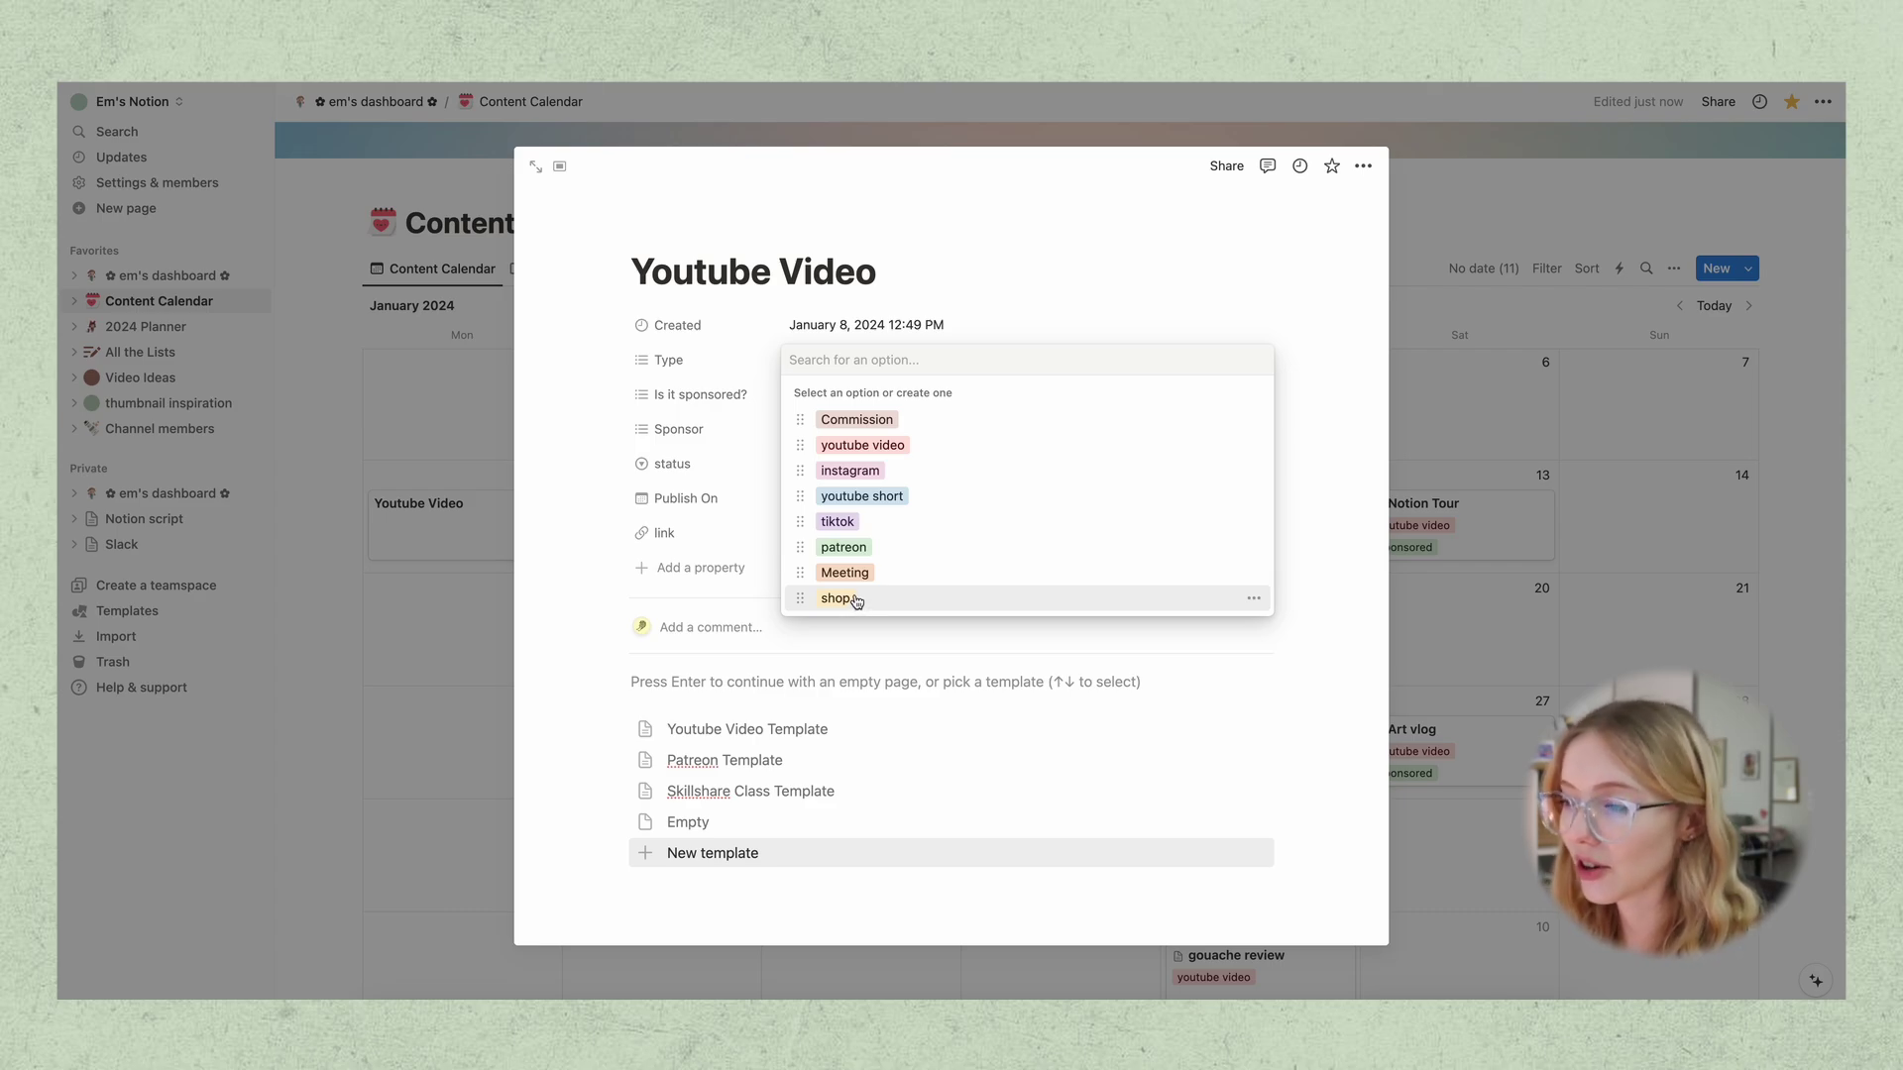
click(872, 445)
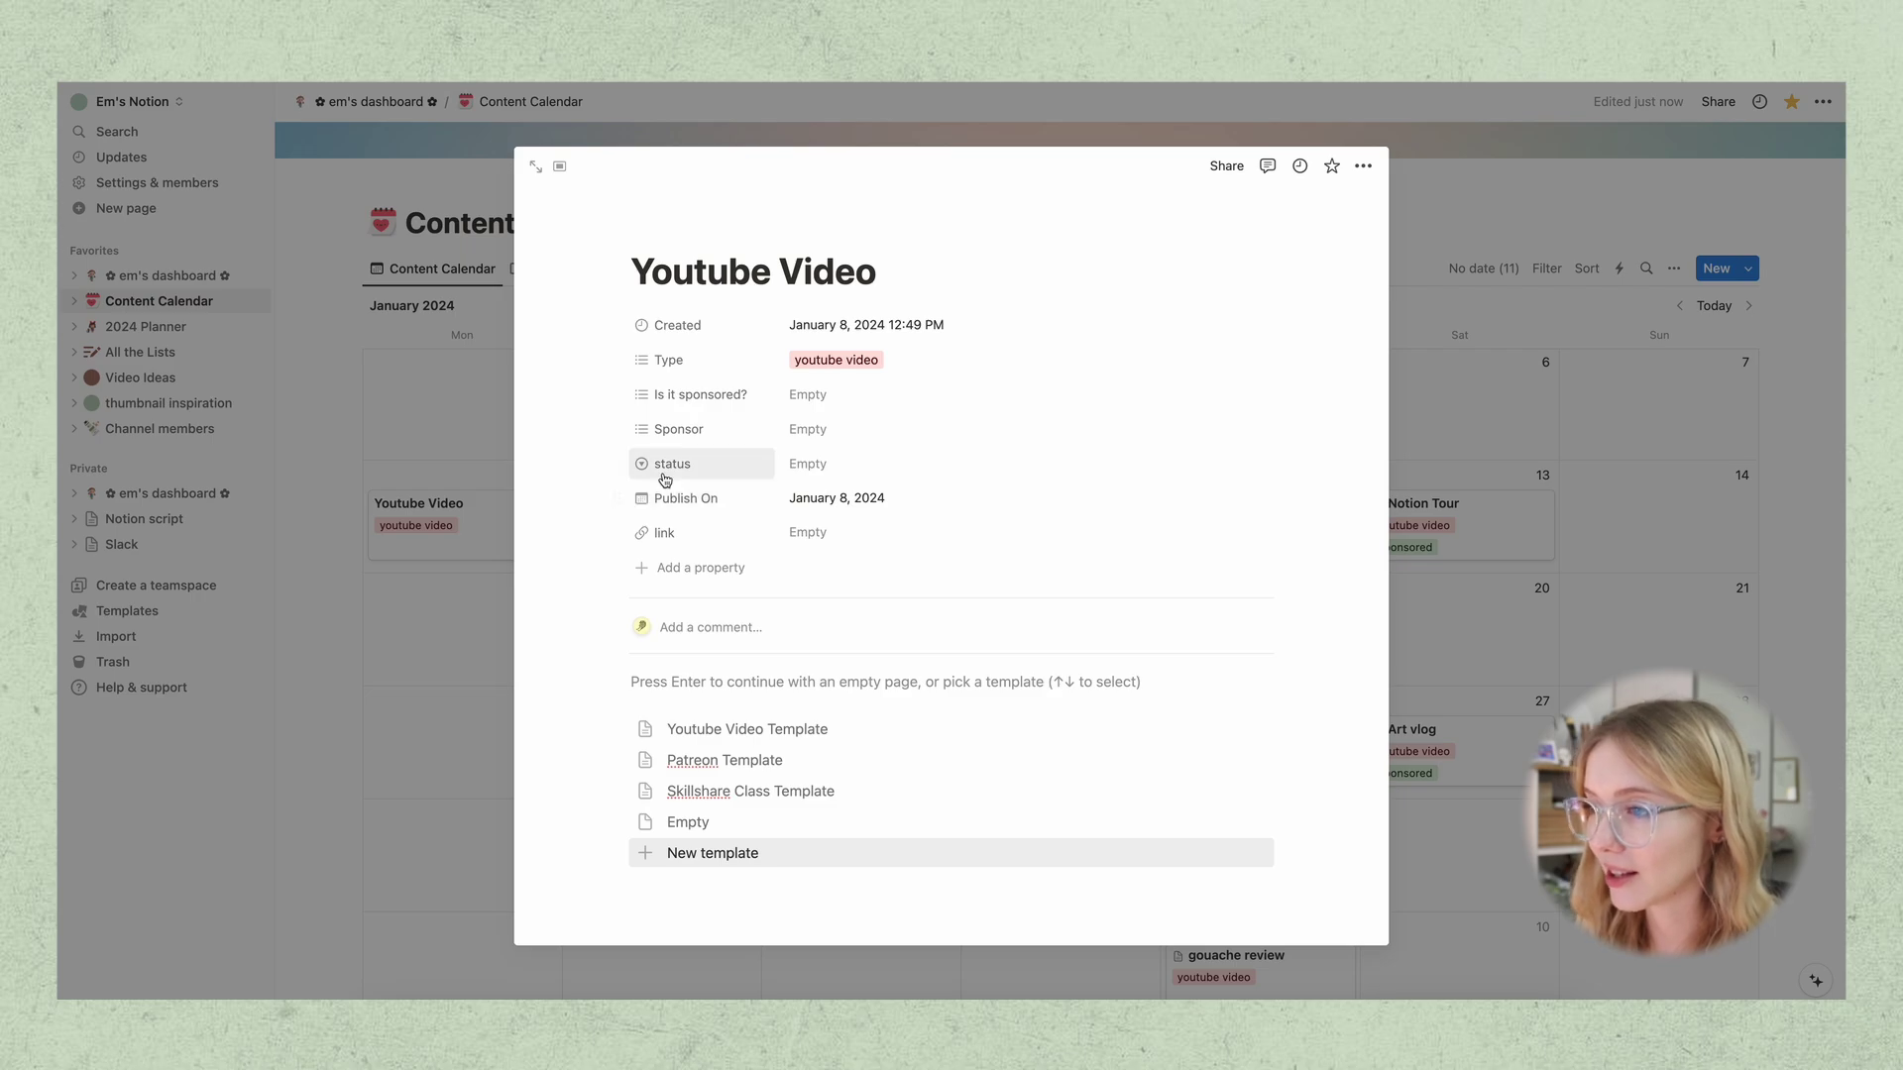
click(807, 463)
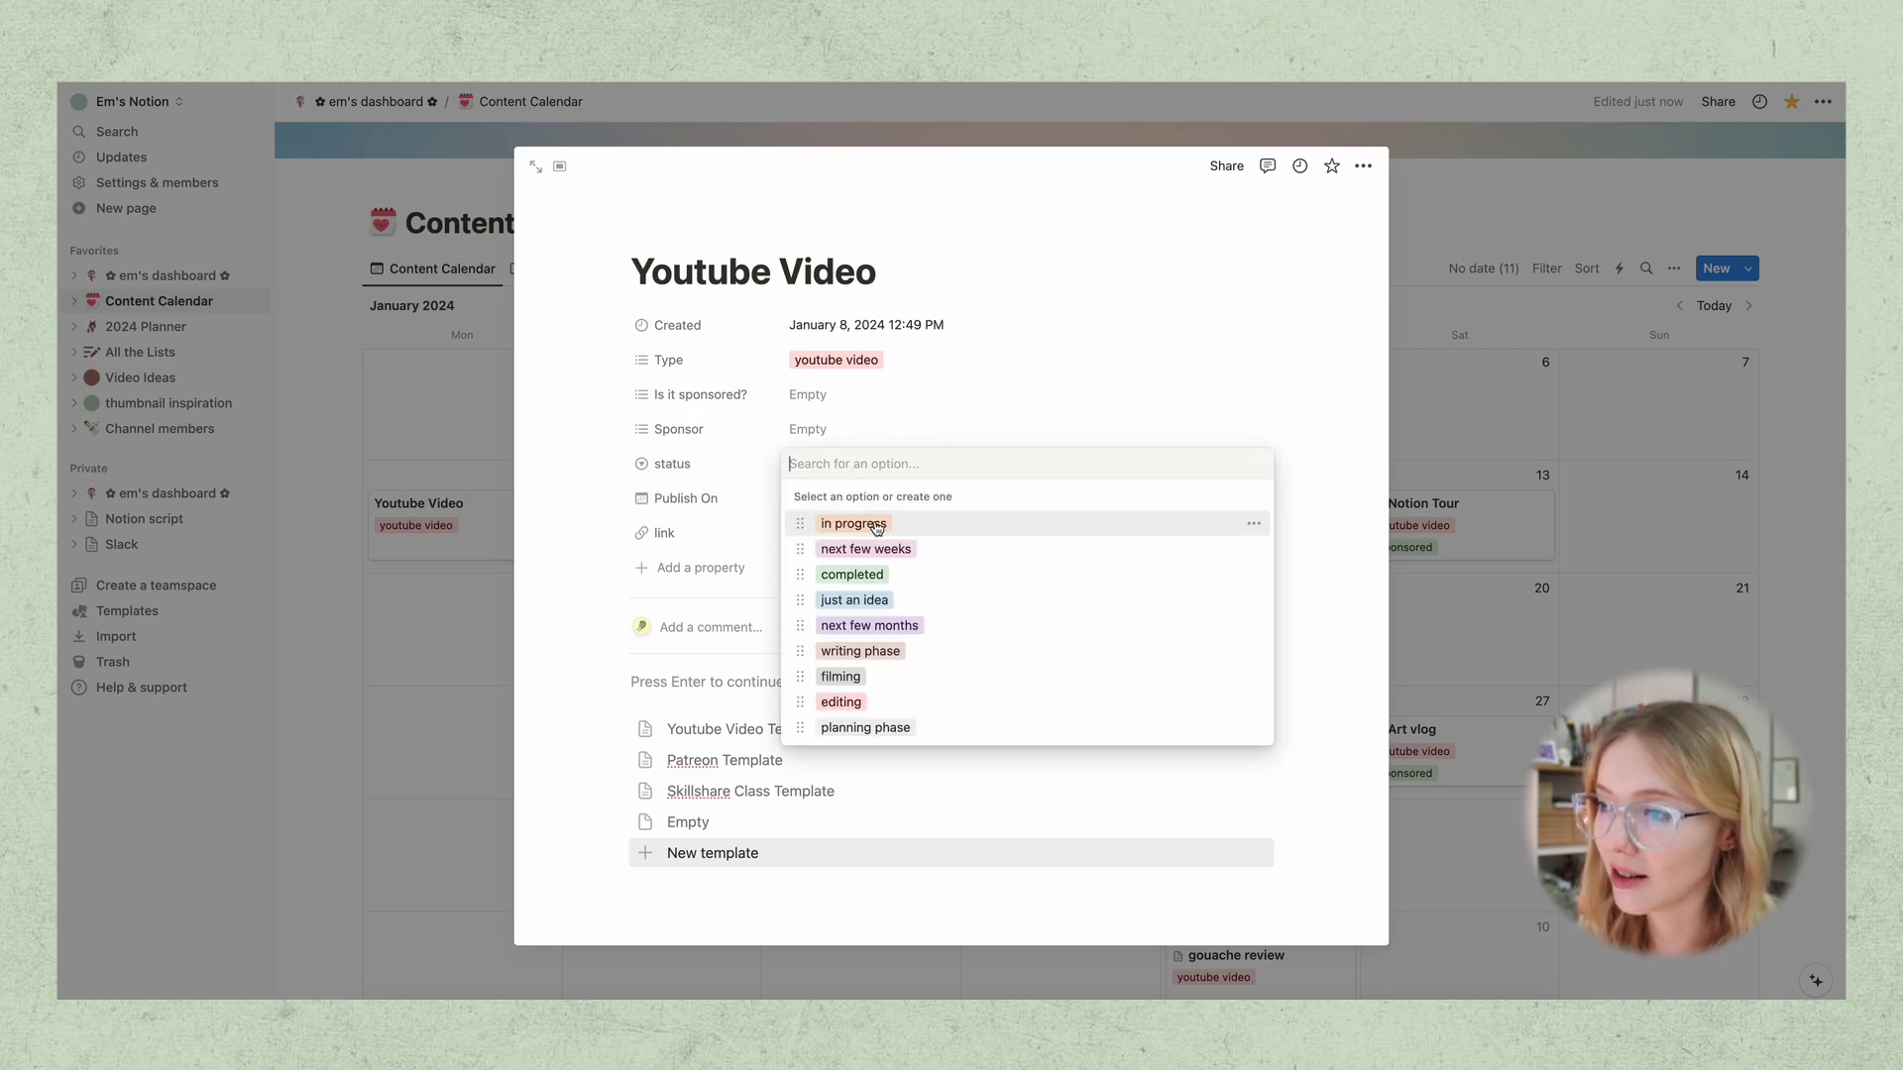
click(864, 530)
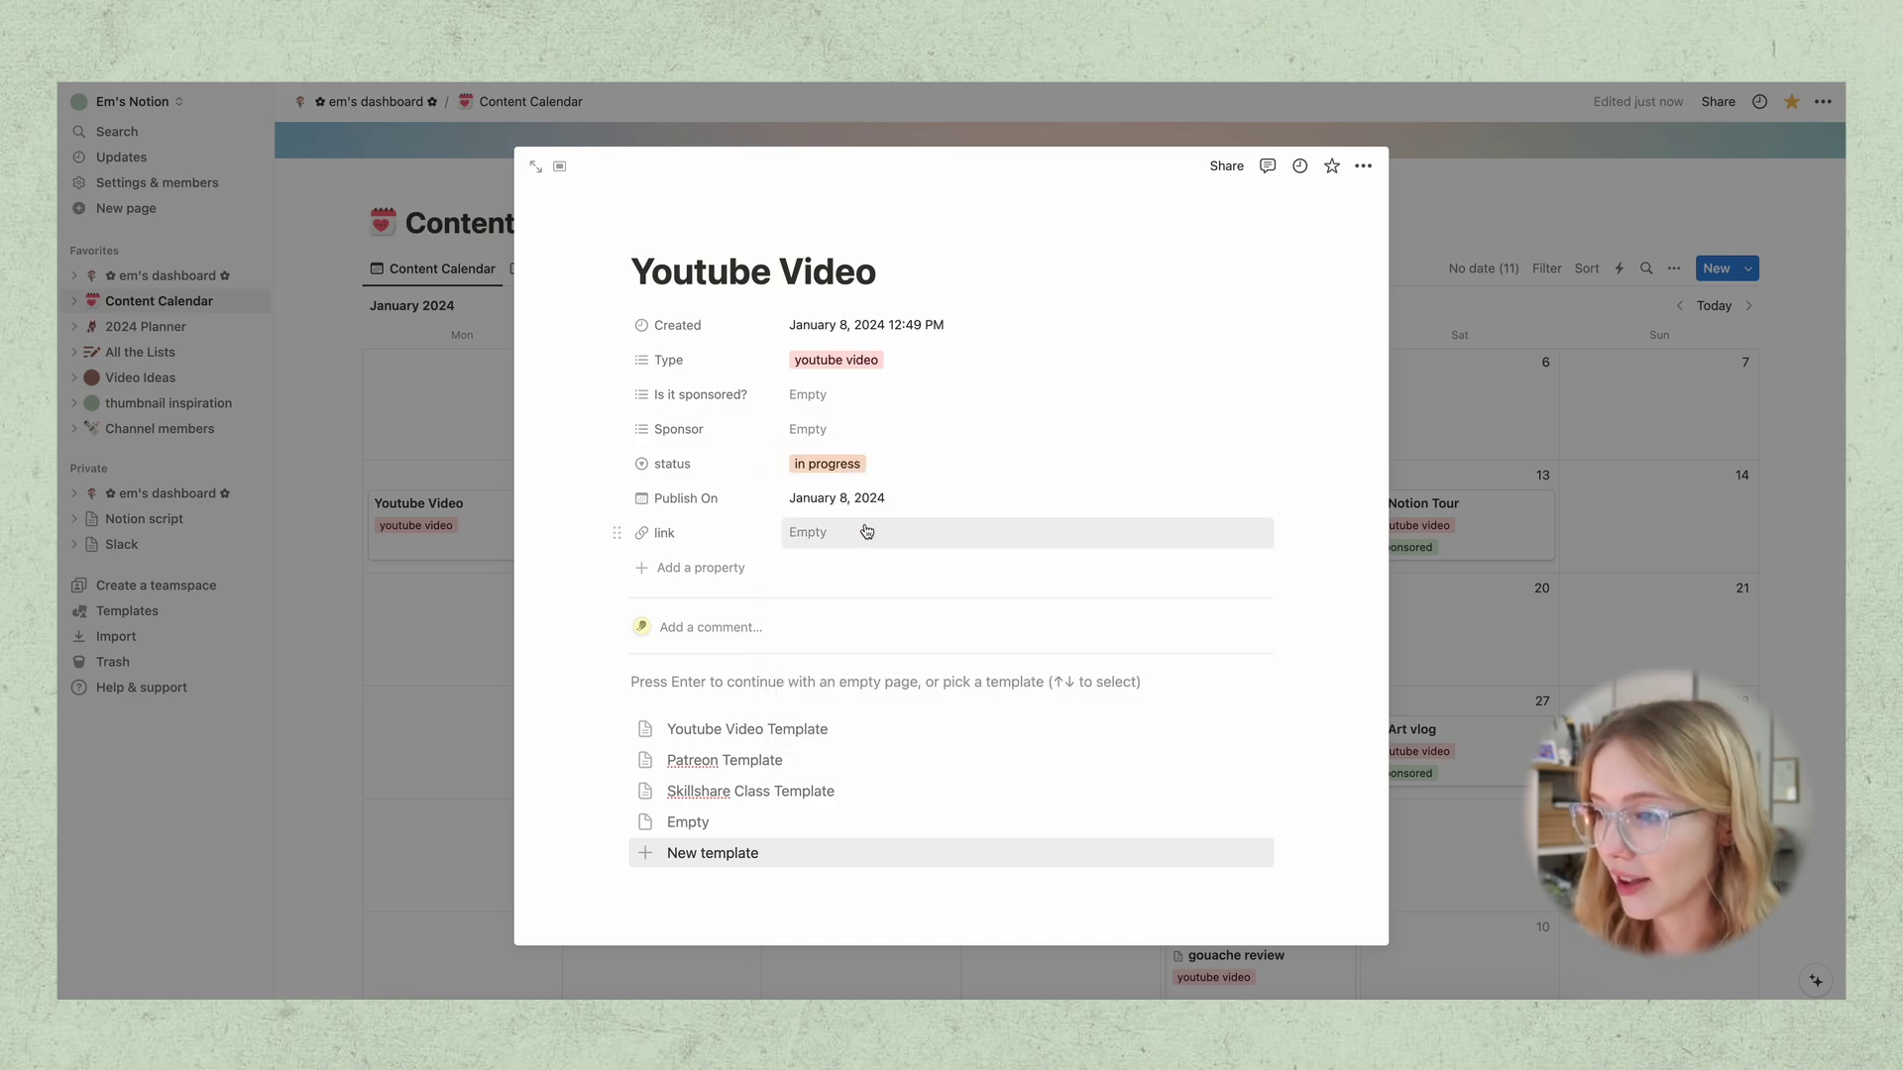
Apply the Youtube Video Template to the new Youtube Video entry
scroll(849, 707, down, 1)
scroll(848, 707, down, 3)
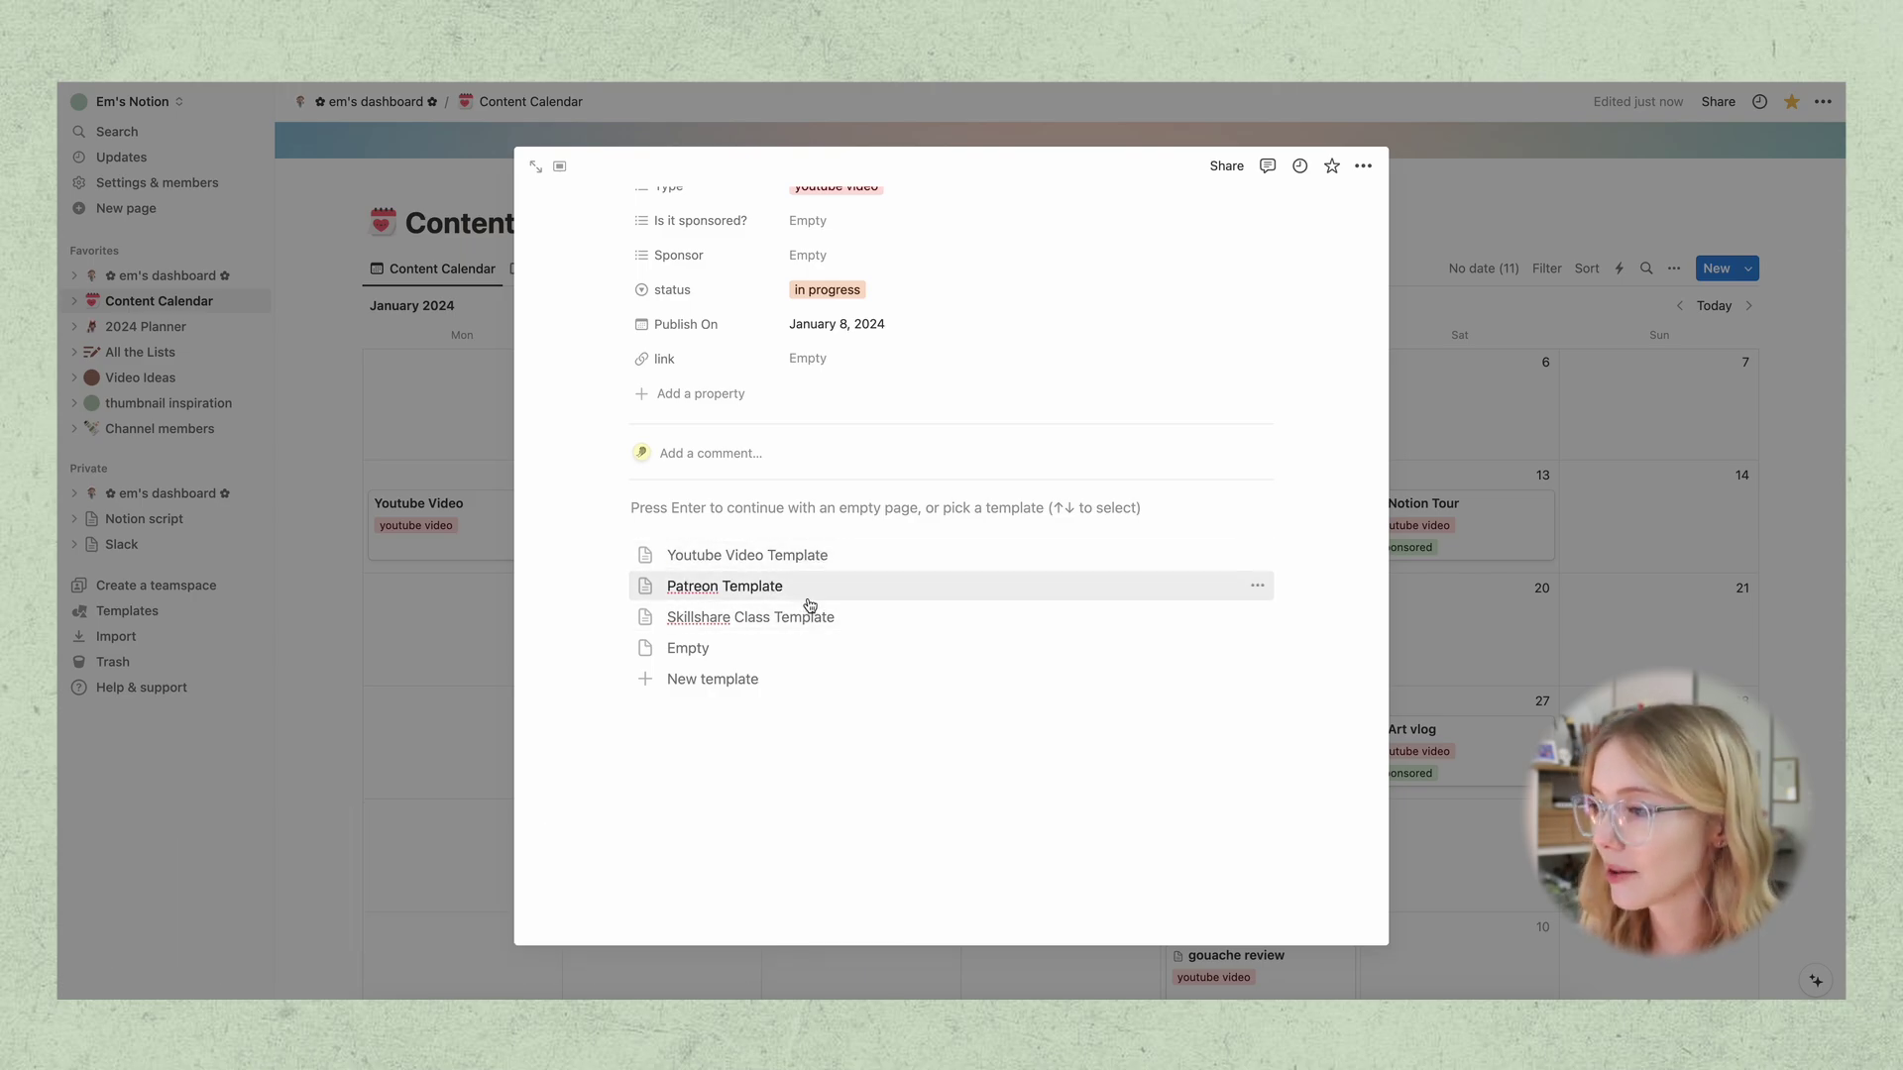
click(710, 557)
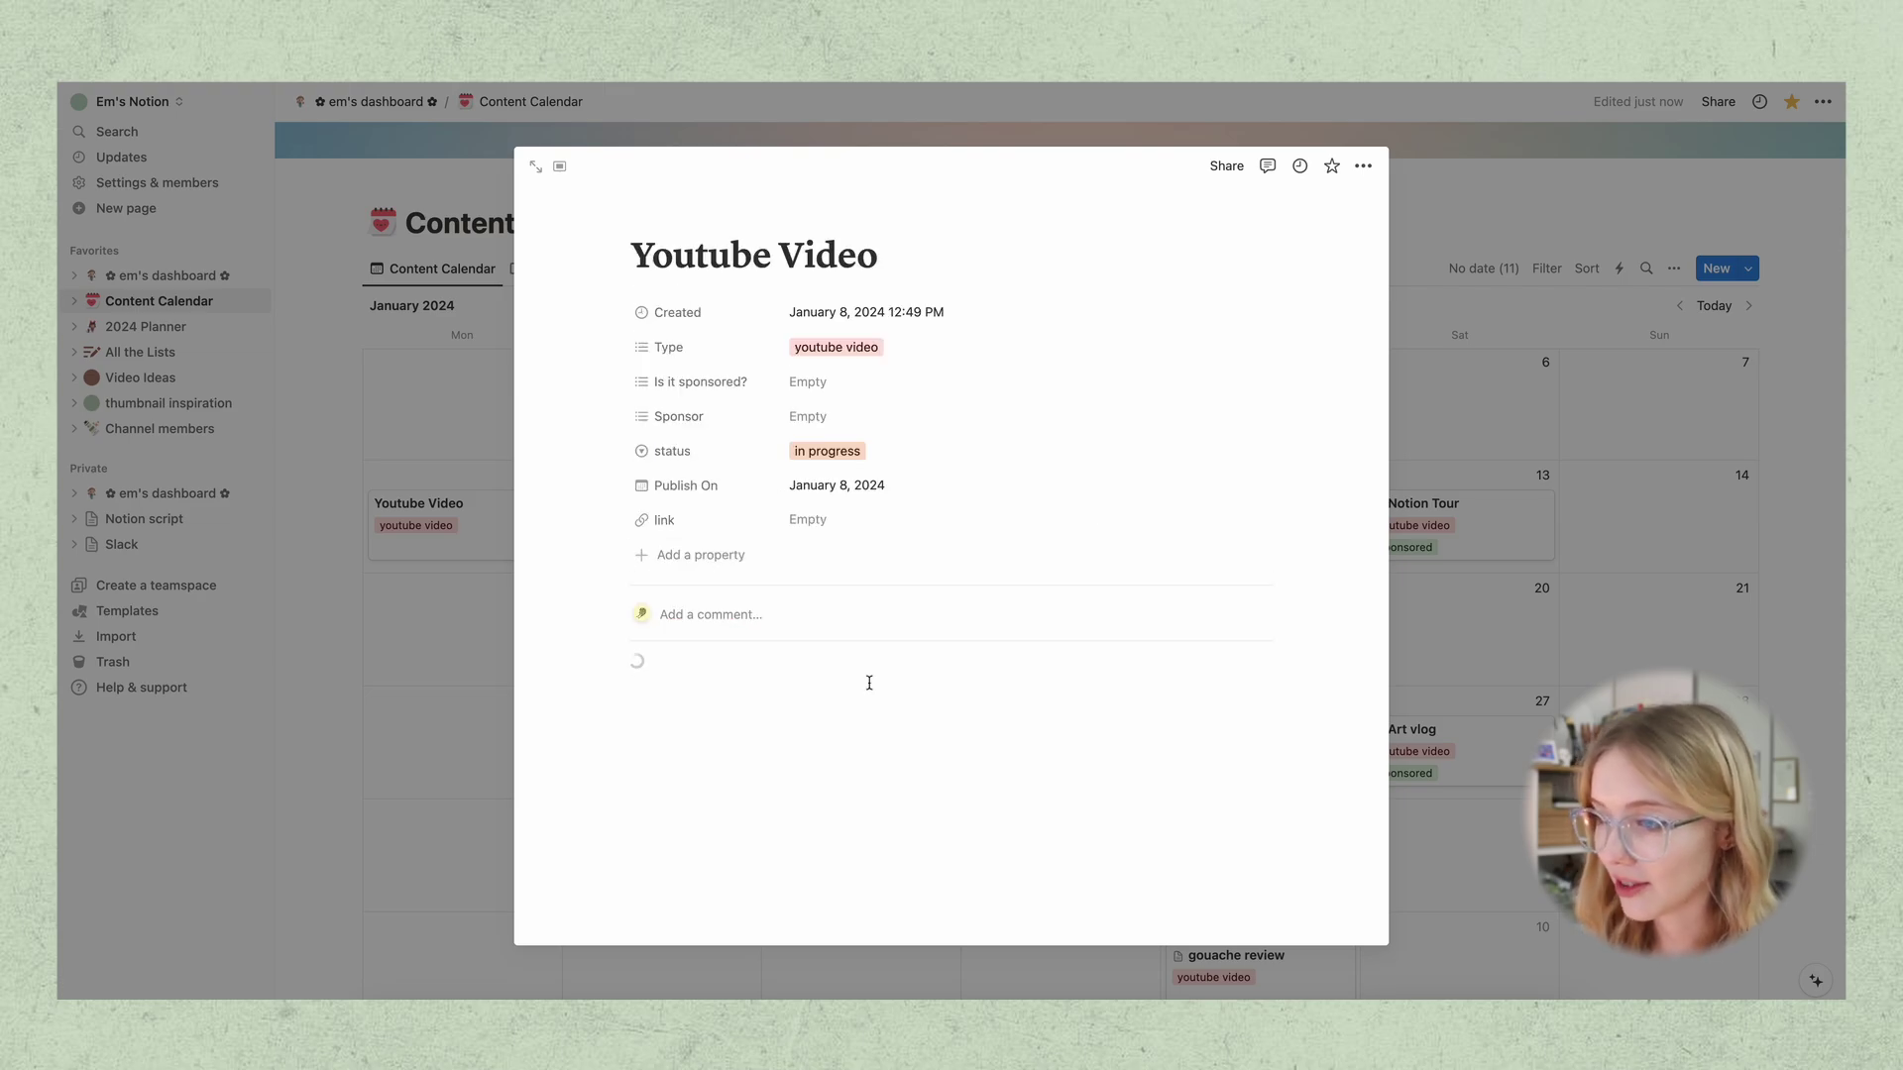
Read through the template's keywords, title ideas, thumbnail ideas, video checklist and talking points, and close the entry
scroll(745, 691, down, 2)
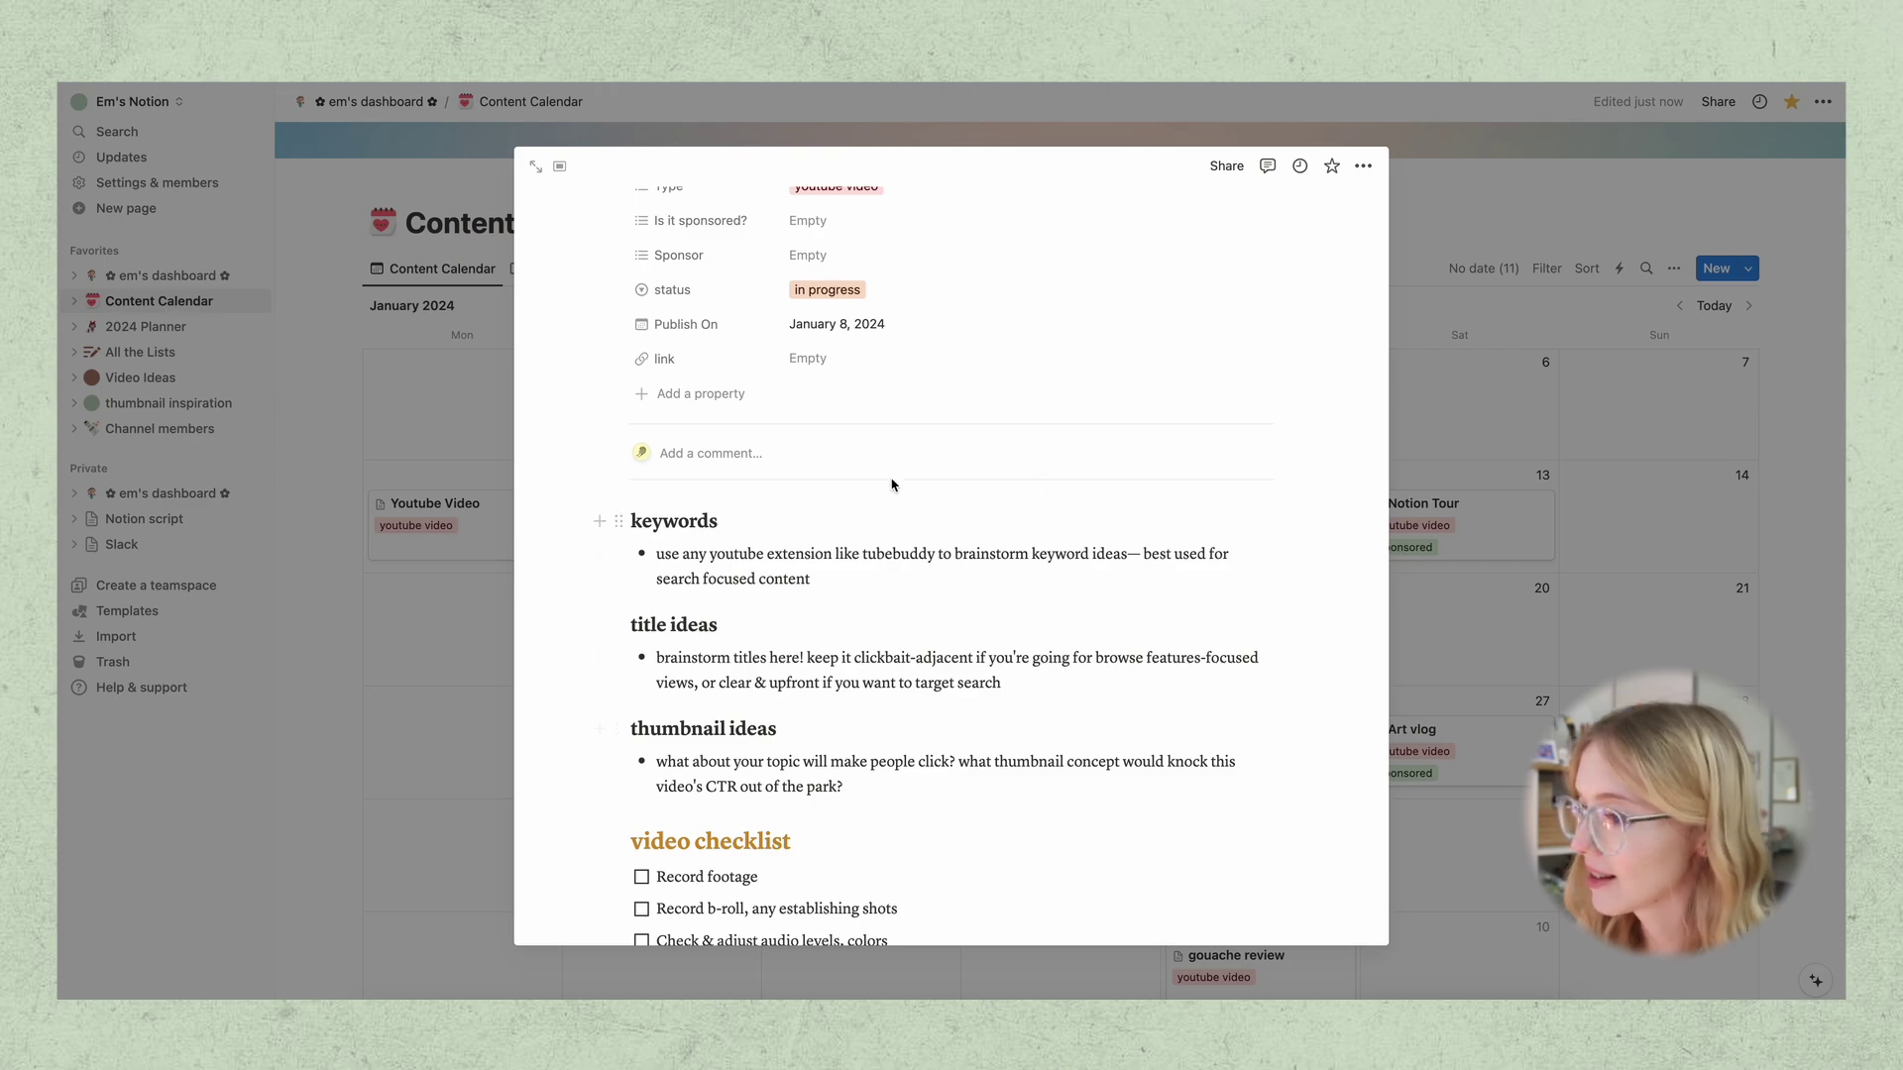
scroll(1126, 707, down, 3)
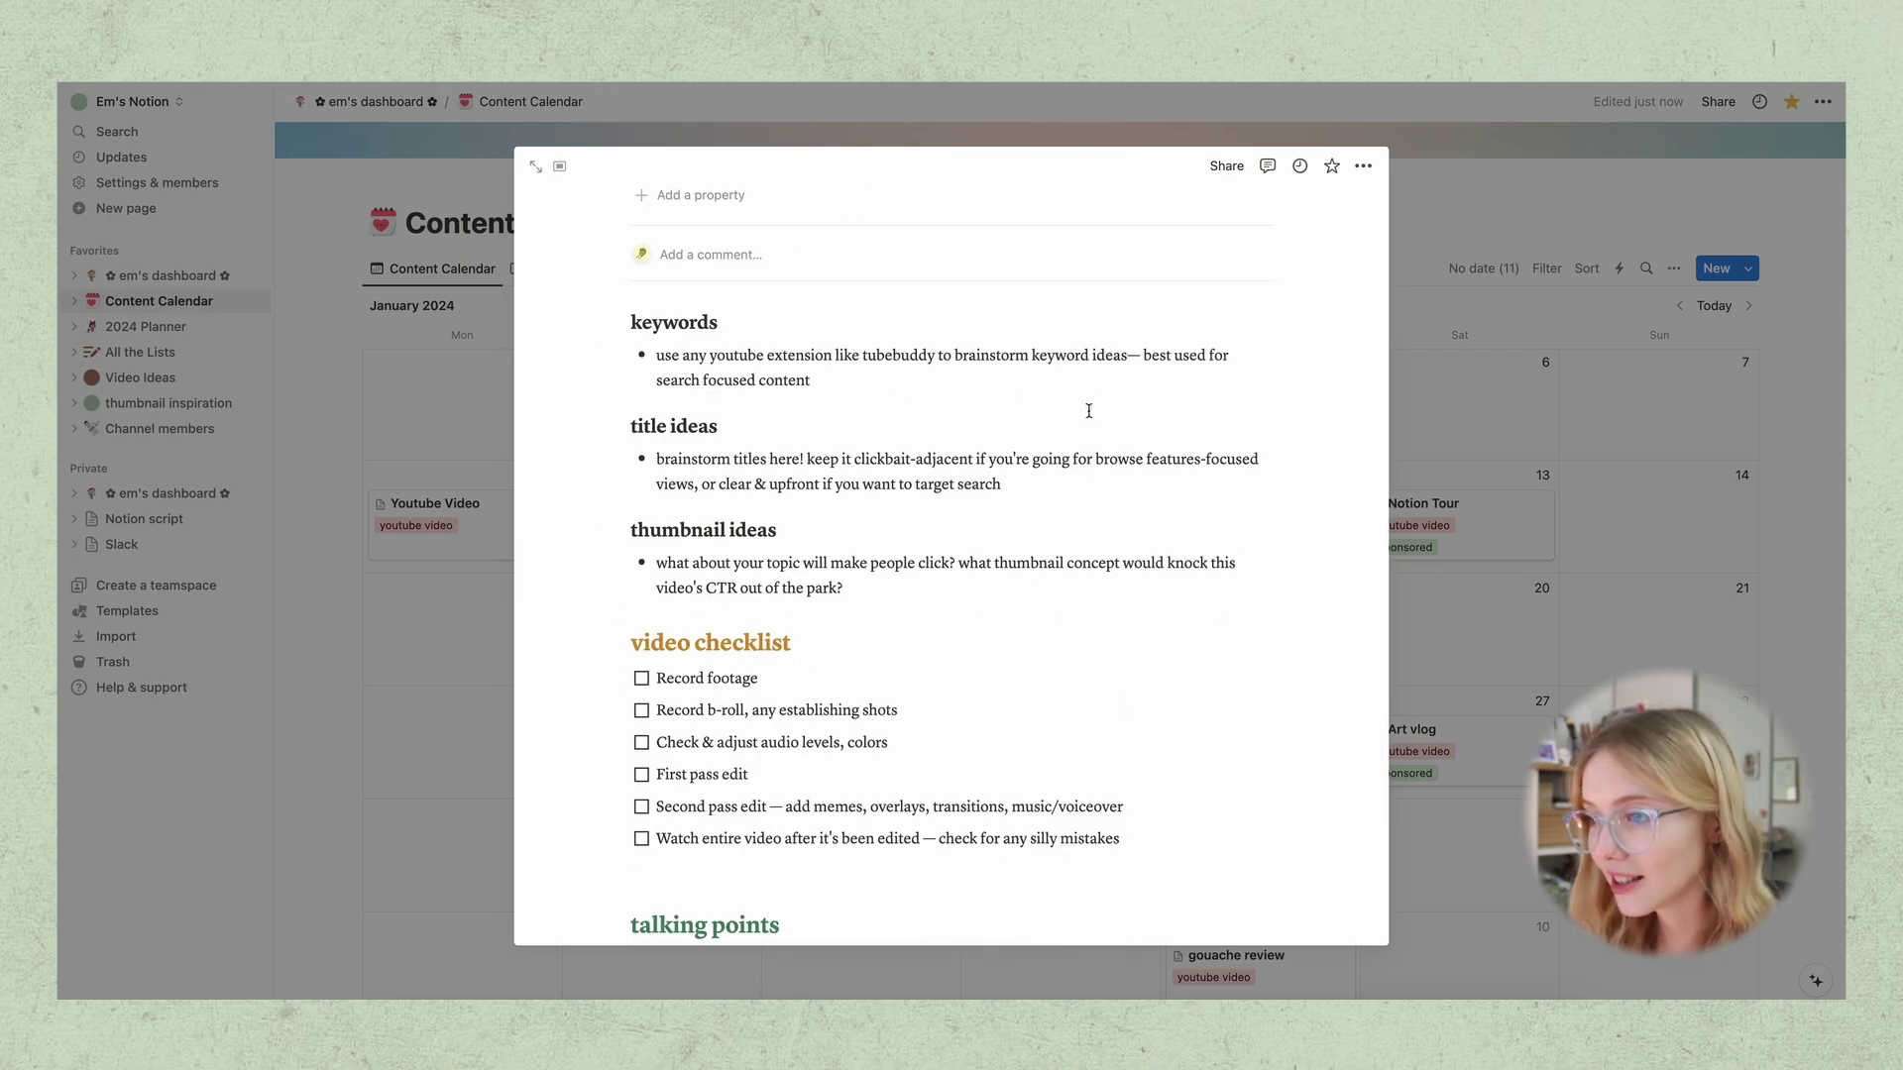
scroll(688, 631, down, 2)
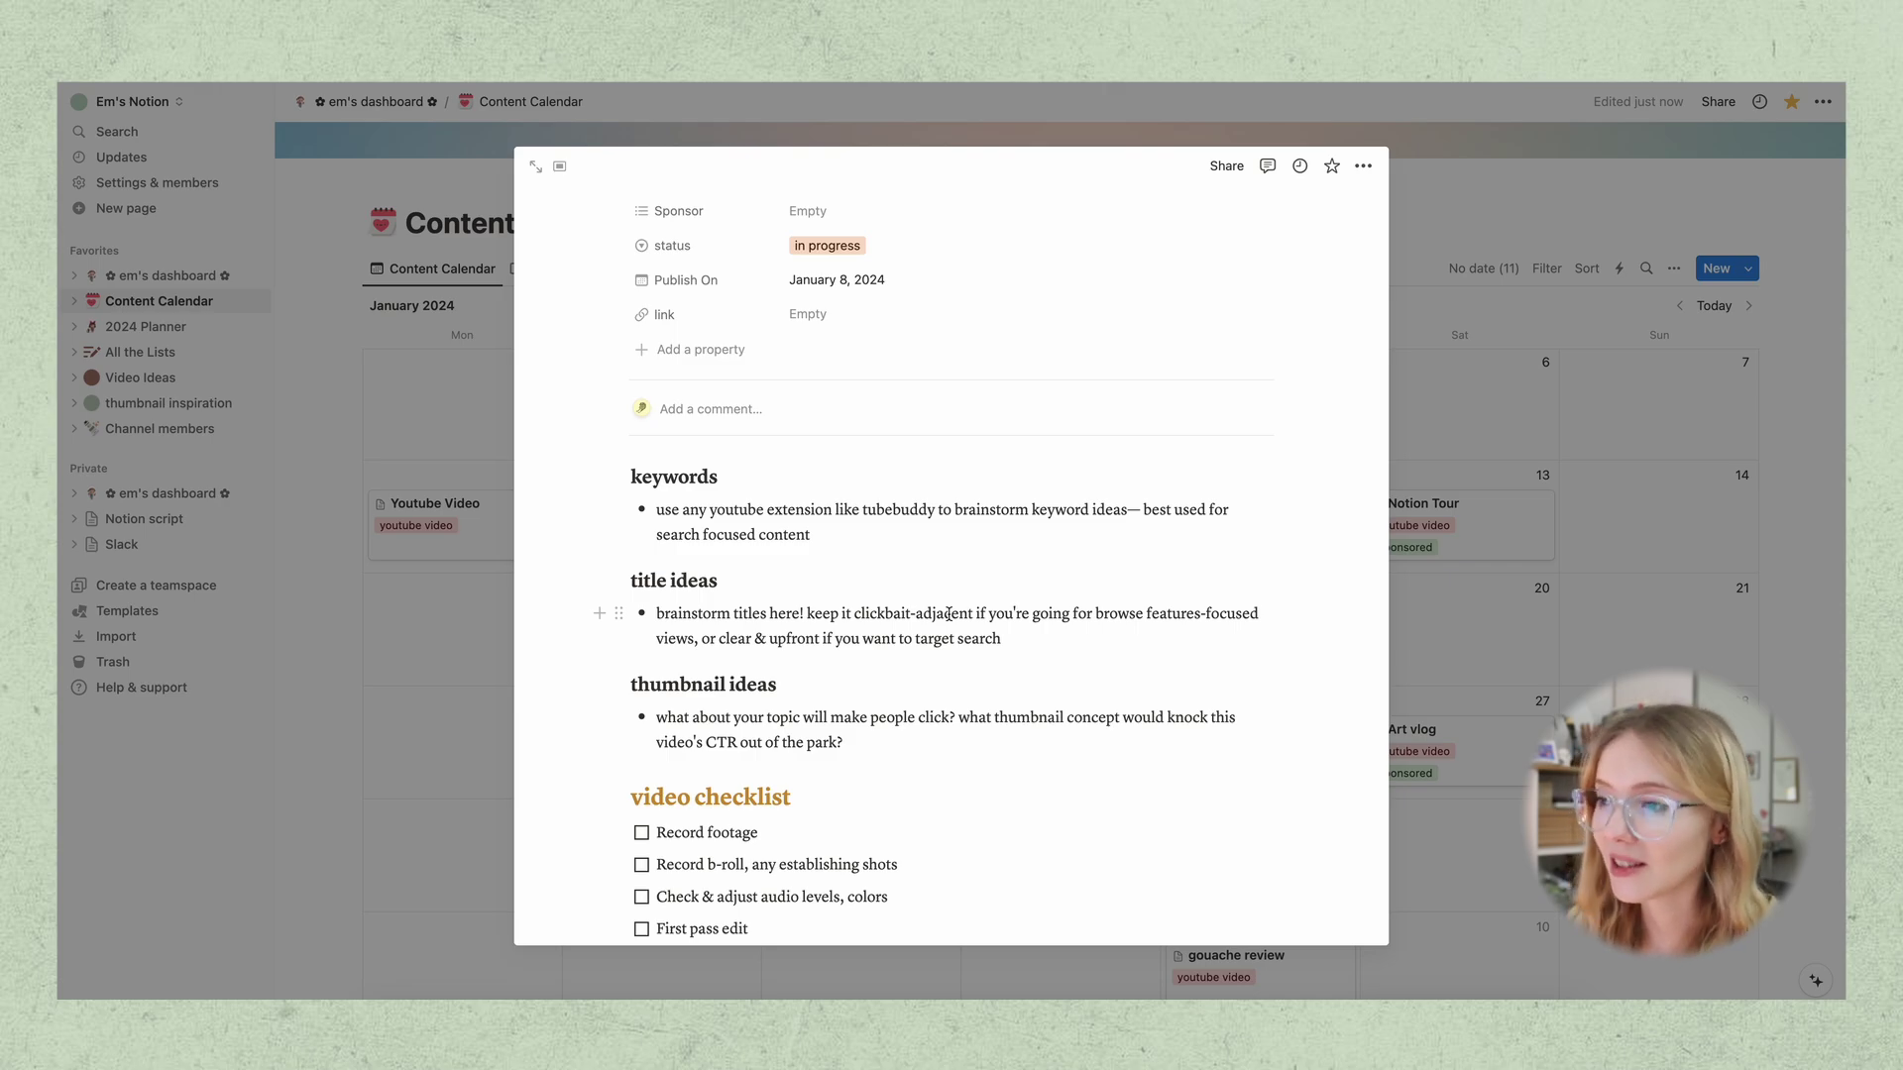
scroll(948, 615, down, 5)
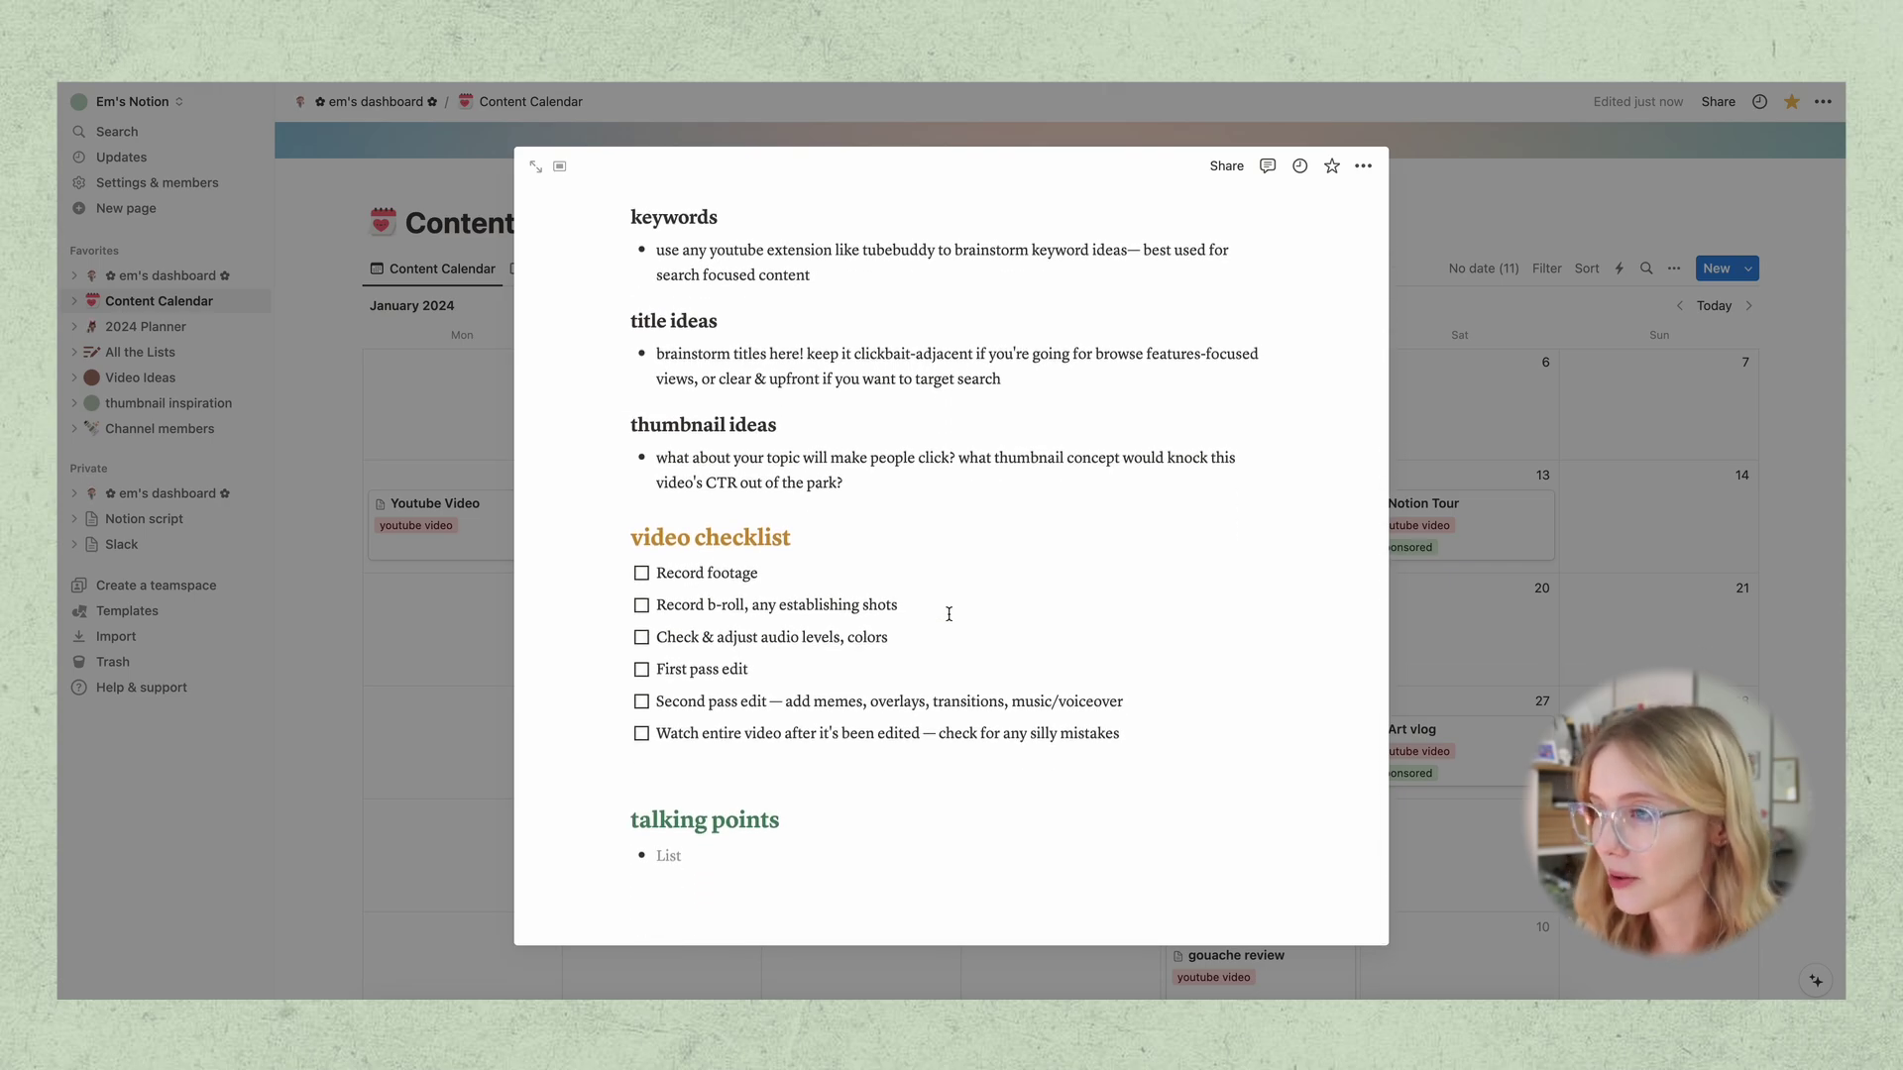
scroll(948, 614, up, 9)
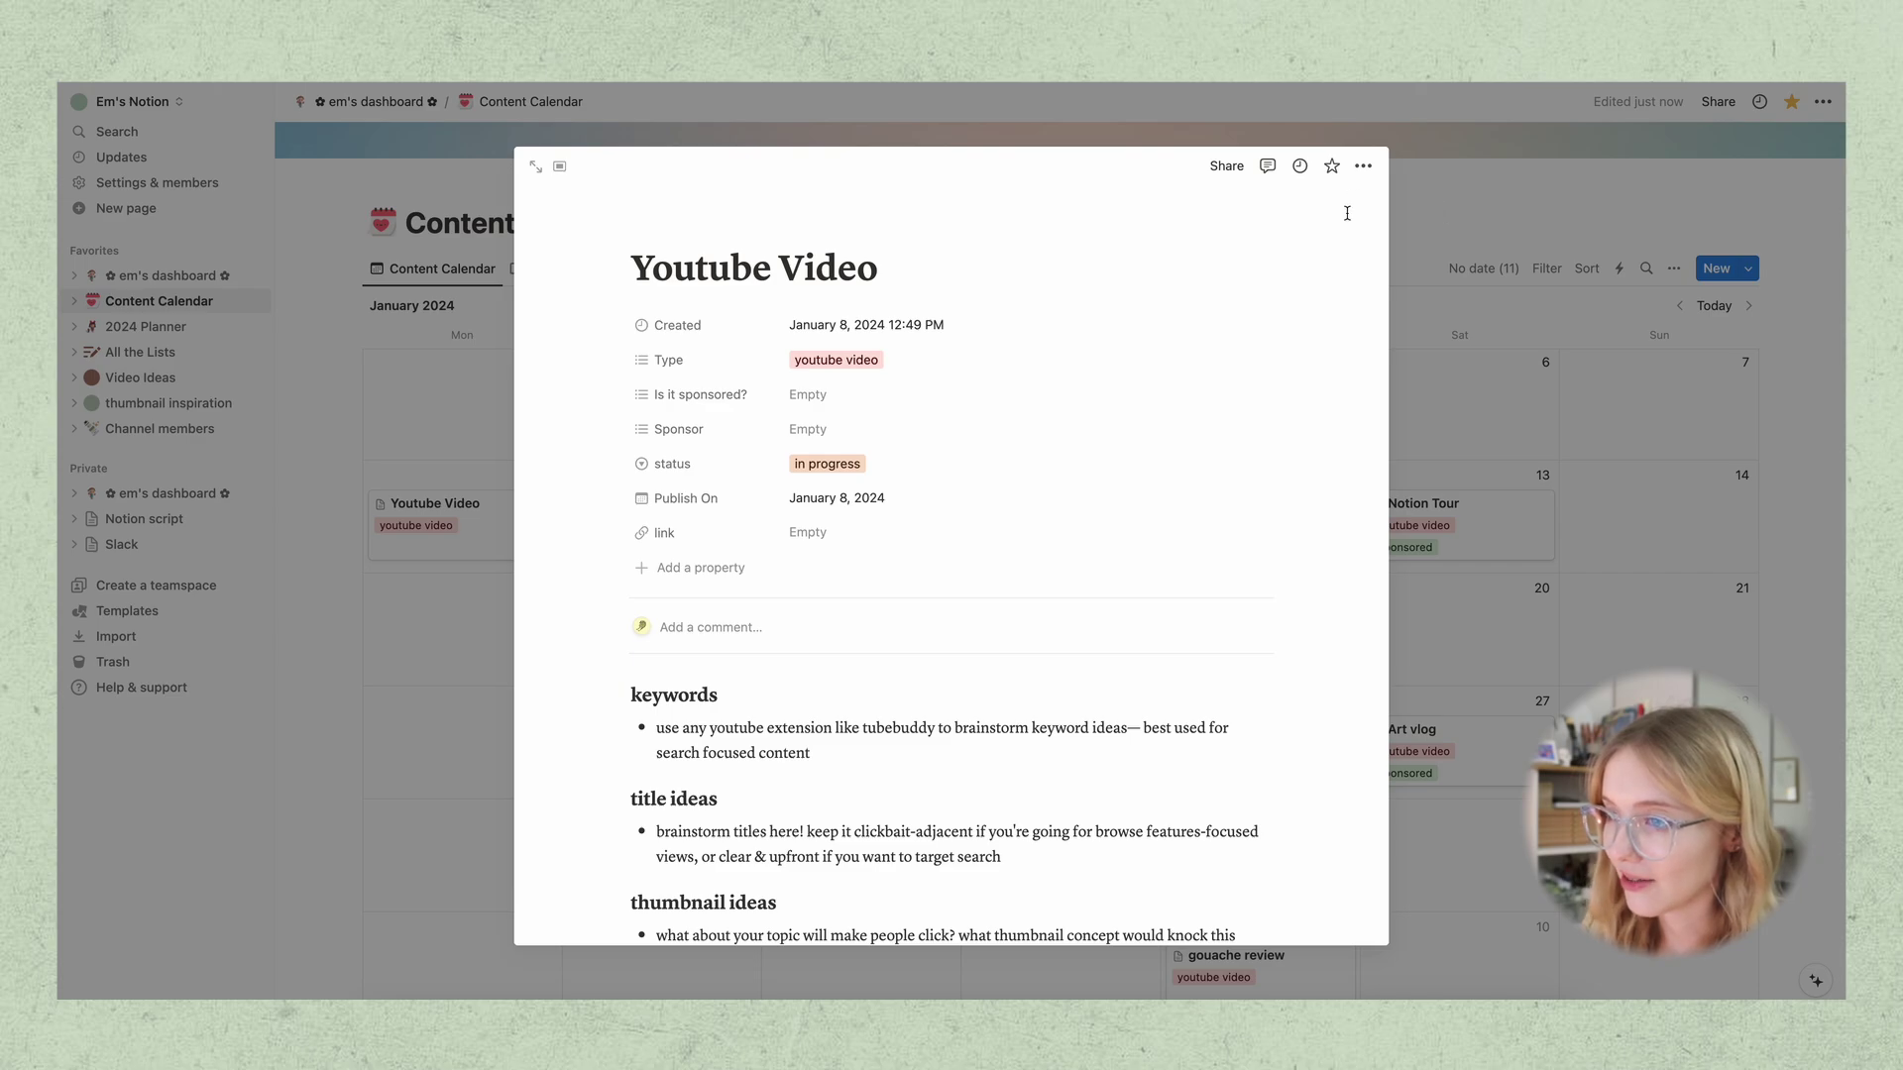
click(1489, 205)
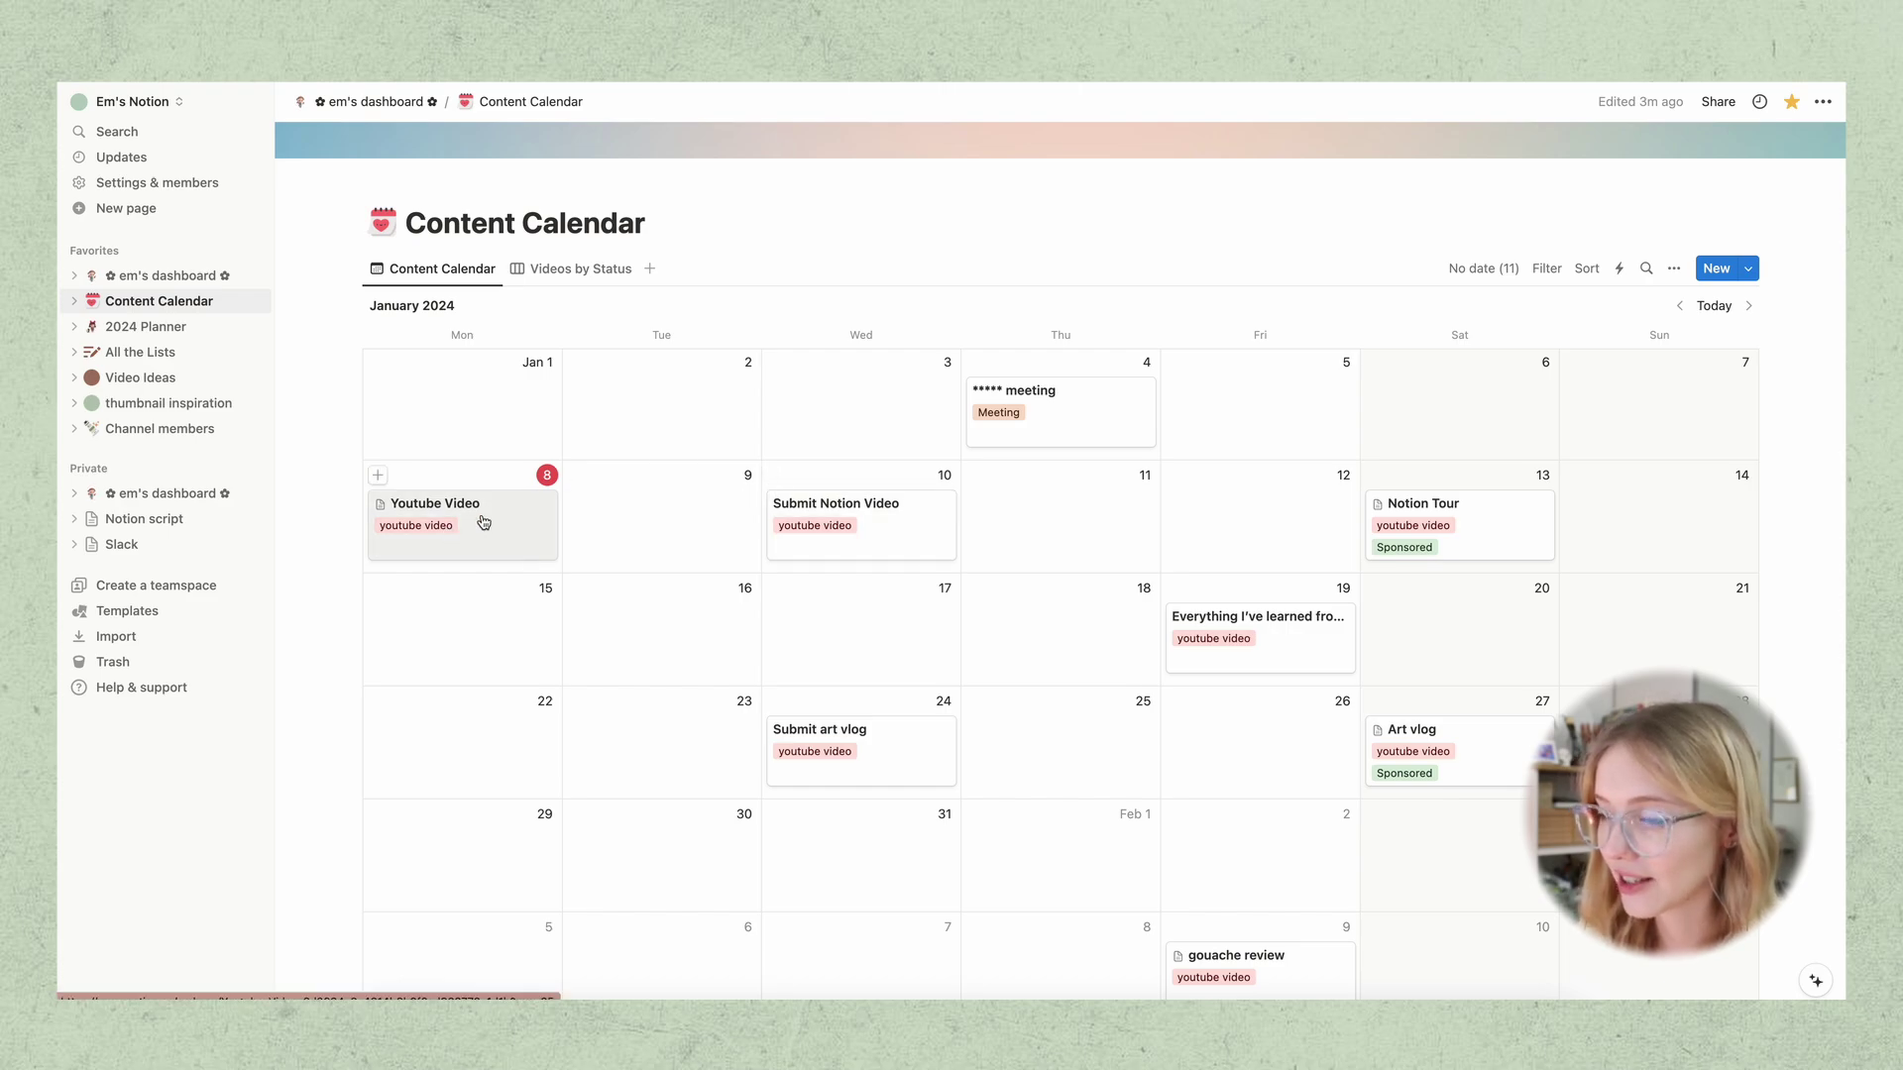
Try to move the Youtube Video entry from January 8 to January 9 in the calendar
drag(480, 520, 588, 497)
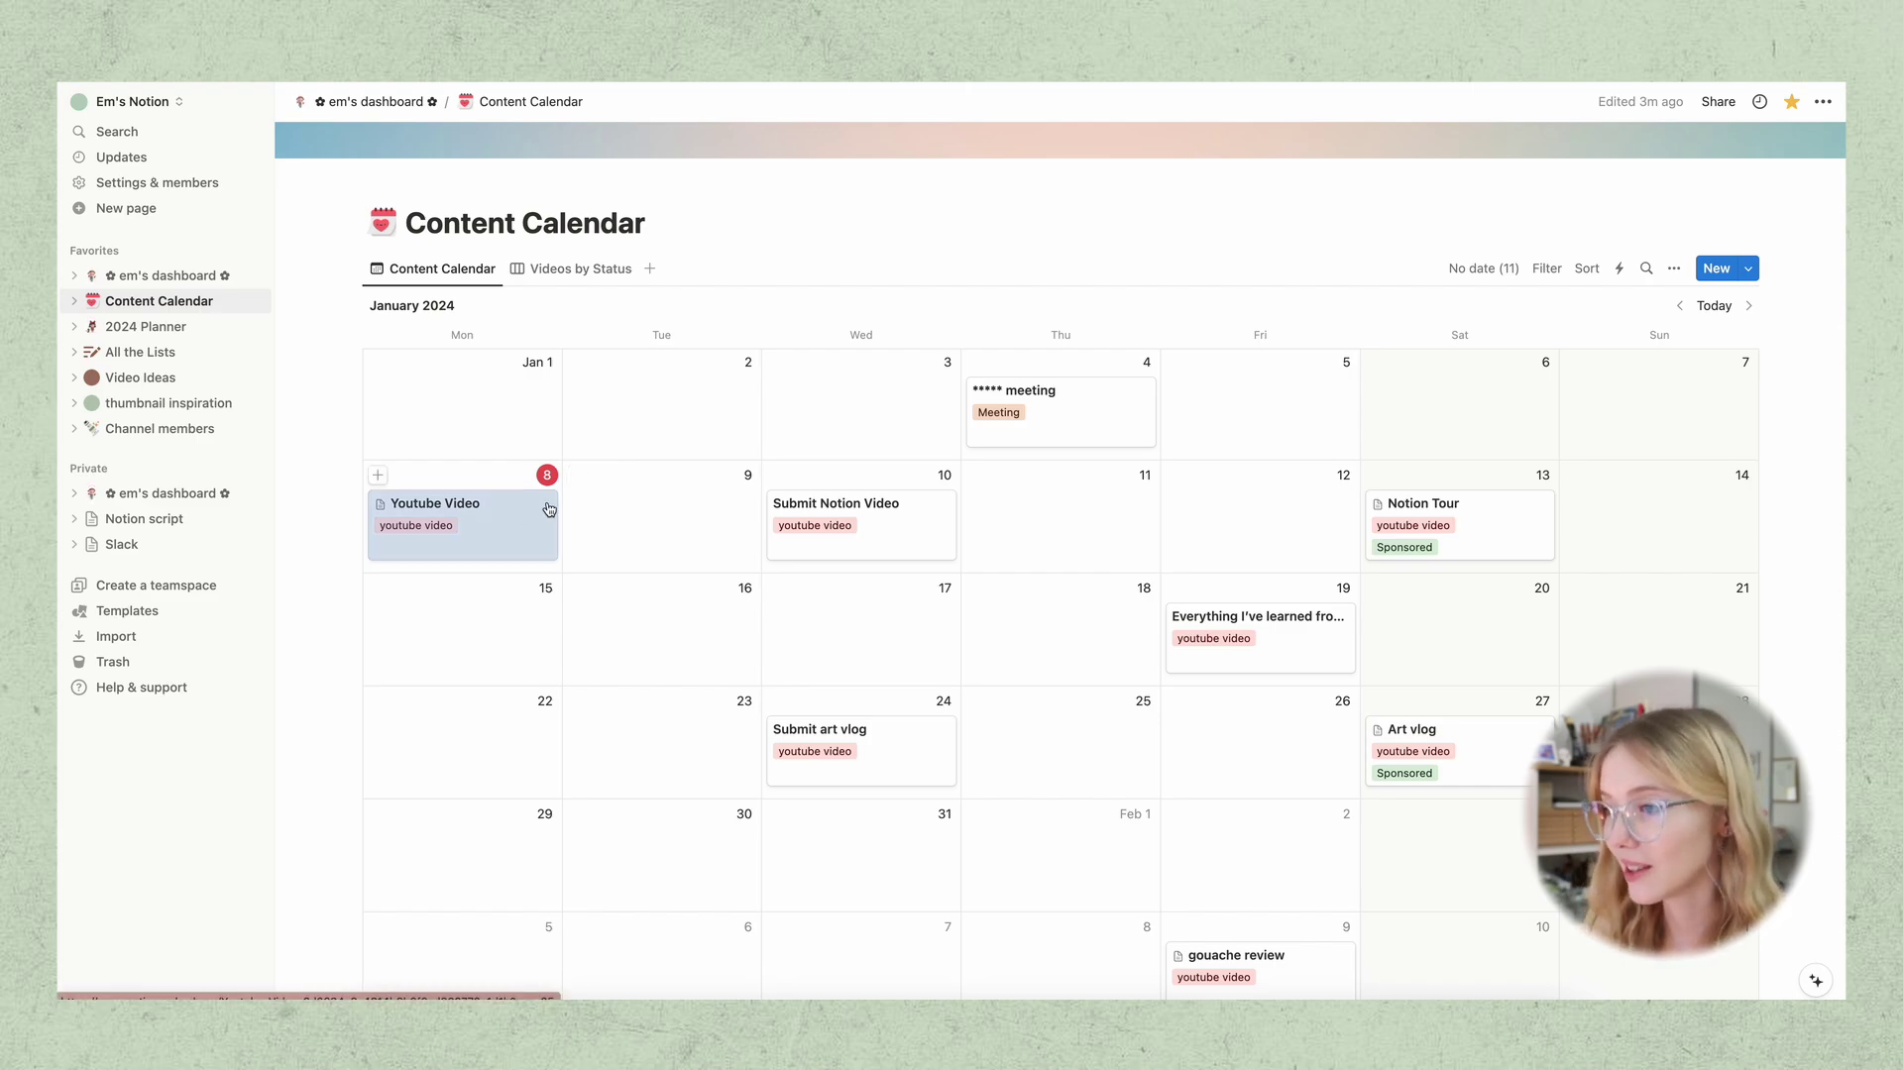
scroll(548, 509, up, 1)
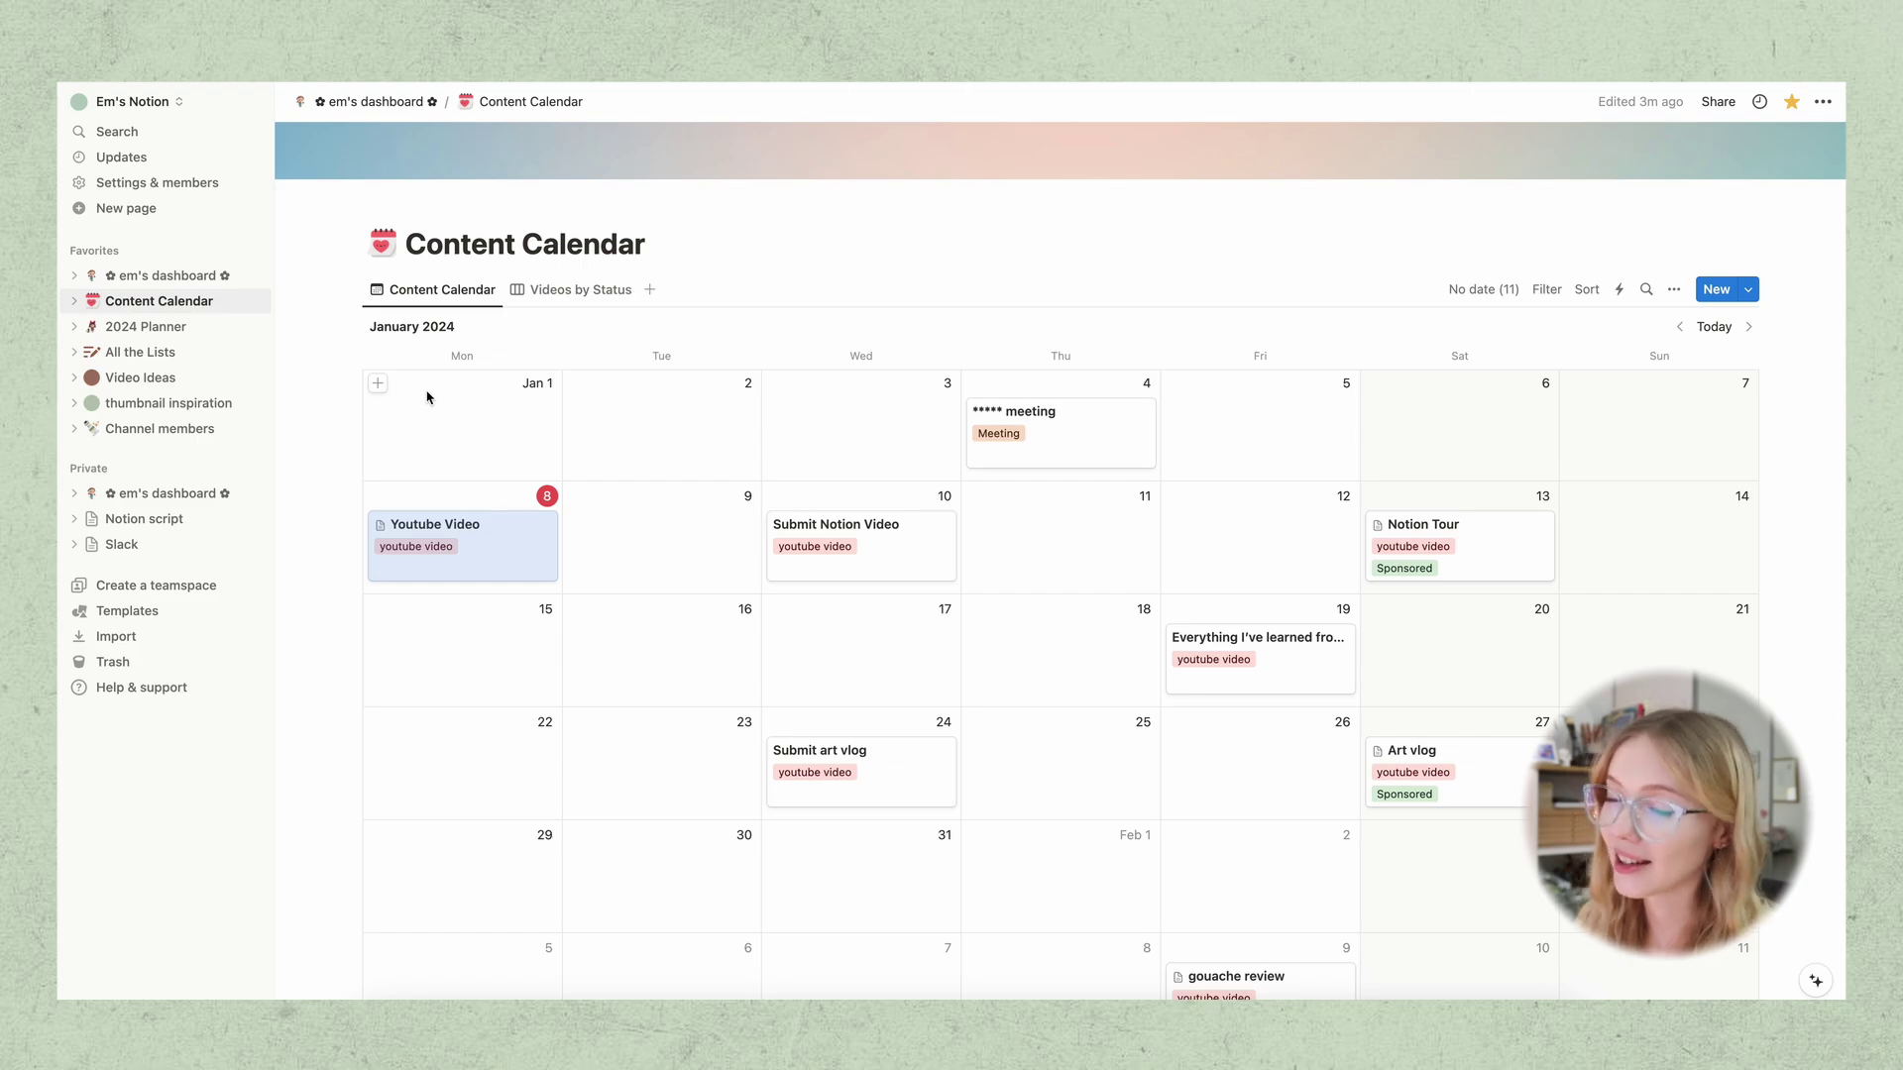
scroll(638, 412, up, 3)
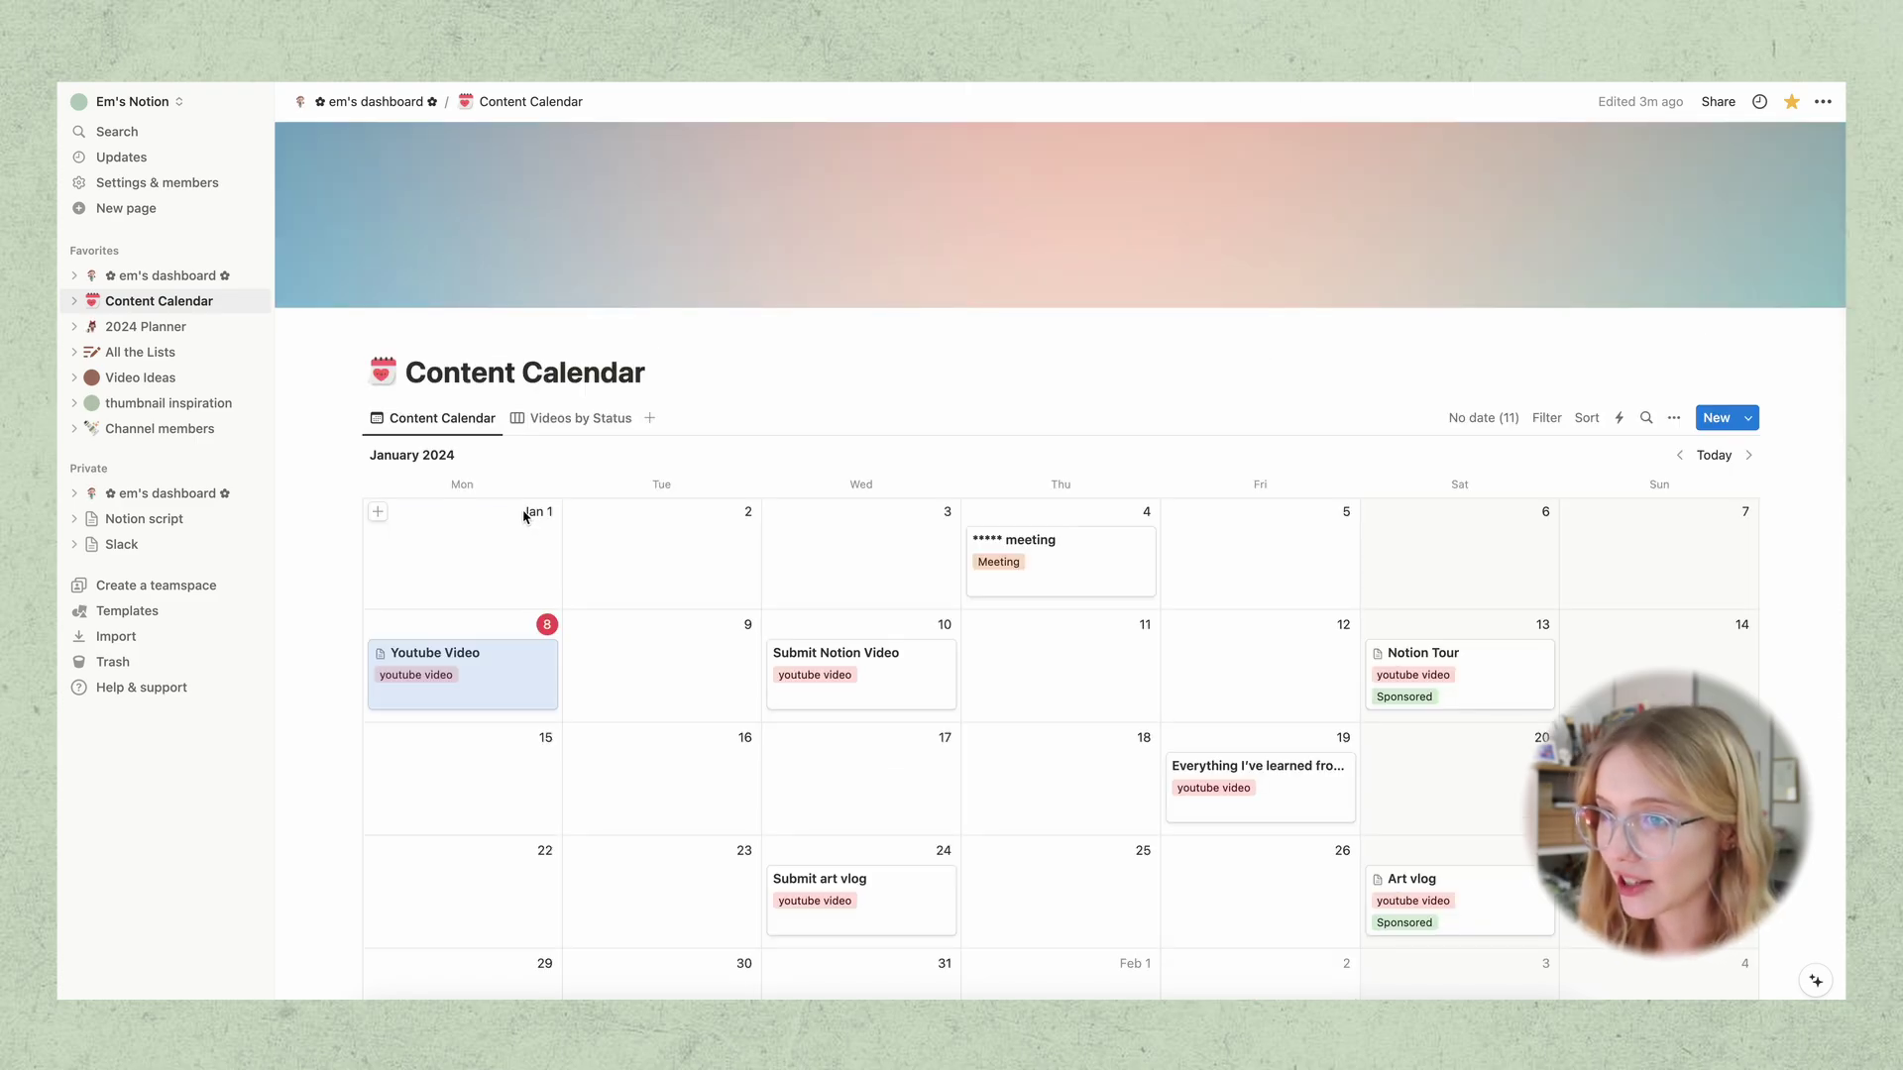
Return to the dashboard, open the 2024 Planner page from its navigation list, and skim it down to the December list
click(374, 101)
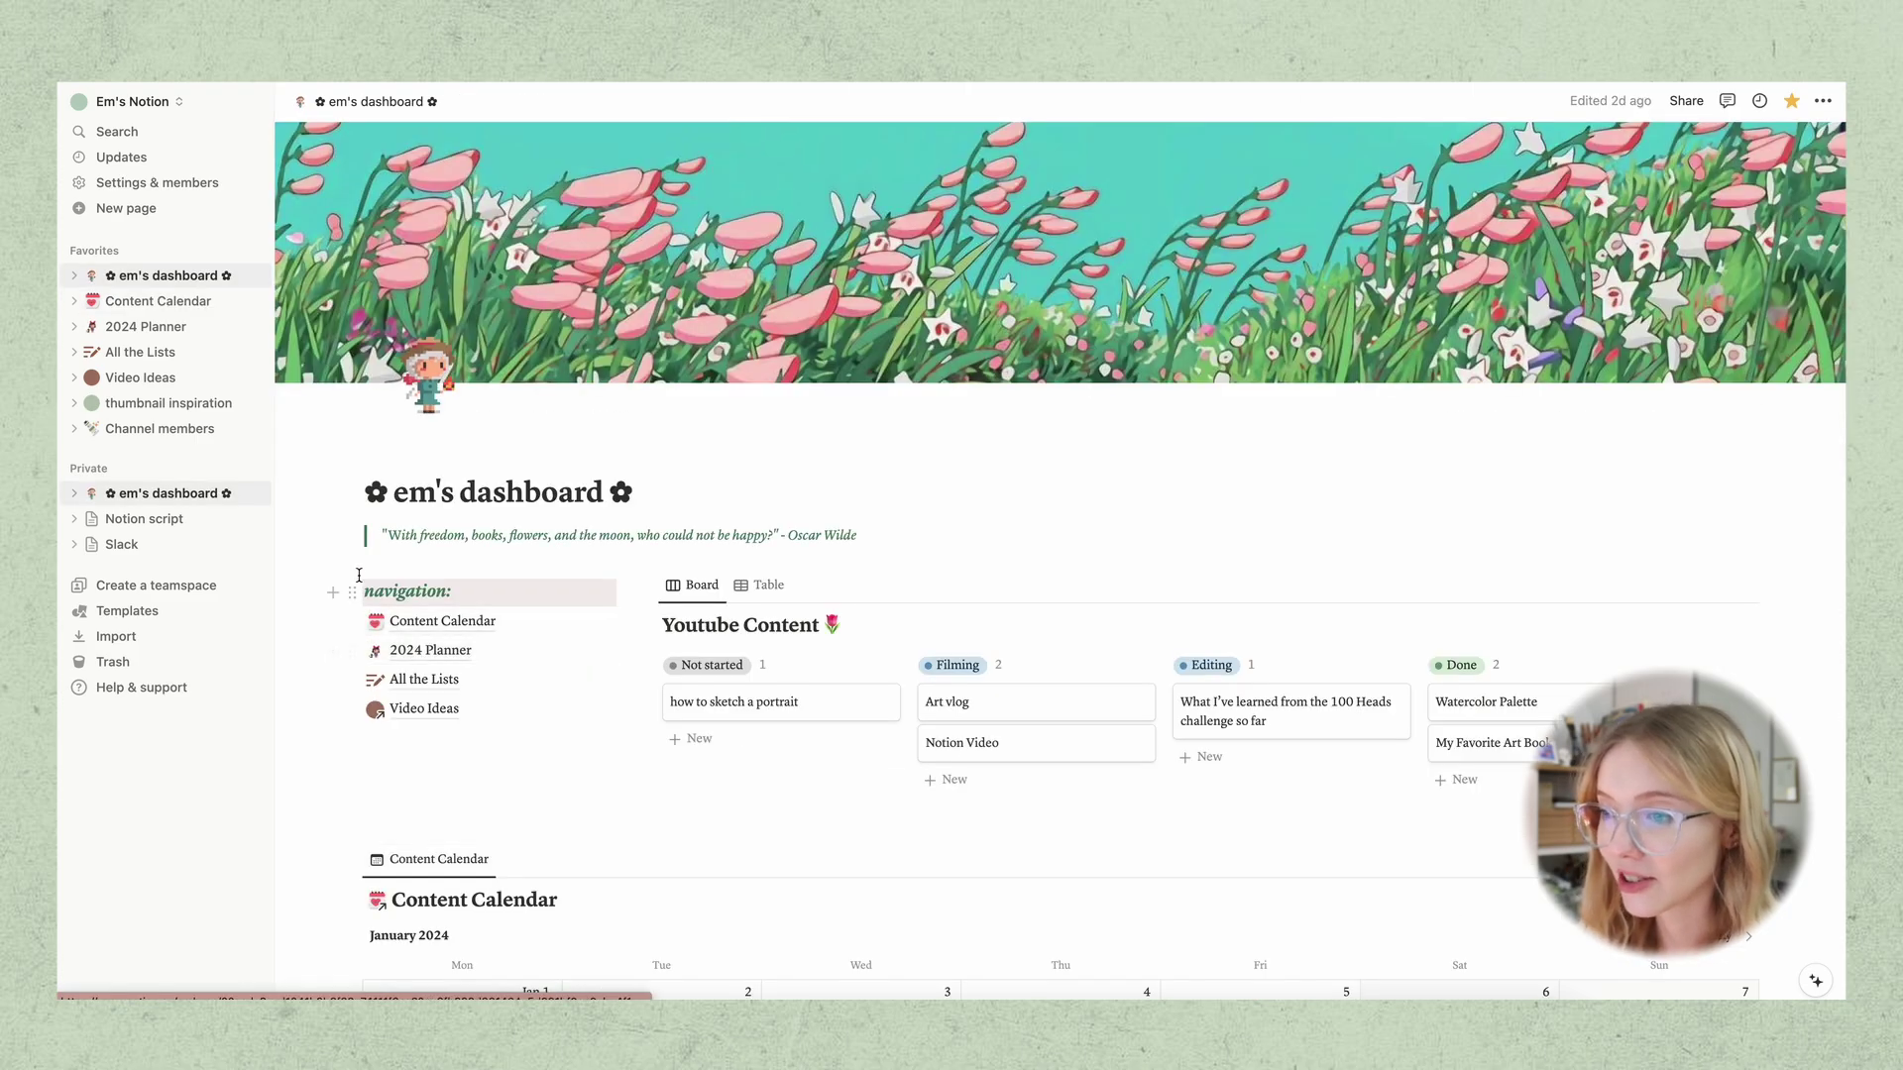
click(429, 650)
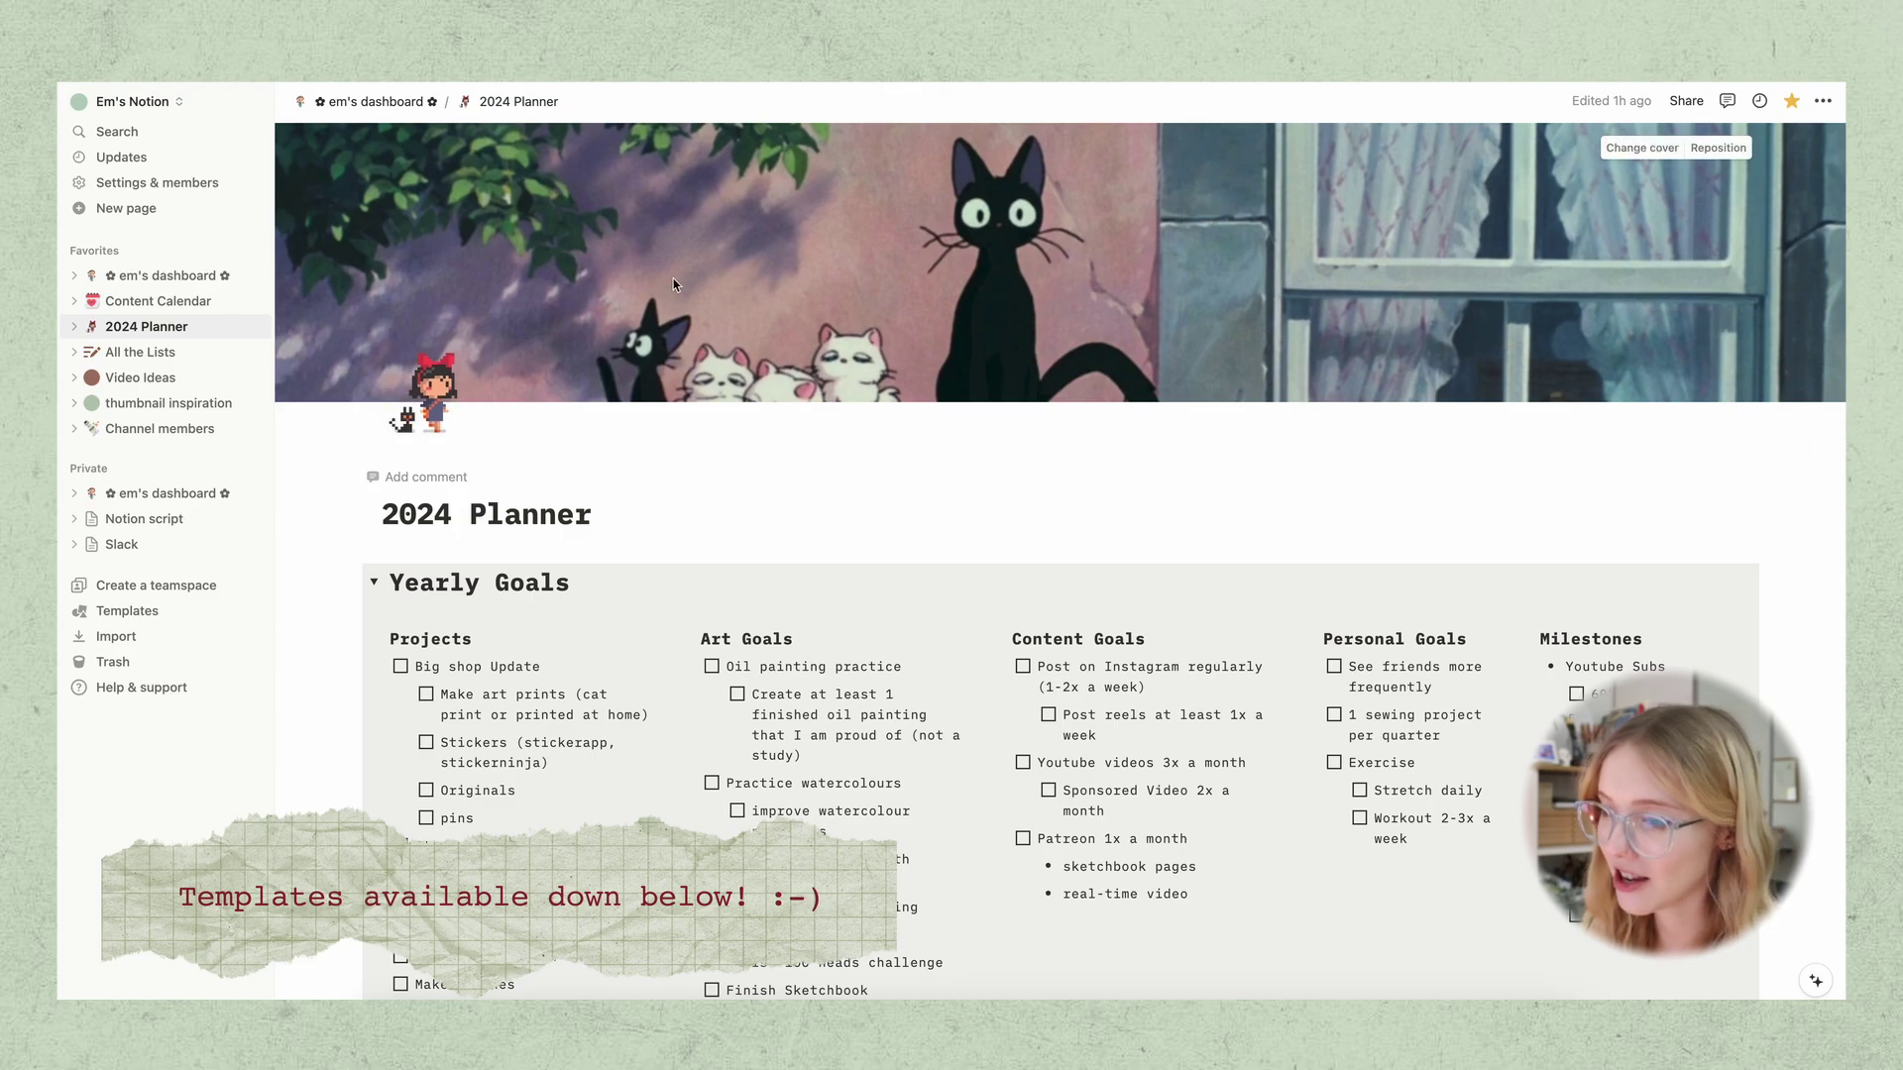
scroll(335, 661, down, 1)
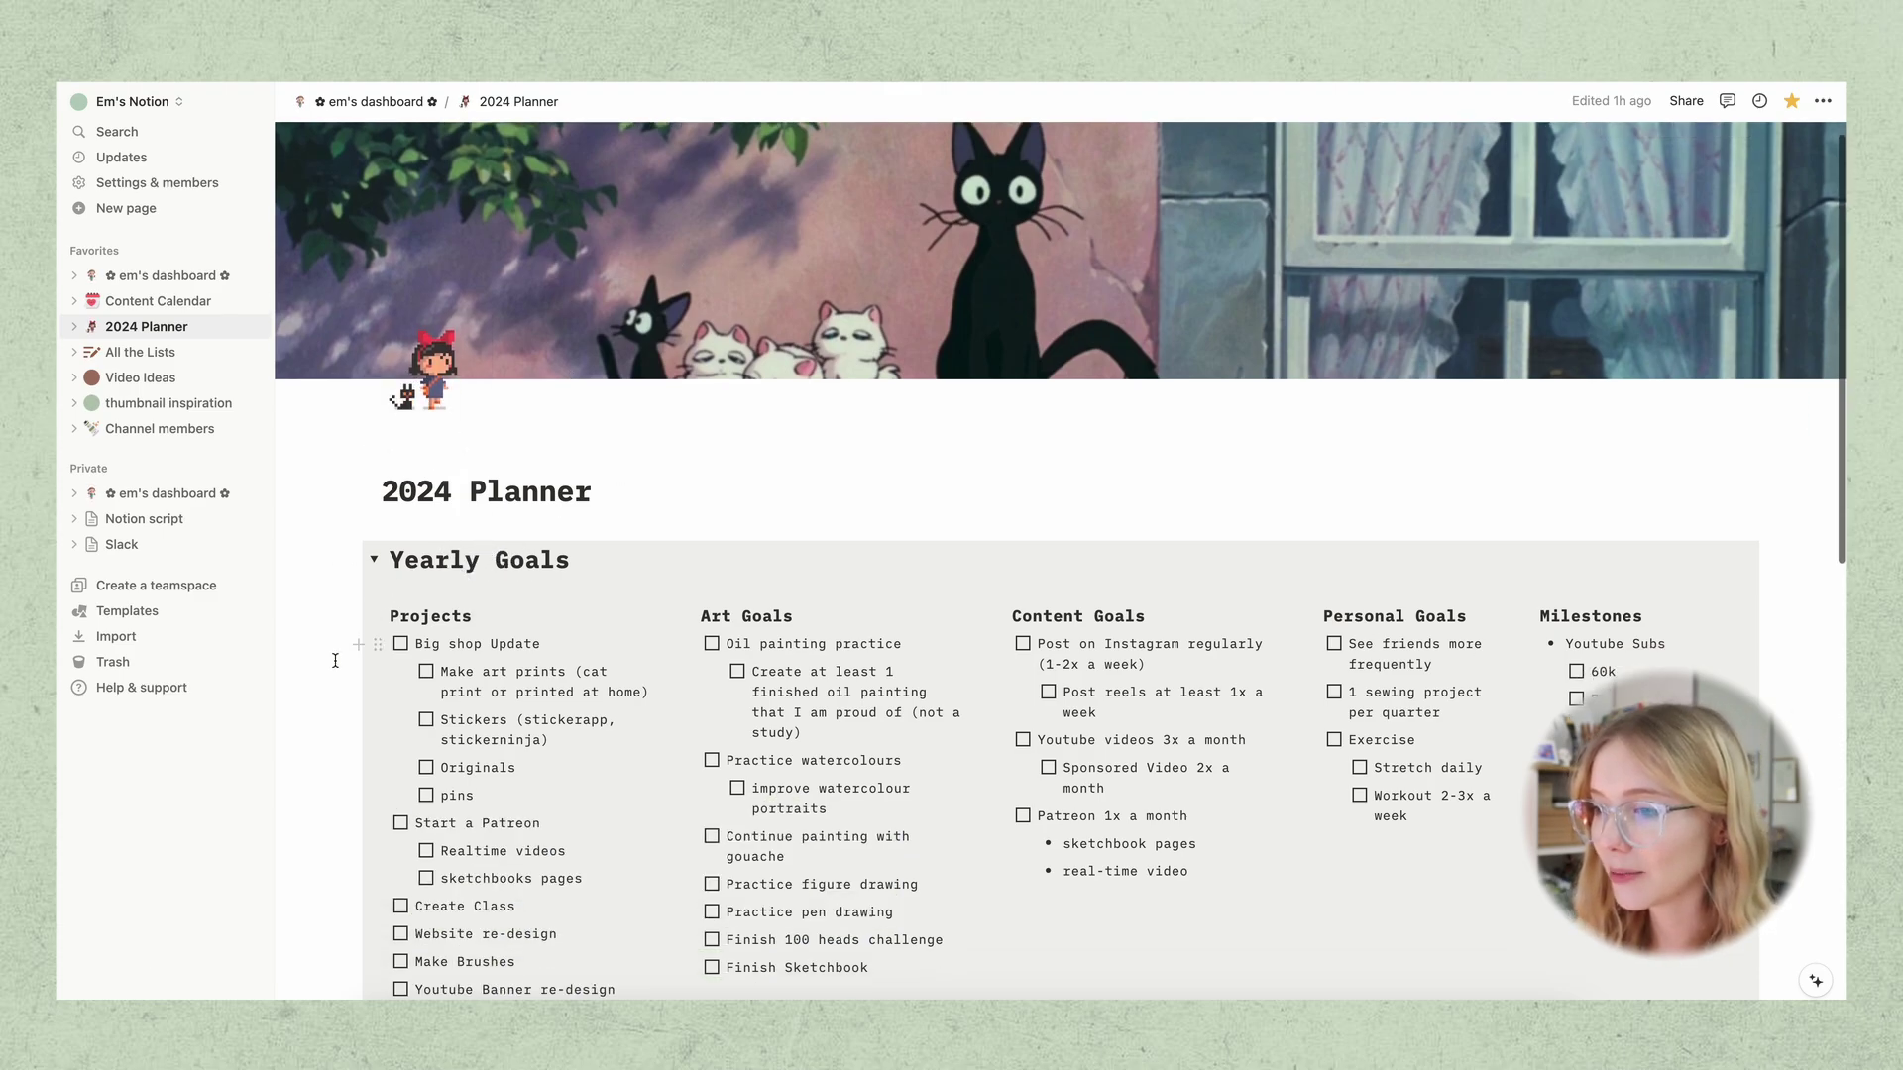
scroll(335, 661, down, 5)
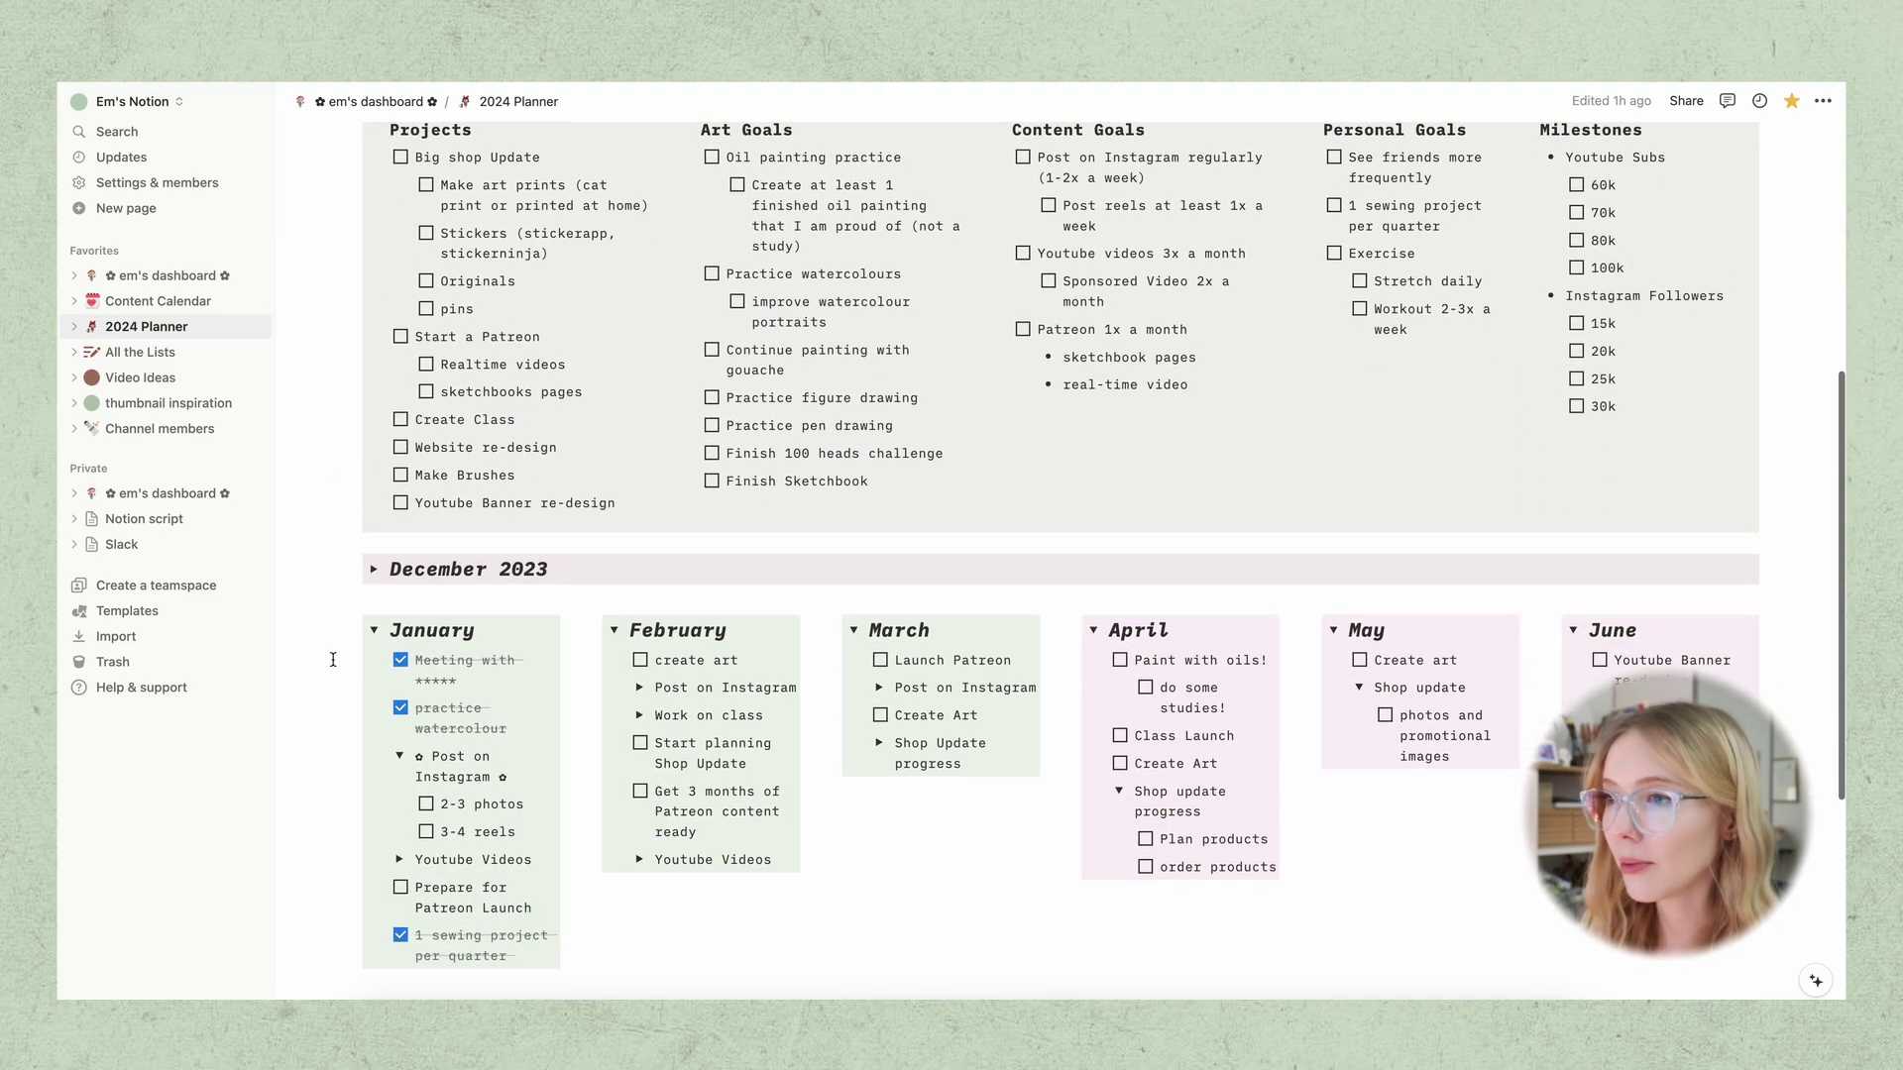
scroll(333, 660, down, 5)
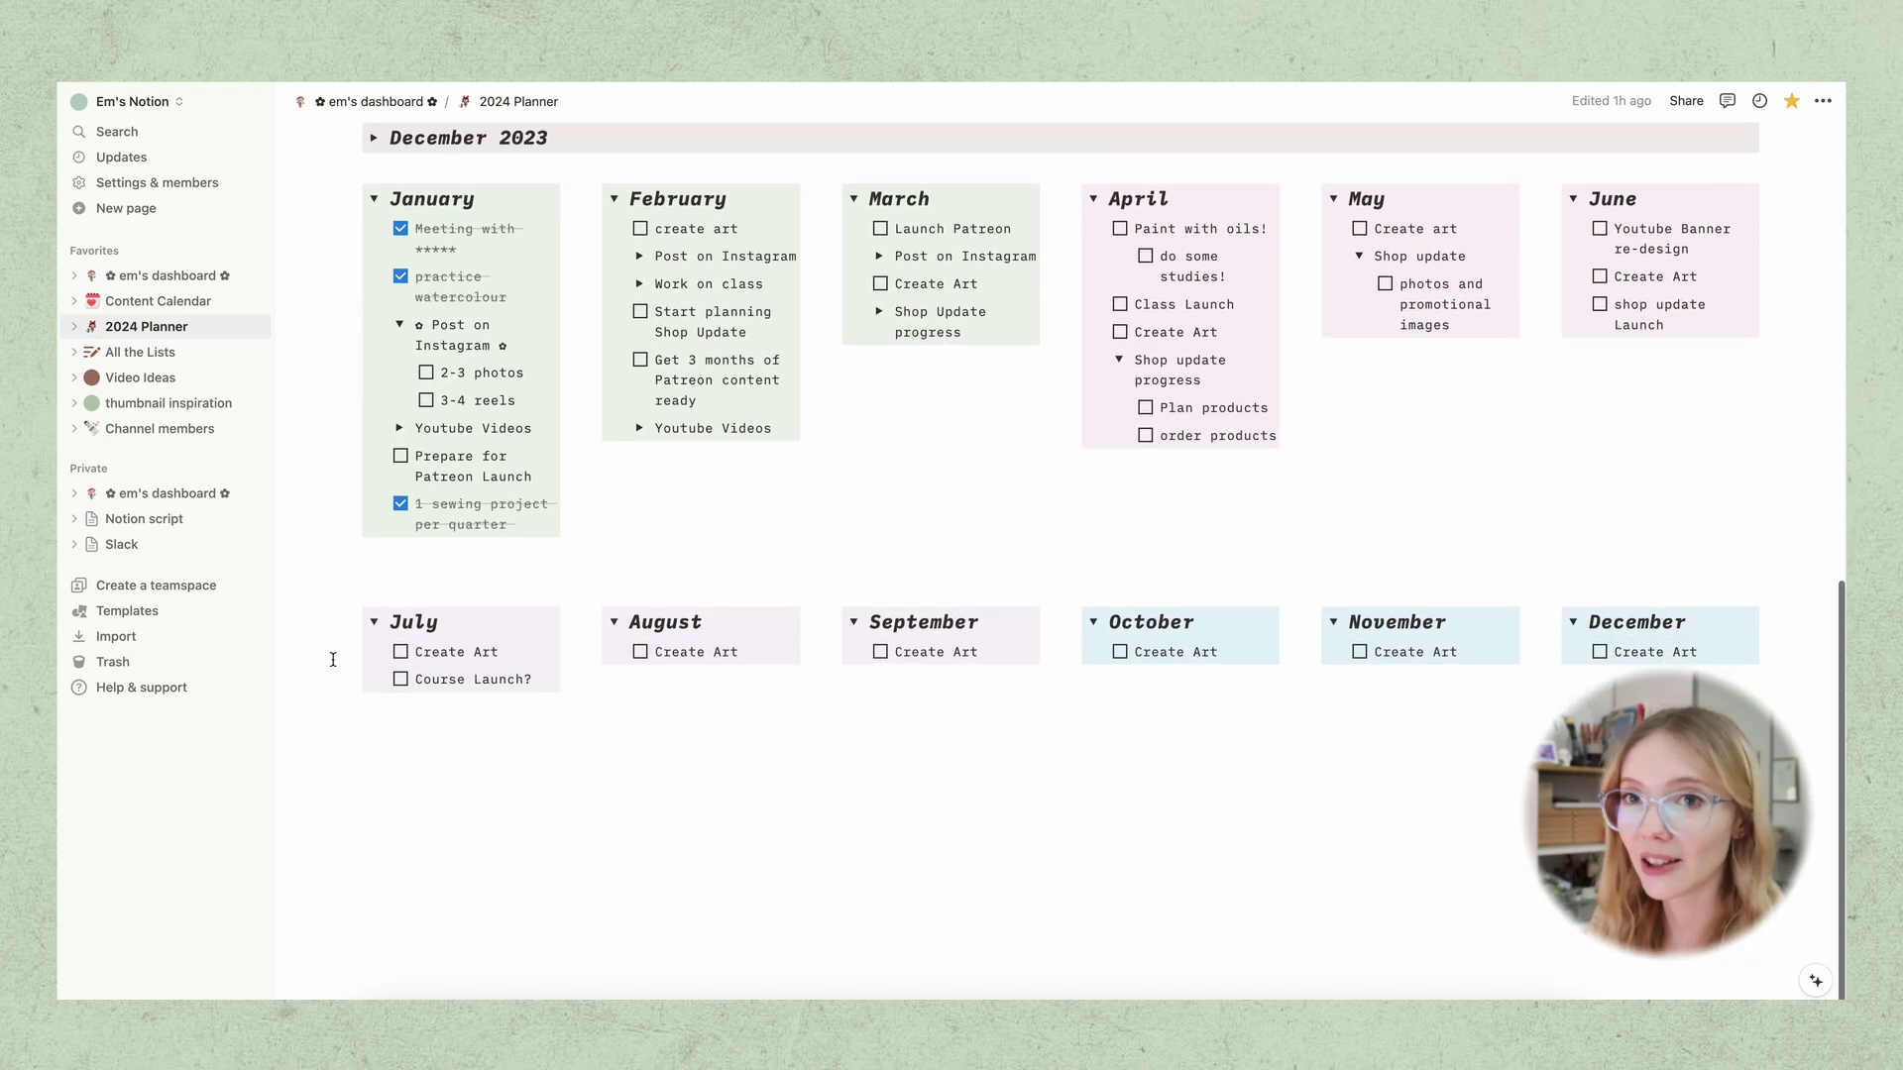
Examine the planner's Yearly Goals categories and compare them with the monthly task lists
scroll(333, 660, up, 8)
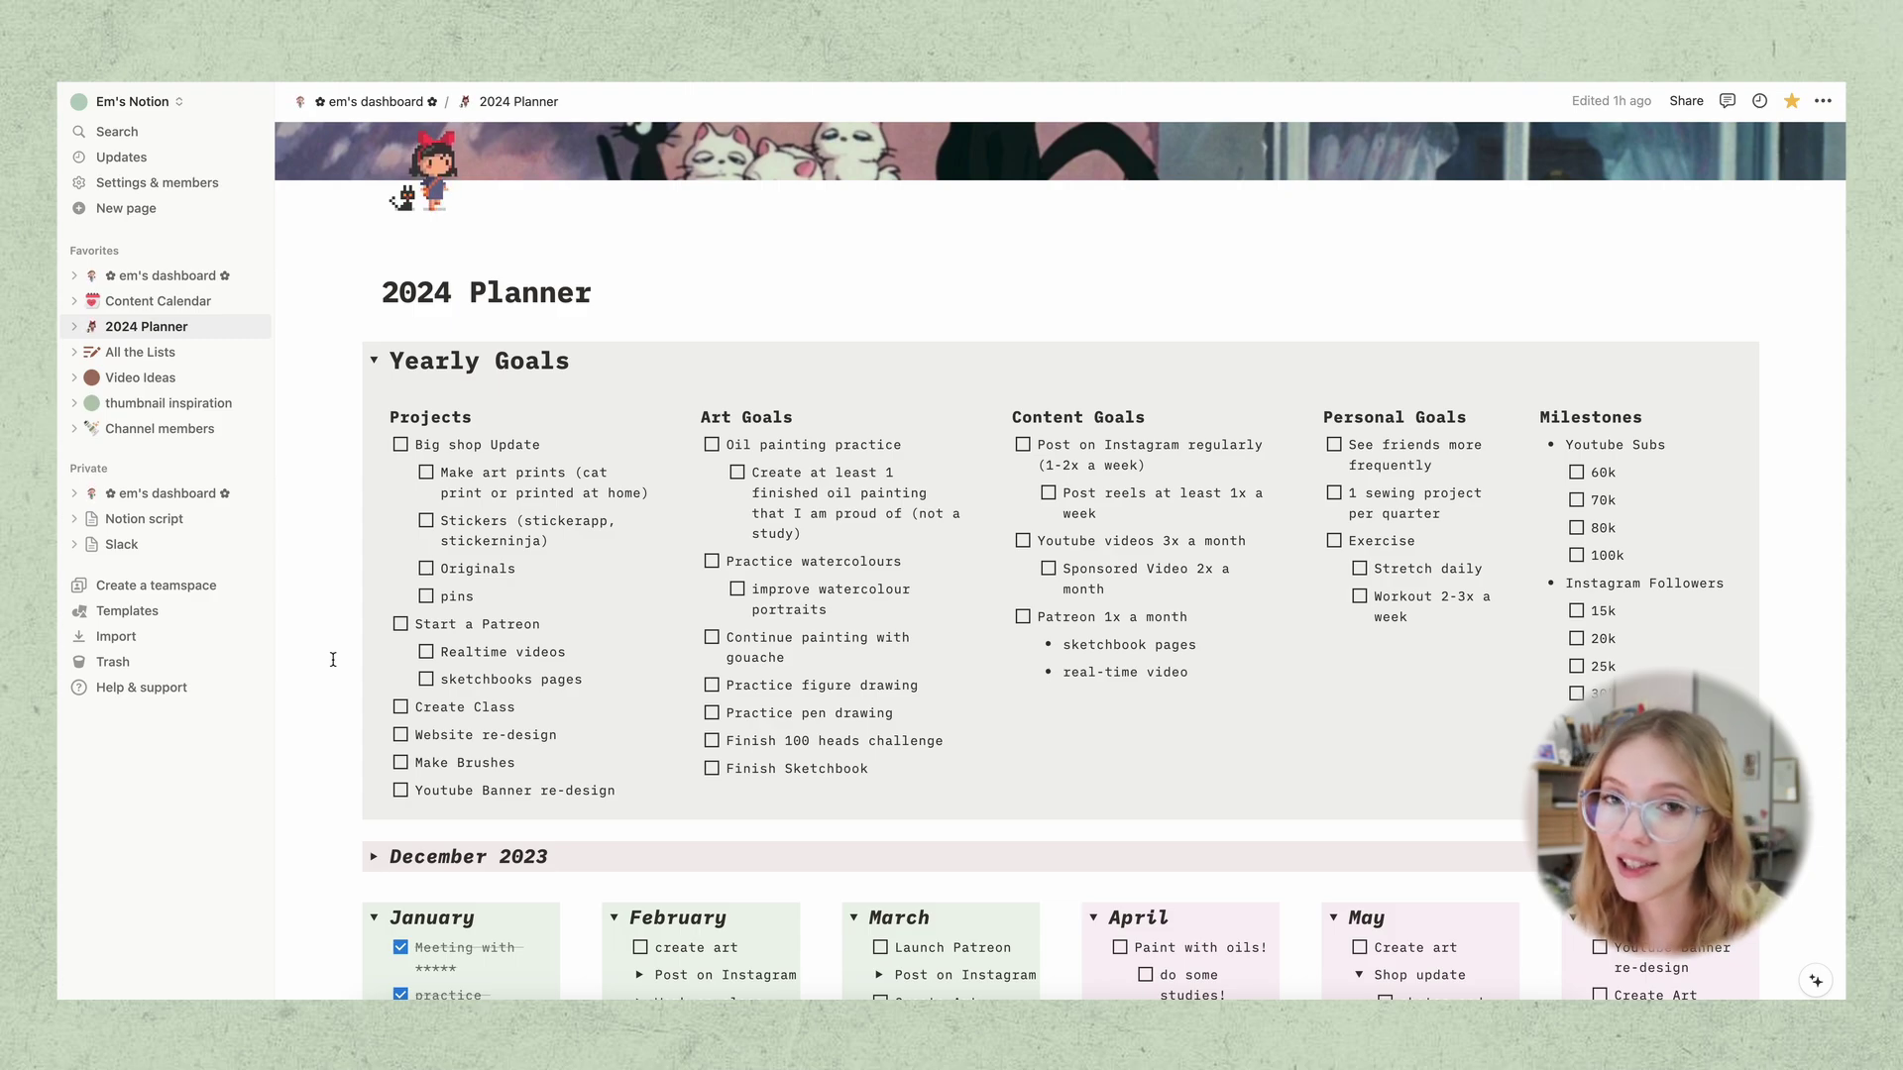
scroll(333, 659, down, 2)
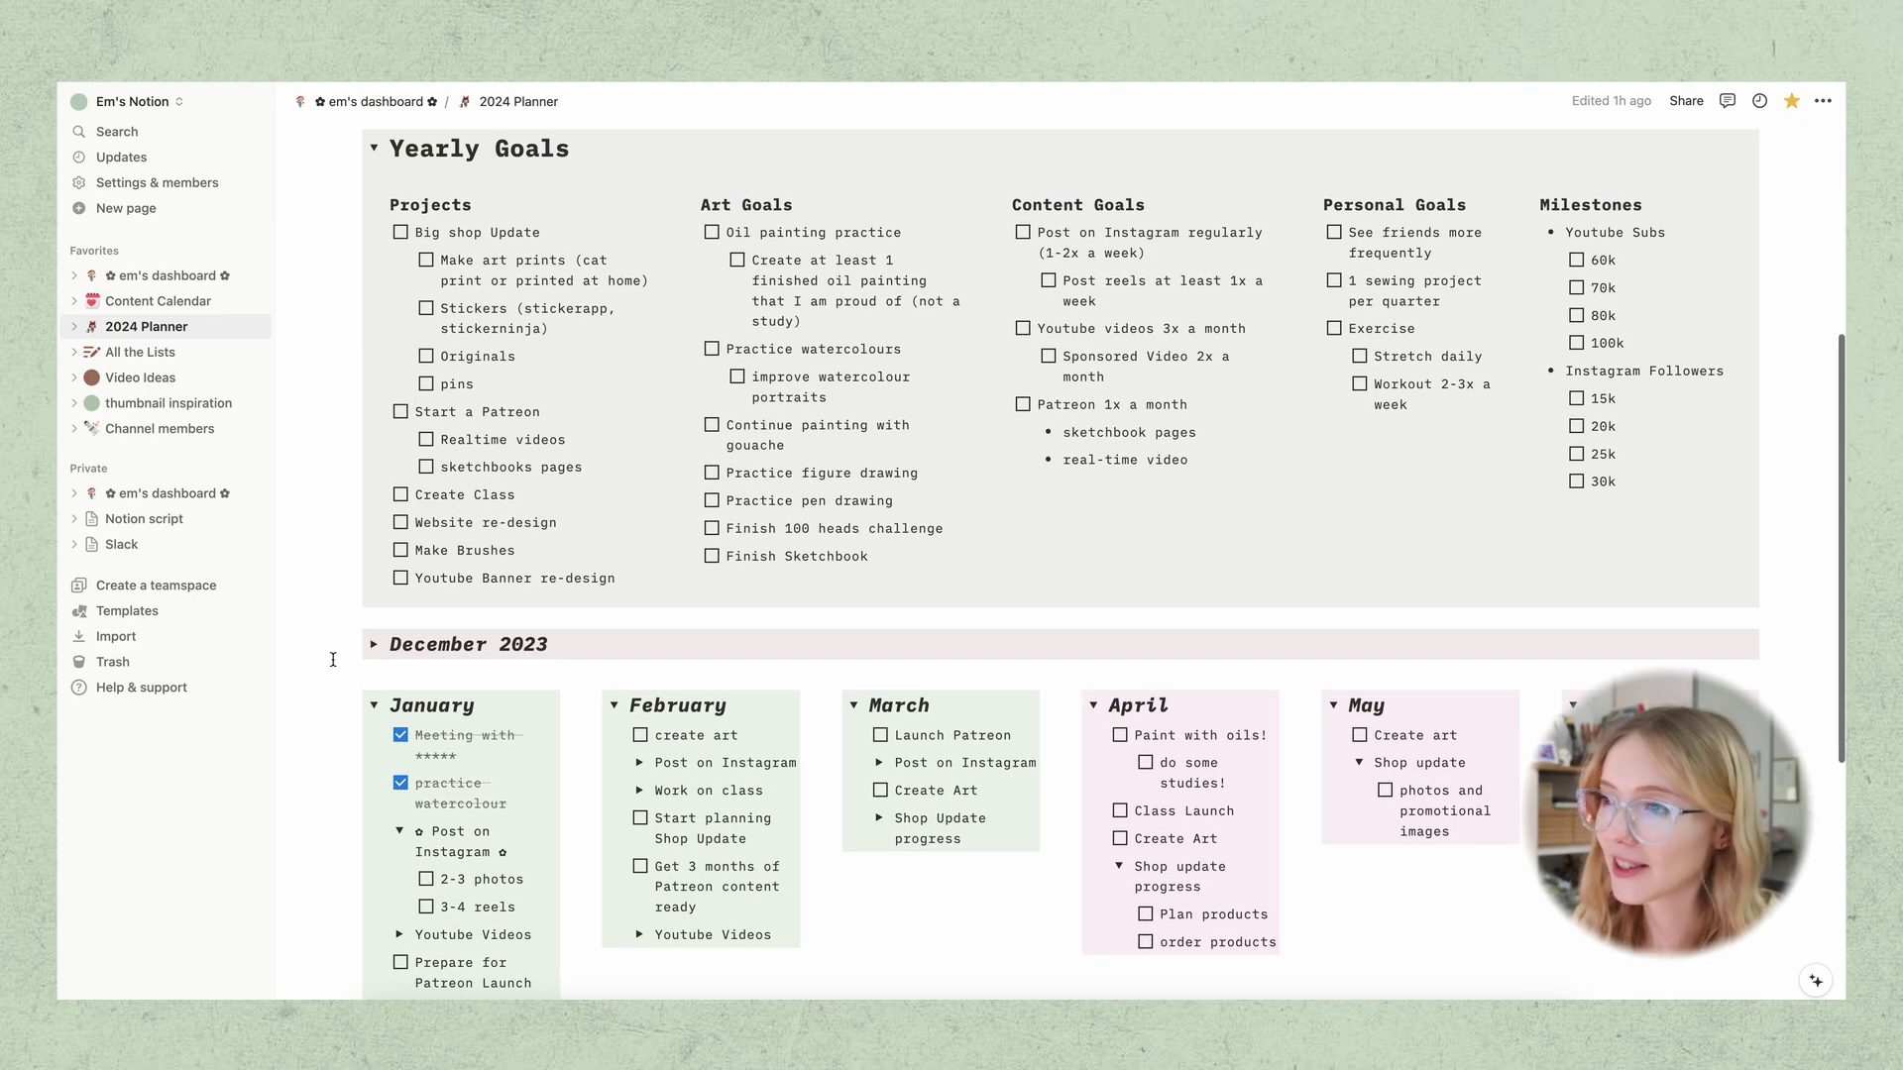
scroll(333, 659, up, 1)
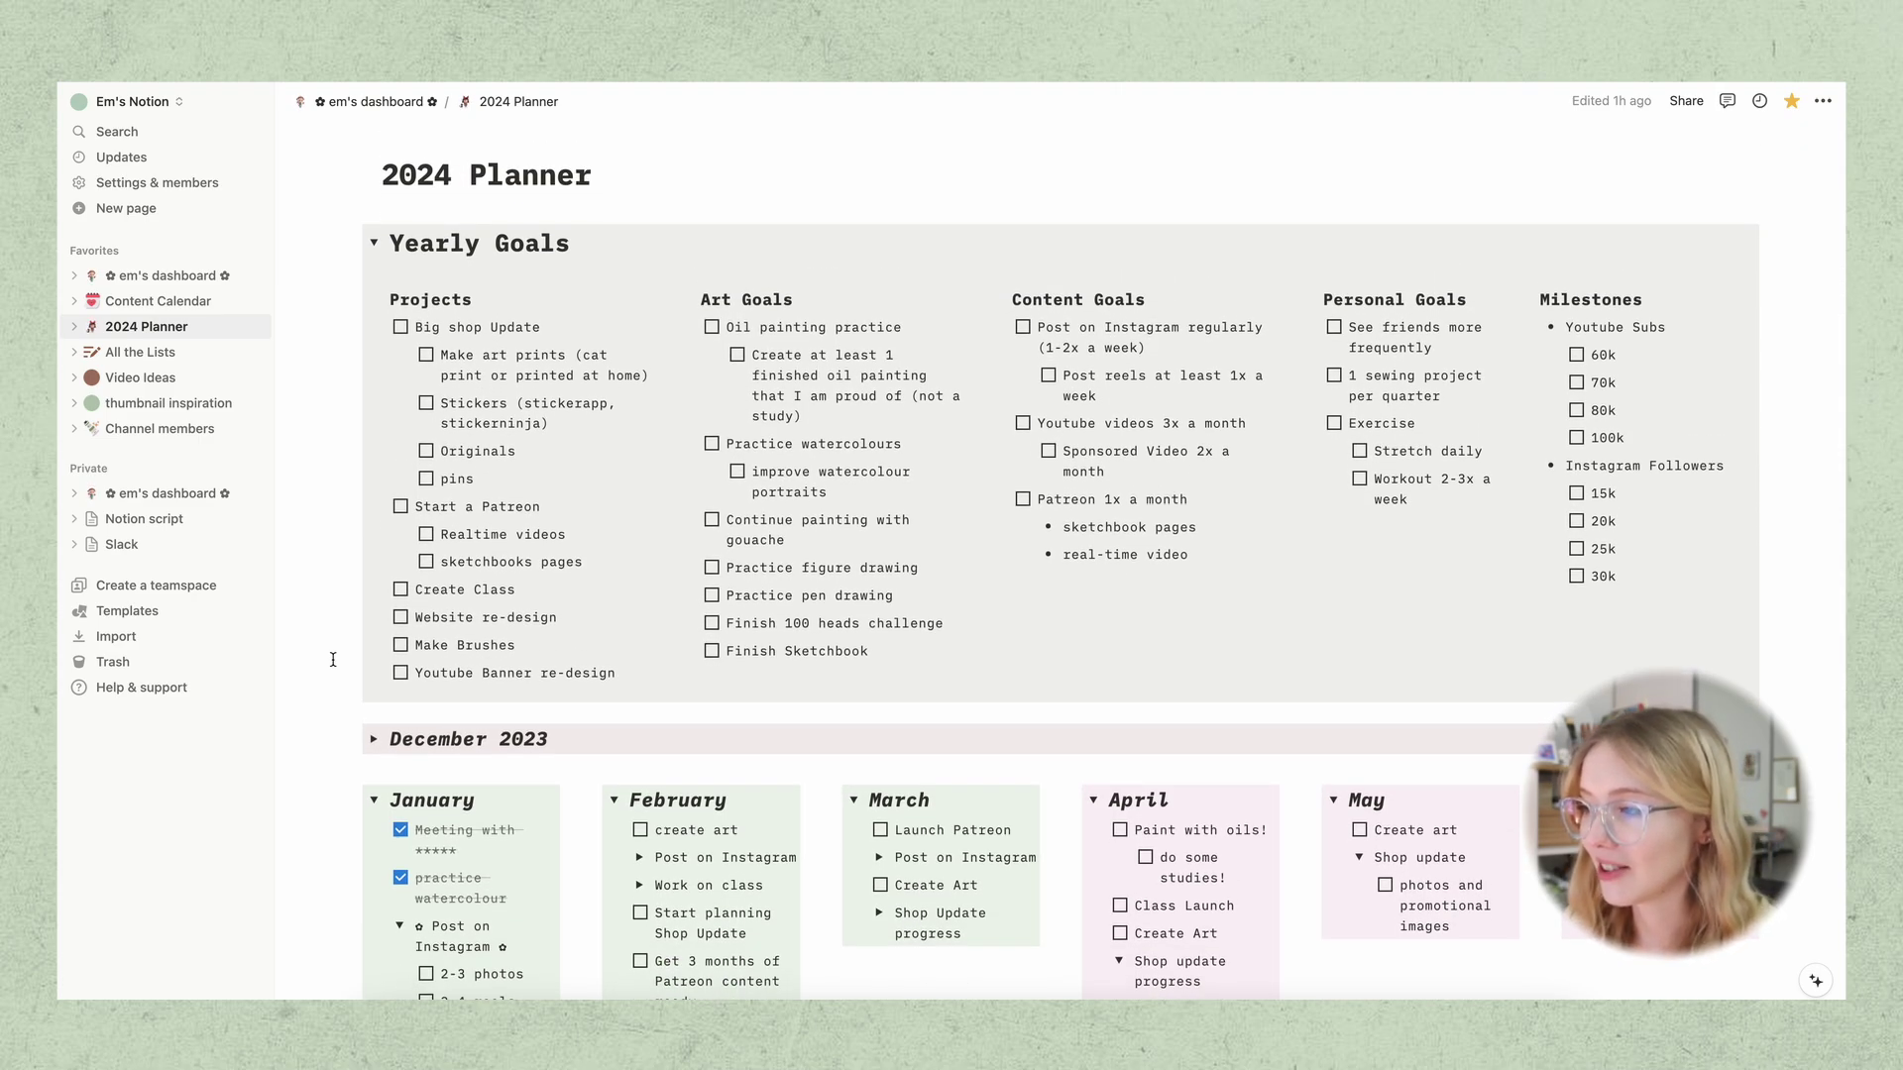
scroll(333, 659, down, 5)
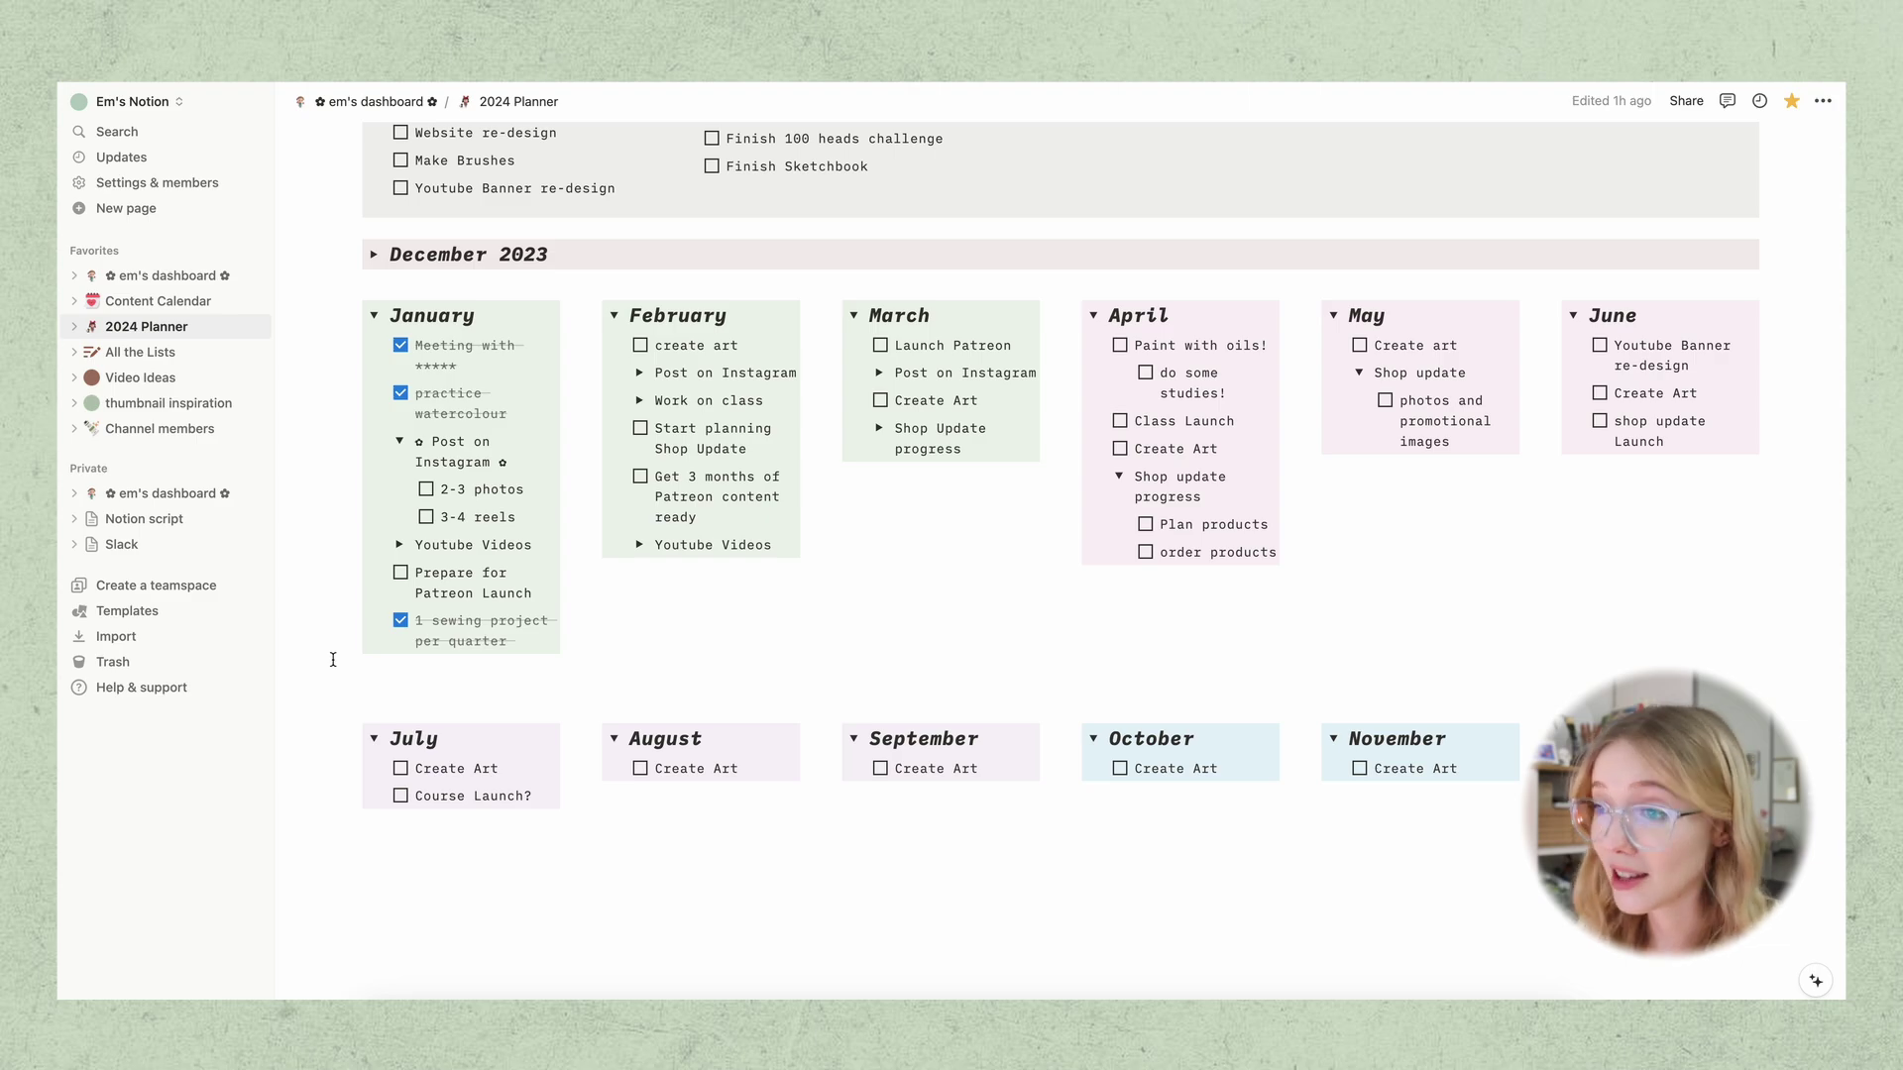
scroll(333, 660, up, 10)
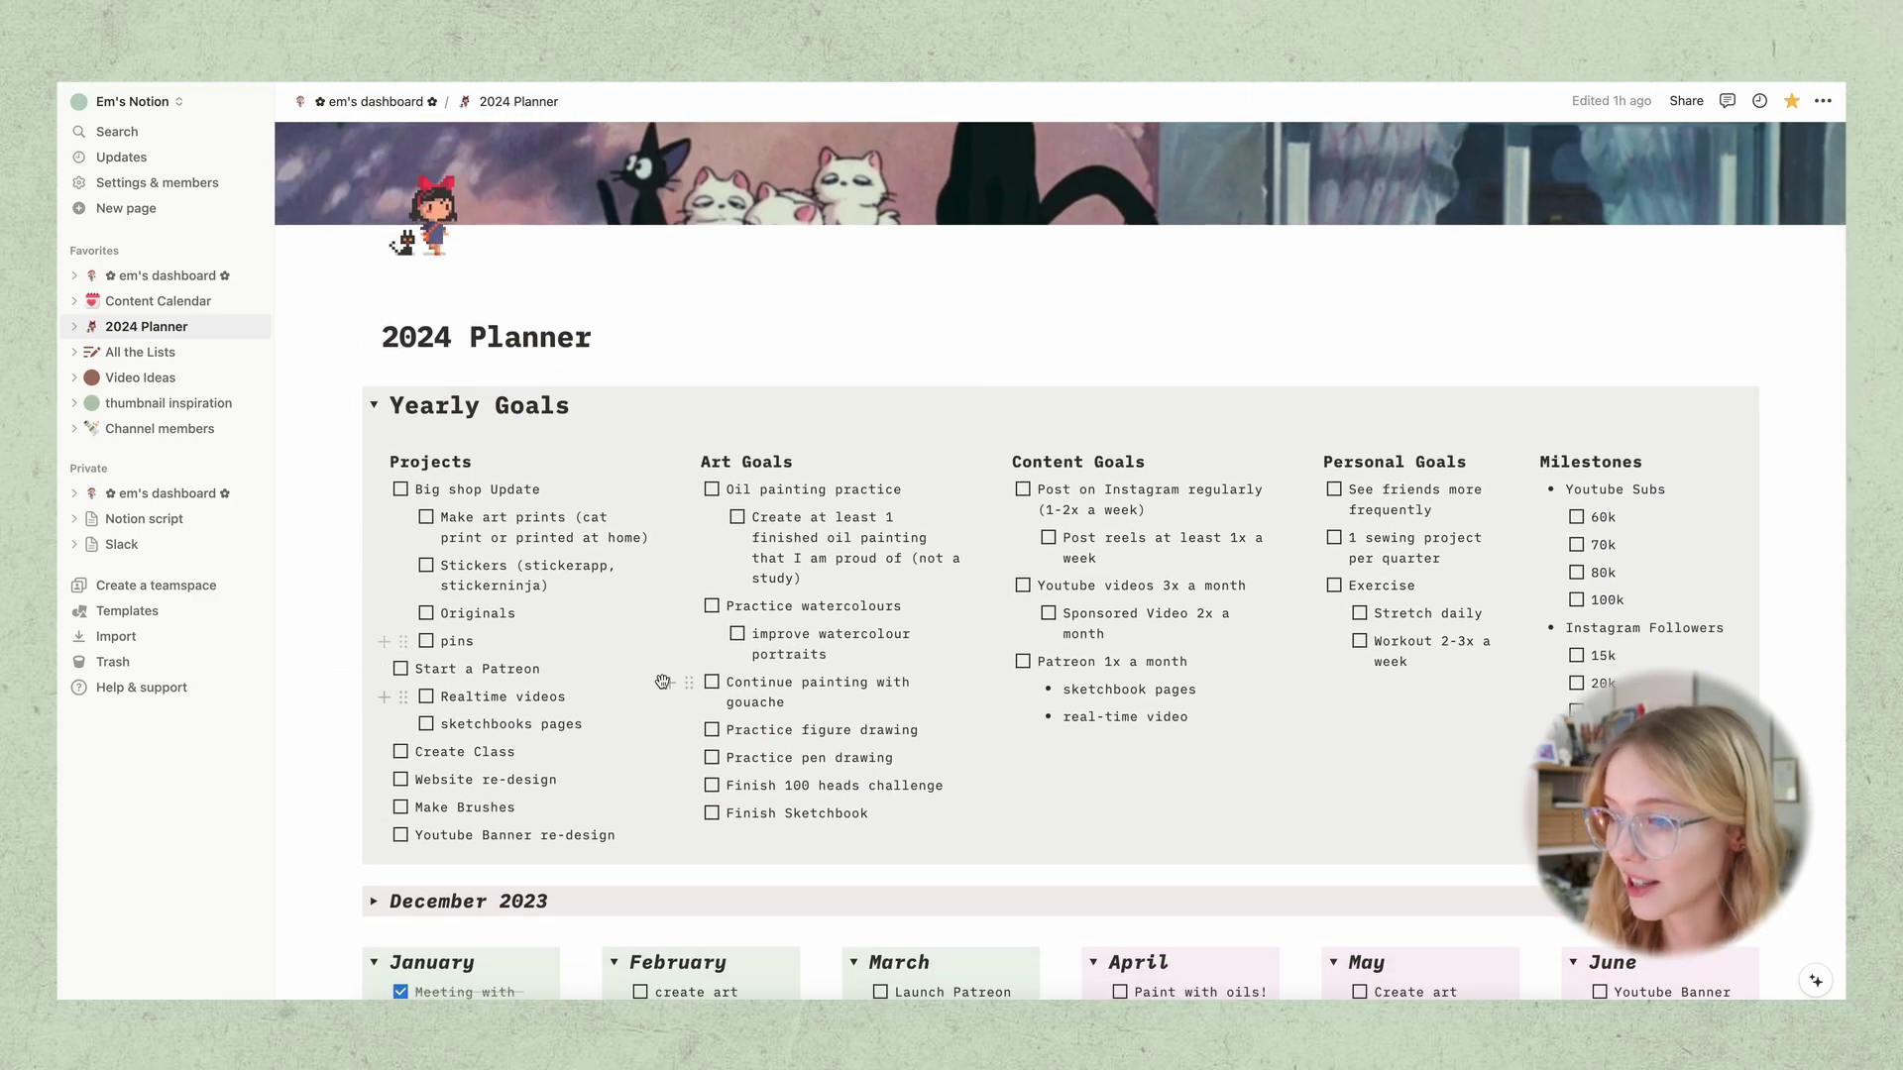
scroll(786, 916, down, 3)
scroll(786, 917, down, 5)
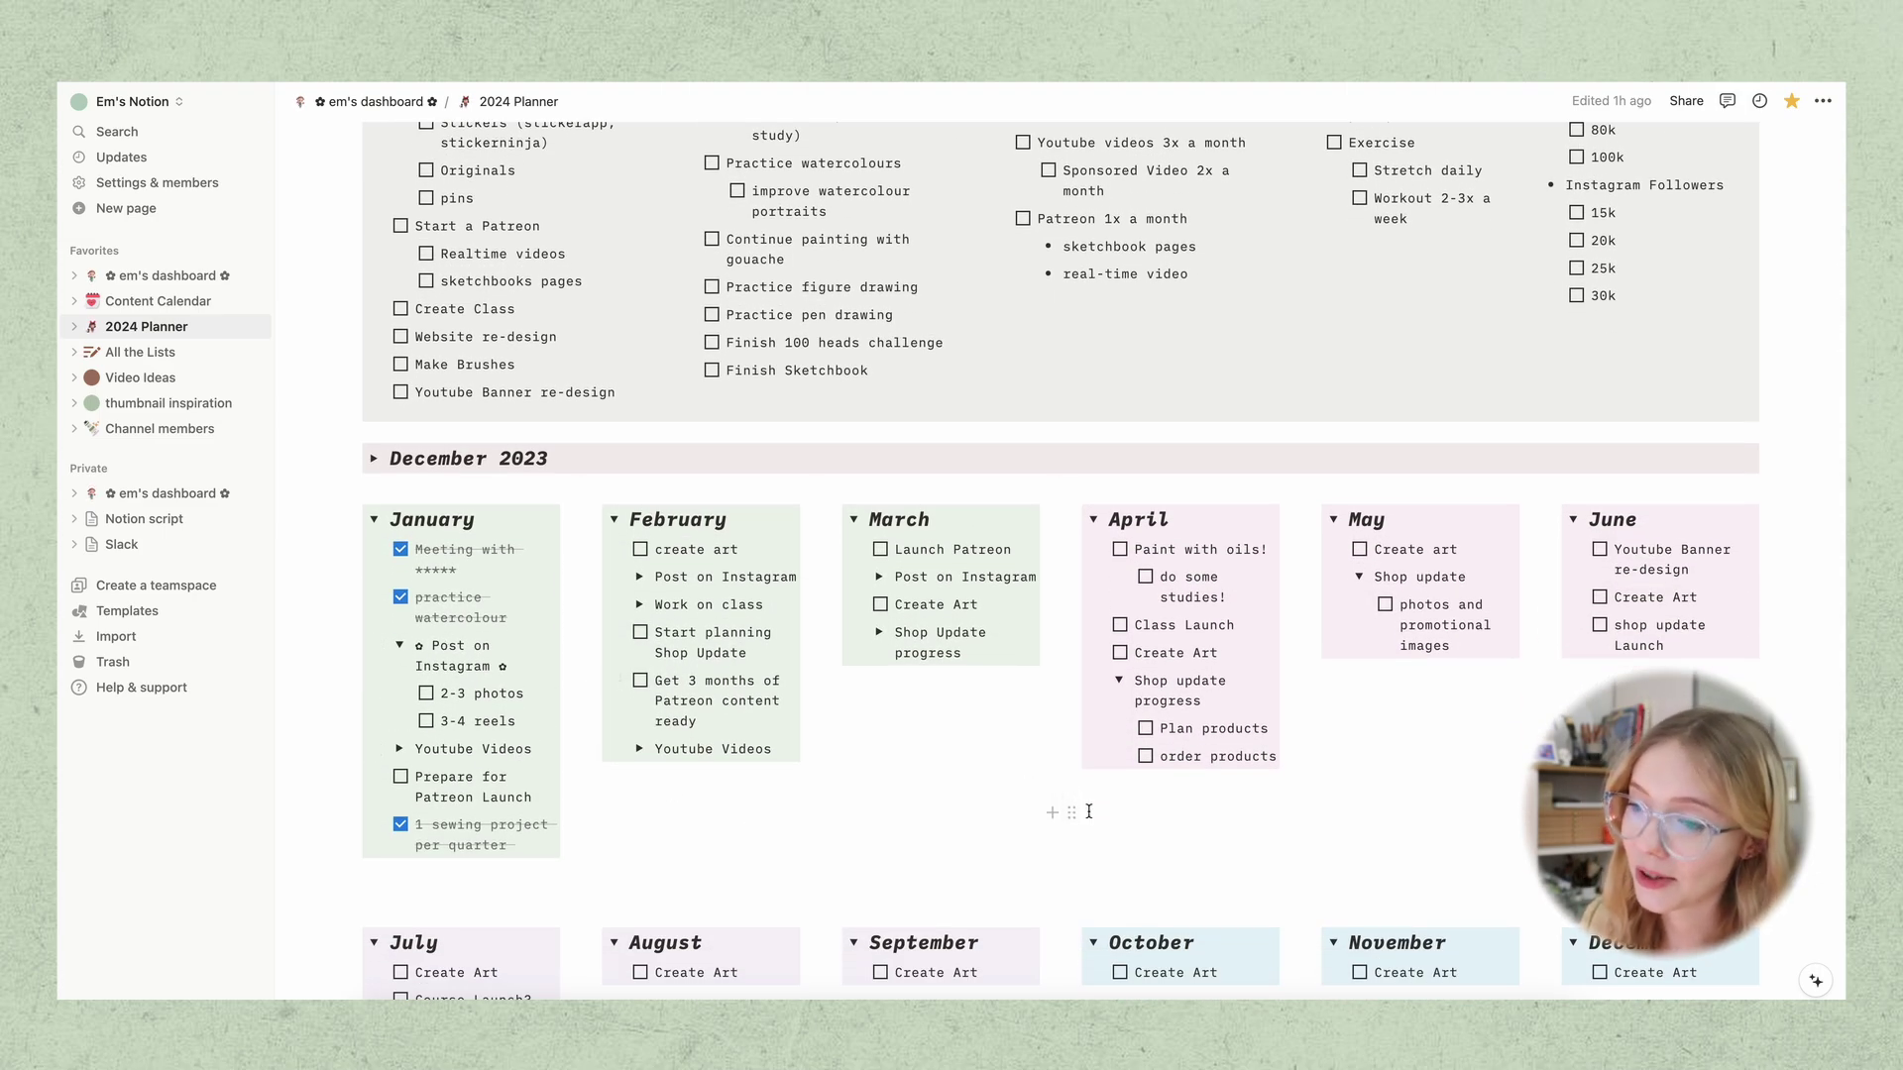
scroll(305, 771, down, 1)
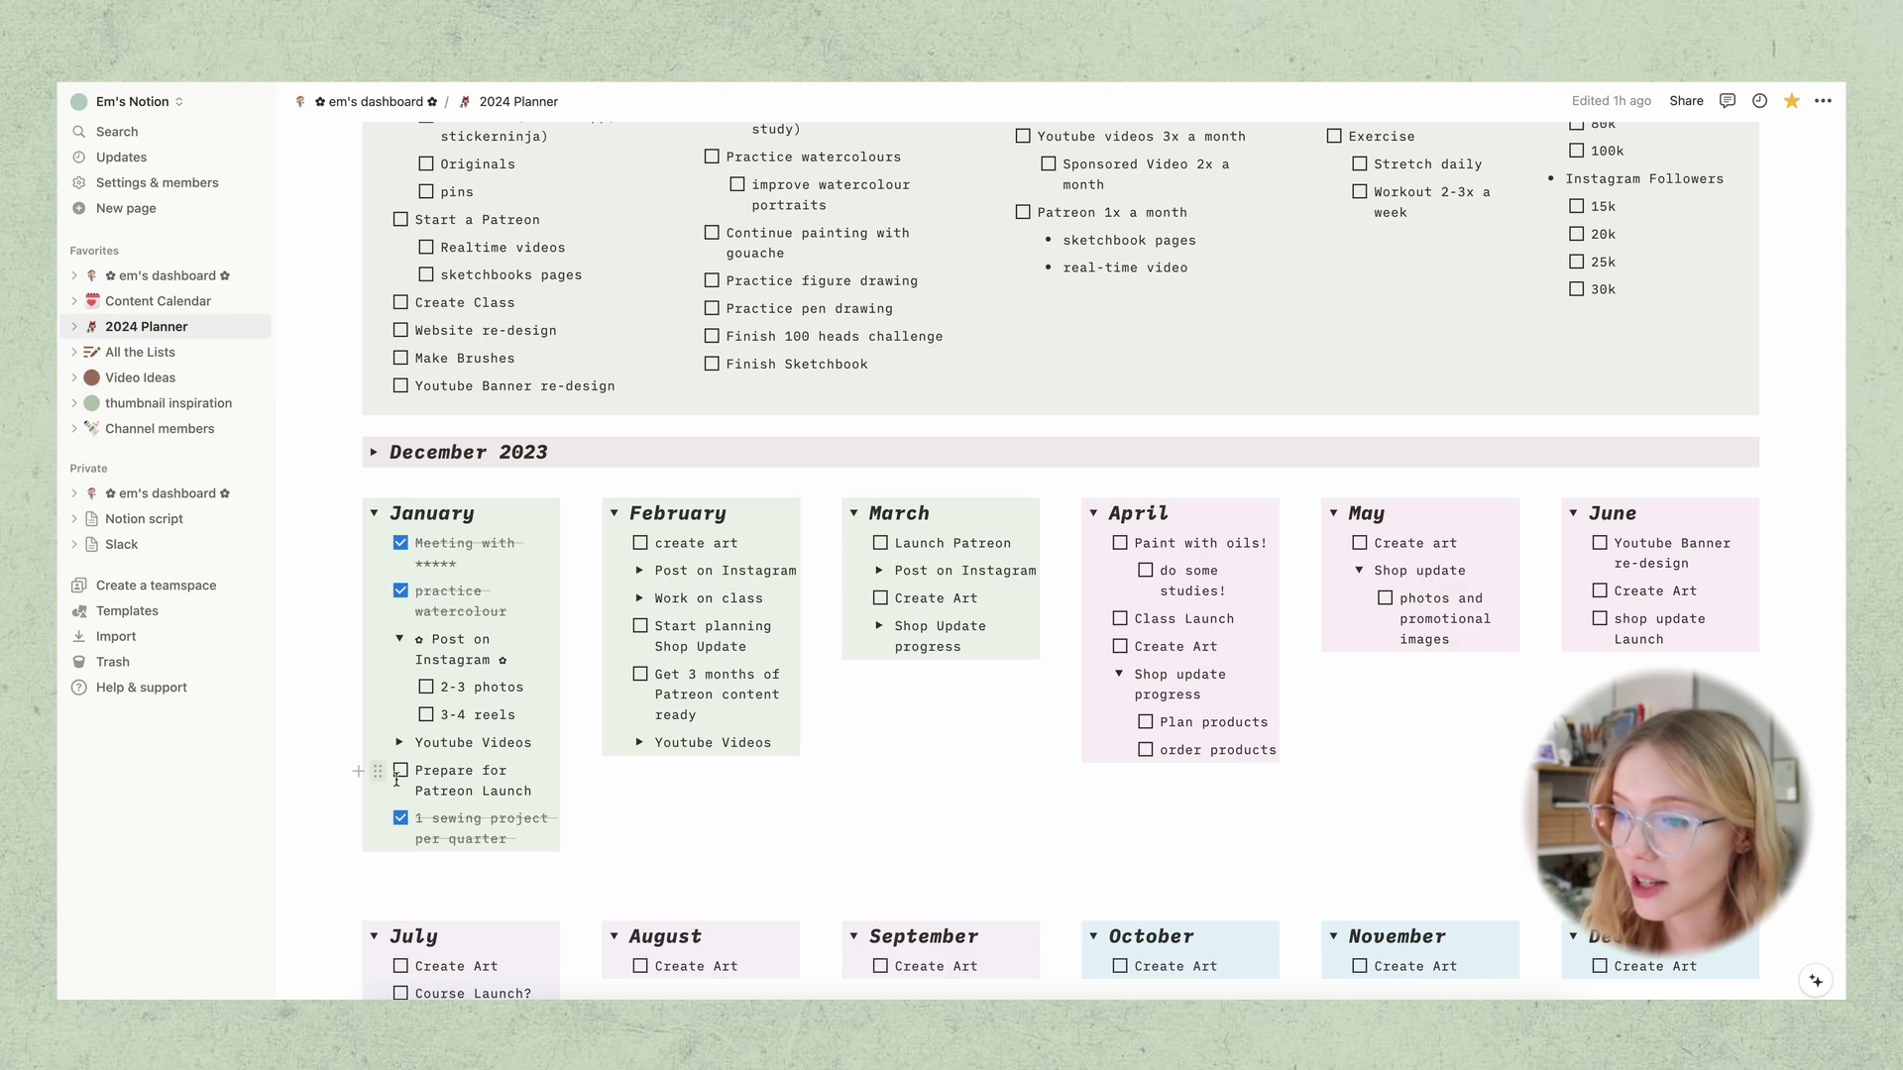
Move the "Prepare for Patreon Launch" to-do above the Youtube Videos toggle in the January list
scroll(374, 769, down, 1)
drag(373, 766, 385, 716)
scroll(1069, 698, down, 1)
scroll(385, 716, down, 1)
Demonstrate collapsing and re-expanding the planner's Yearly Goals section
scroll(737, 844, up, 5)
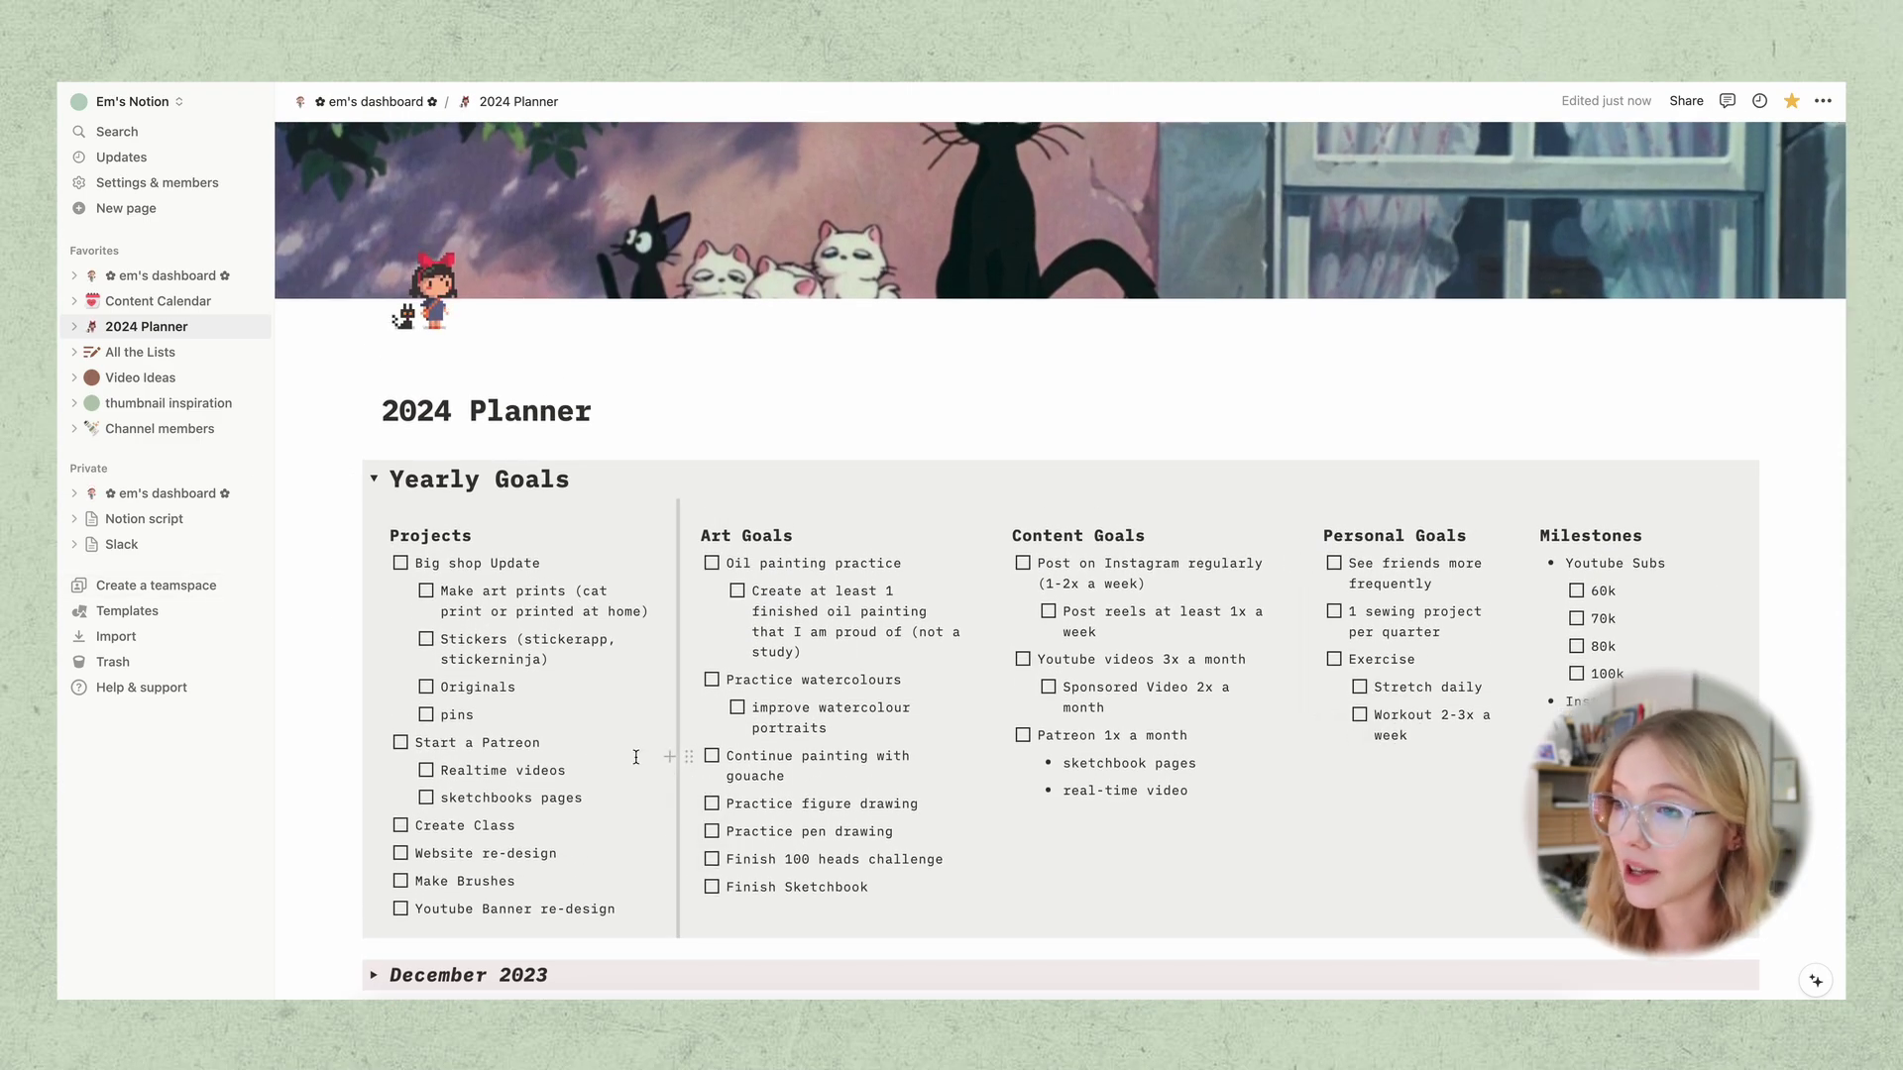
click(376, 481)
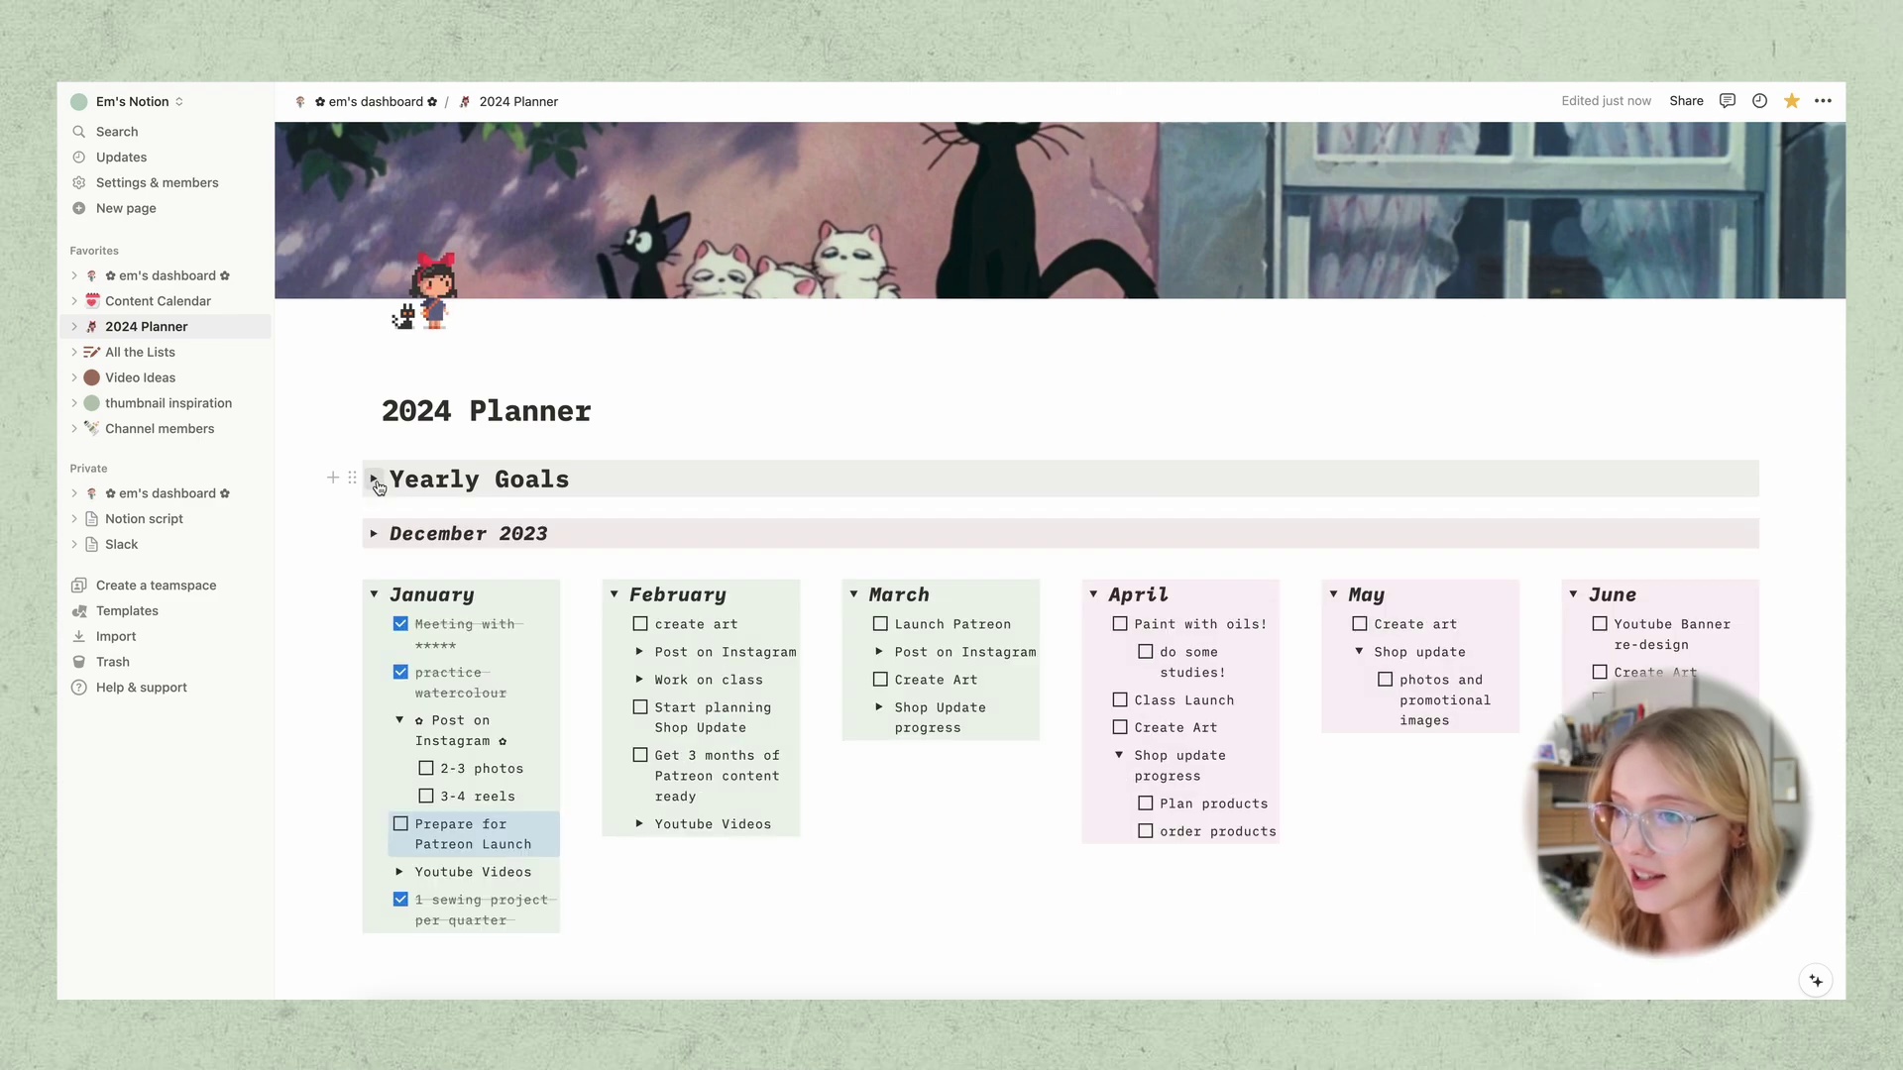
click(376, 481)
click(375, 480)
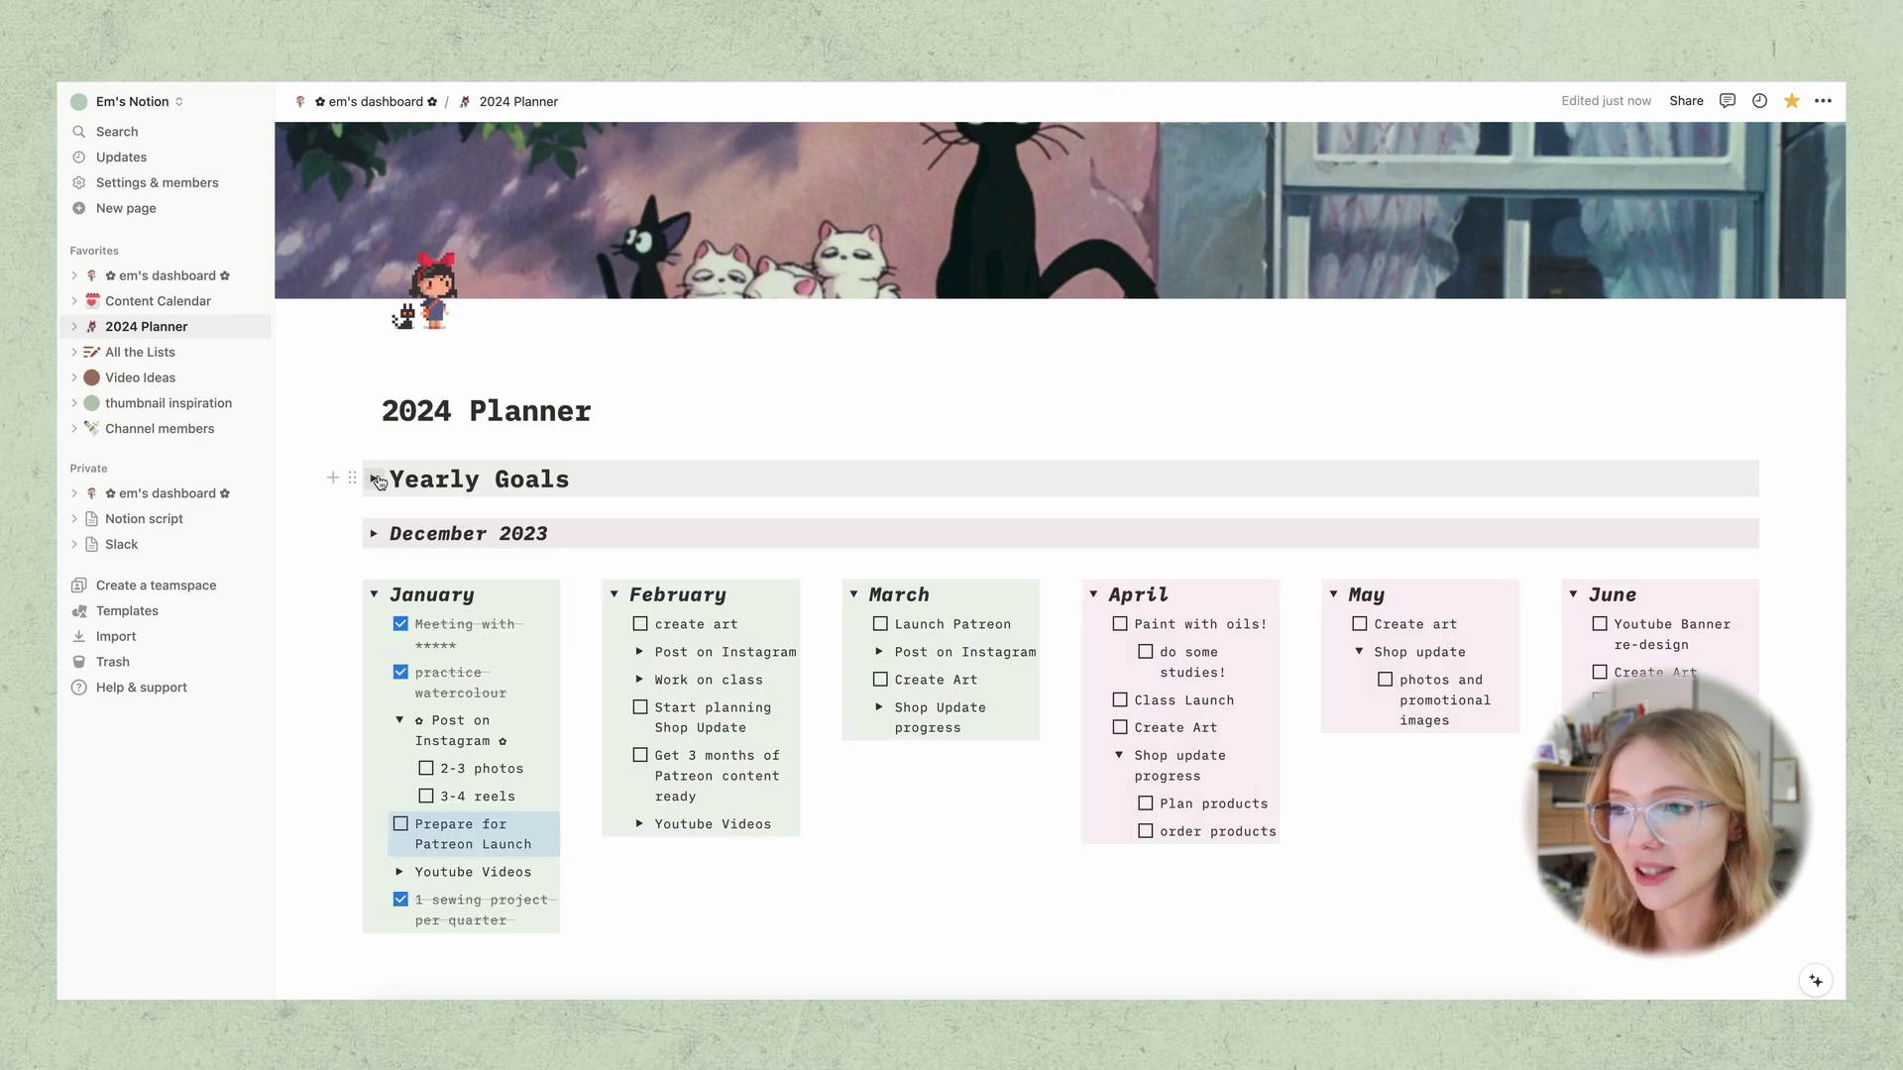
click(375, 480)
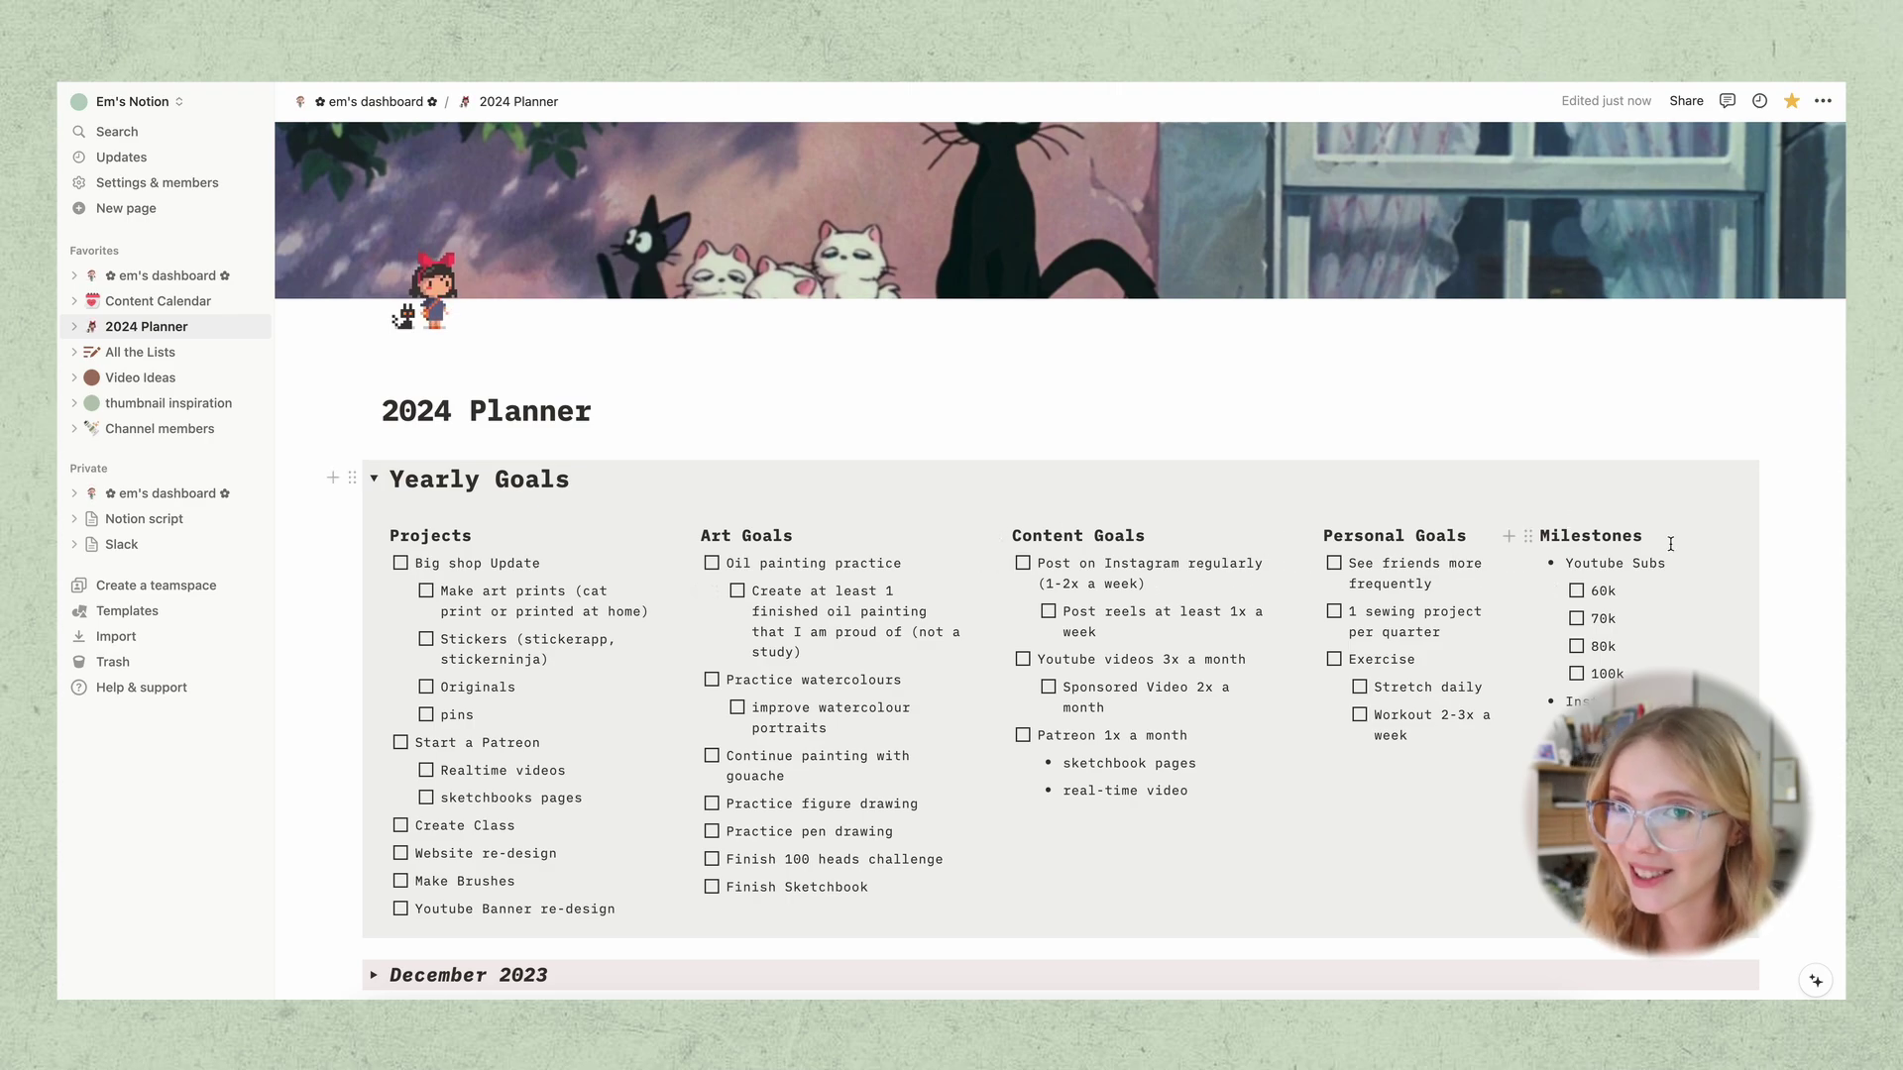
Review the Yearly Goals columns from Projects to Milestones, then look over the month lists from January through December
scroll(1738, 624, down, 1)
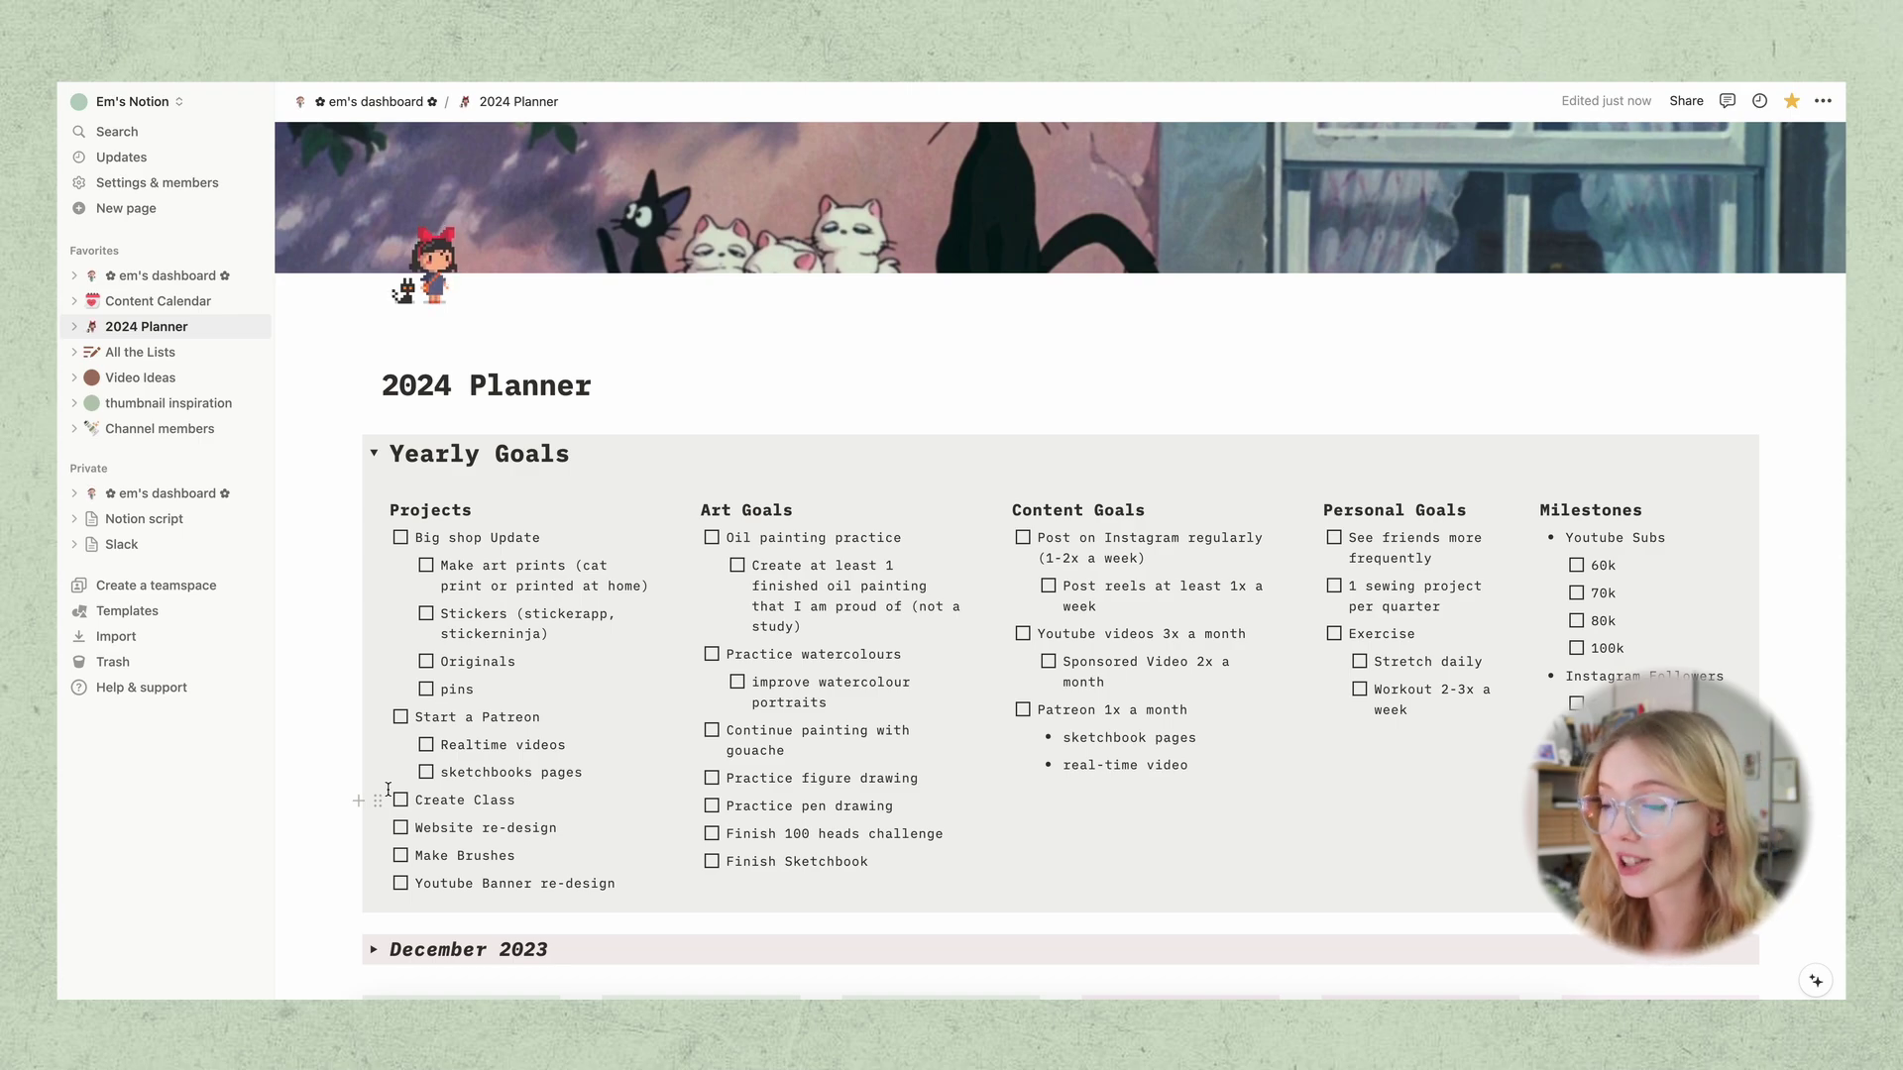
scroll(387, 790, down, 2)
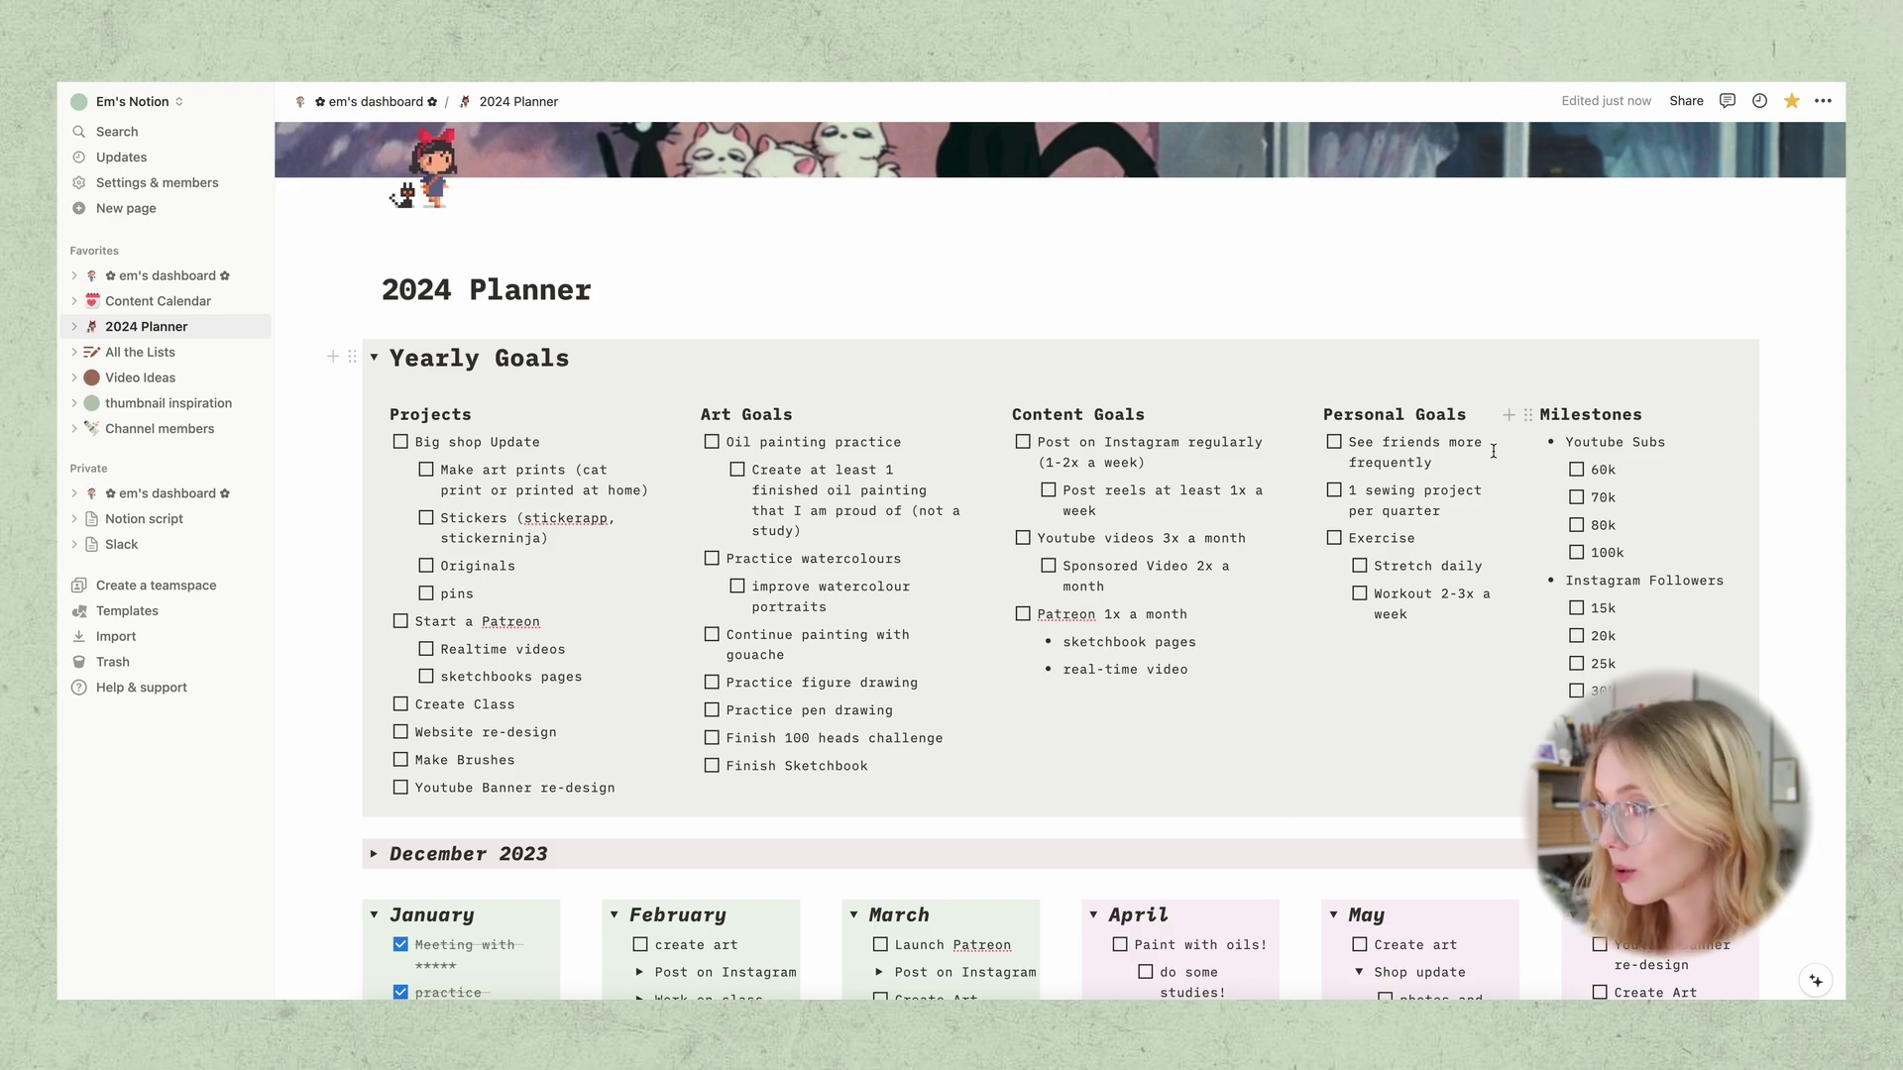
scroll(1497, 474, up, 1)
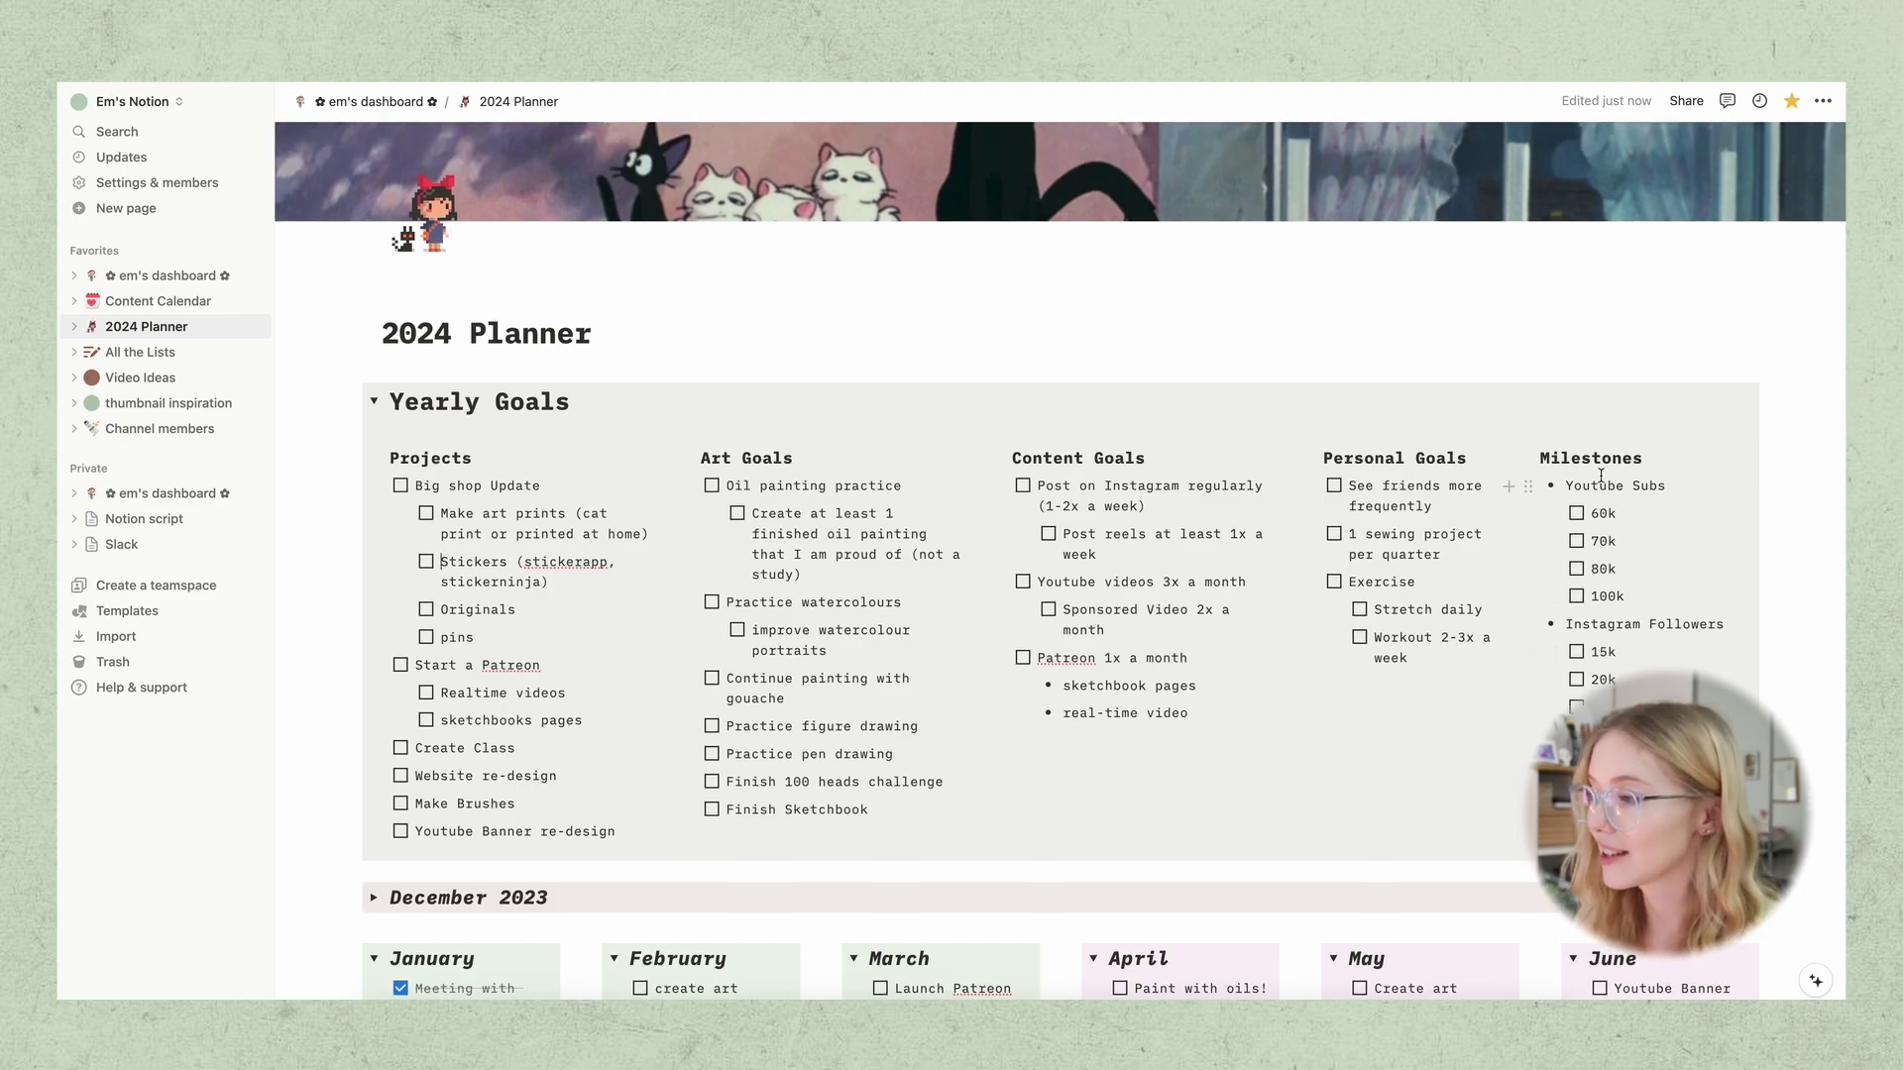
scroll(1175, 658, down, 3)
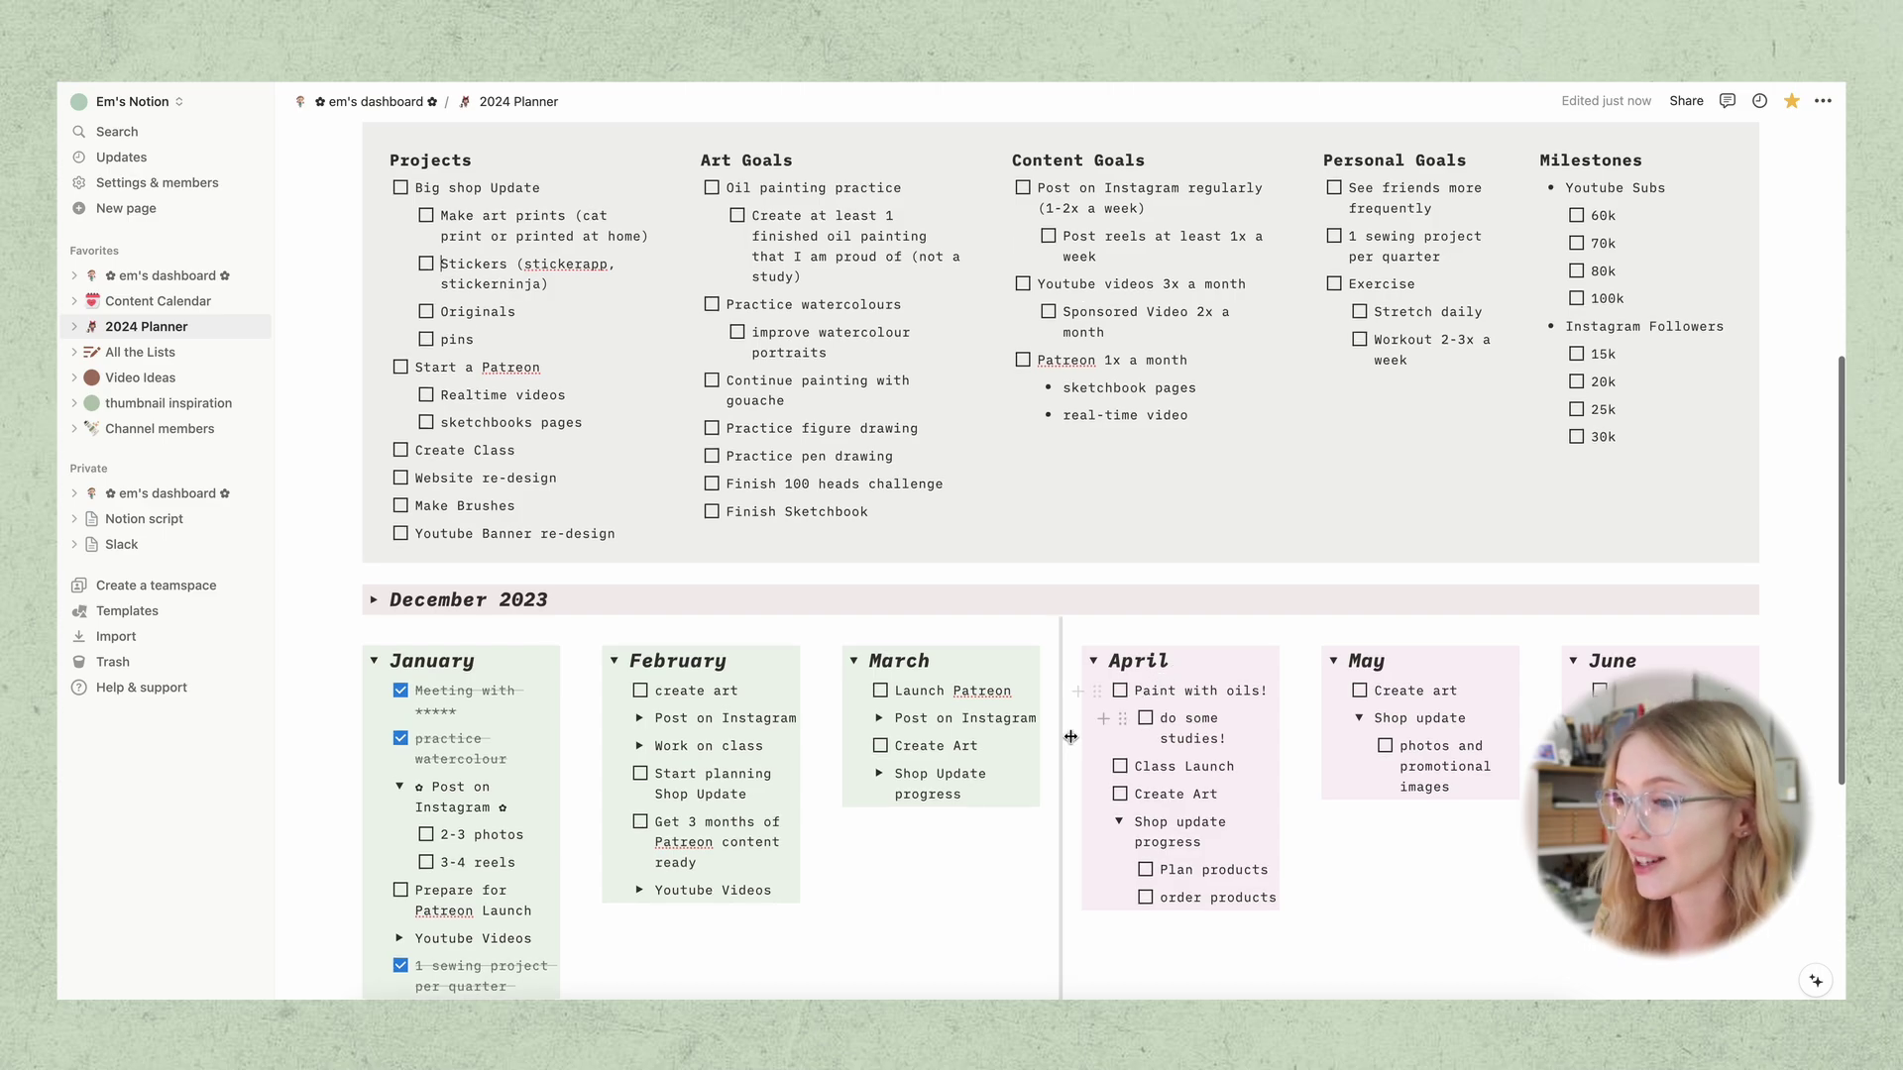
scroll(1057, 768, down, 3)
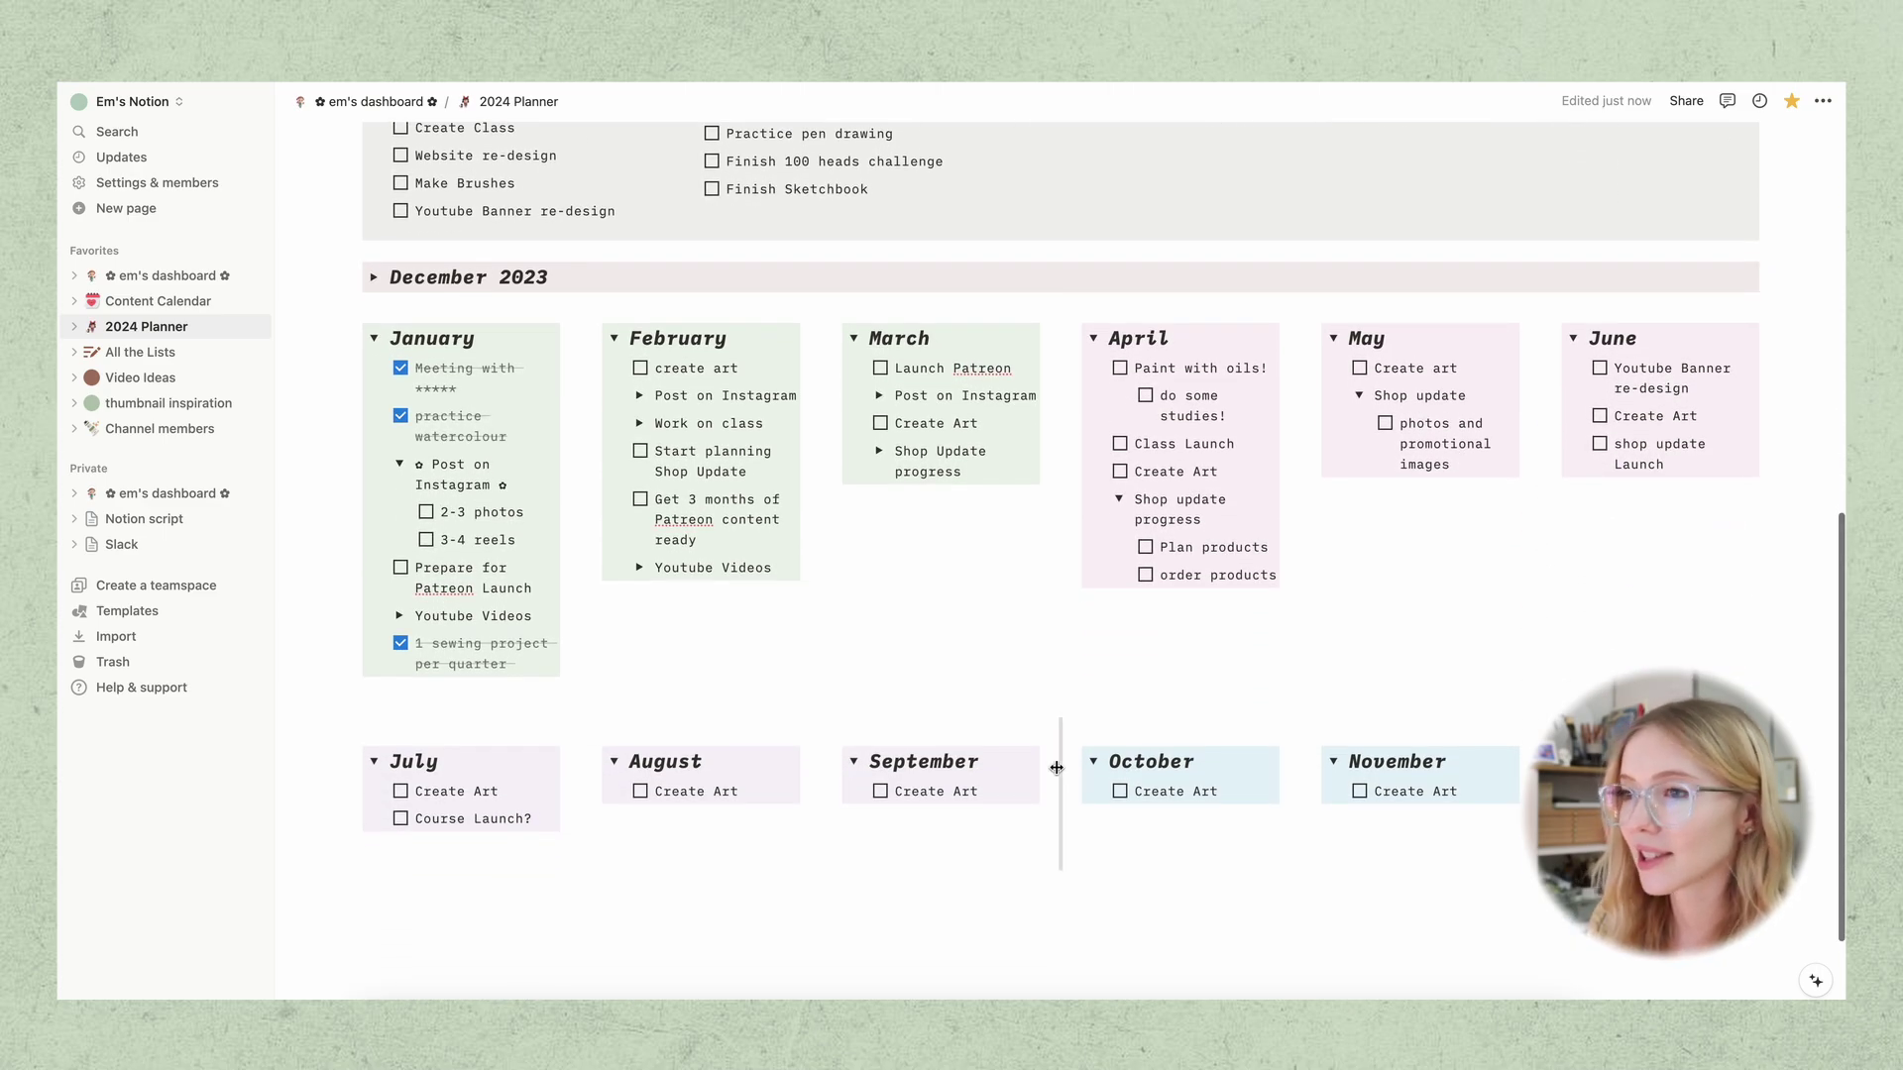
scroll(621, 534, down, 1)
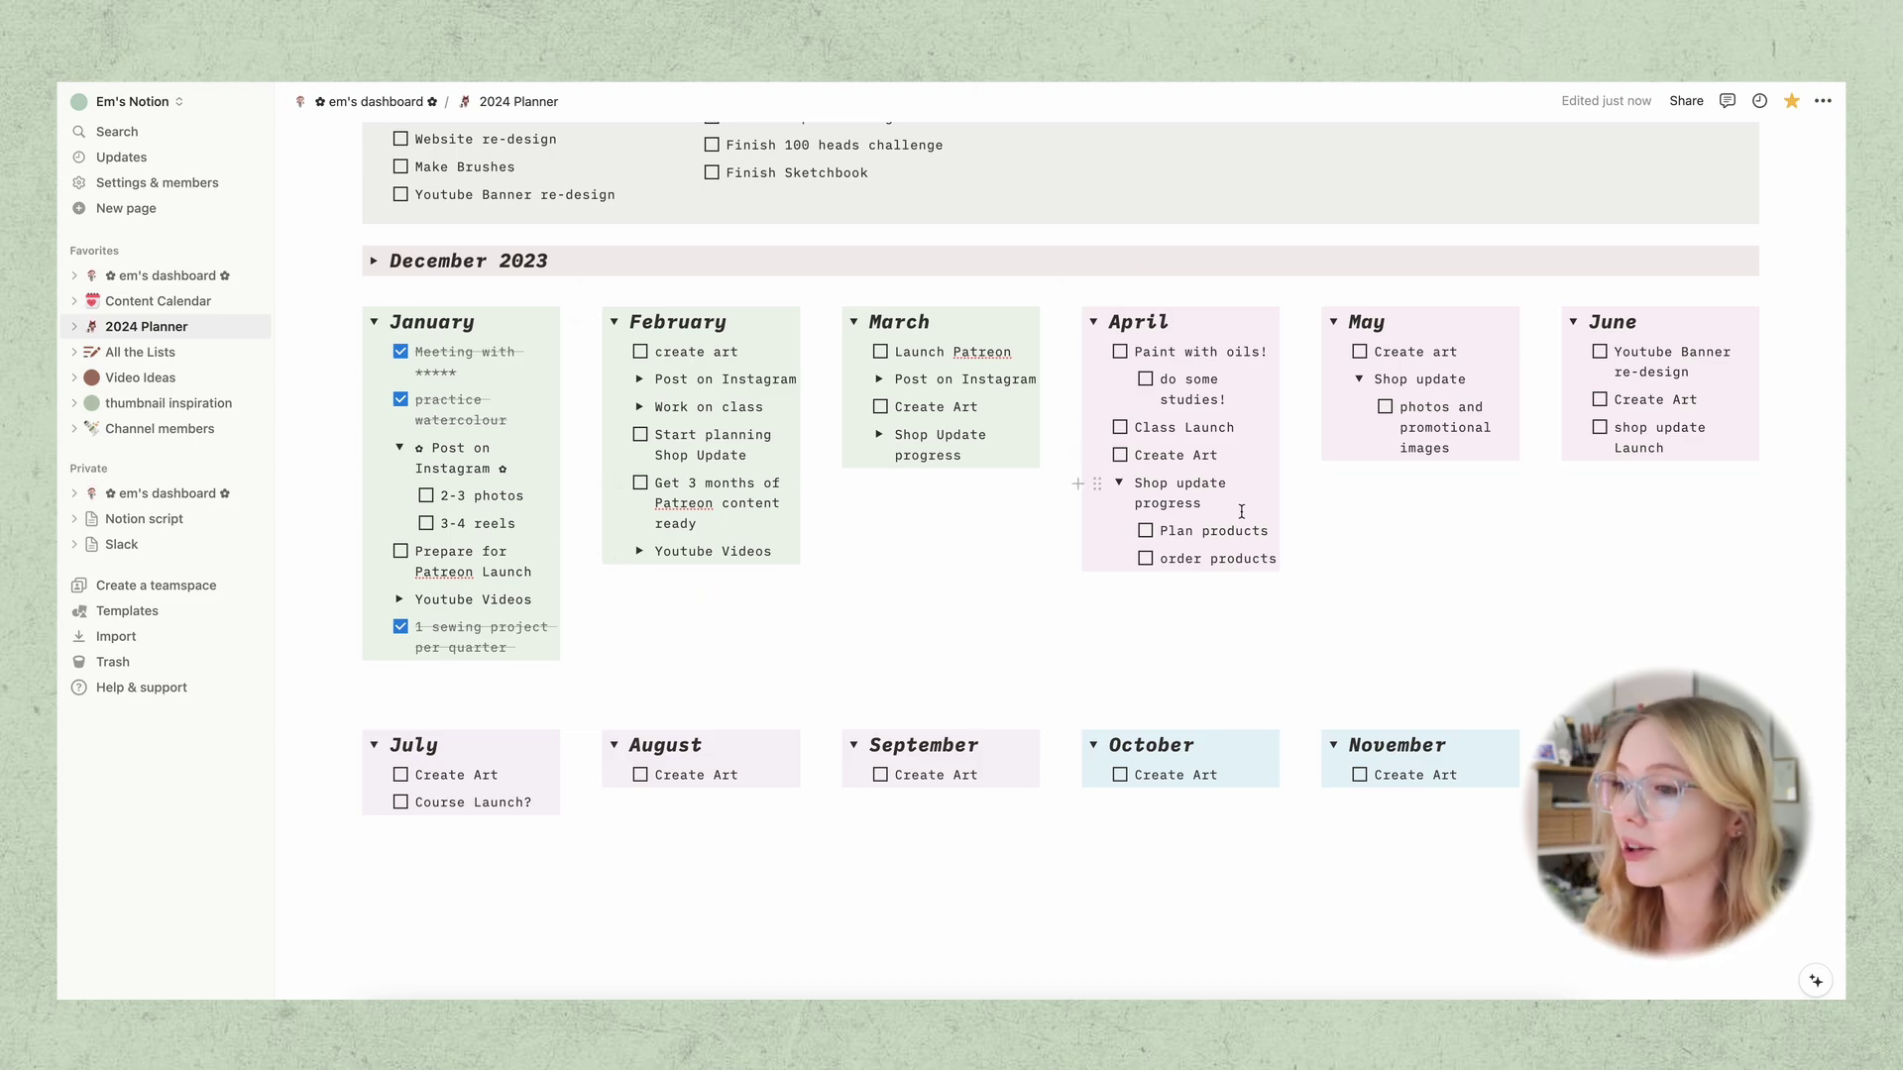
drag(1379, 702, 1064, 821)
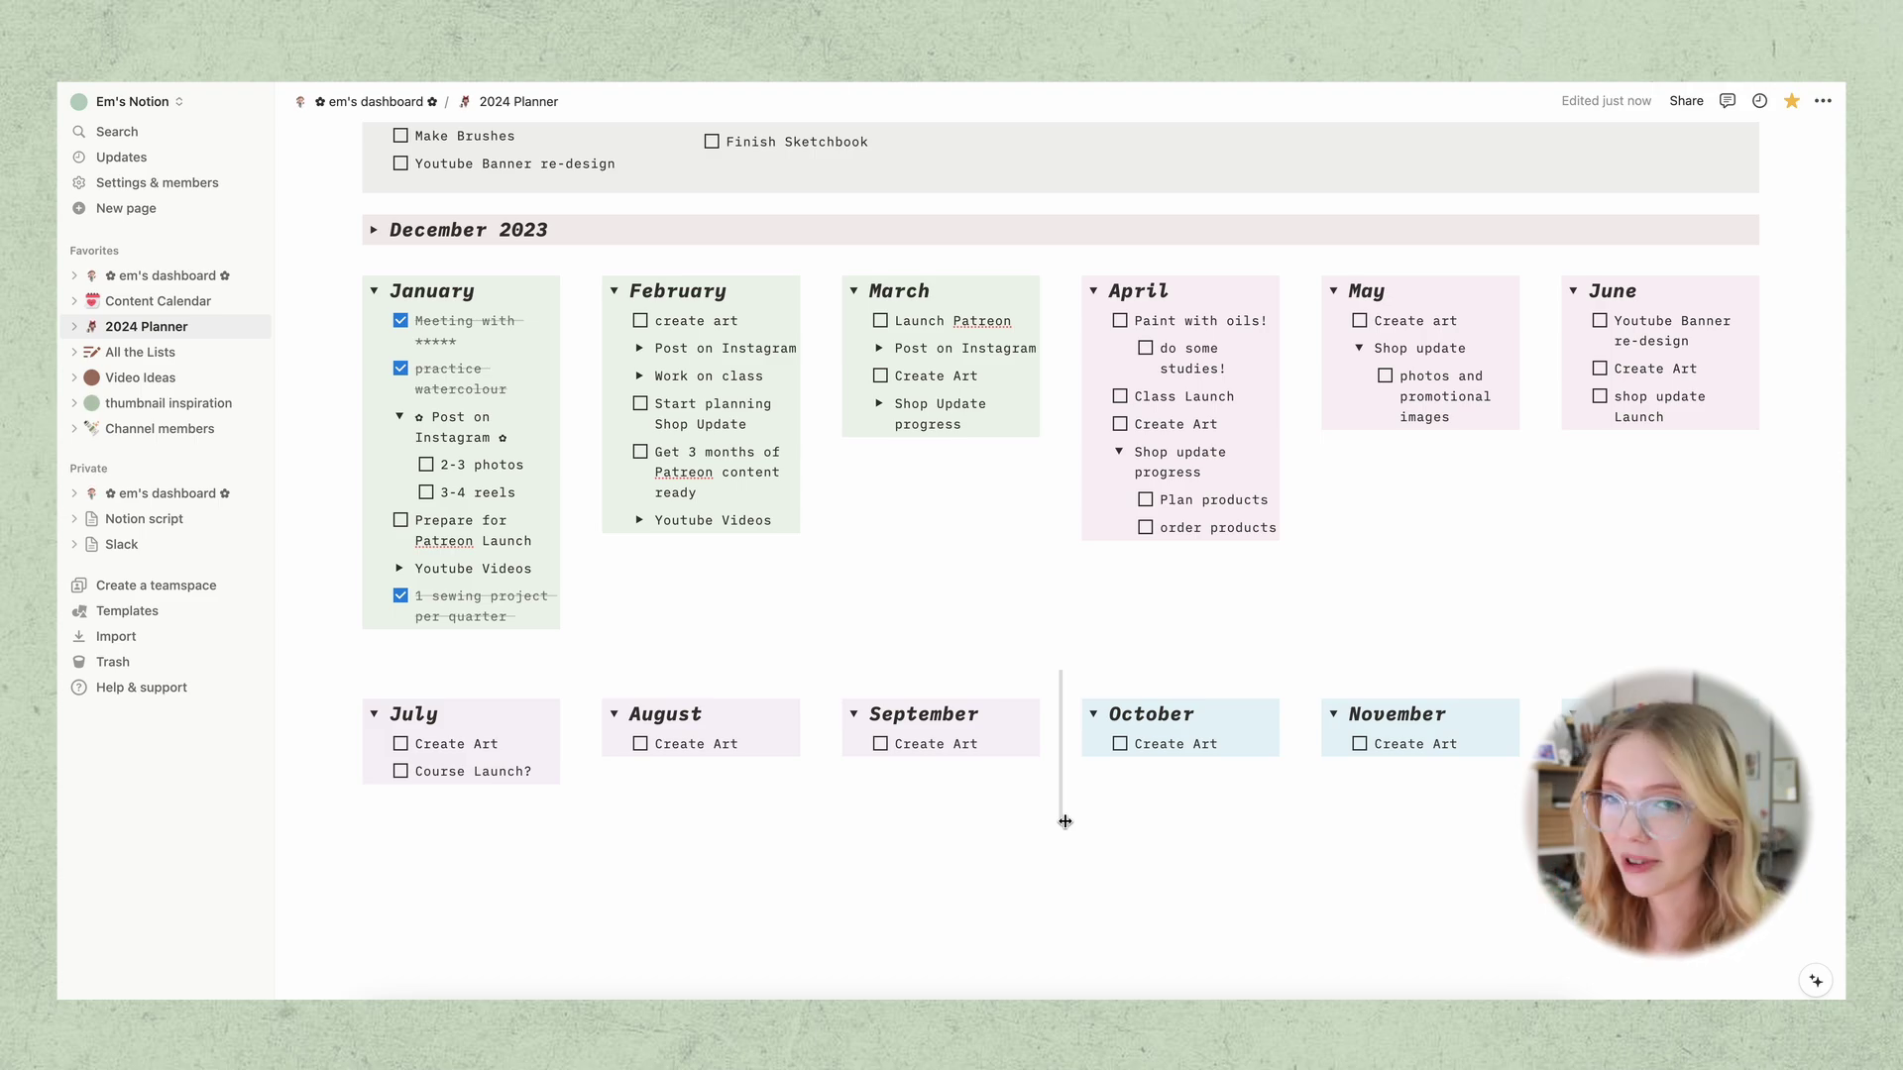
drag(1064, 821, 1064, 820)
Demonstrate collapsing and re-expanding the January task list
click(373, 300)
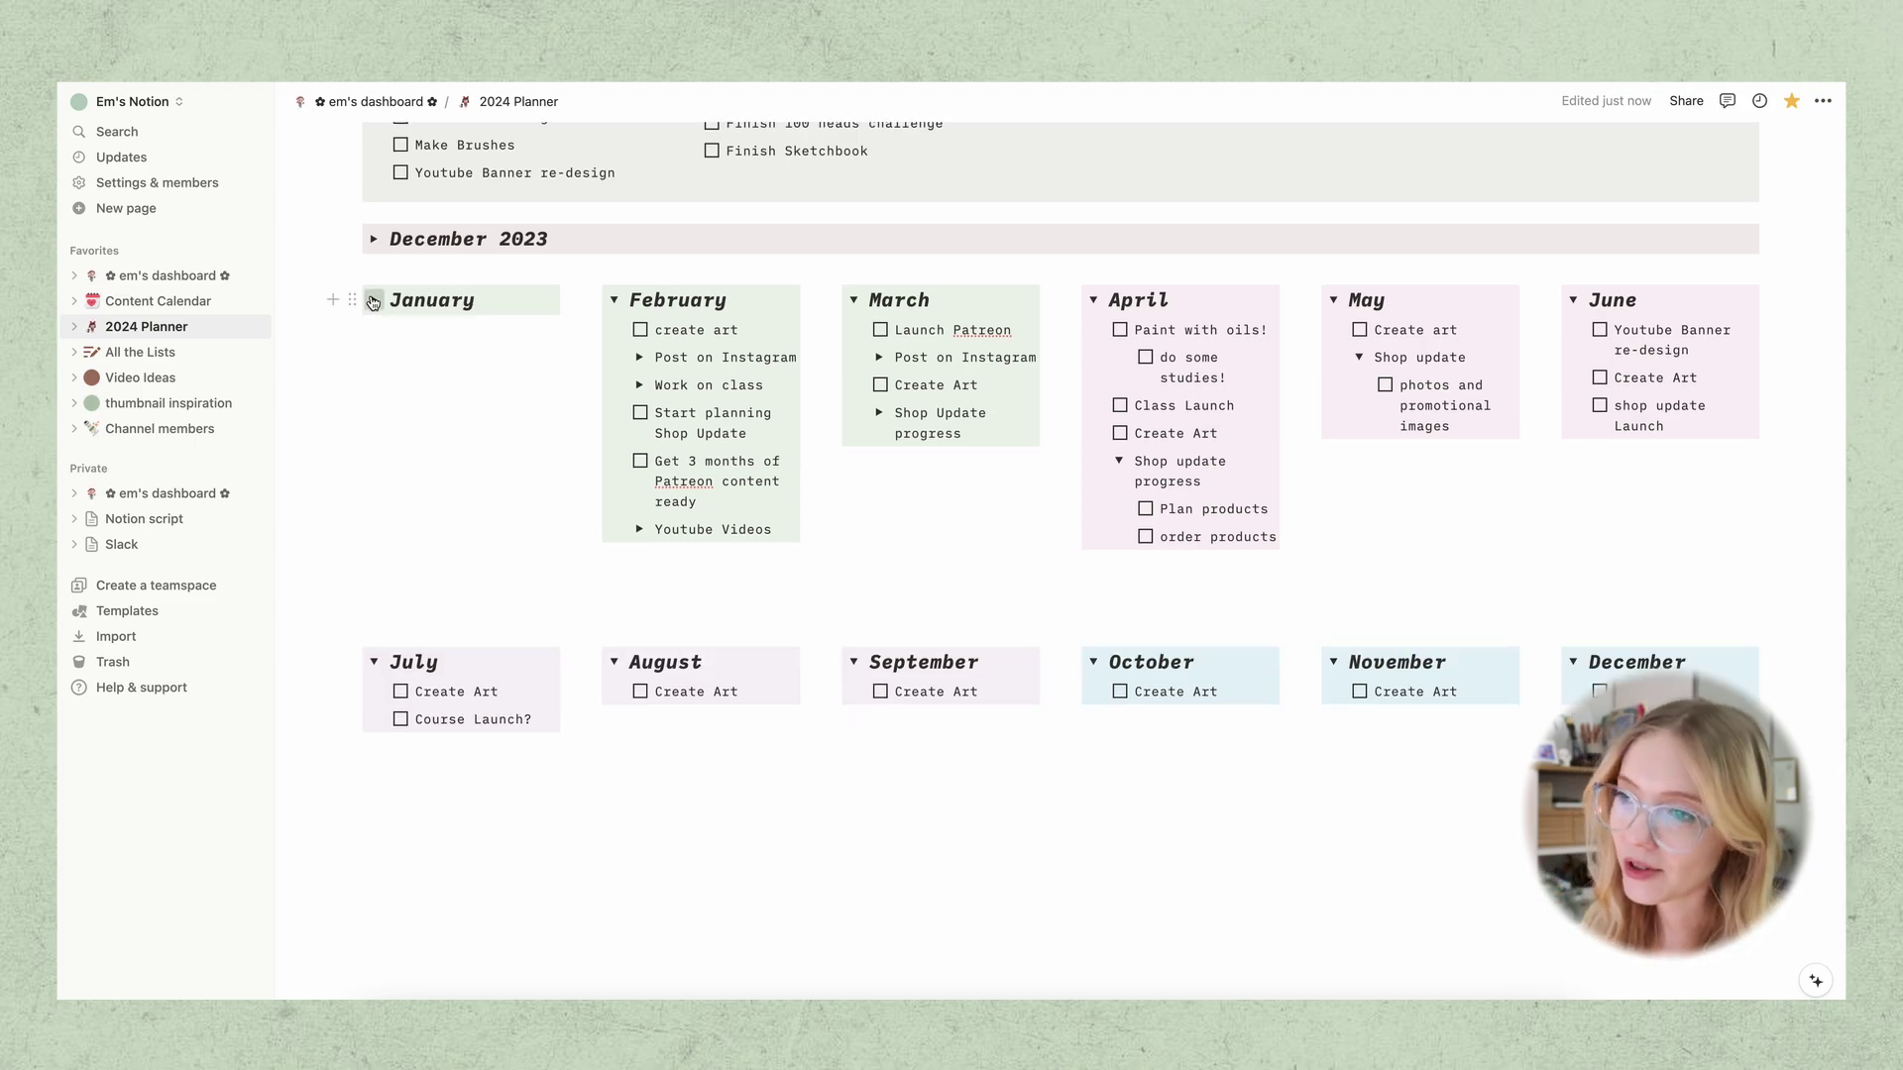
click(374, 300)
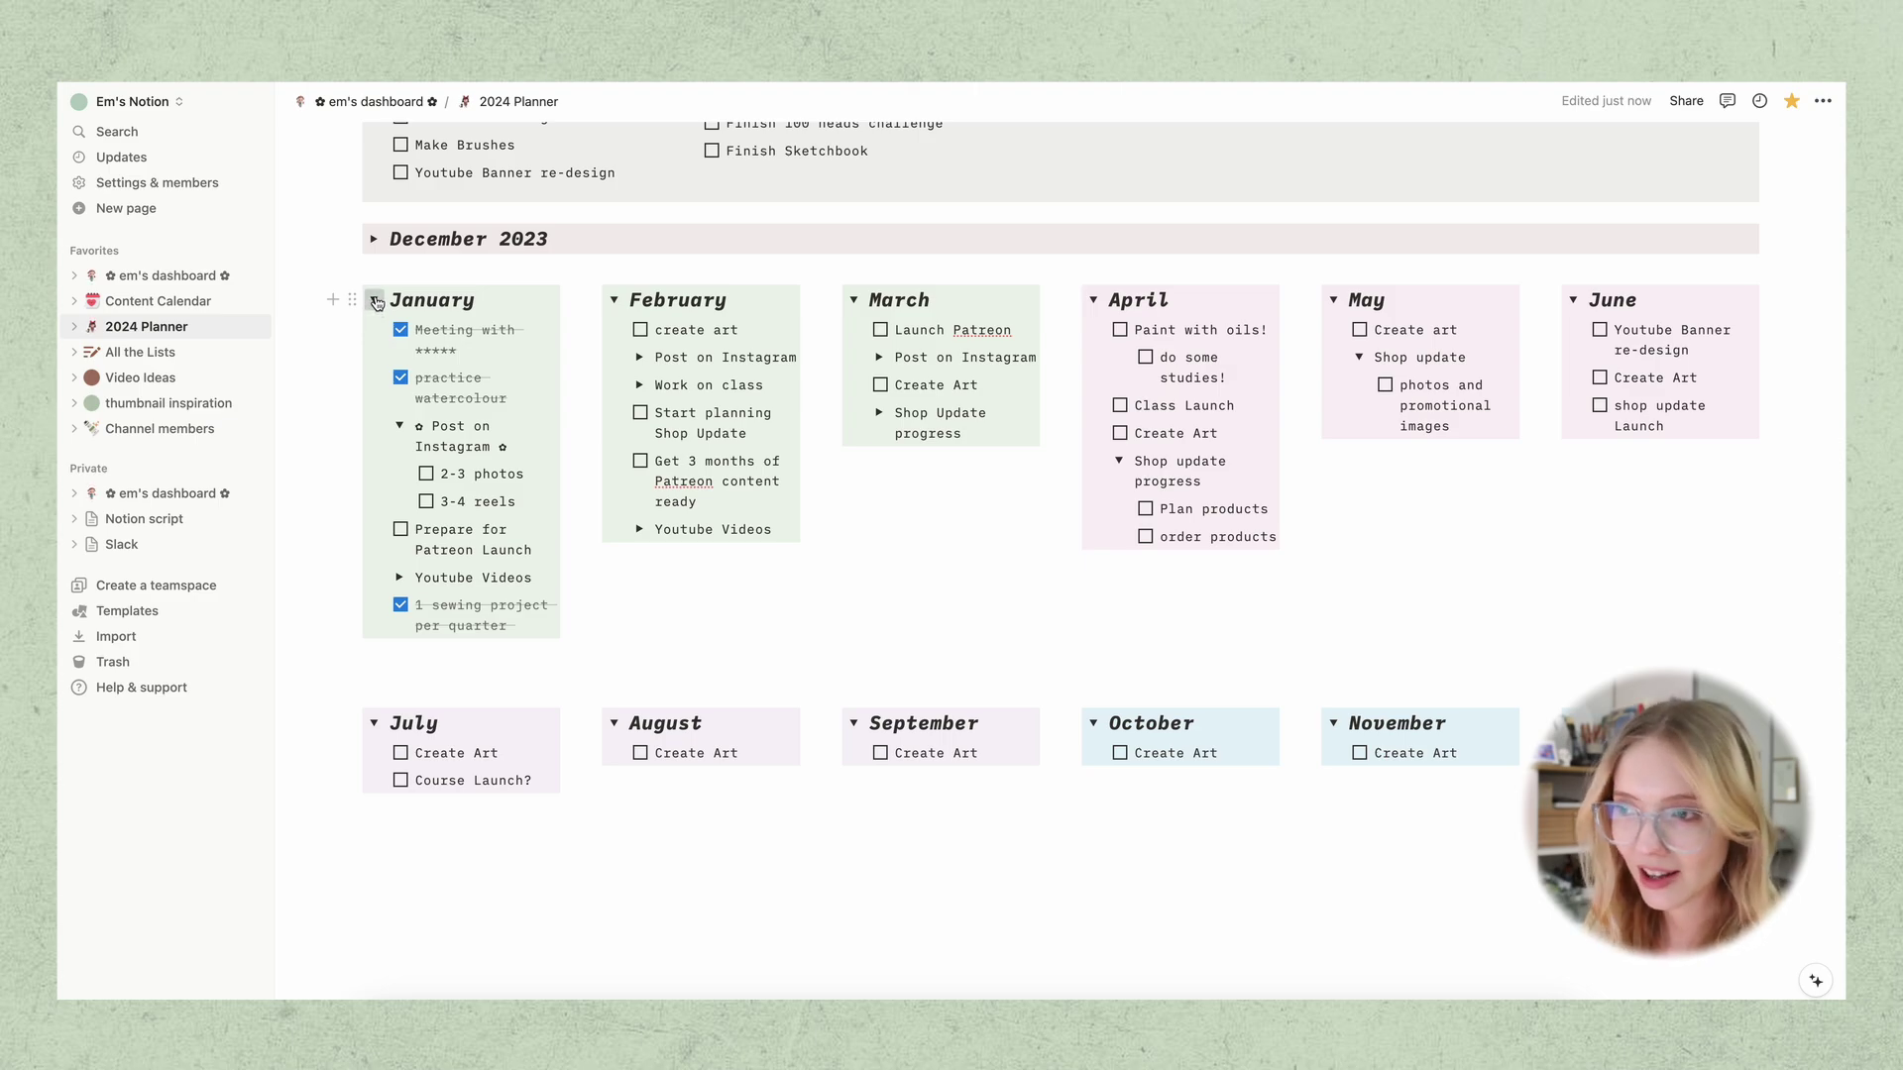
click(375, 301)
click(373, 301)
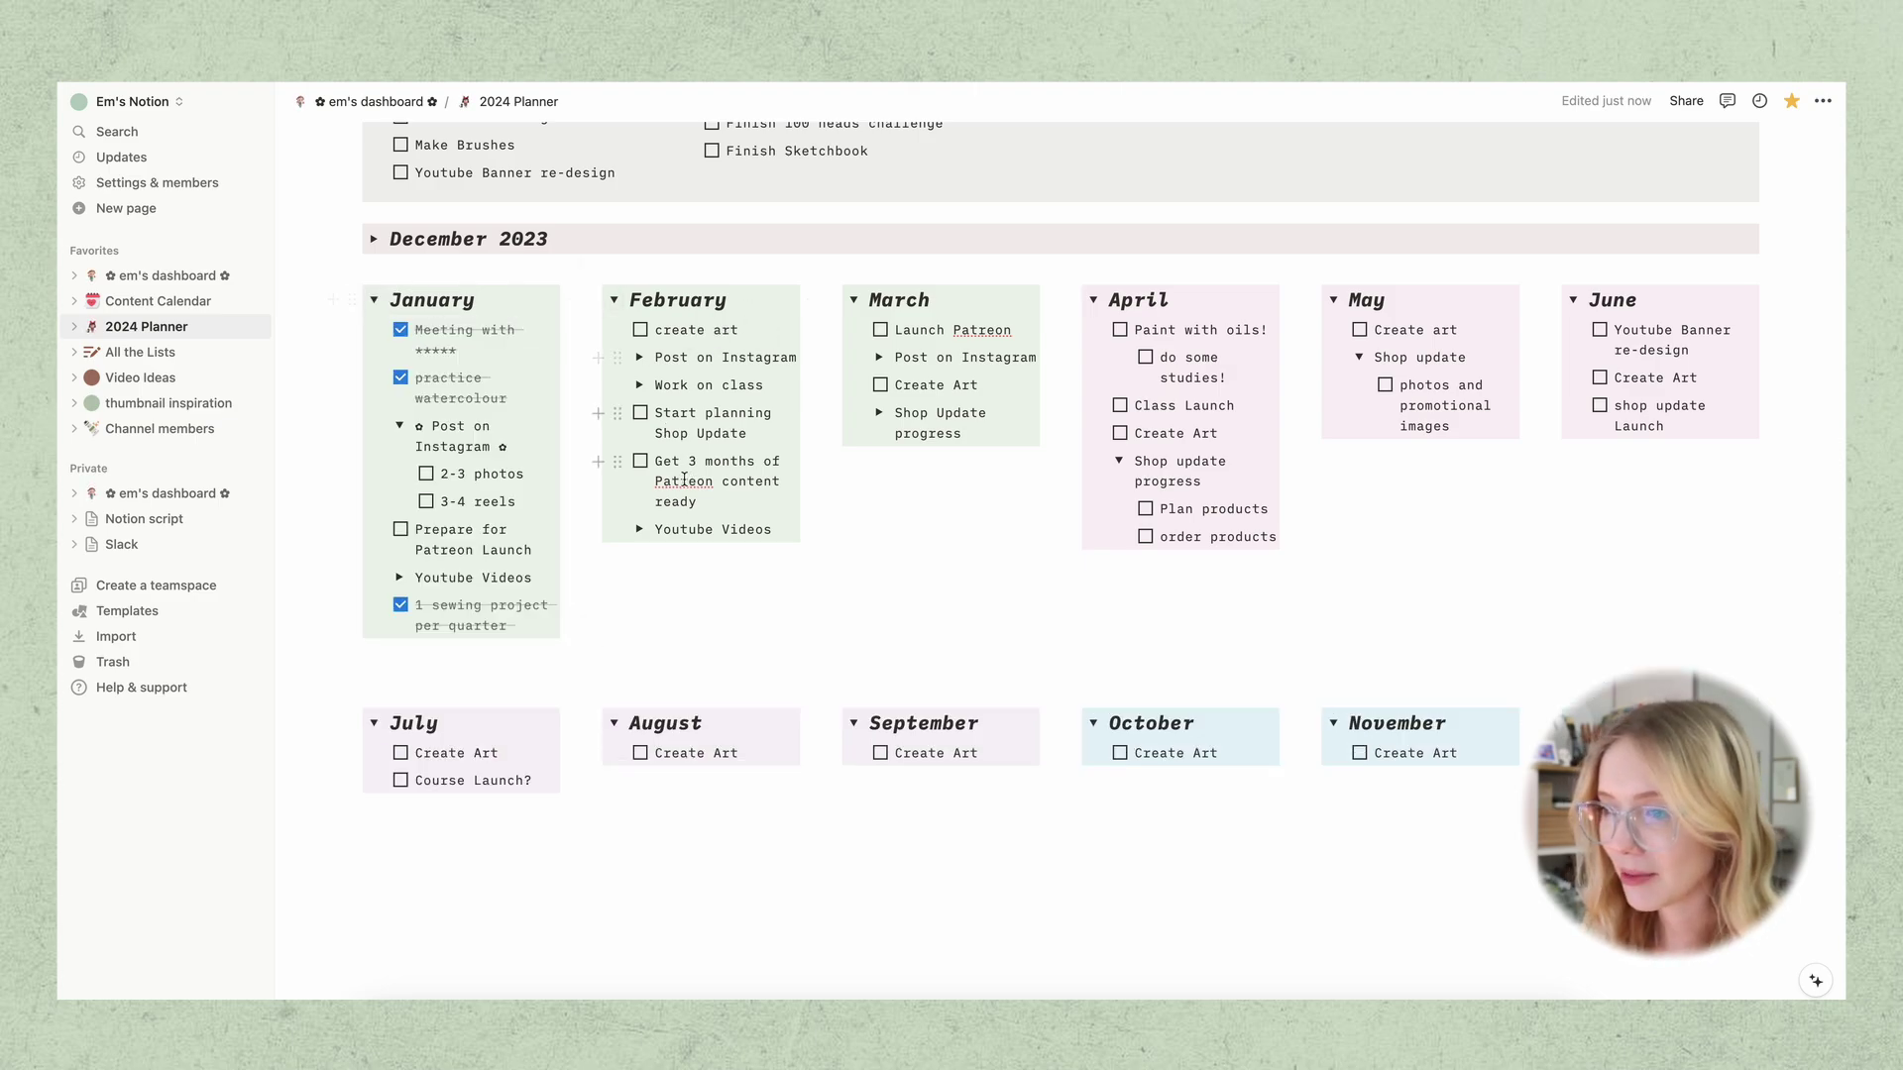
Duplicate the "Website re-design" to-do in the Projects goals and move one copy into the May list between Create art and Shop update
scroll(423, 367, up, 4)
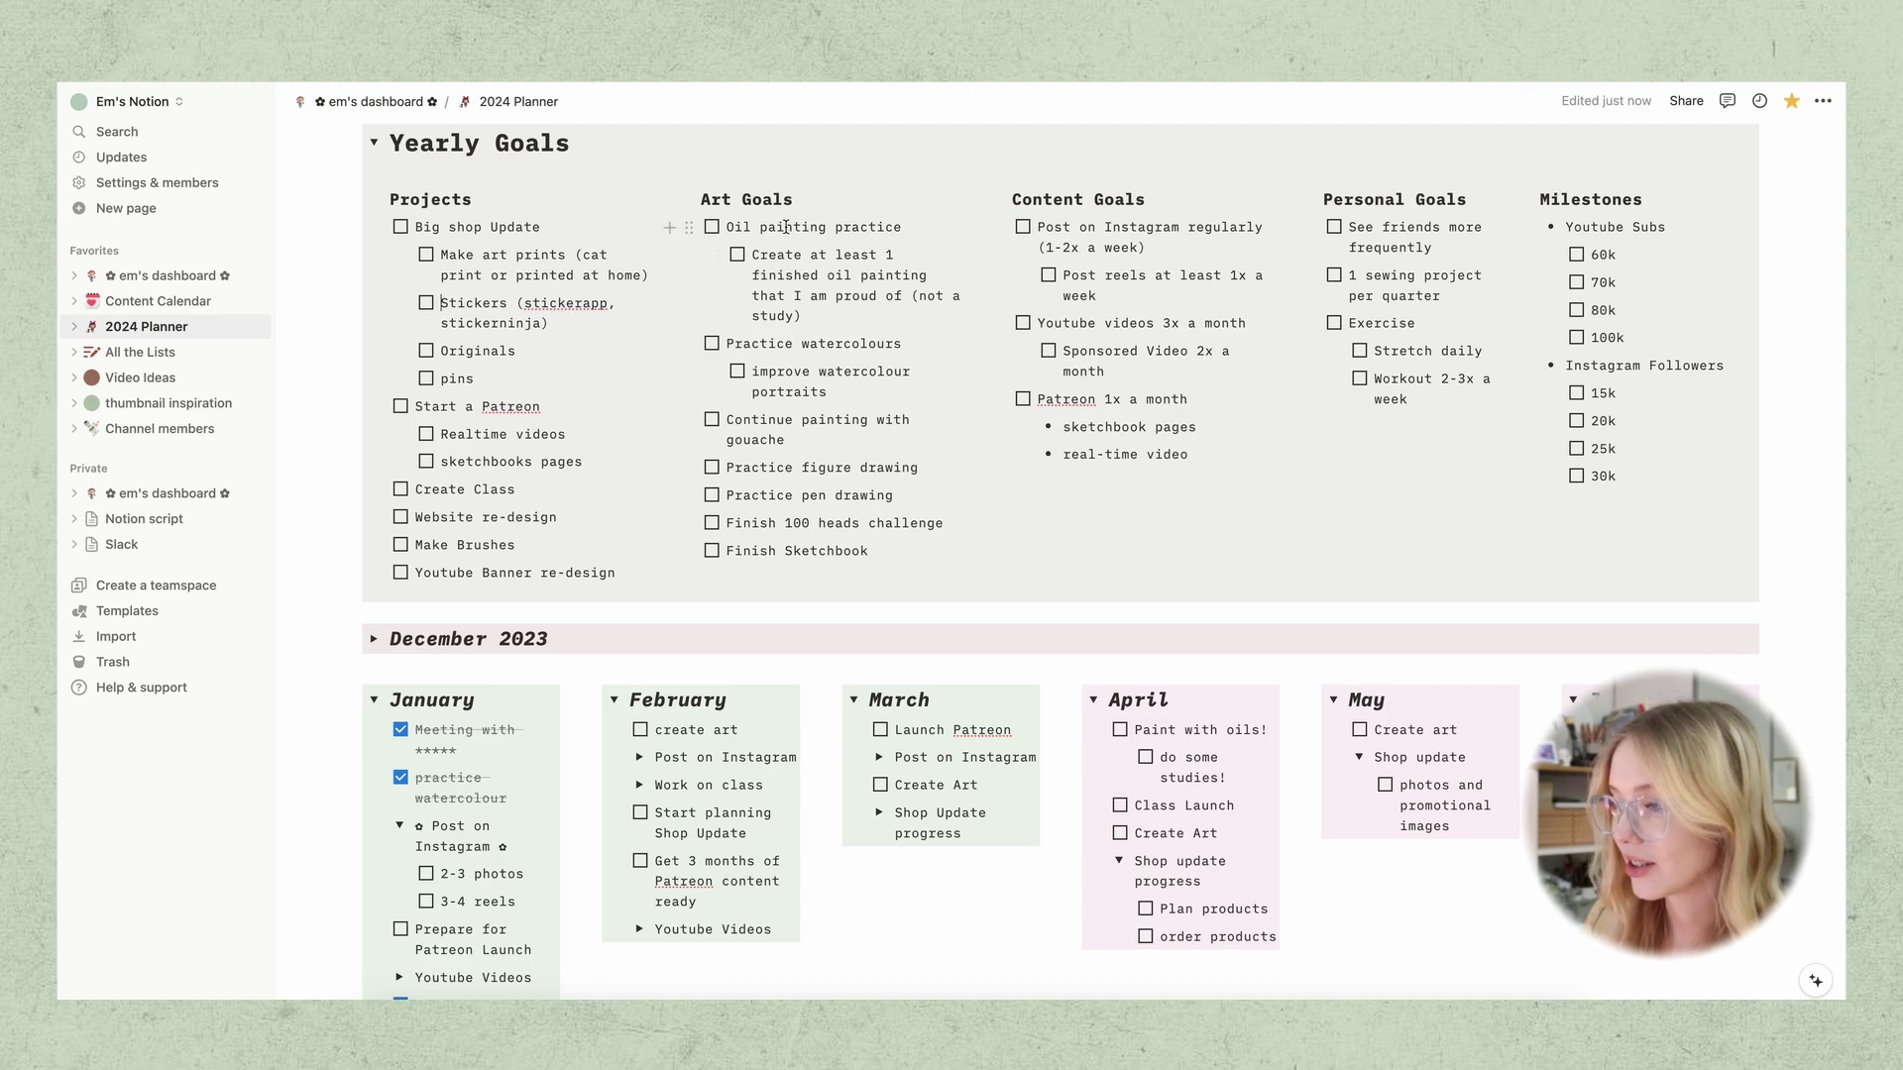
click(378, 517)
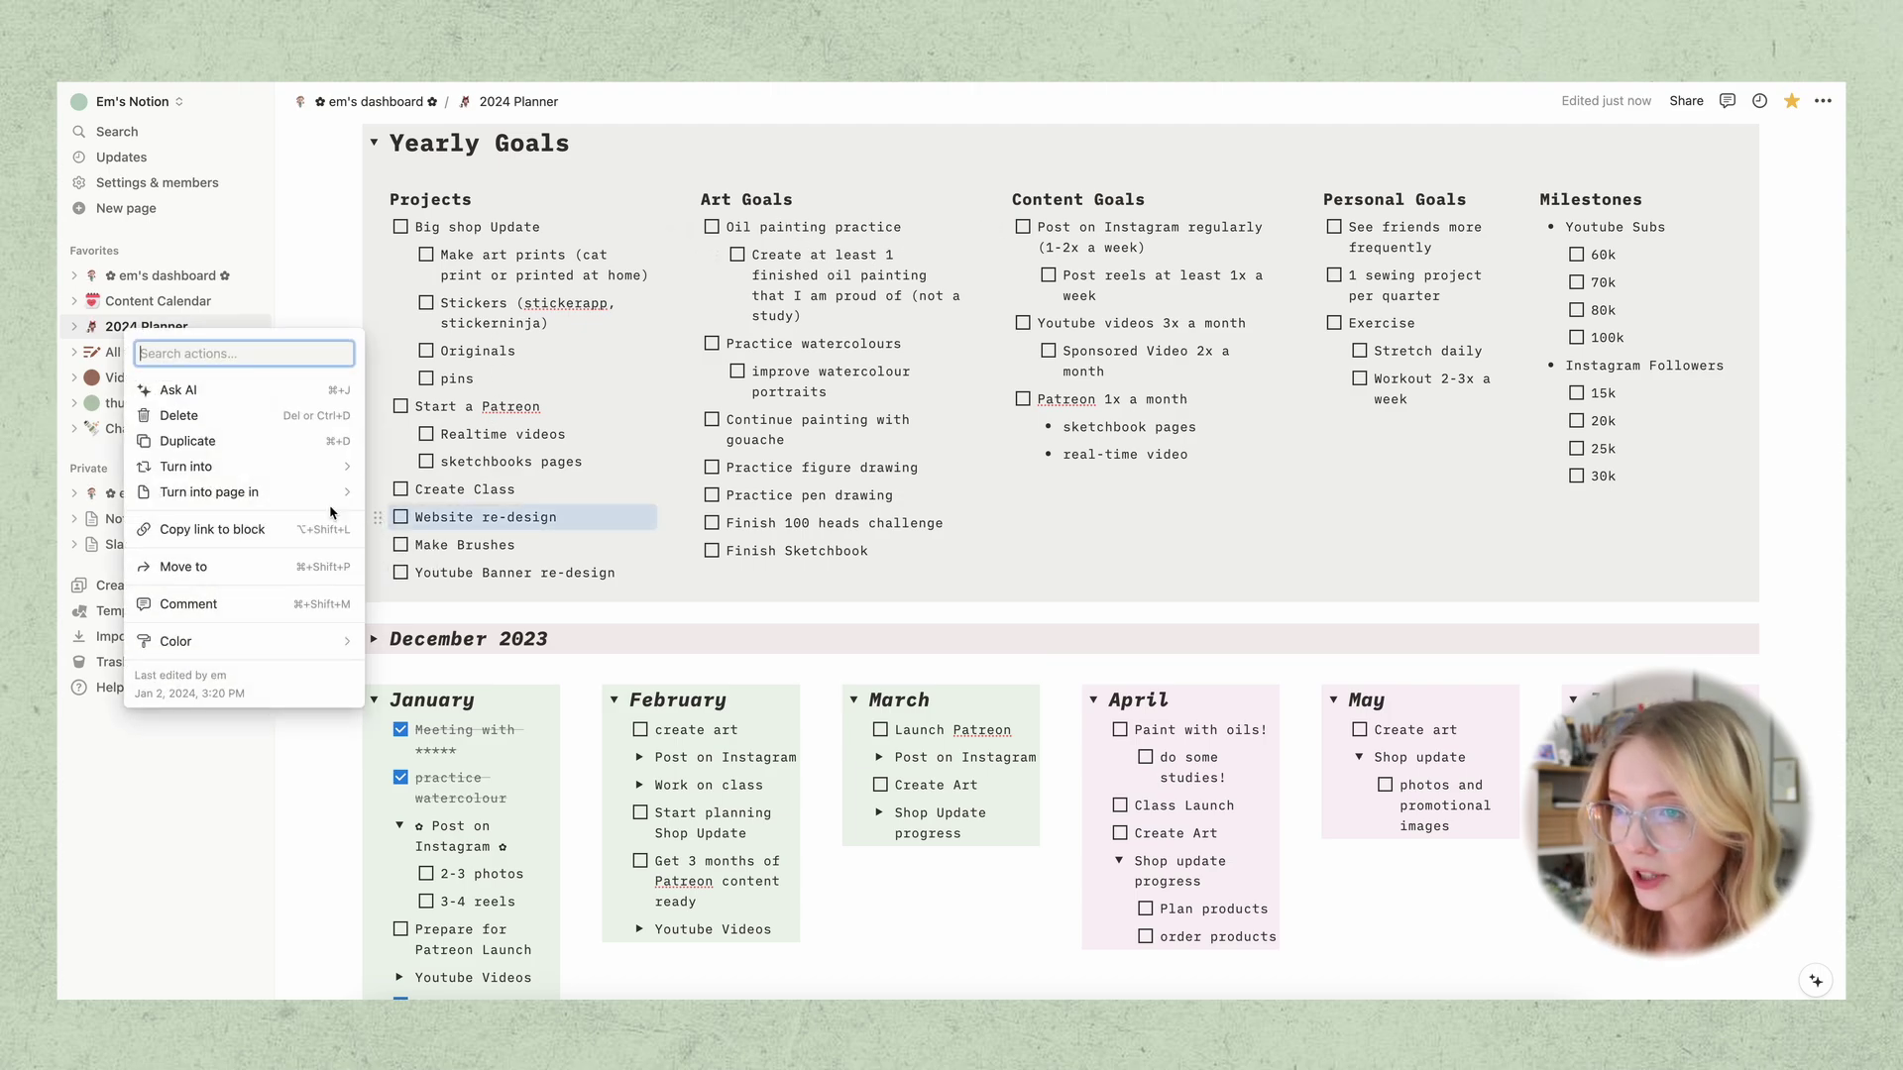
click(199, 442)
scroll(594, 545, down, 2)
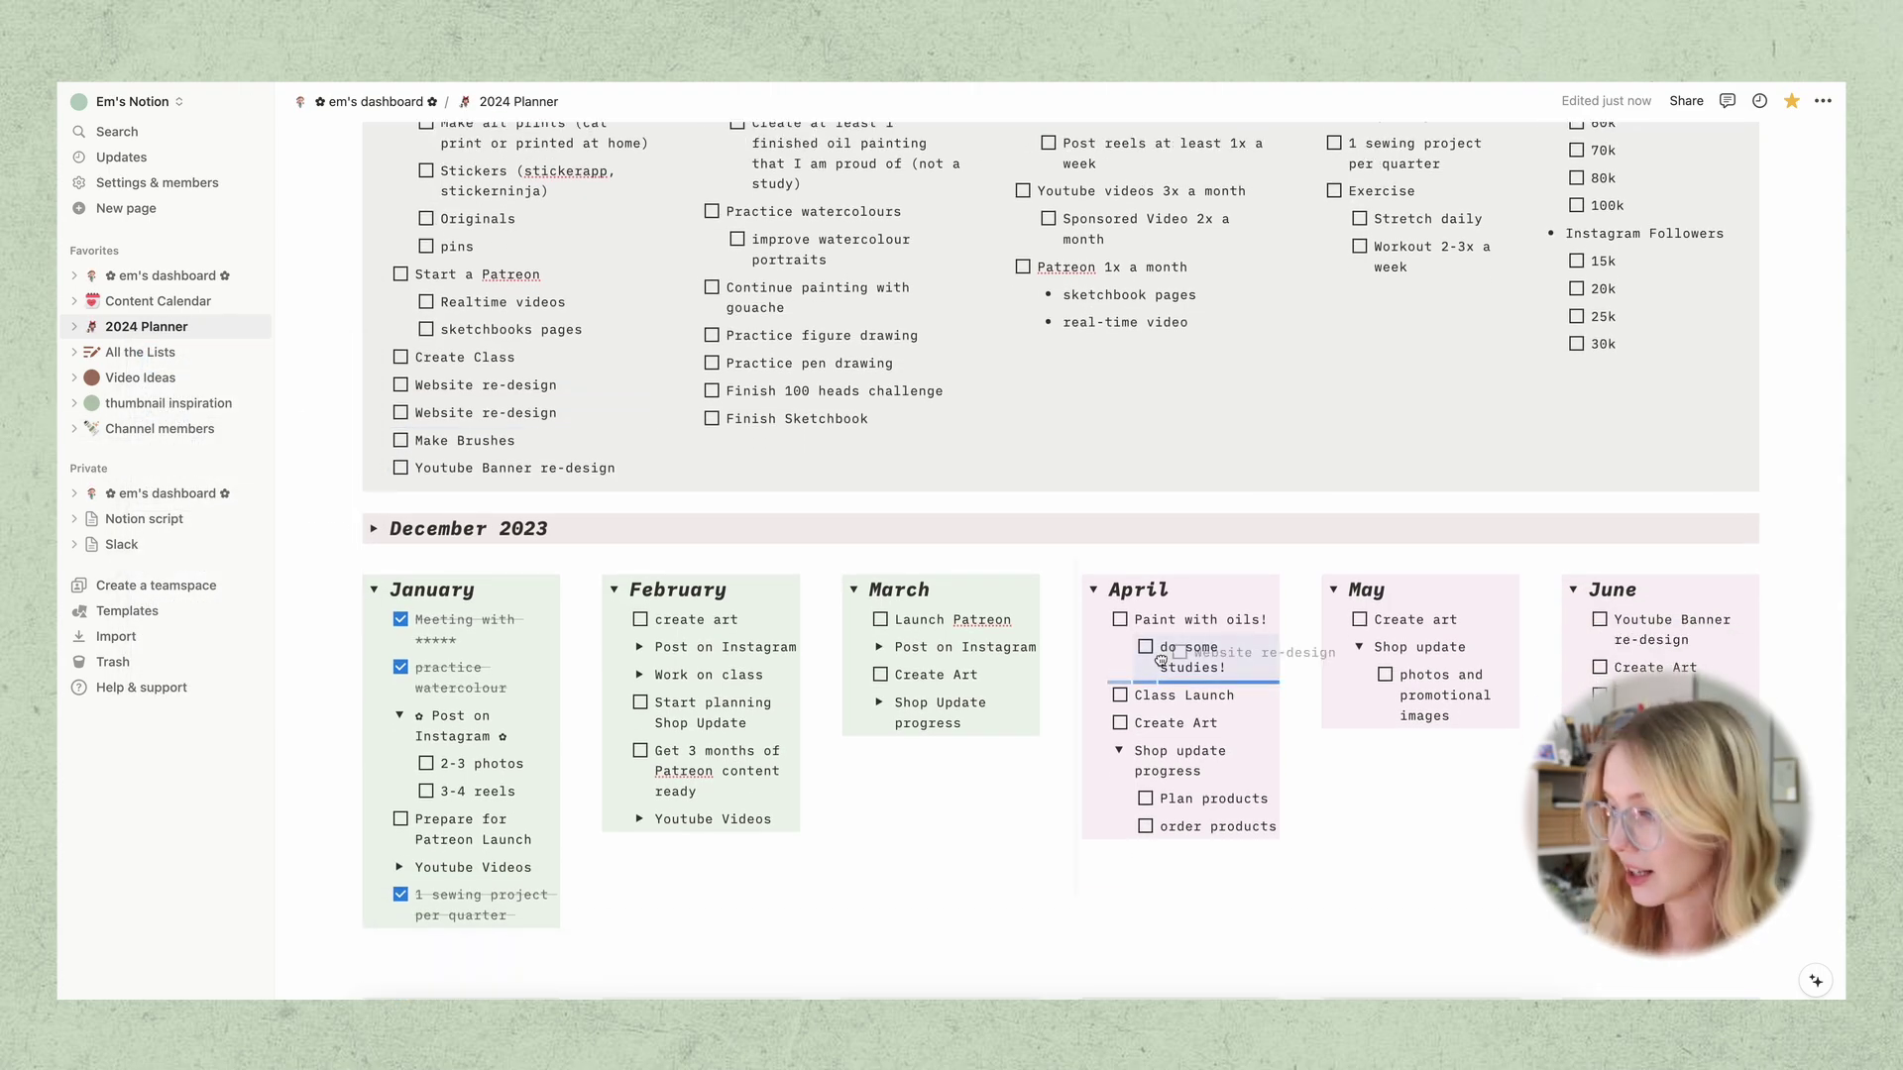
drag(377, 412, 1371, 654)
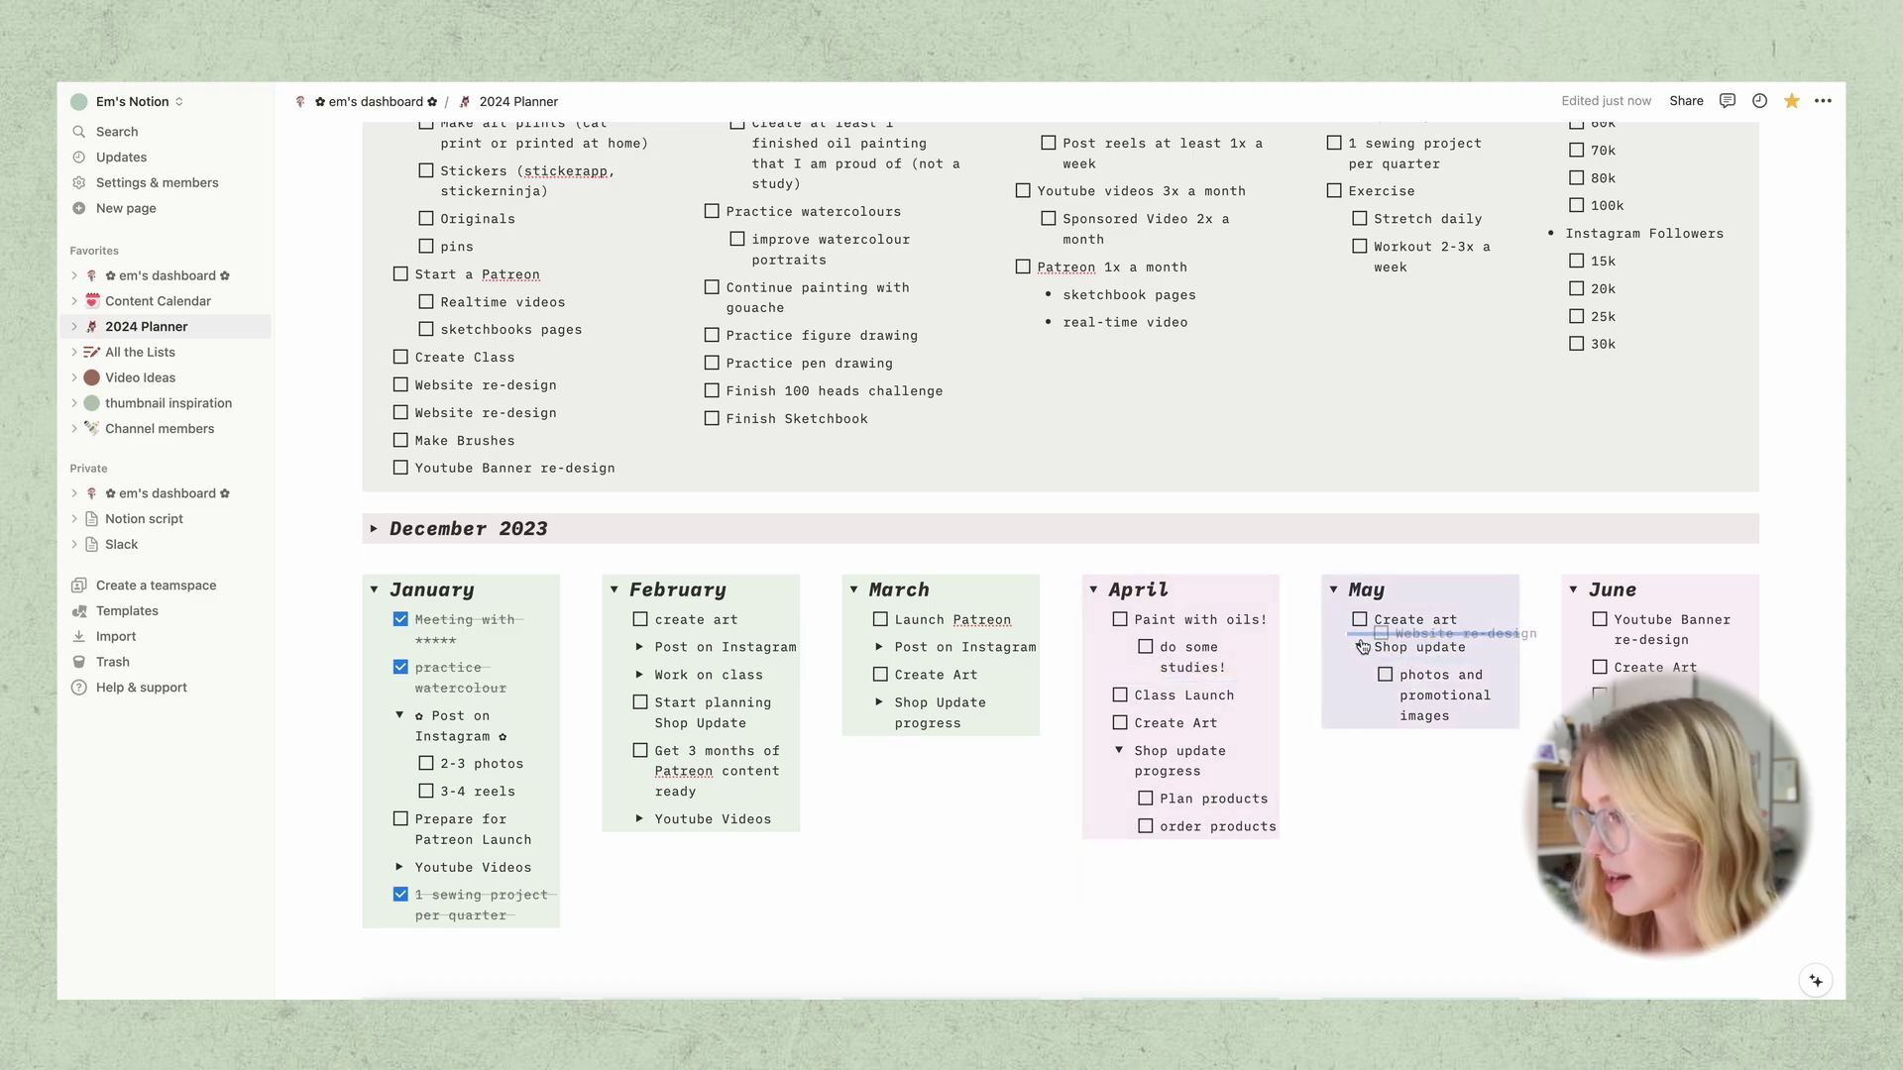
scroll(1308, 694, down, 3)
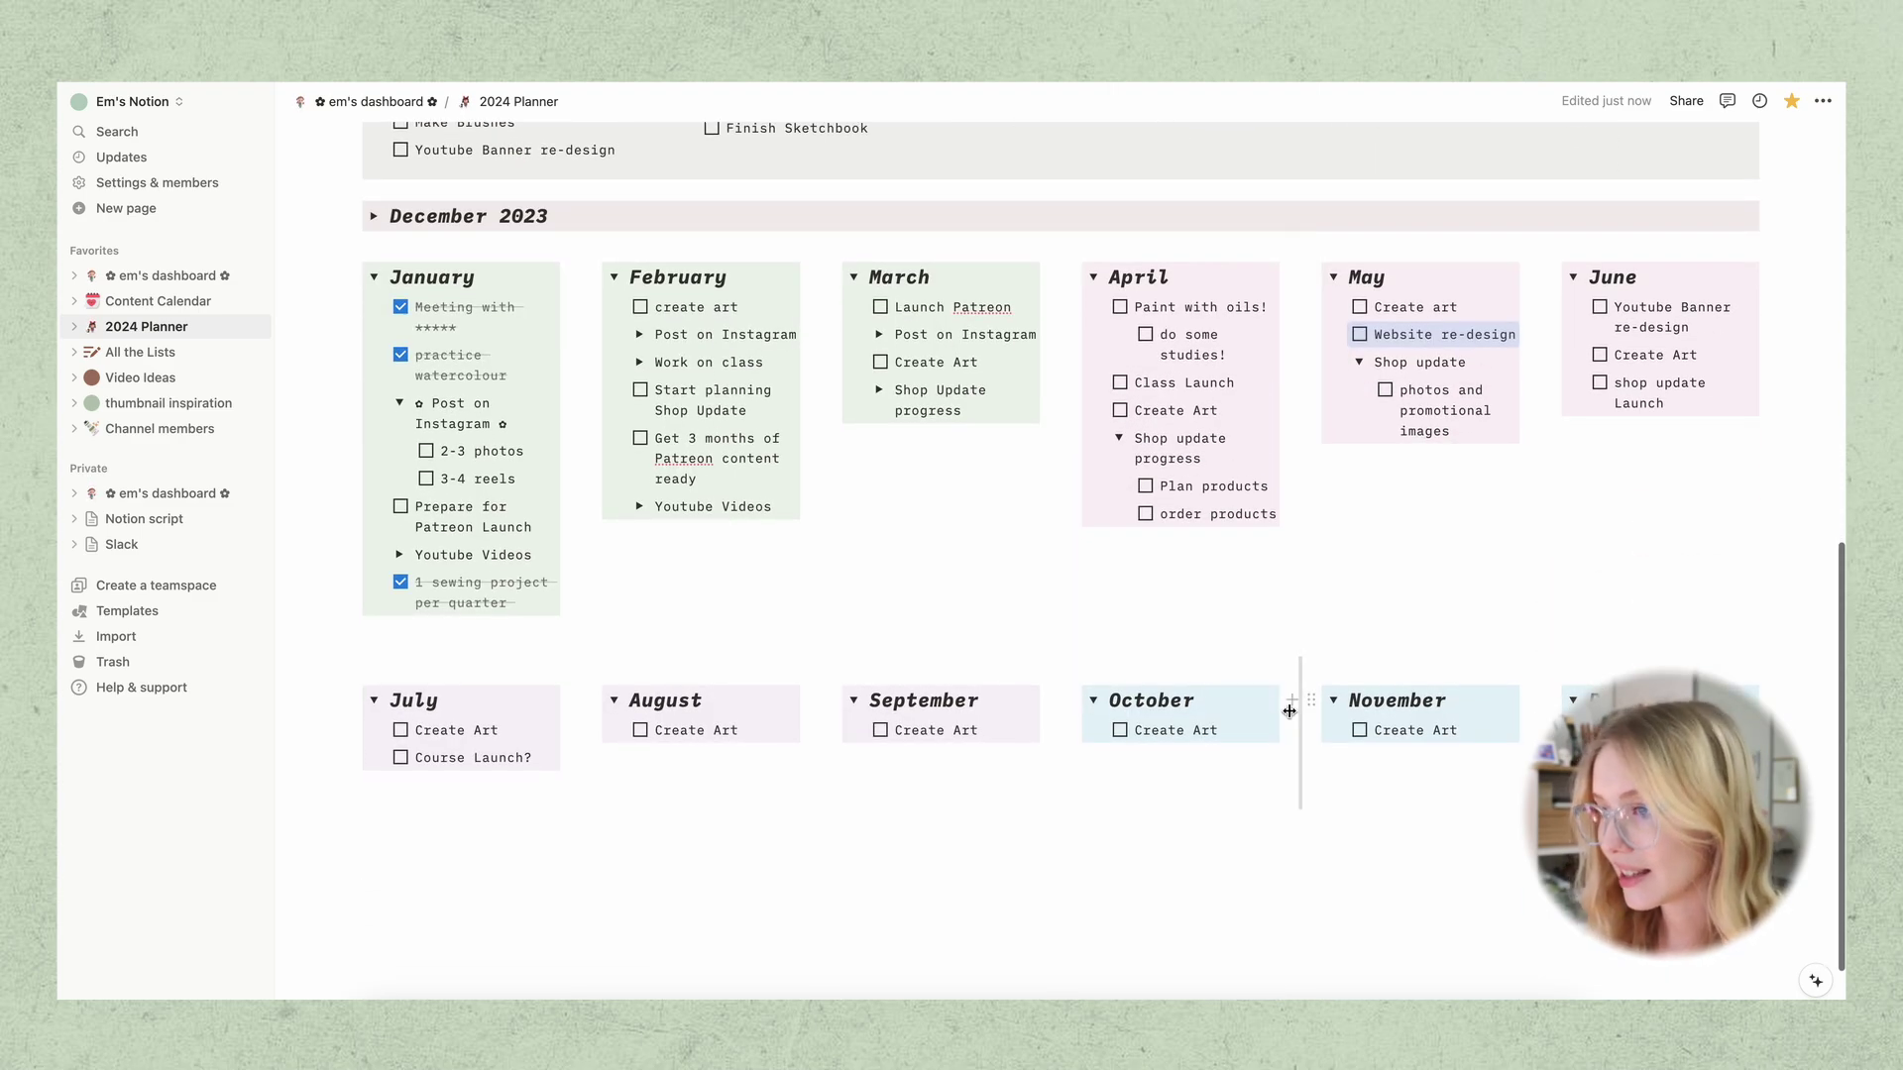
Skim the whole 2024 Planner page from its cover and Yearly Goals down to the July–December lists
scroll(823, 569, up, 5)
scroll(823, 569, down, 1)
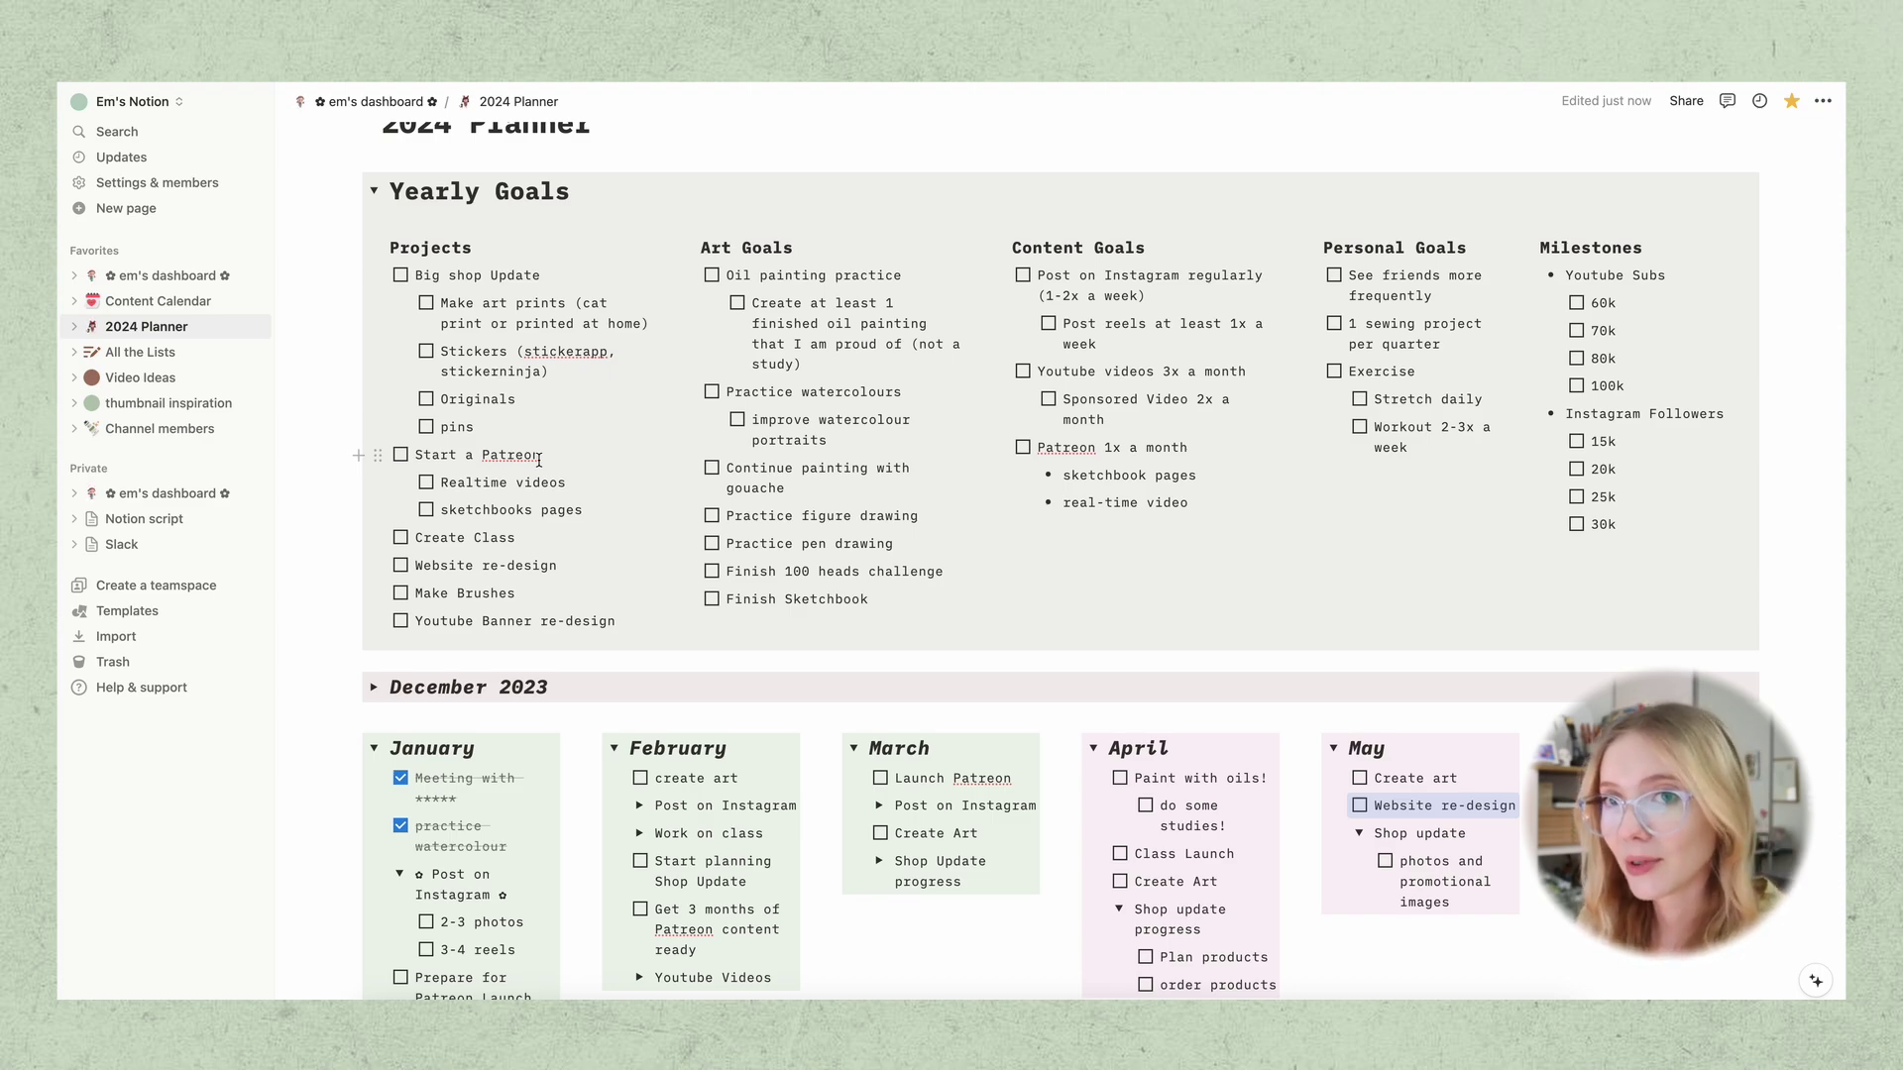
scroll(539, 461, up, 5)
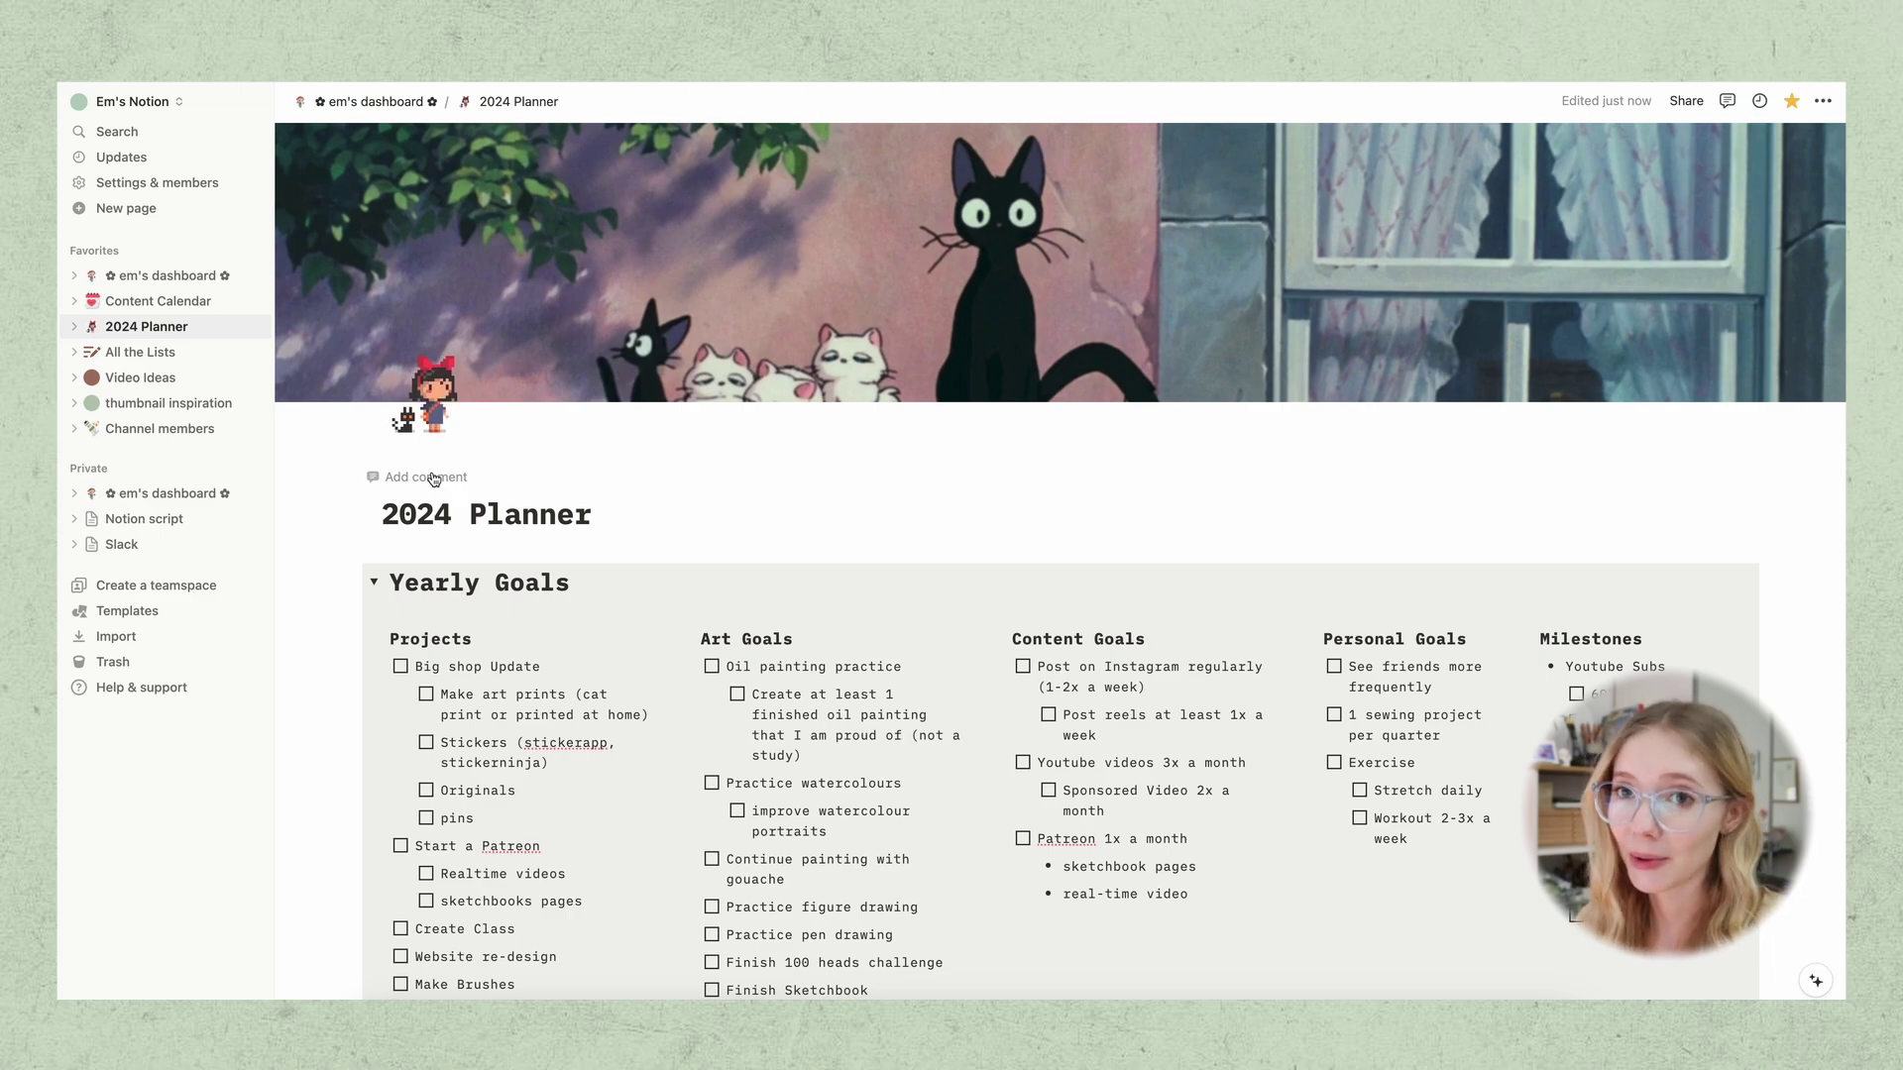
scroll(434, 479, down, 3)
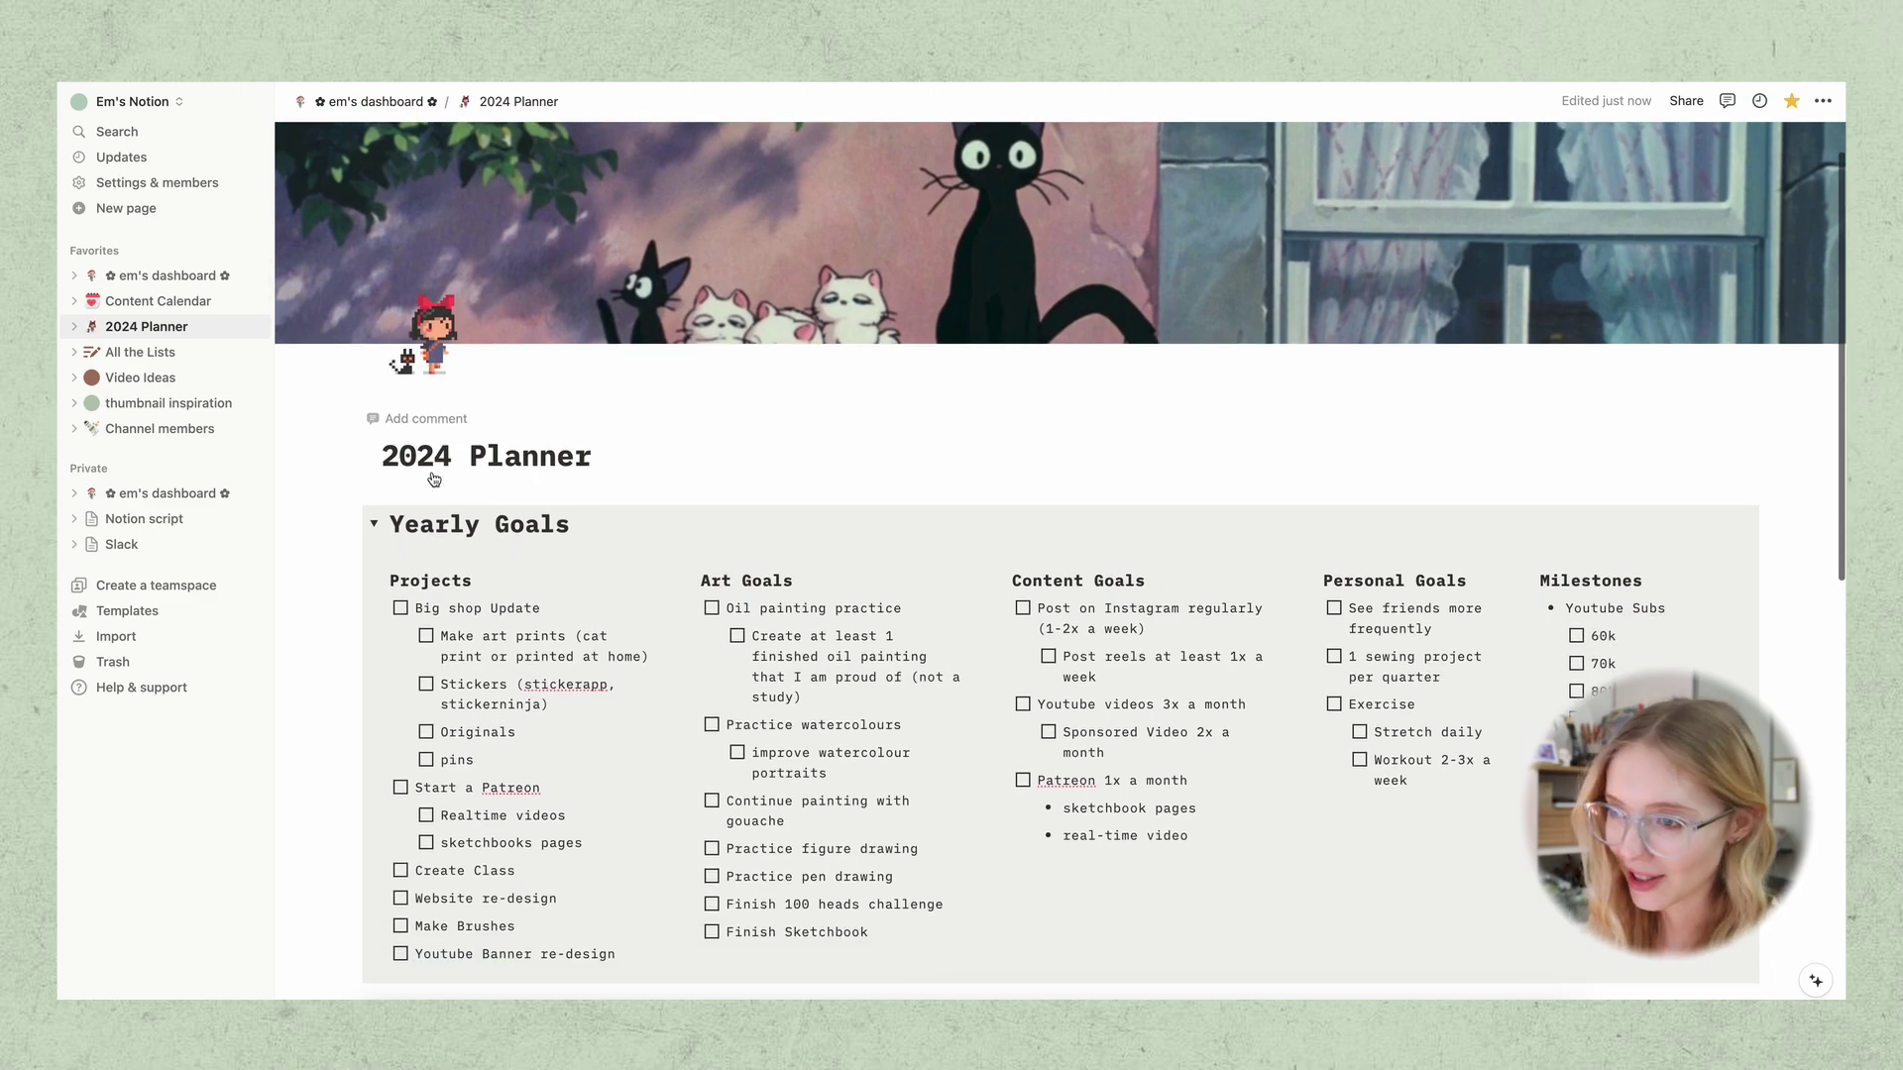
scroll(432, 473, down, 7)
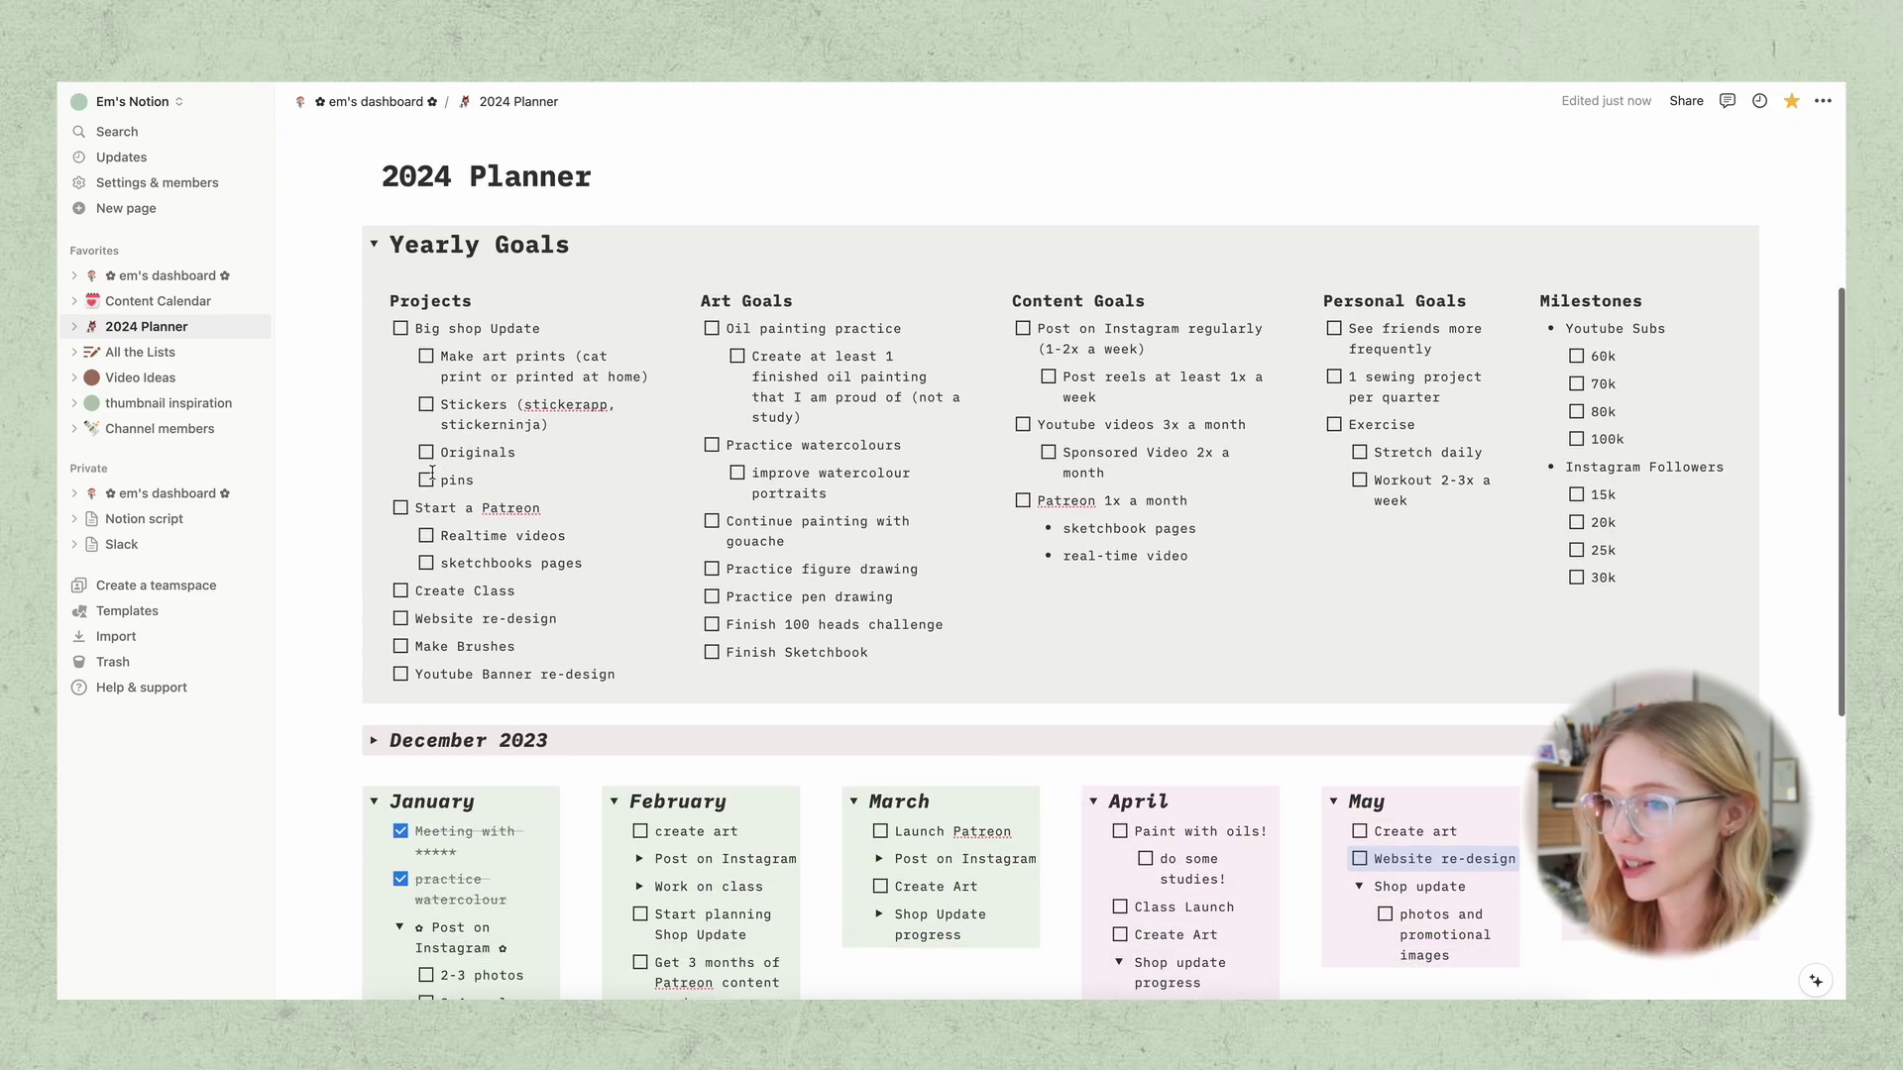
scroll(432, 473, down, 6)
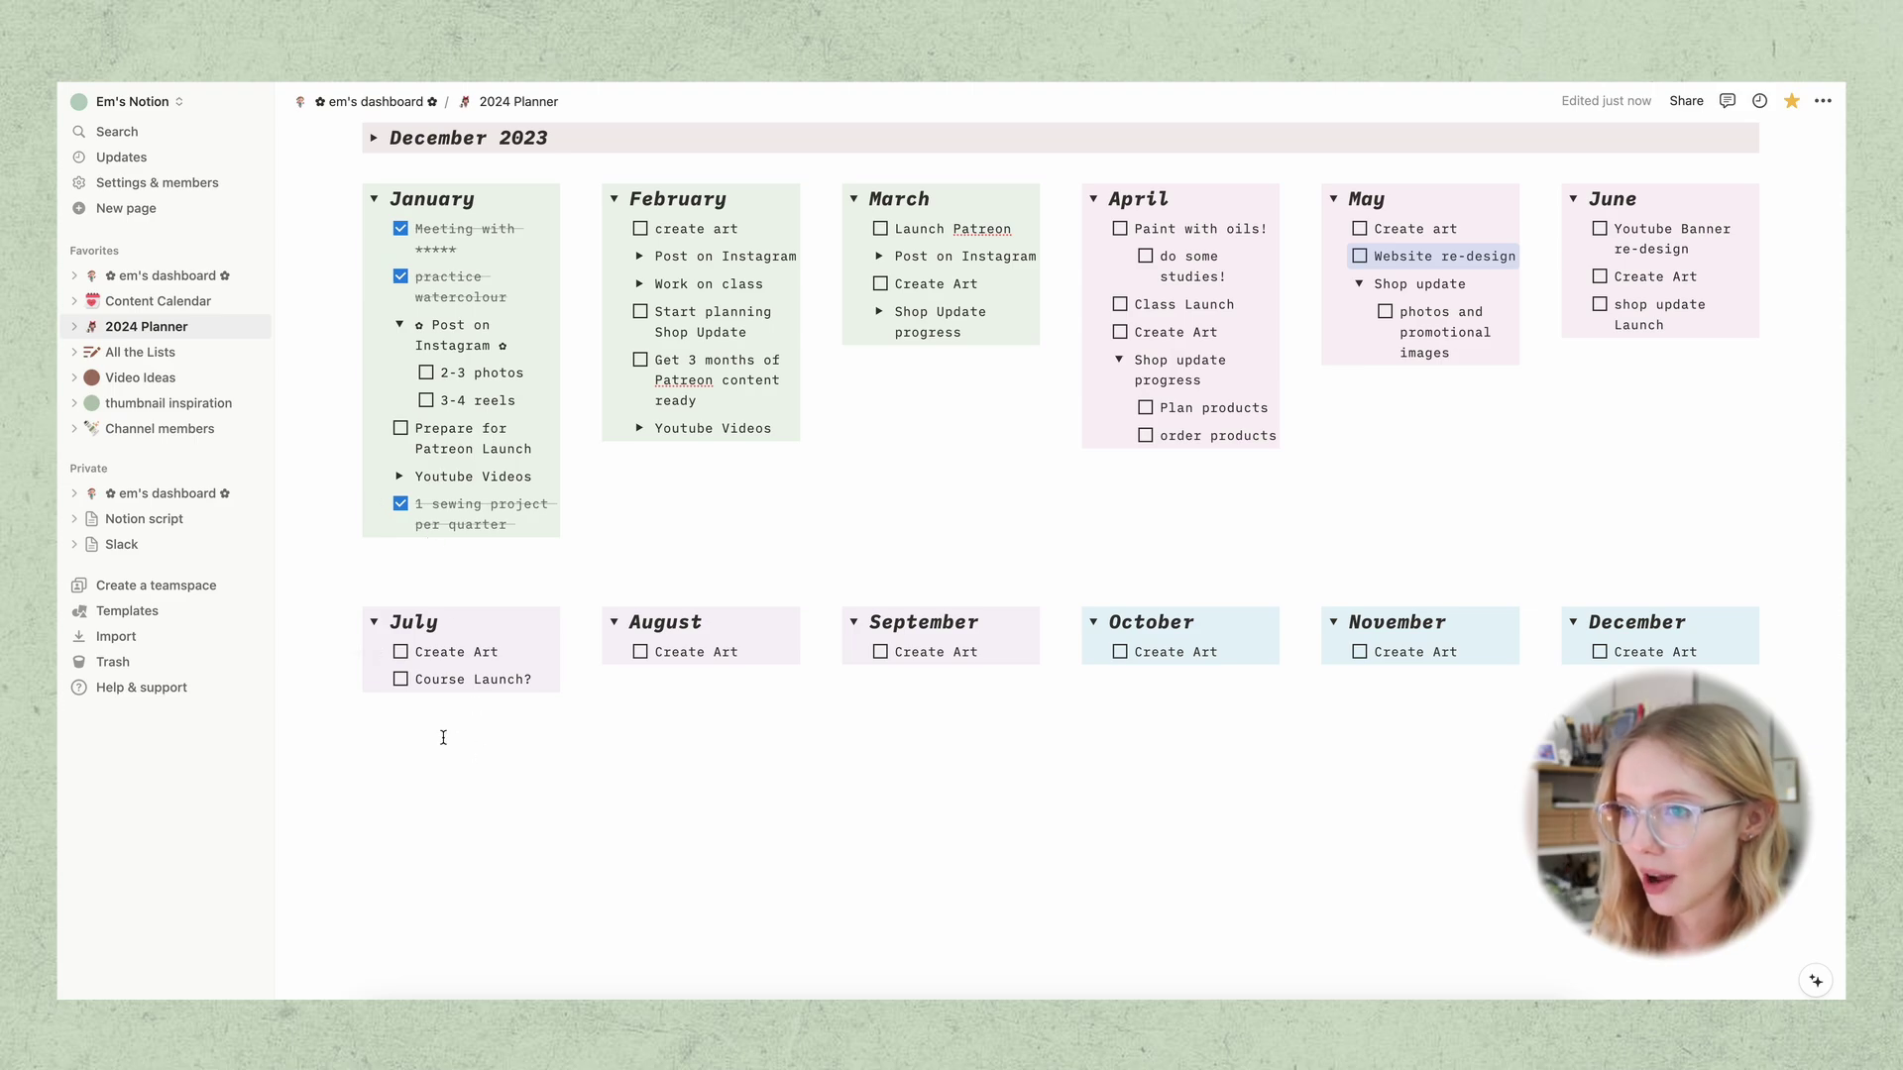
scroll(443, 738, up, 9)
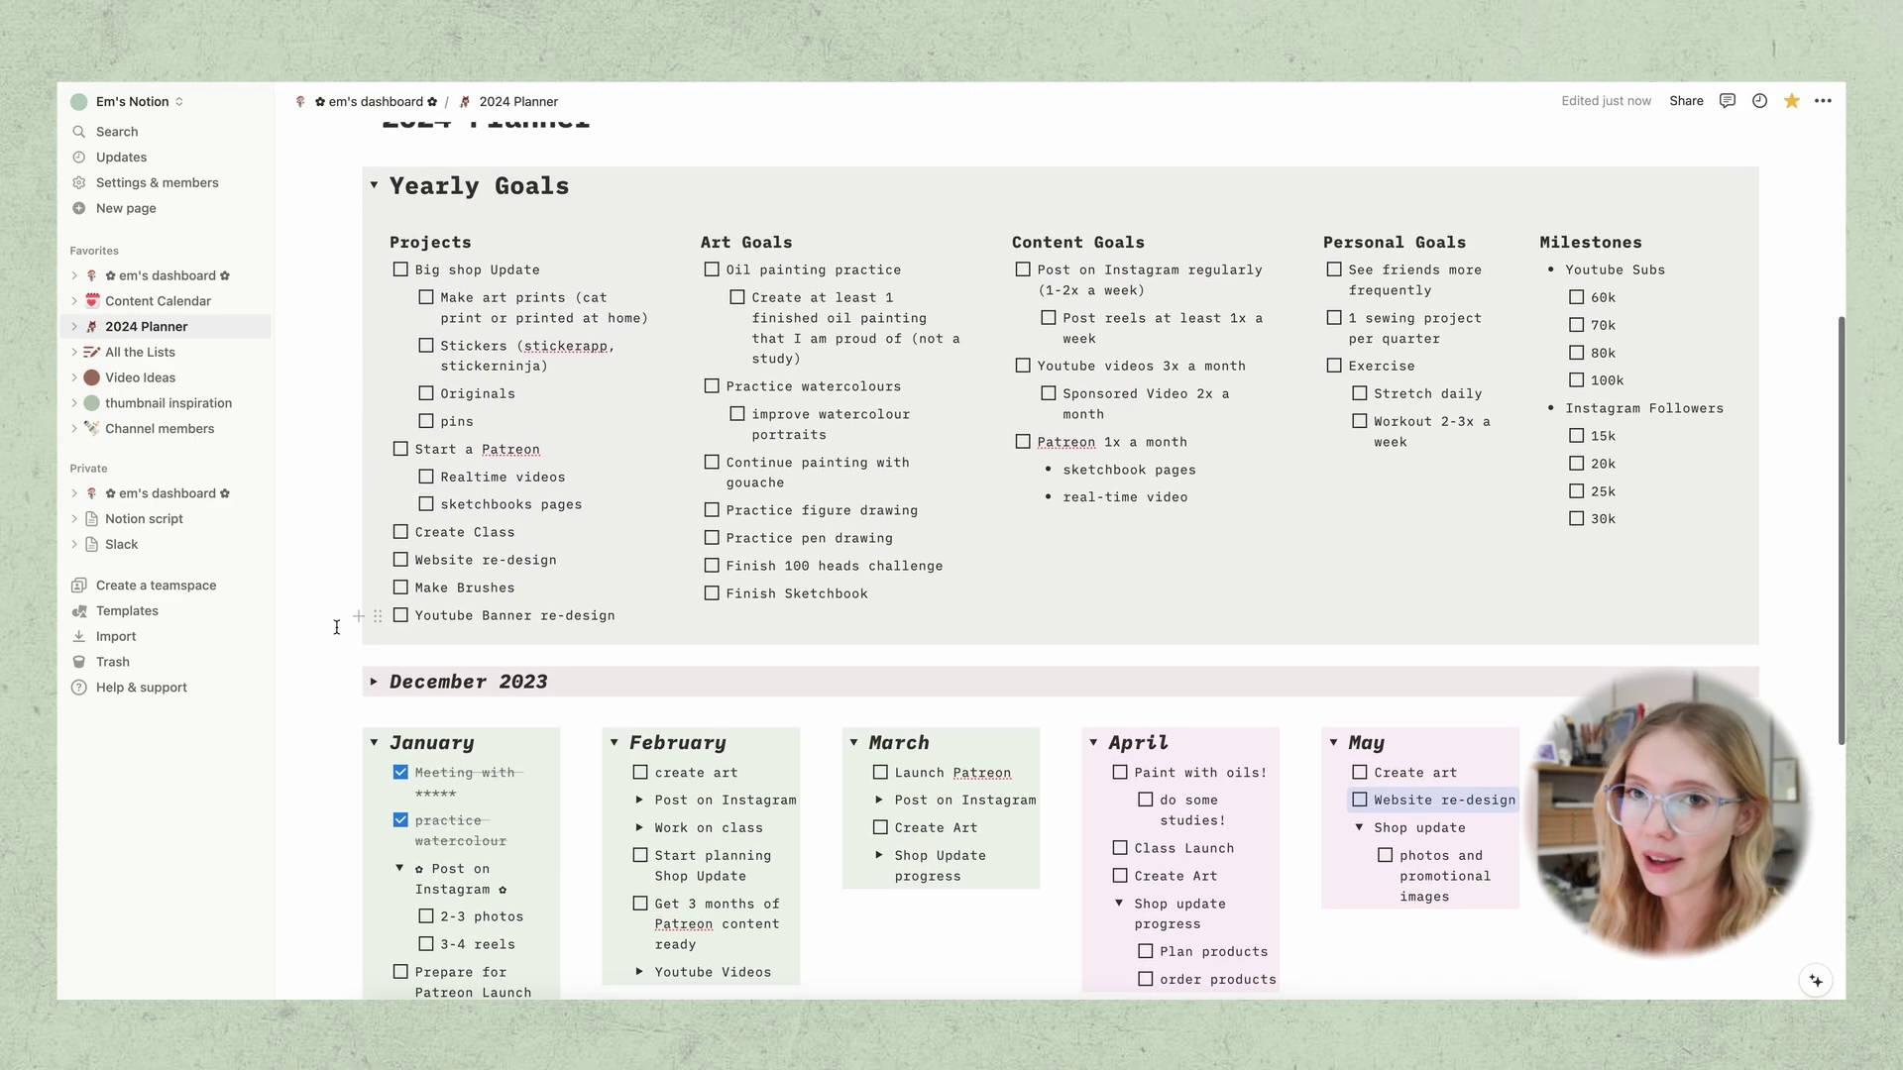
scroll(336, 627, up, 1)
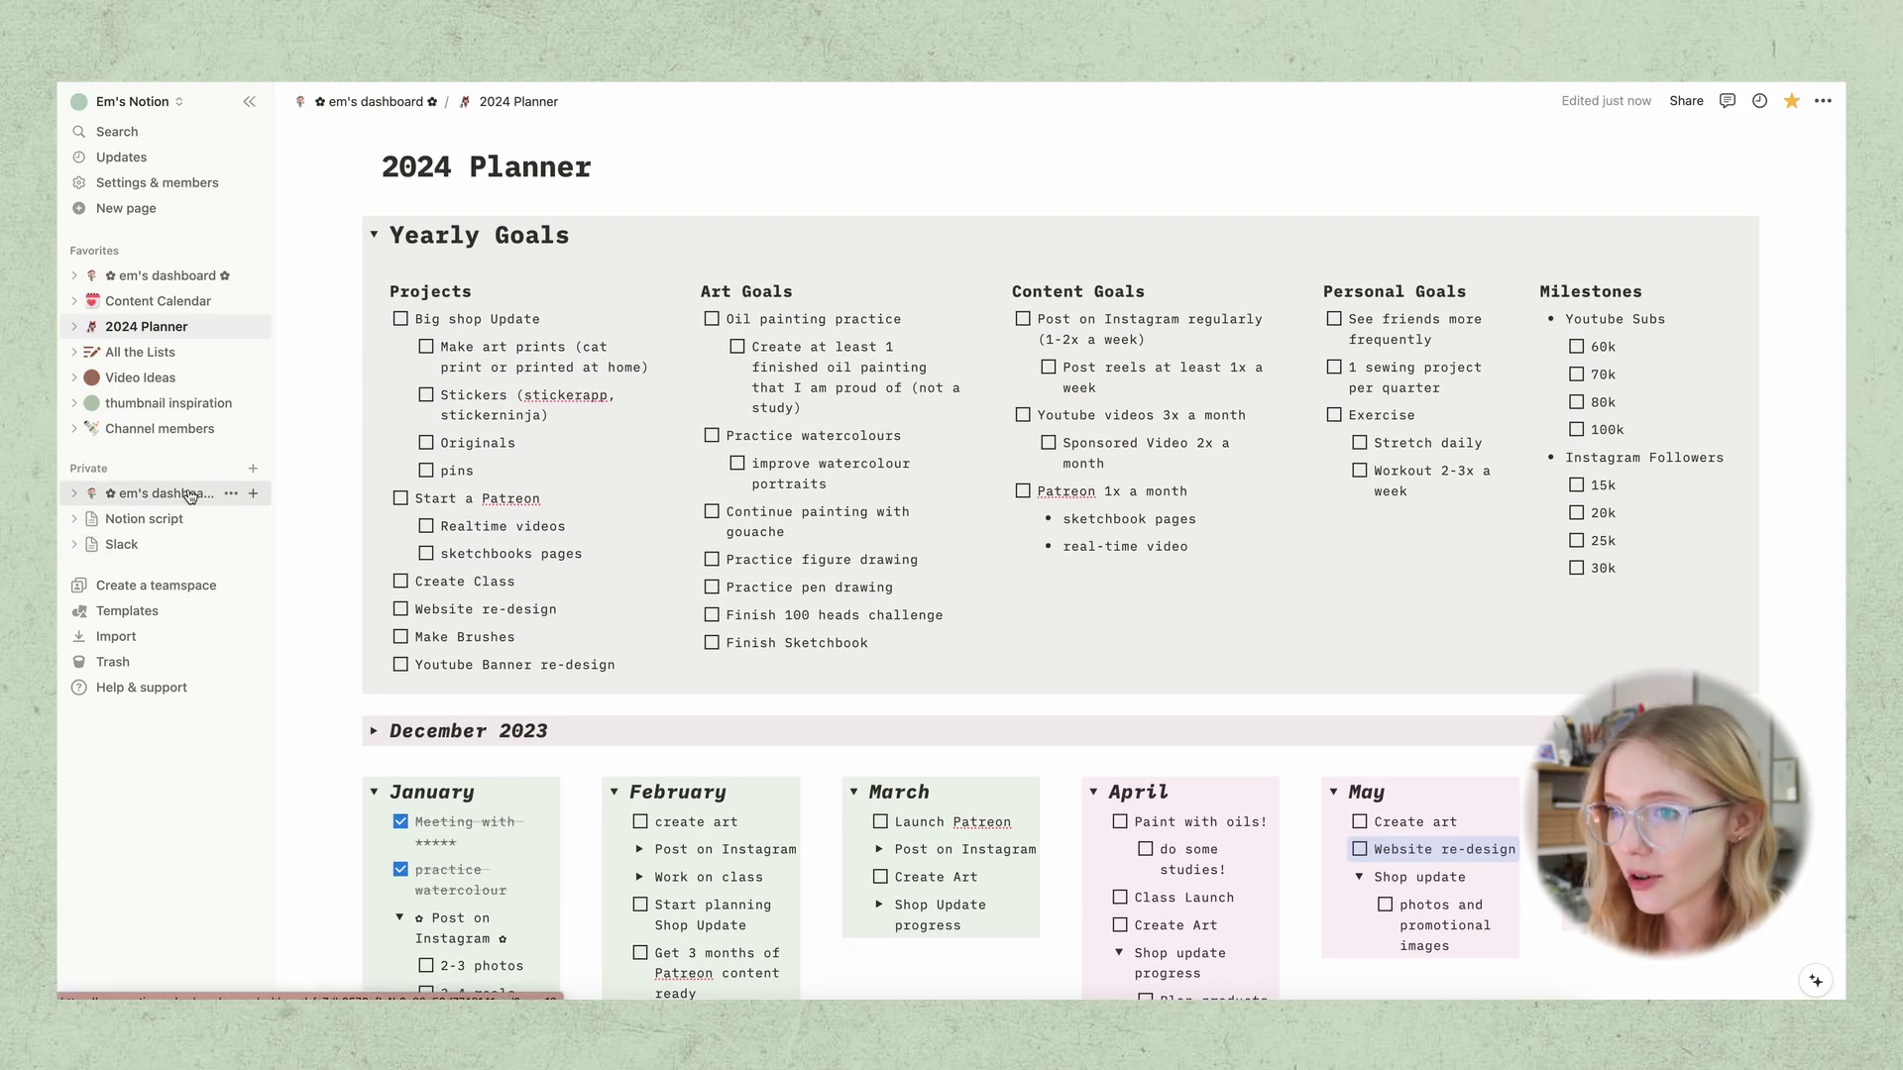
Create a new private page from the Weekly To-do List template in the Personal template category
click(253, 472)
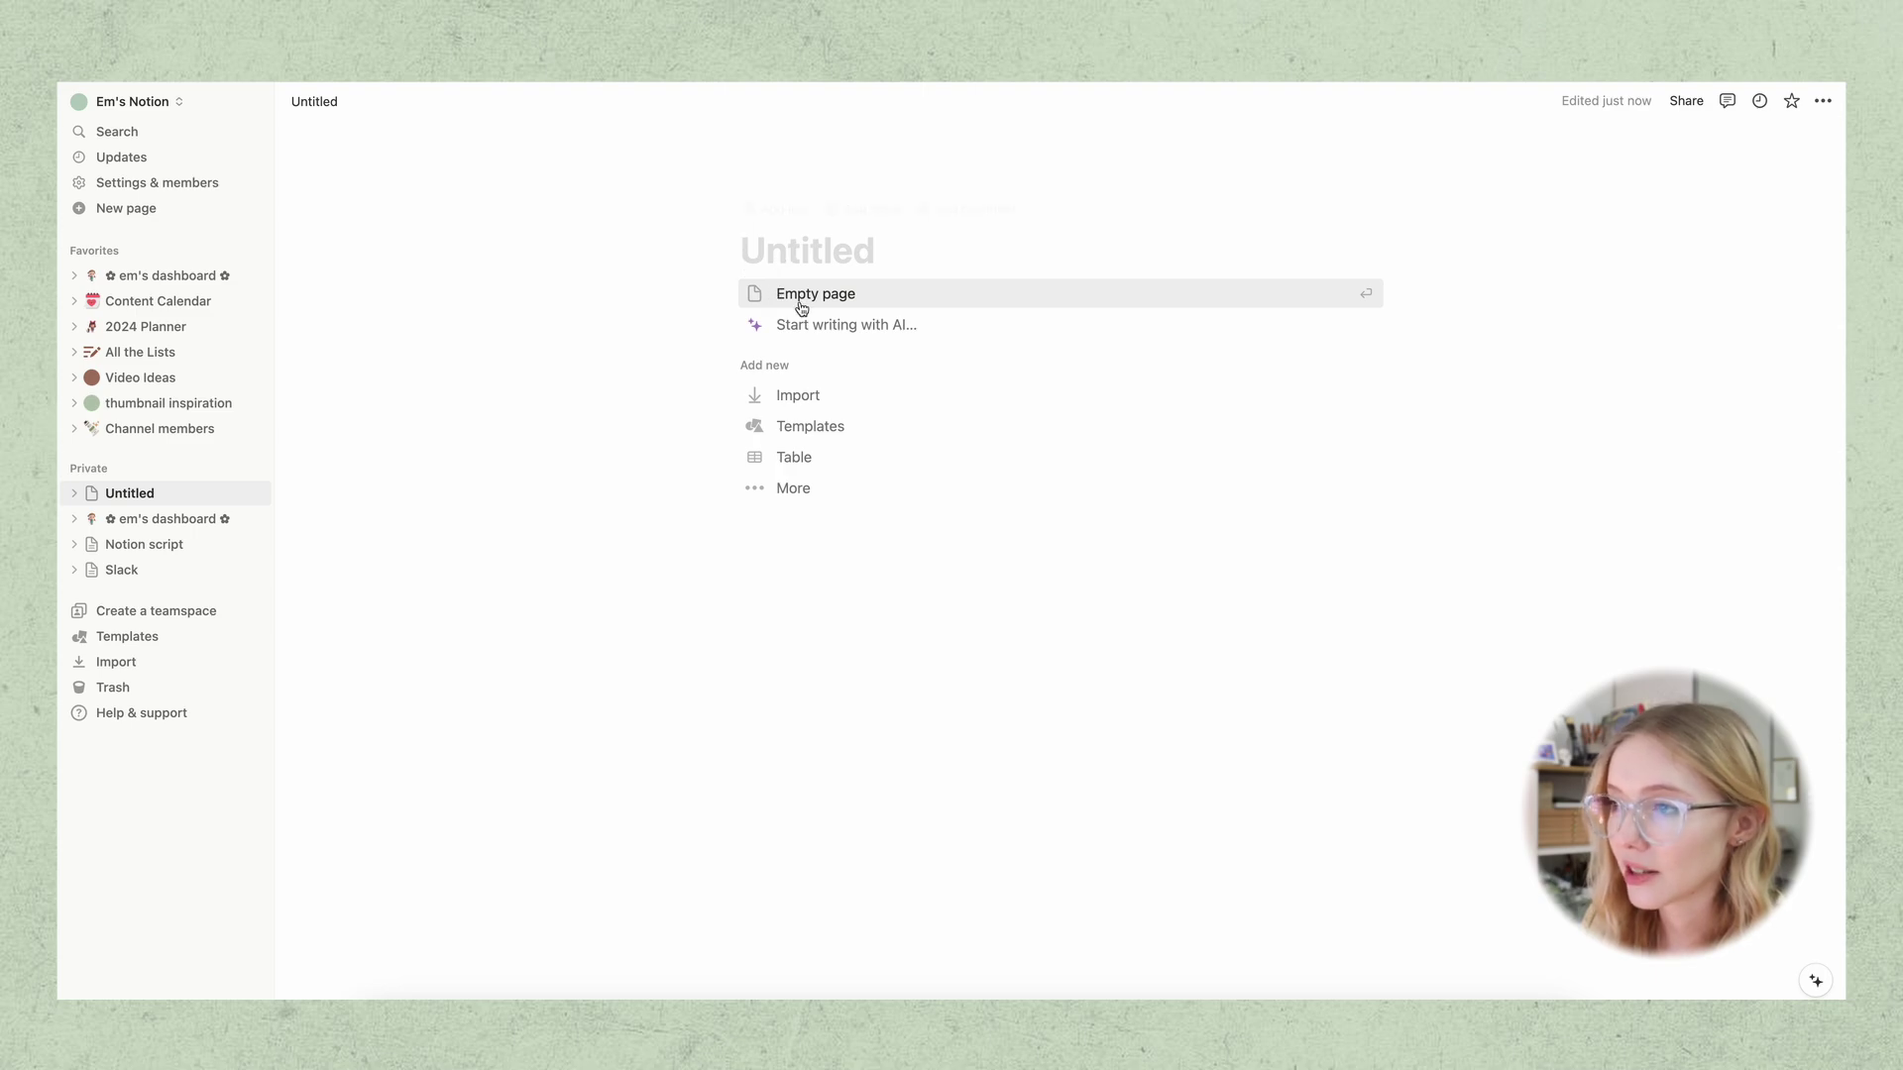
click(786, 429)
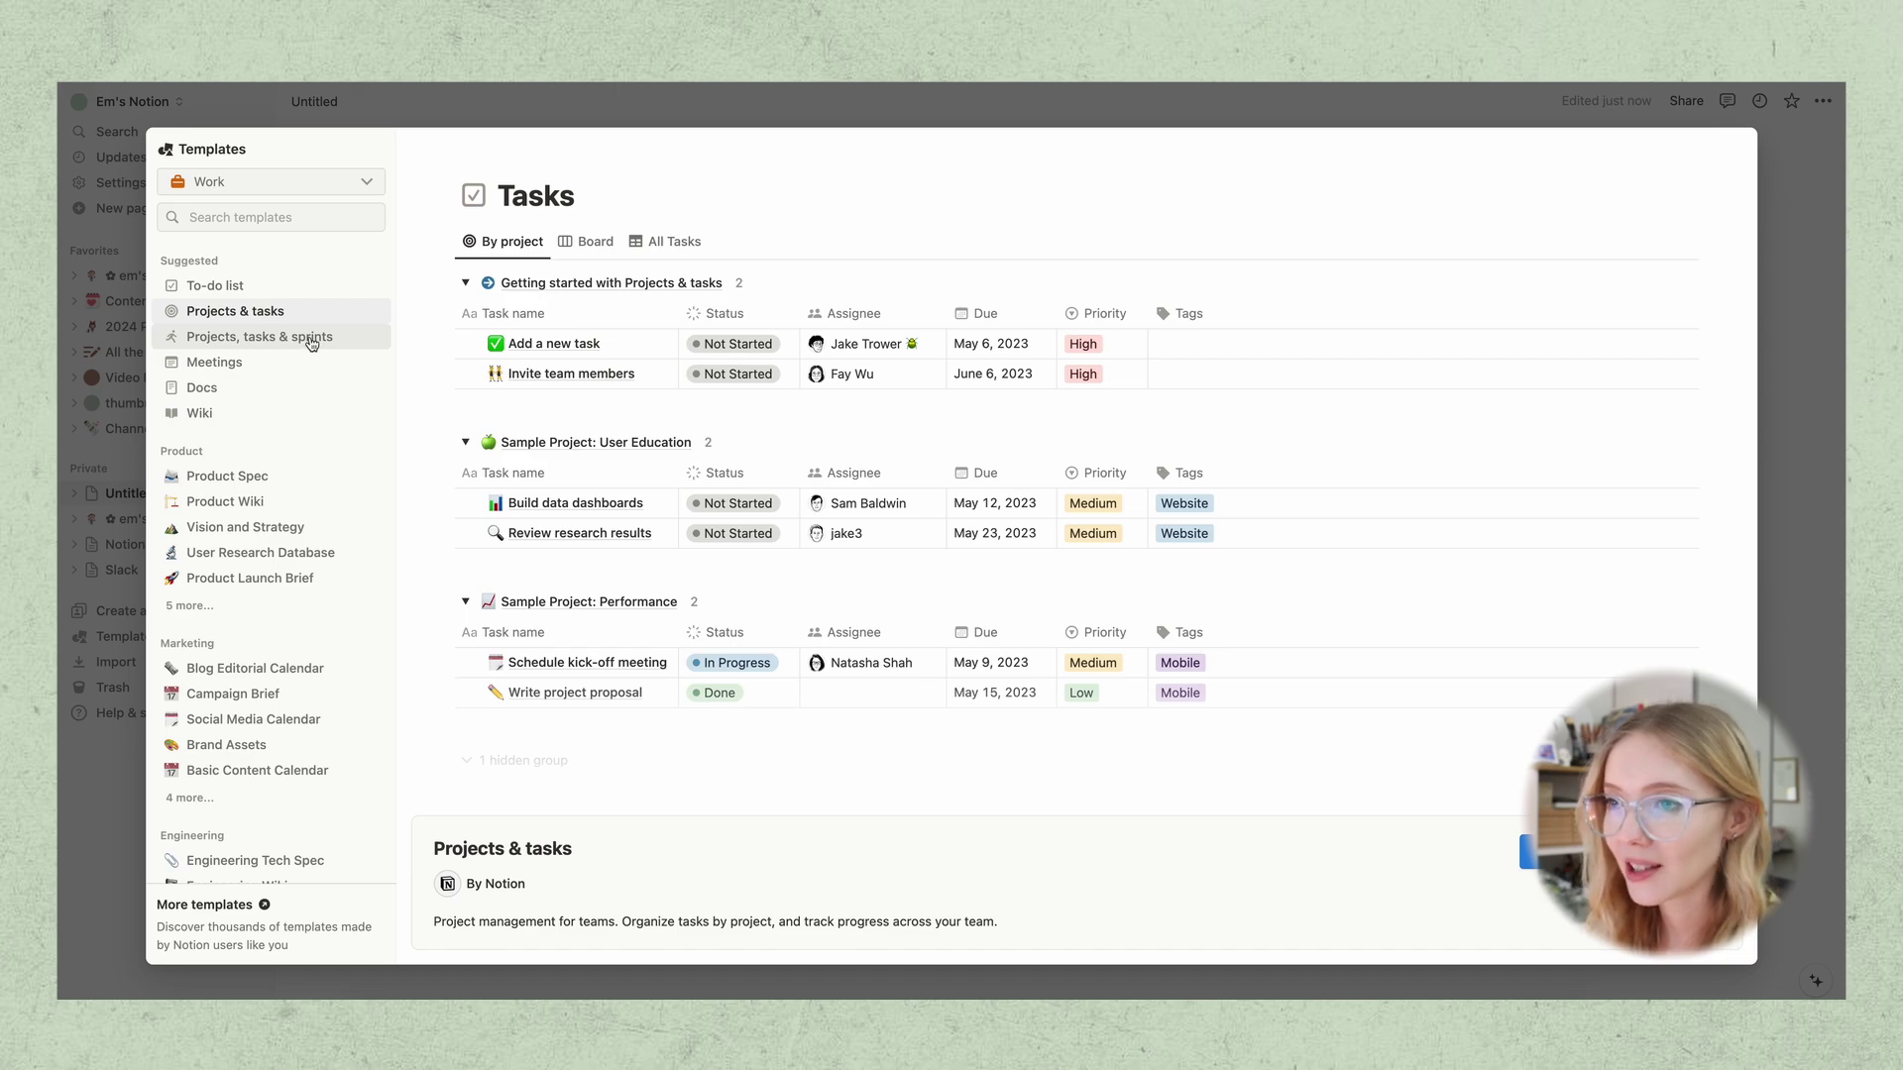
click(297, 182)
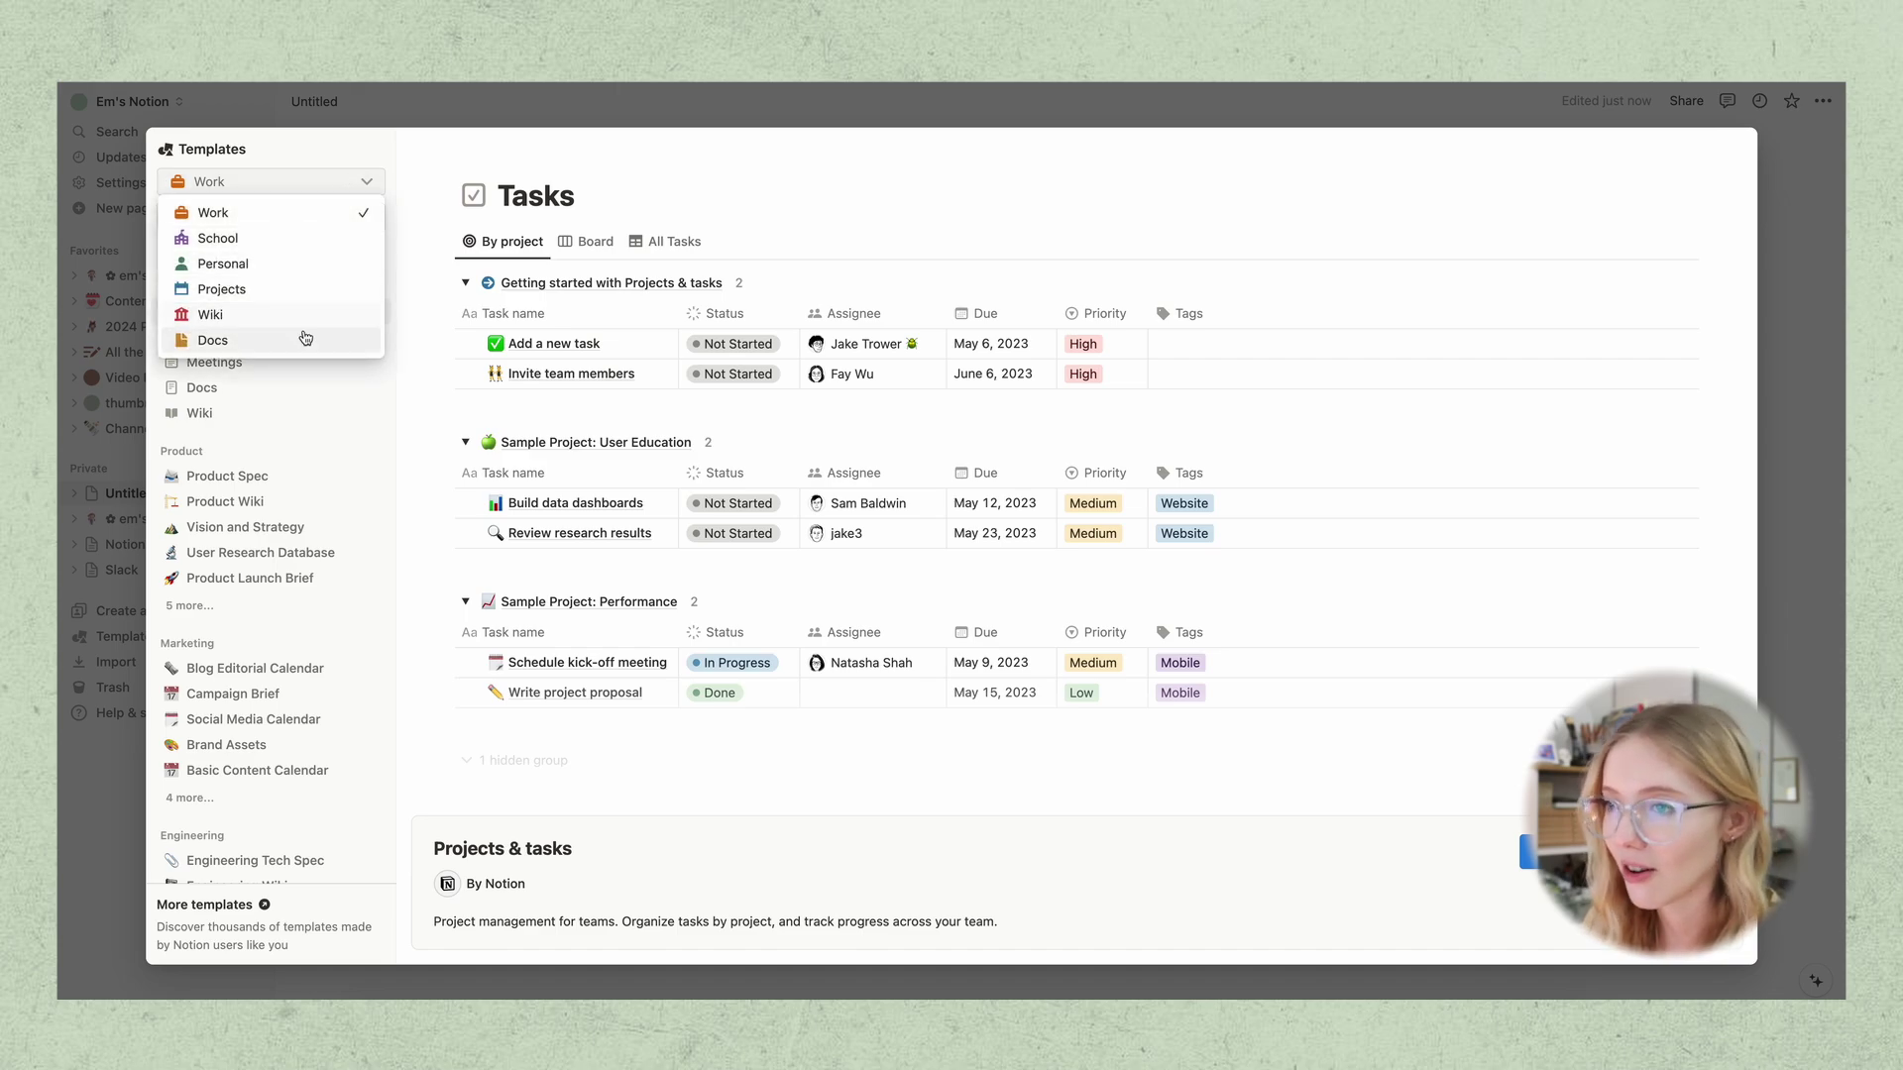
click(288, 265)
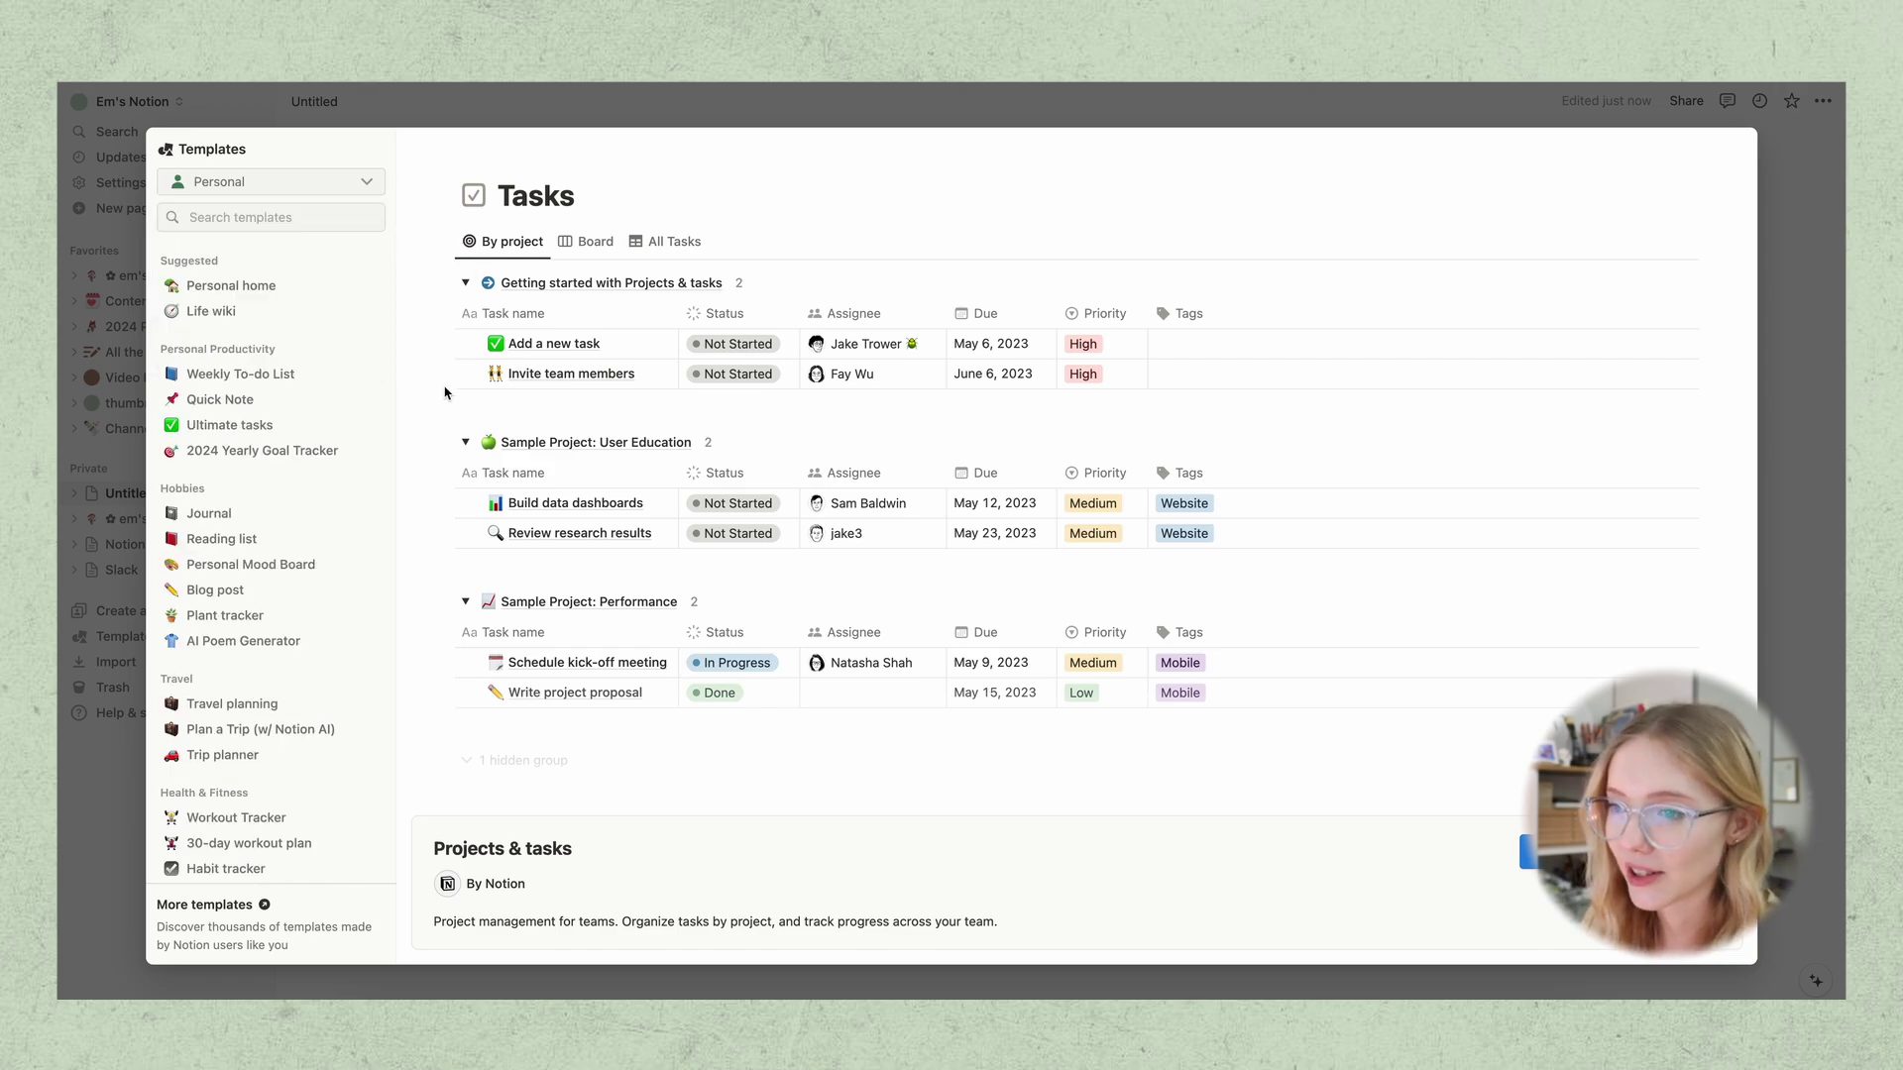
click(263, 381)
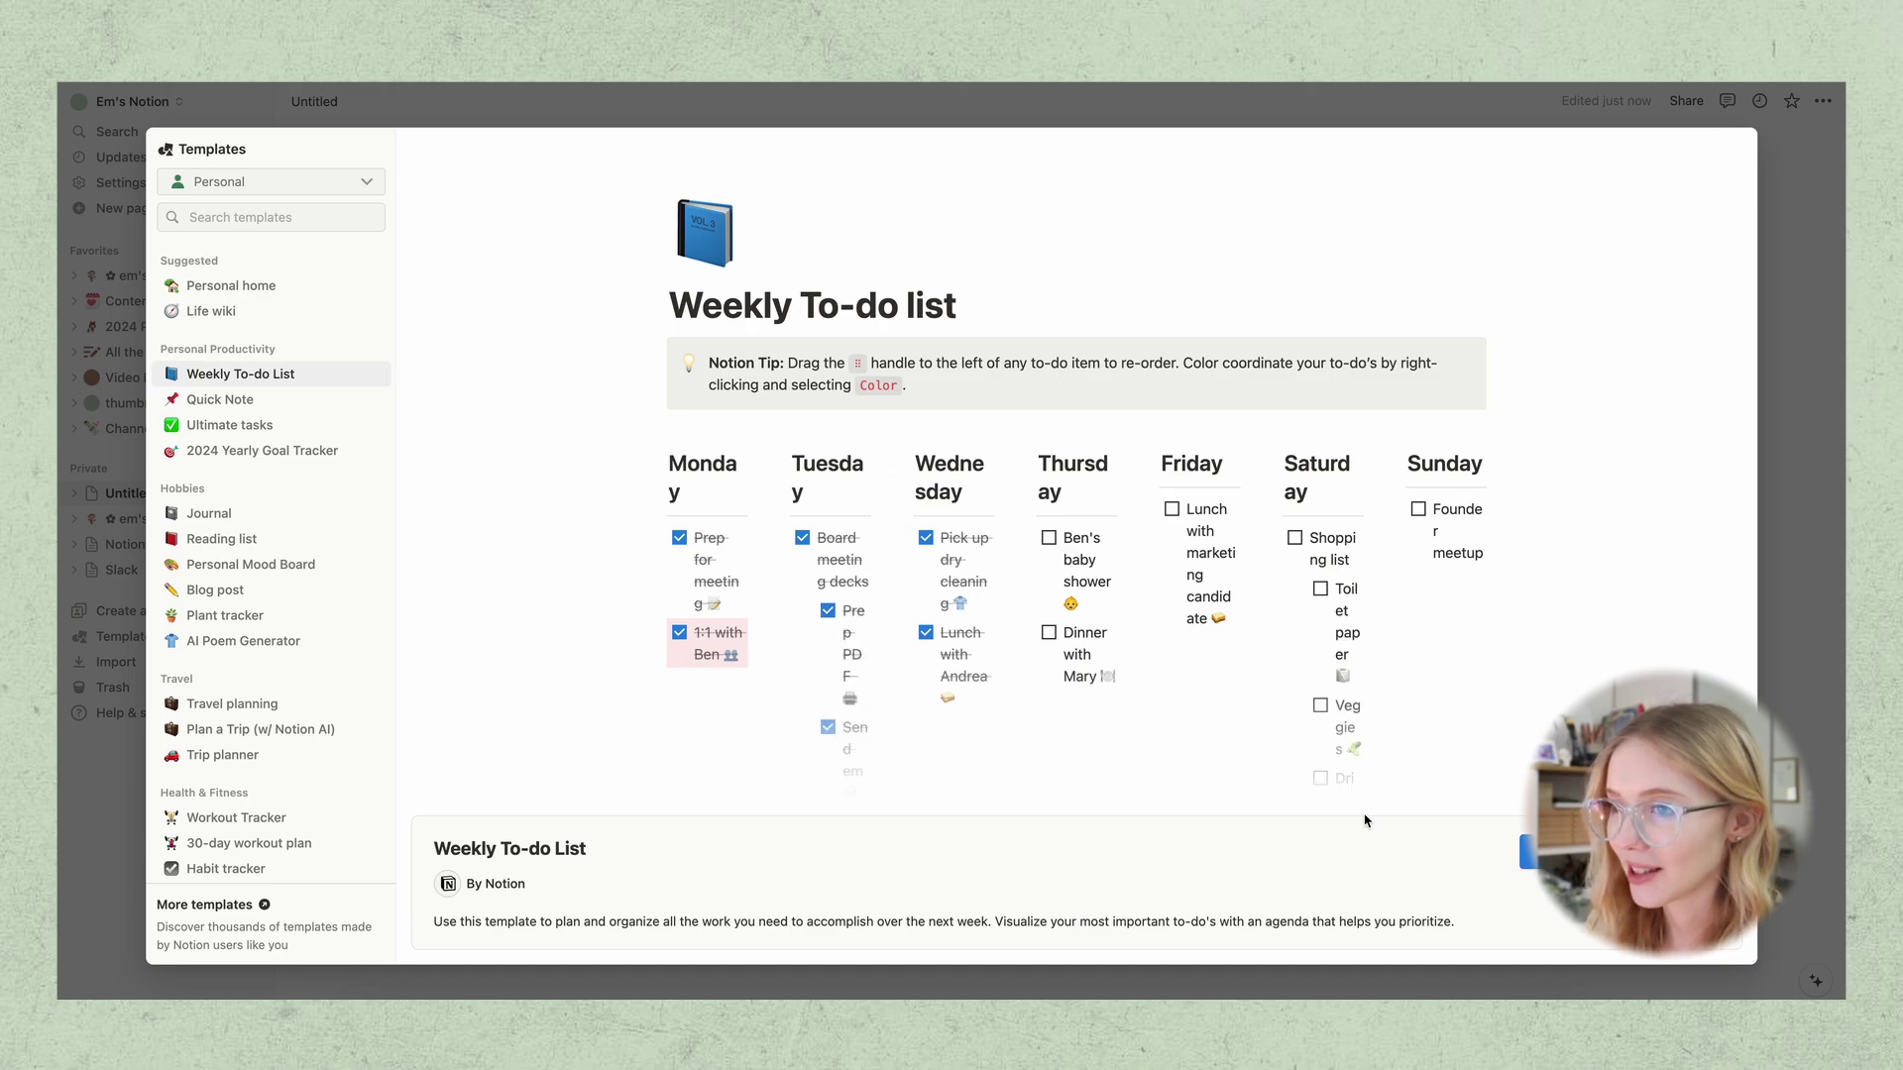
click(1566, 852)
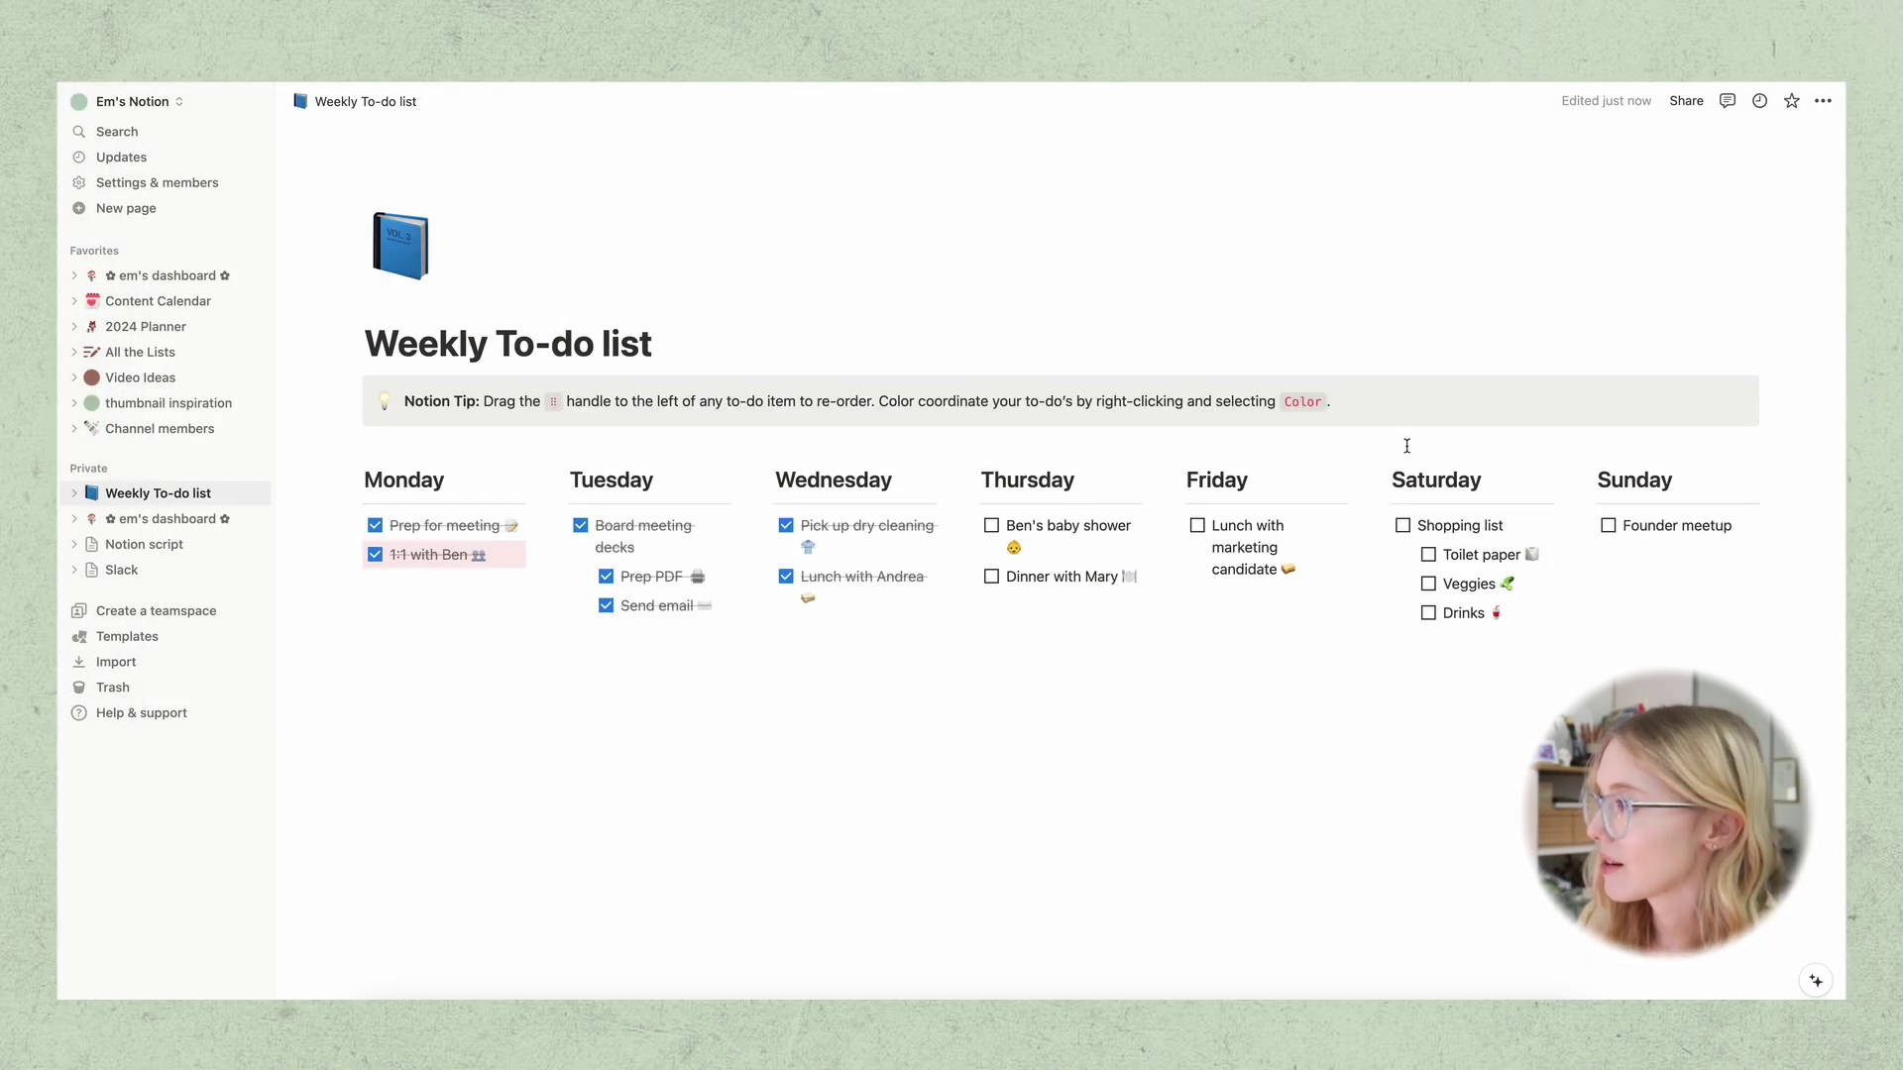
Try the Mono font style on the Weekly To-do list page, and set the page to Serif
click(1827, 101)
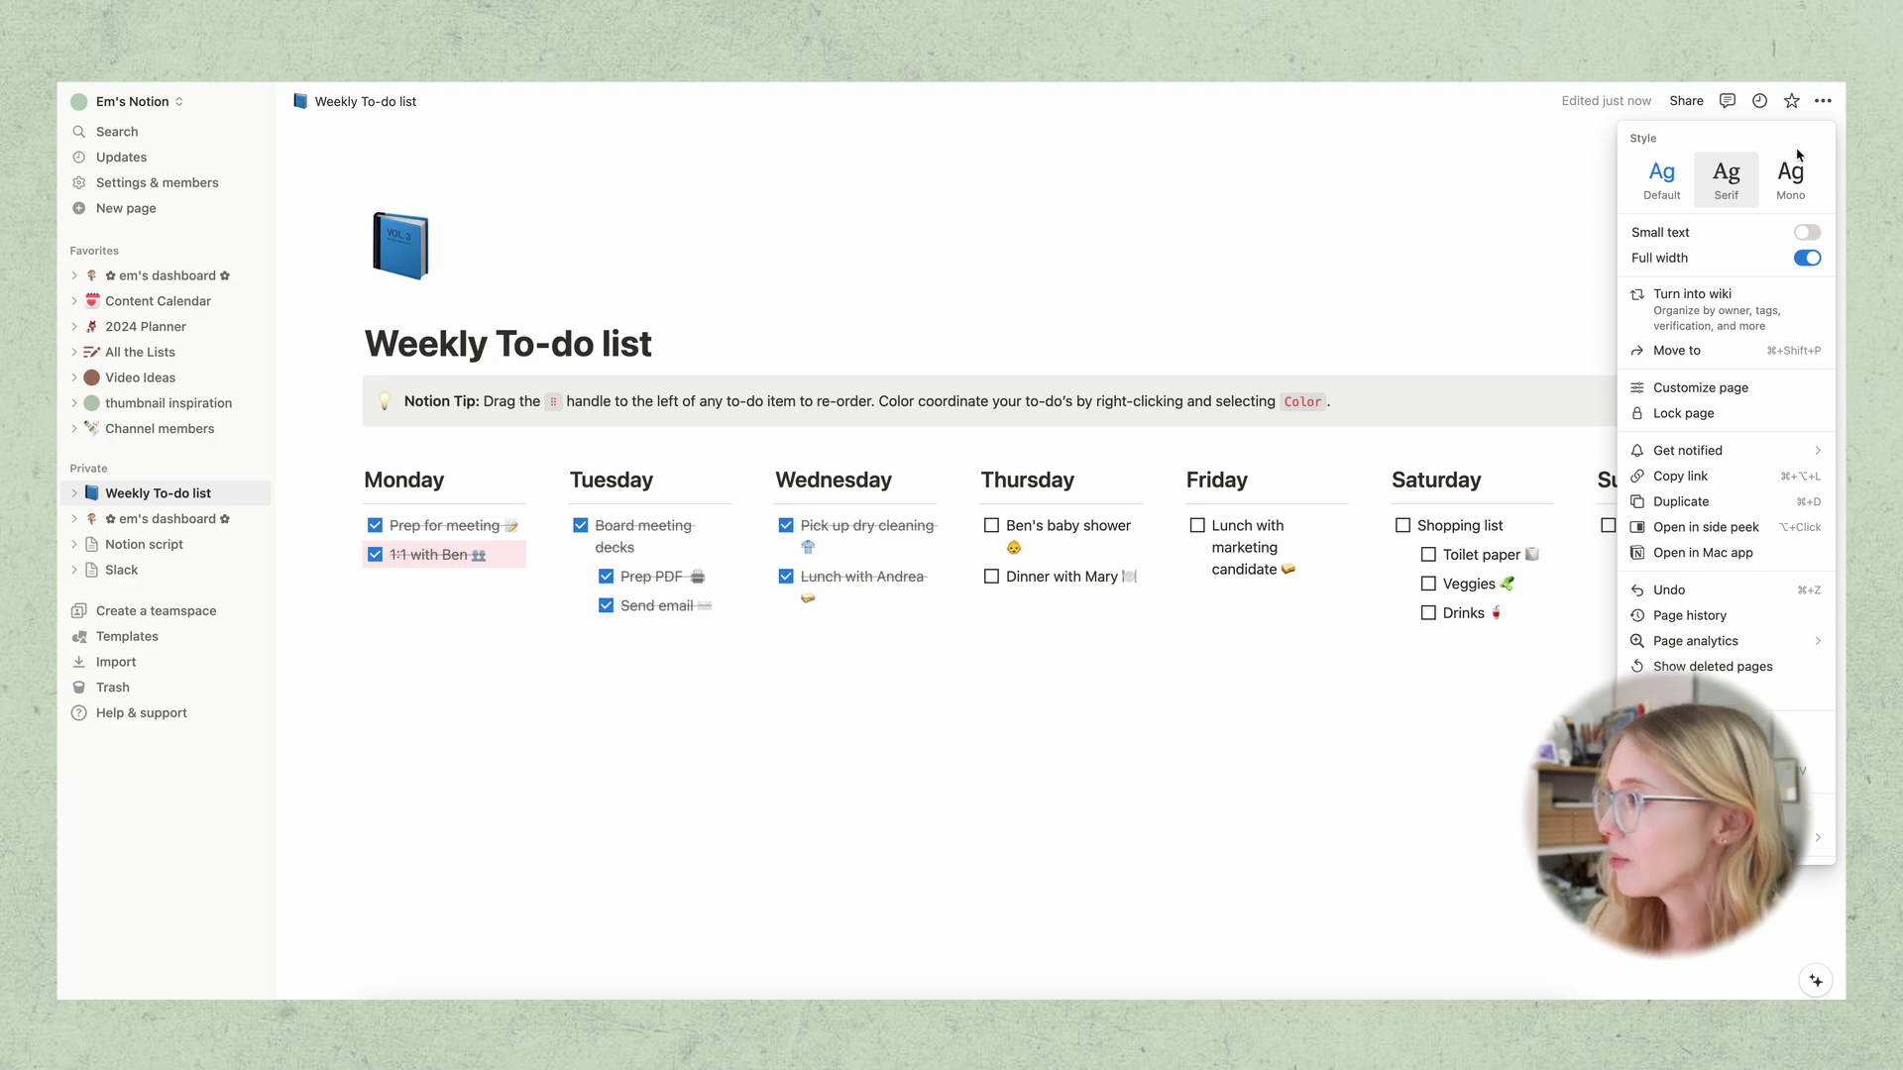
click(1725, 178)
click(1790, 178)
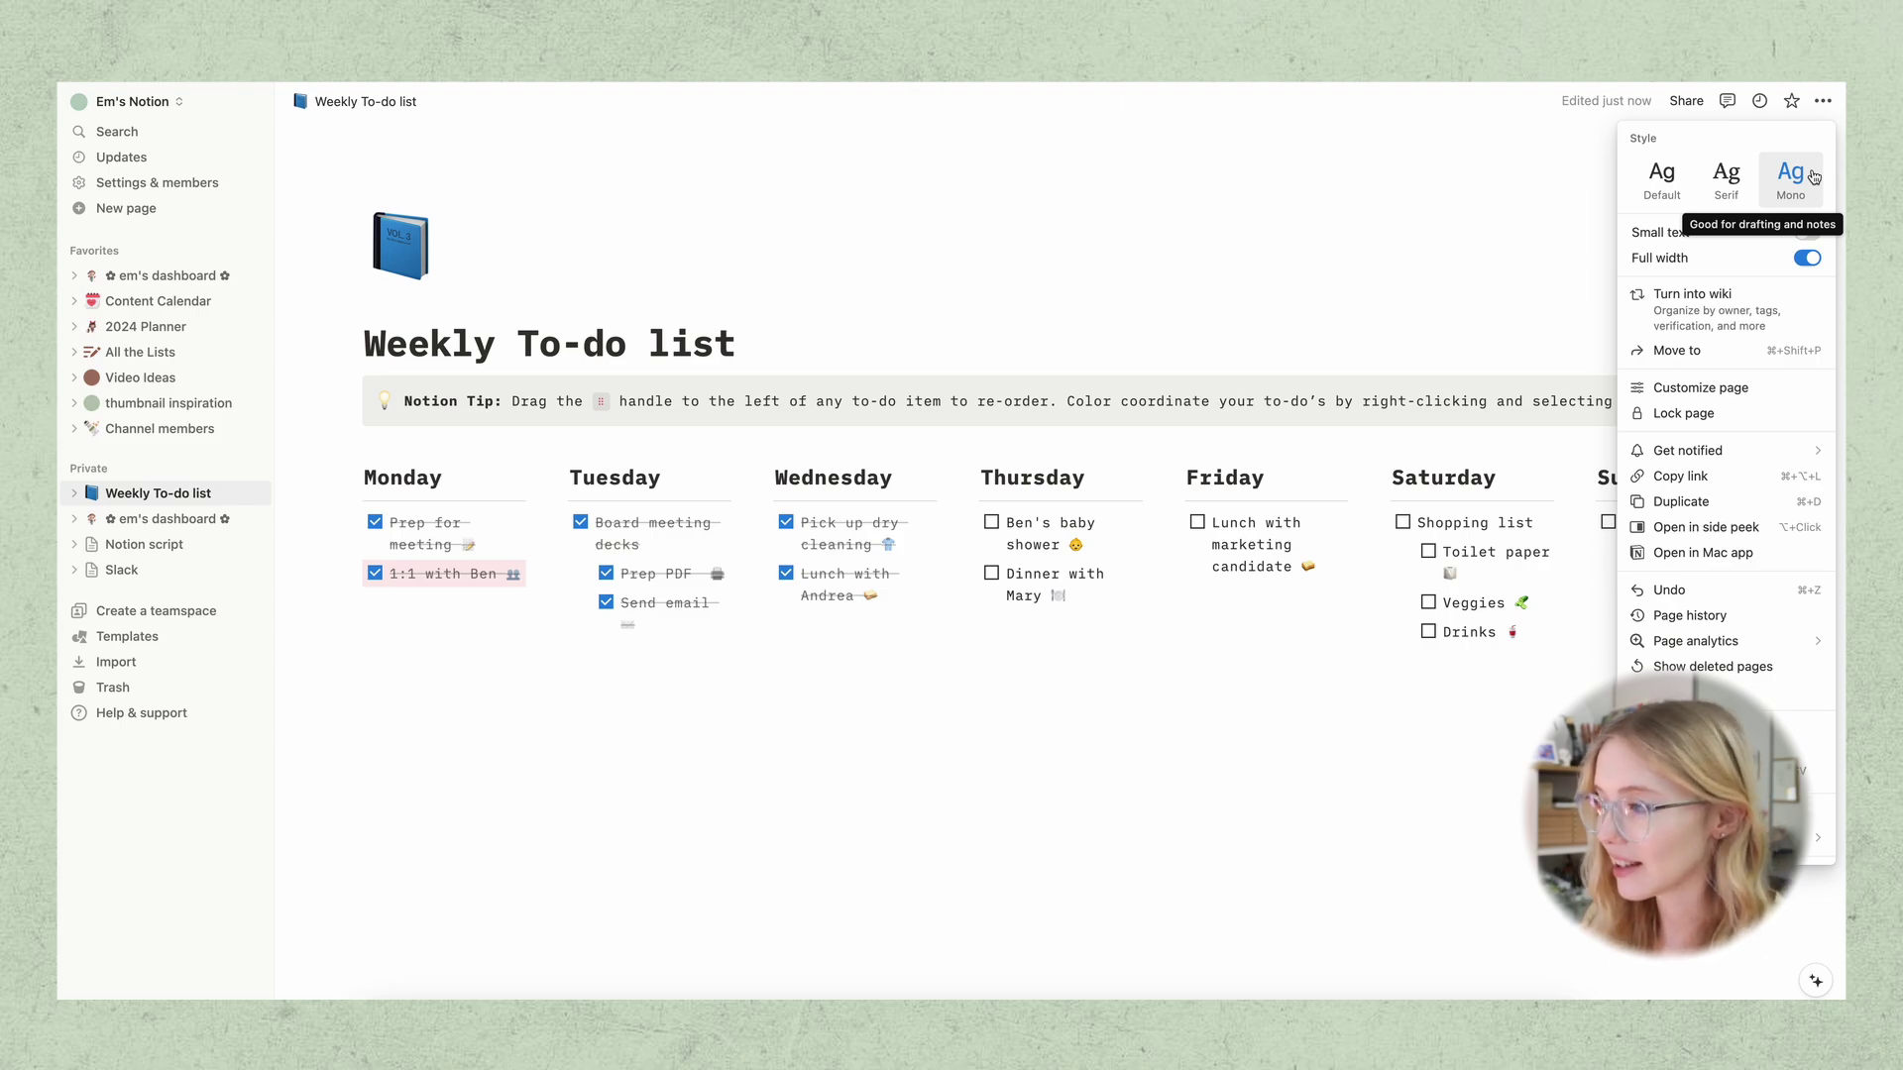
click(1750, 177)
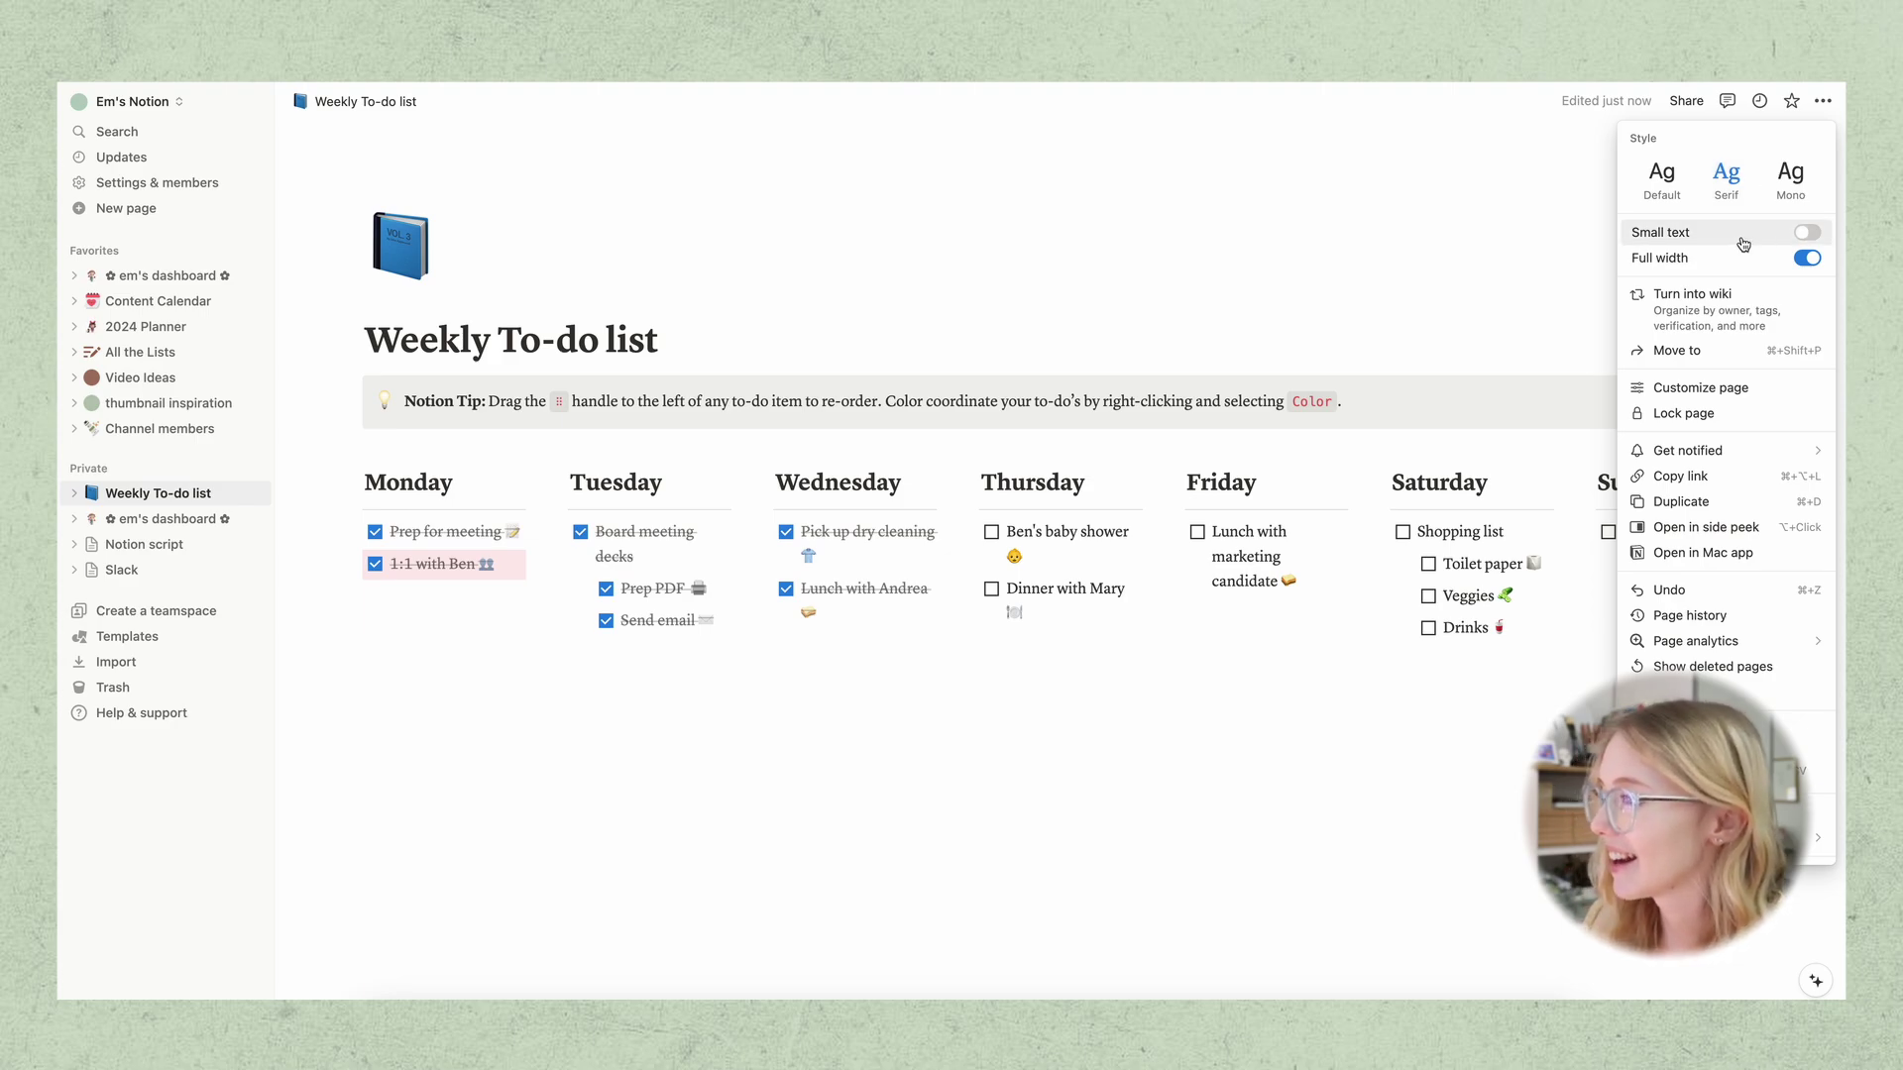
Turn on small text for the Weekly To-do list page and add a cover to it
click(1784, 238)
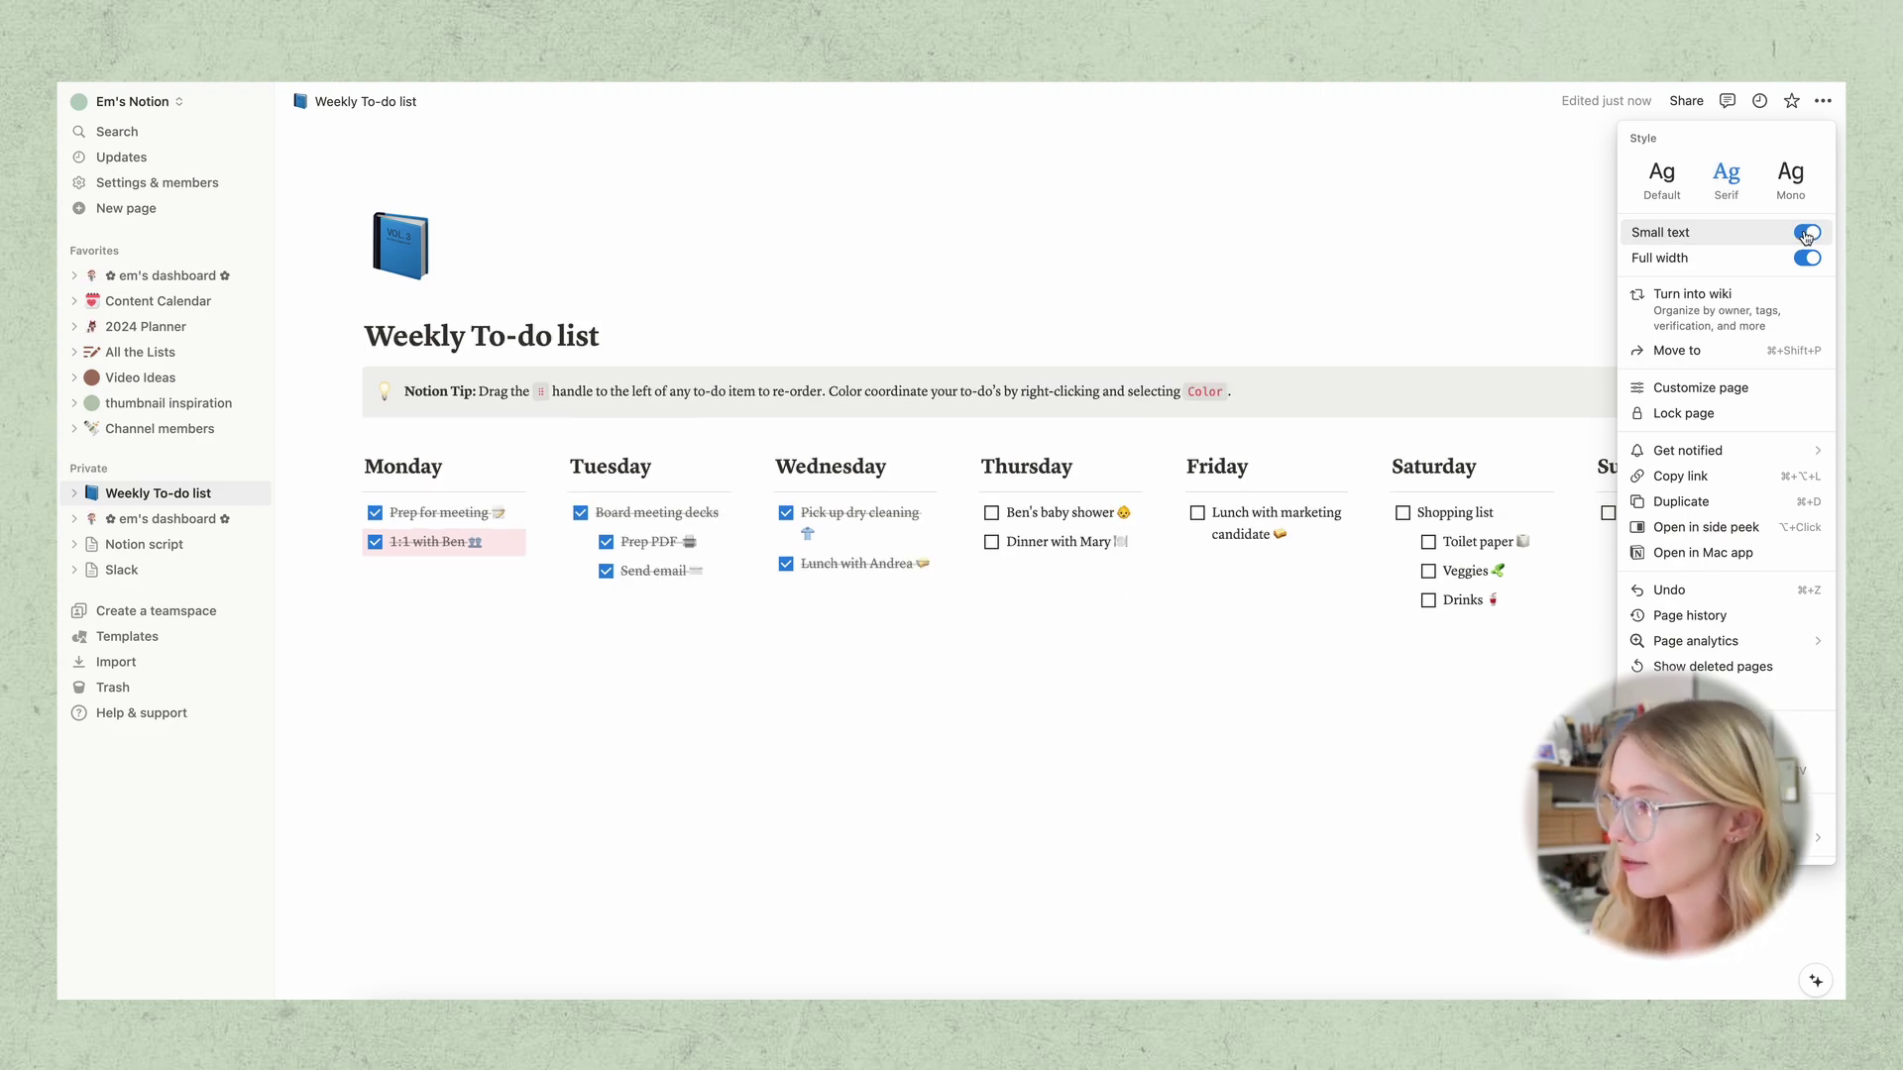
click(1188, 705)
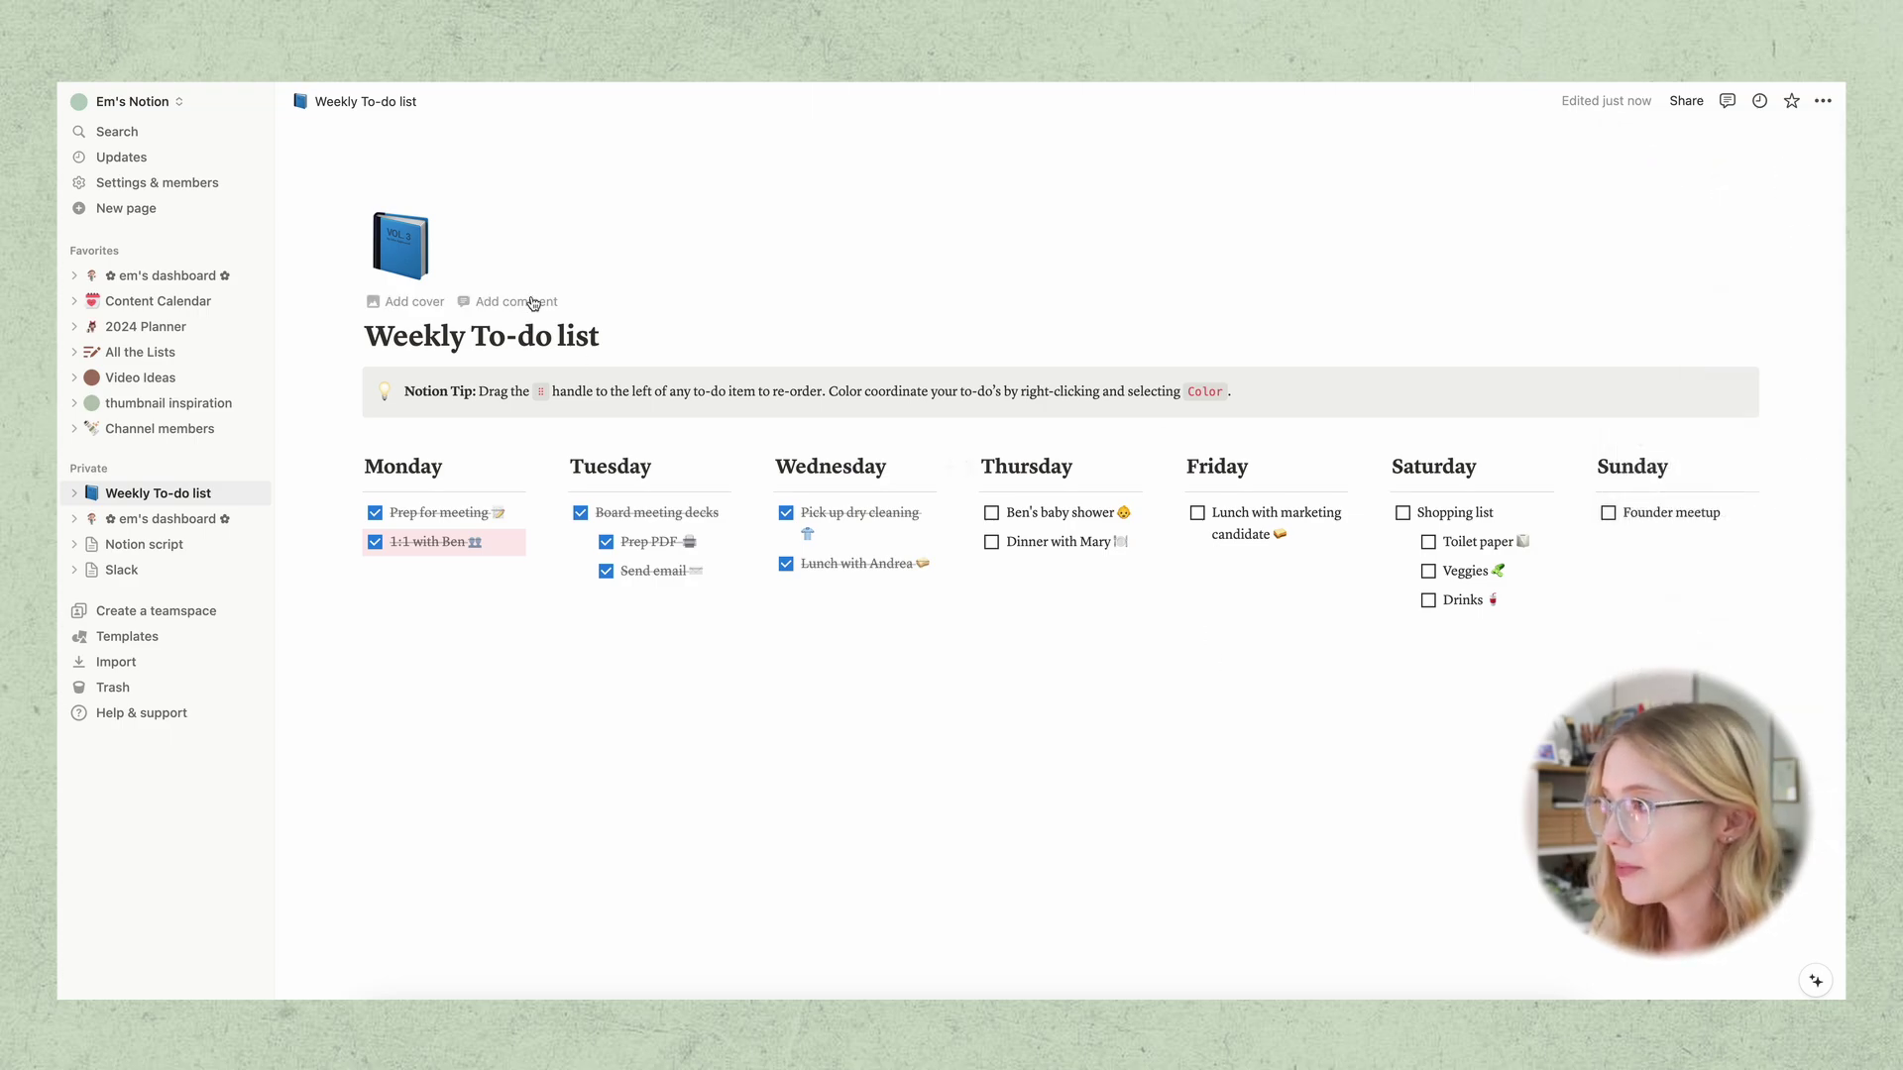
click(400, 301)
Replace the page cover with Vincent van Gogh's 1890 Irises from the cover gallery
click(1642, 151)
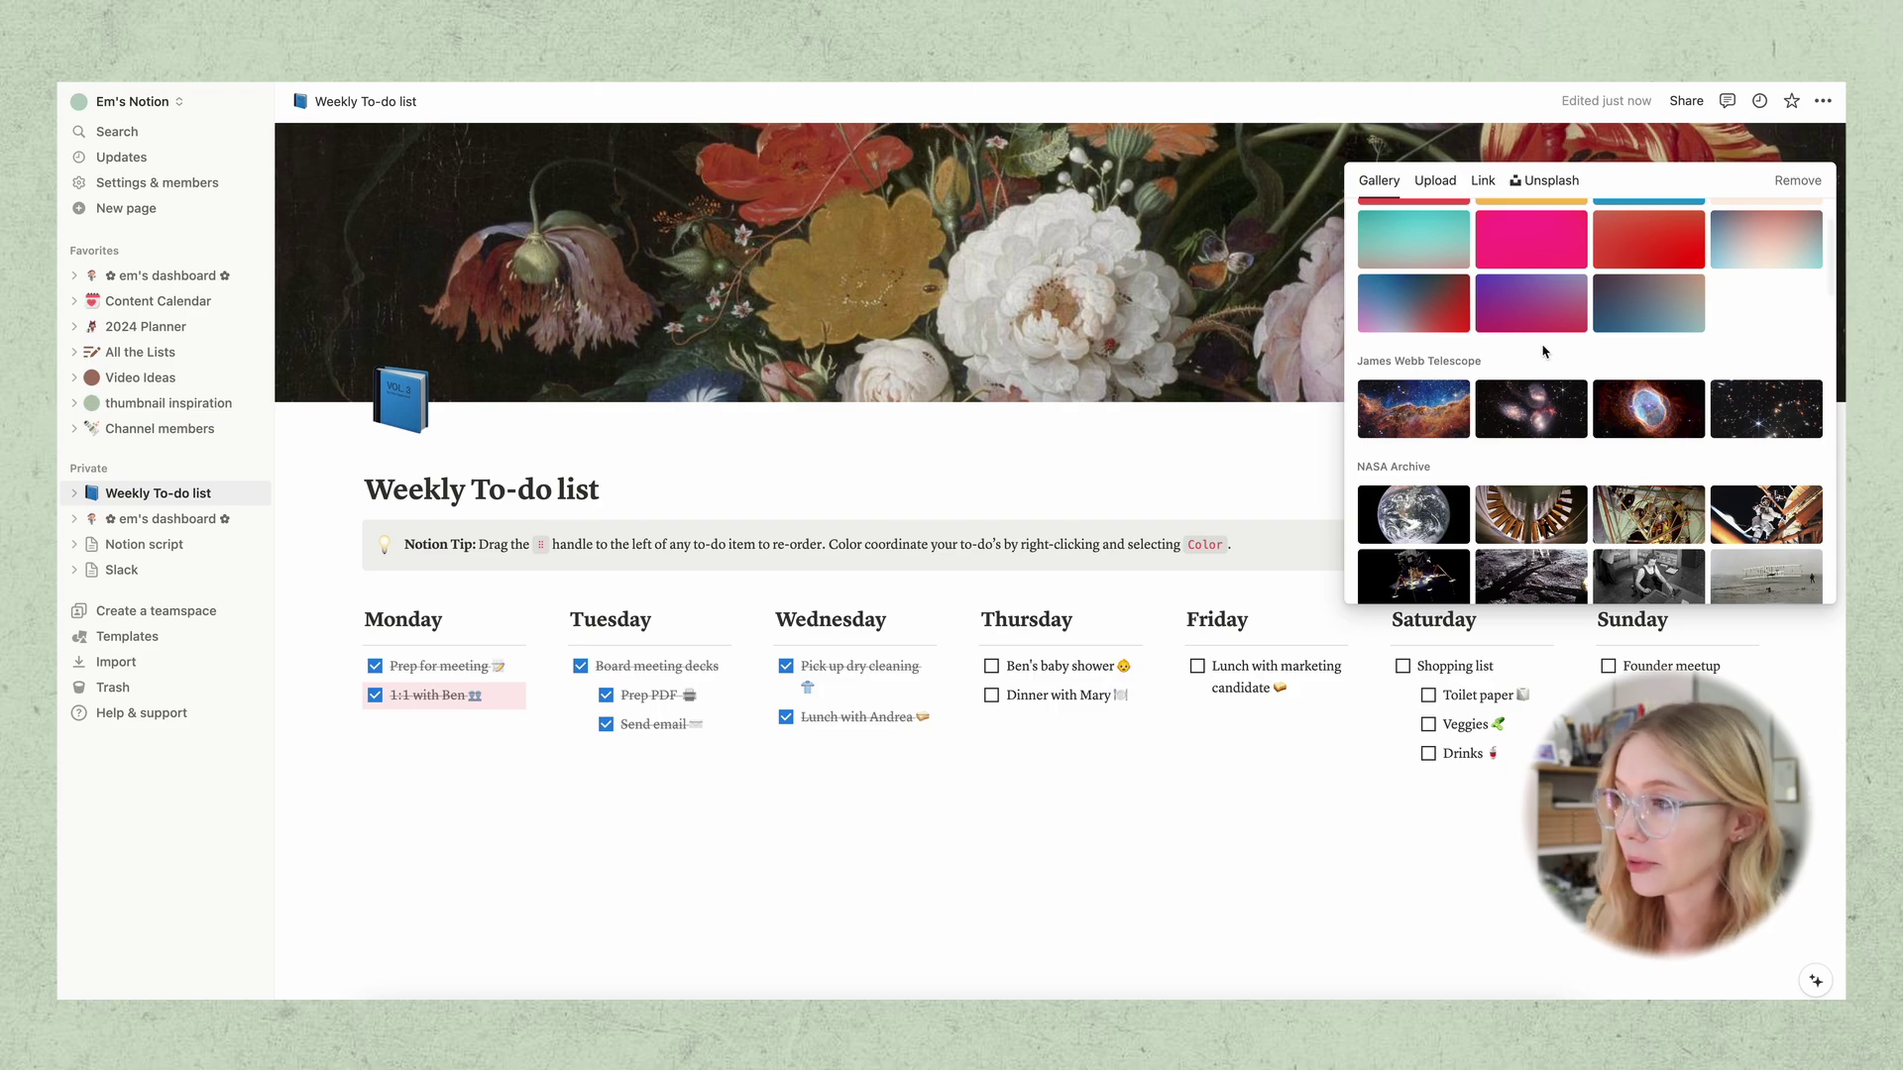
scroll(1543, 351, down, 10)
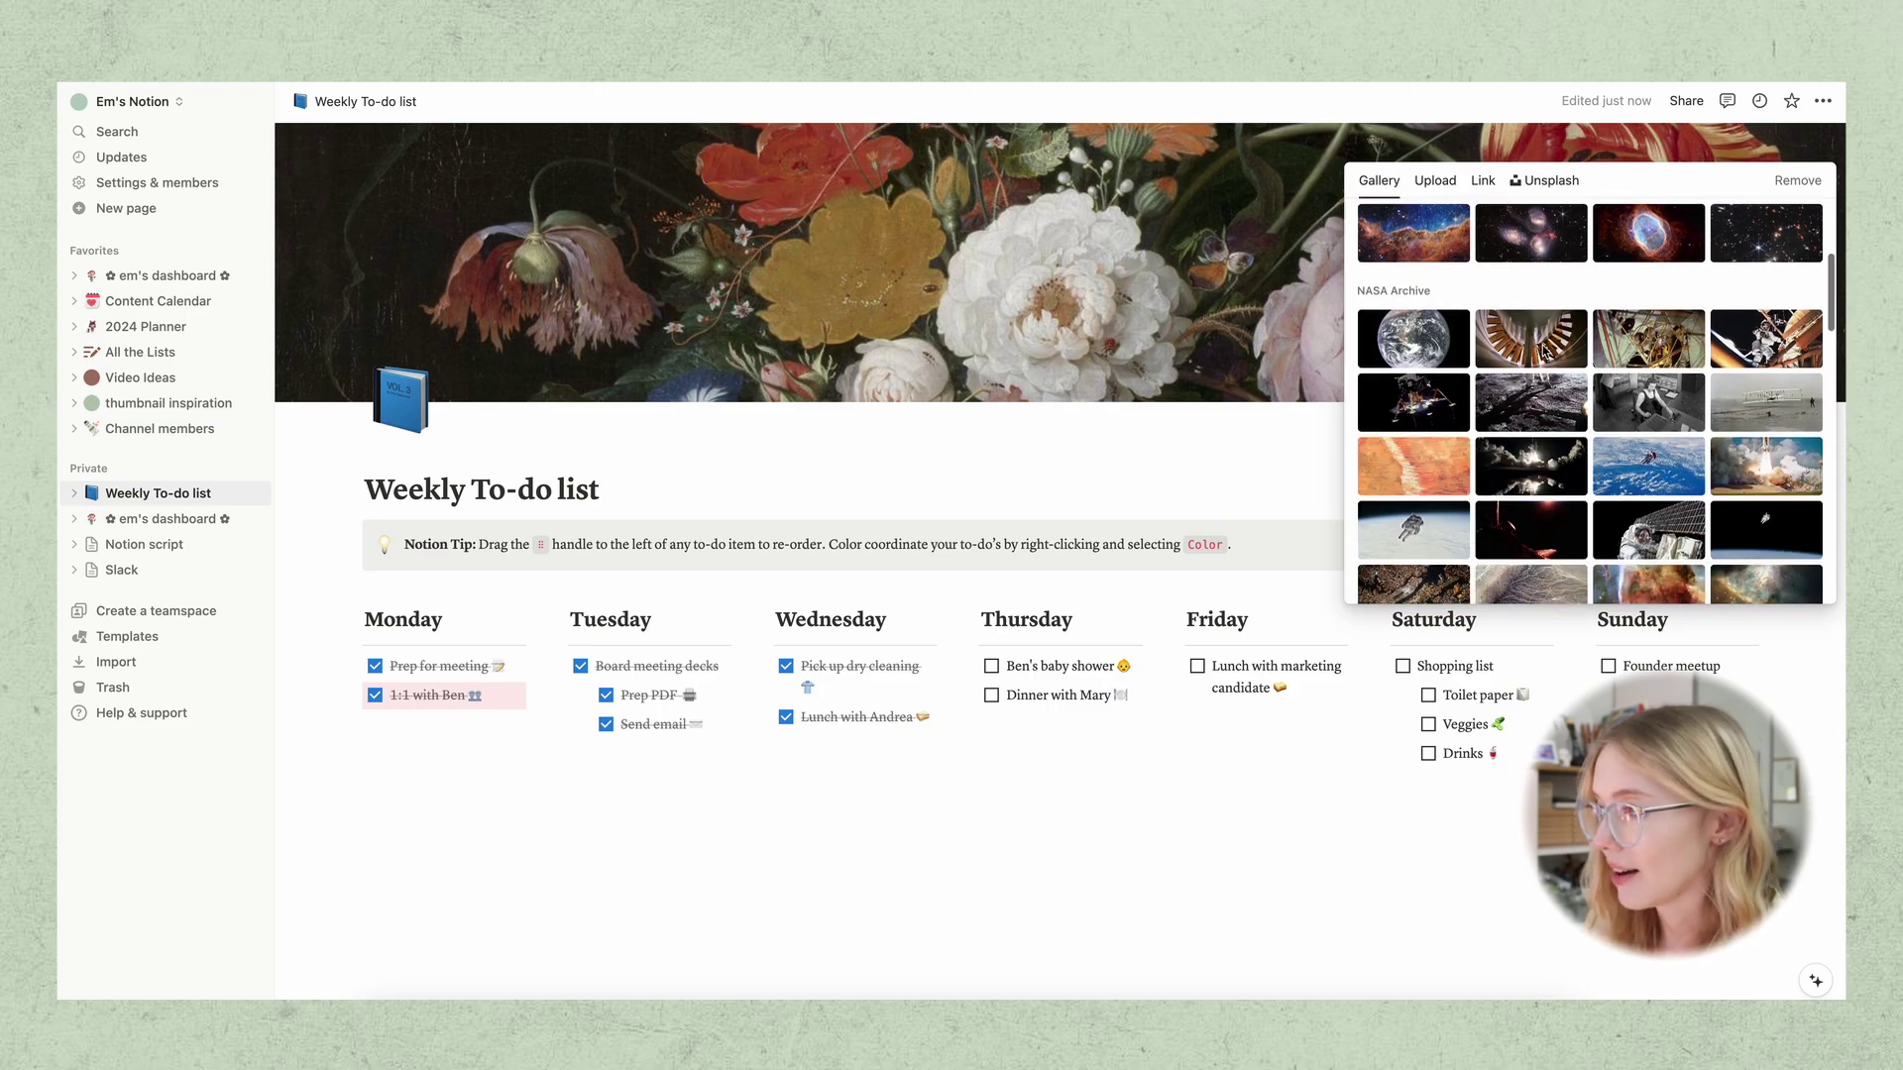
scroll(1543, 350, down, 3)
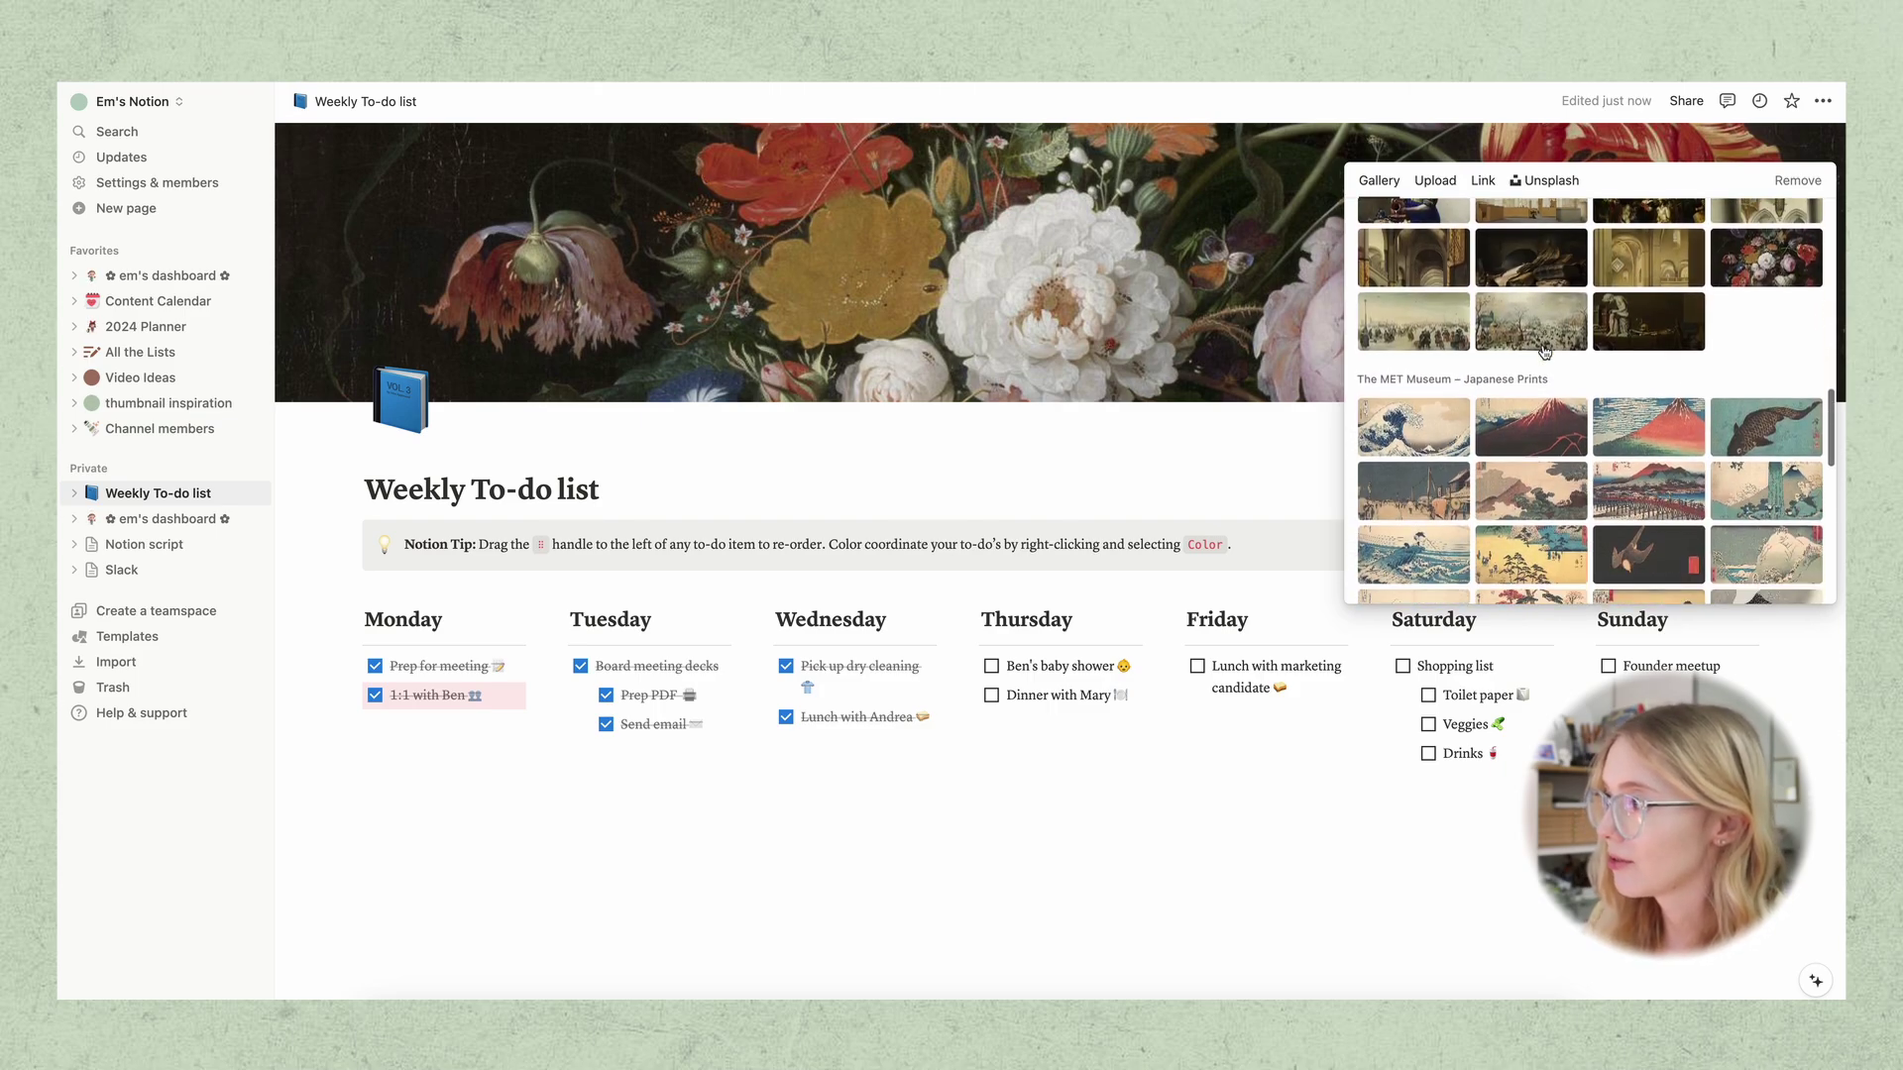
scroll(1543, 351, down, 3)
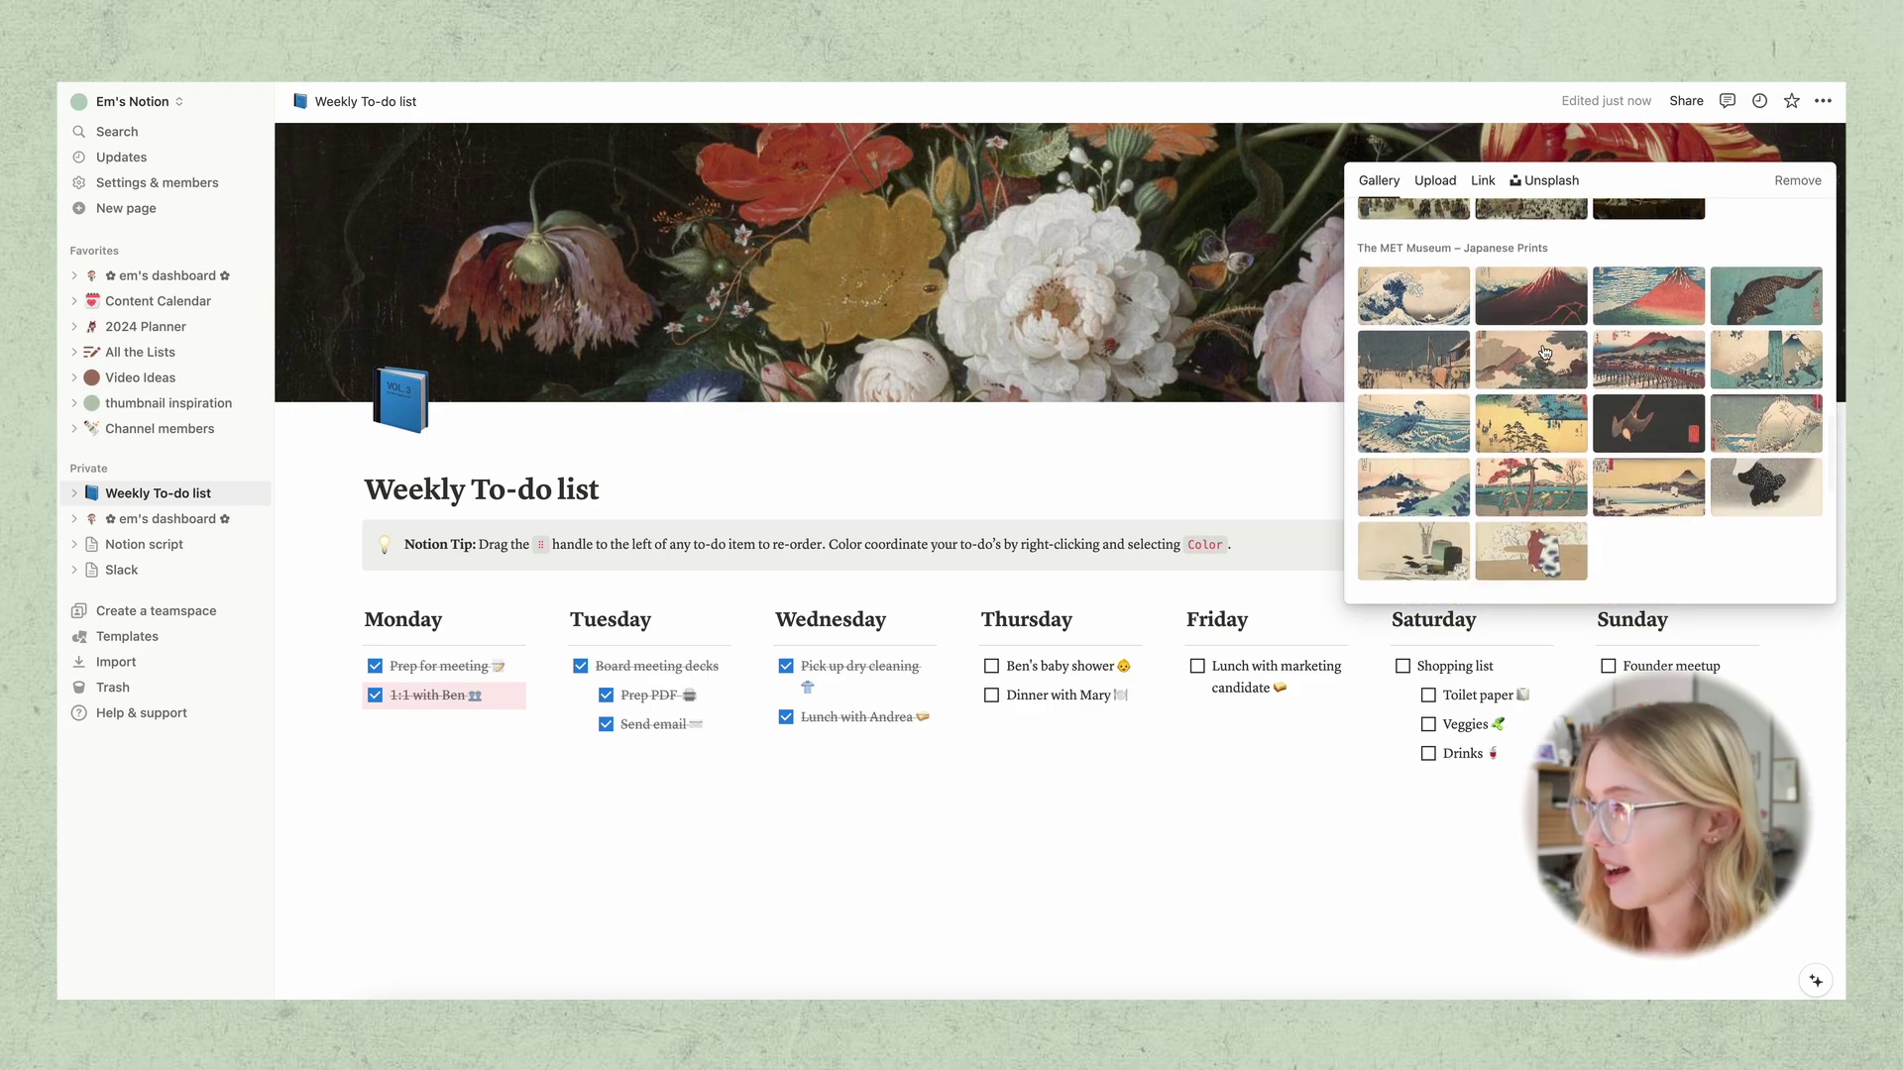
scroll(1543, 351, down, 3)
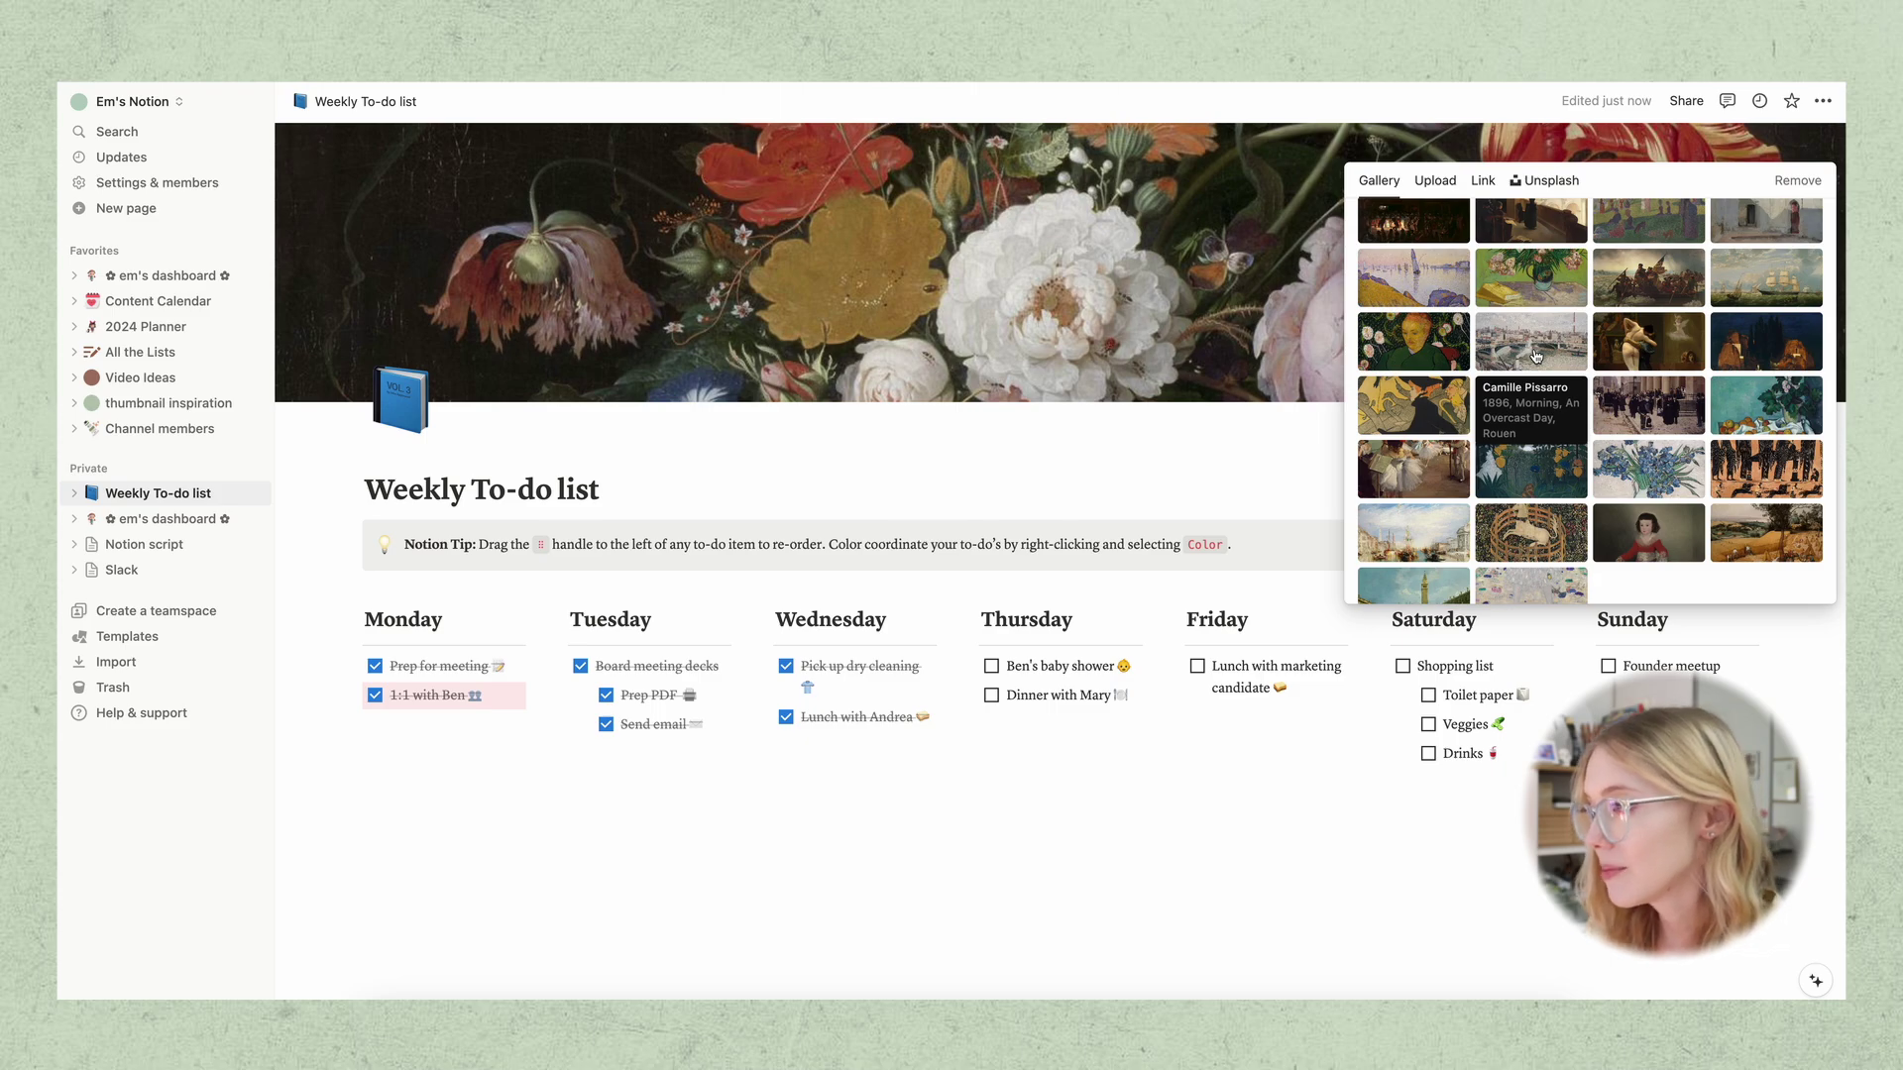
click(1535, 356)
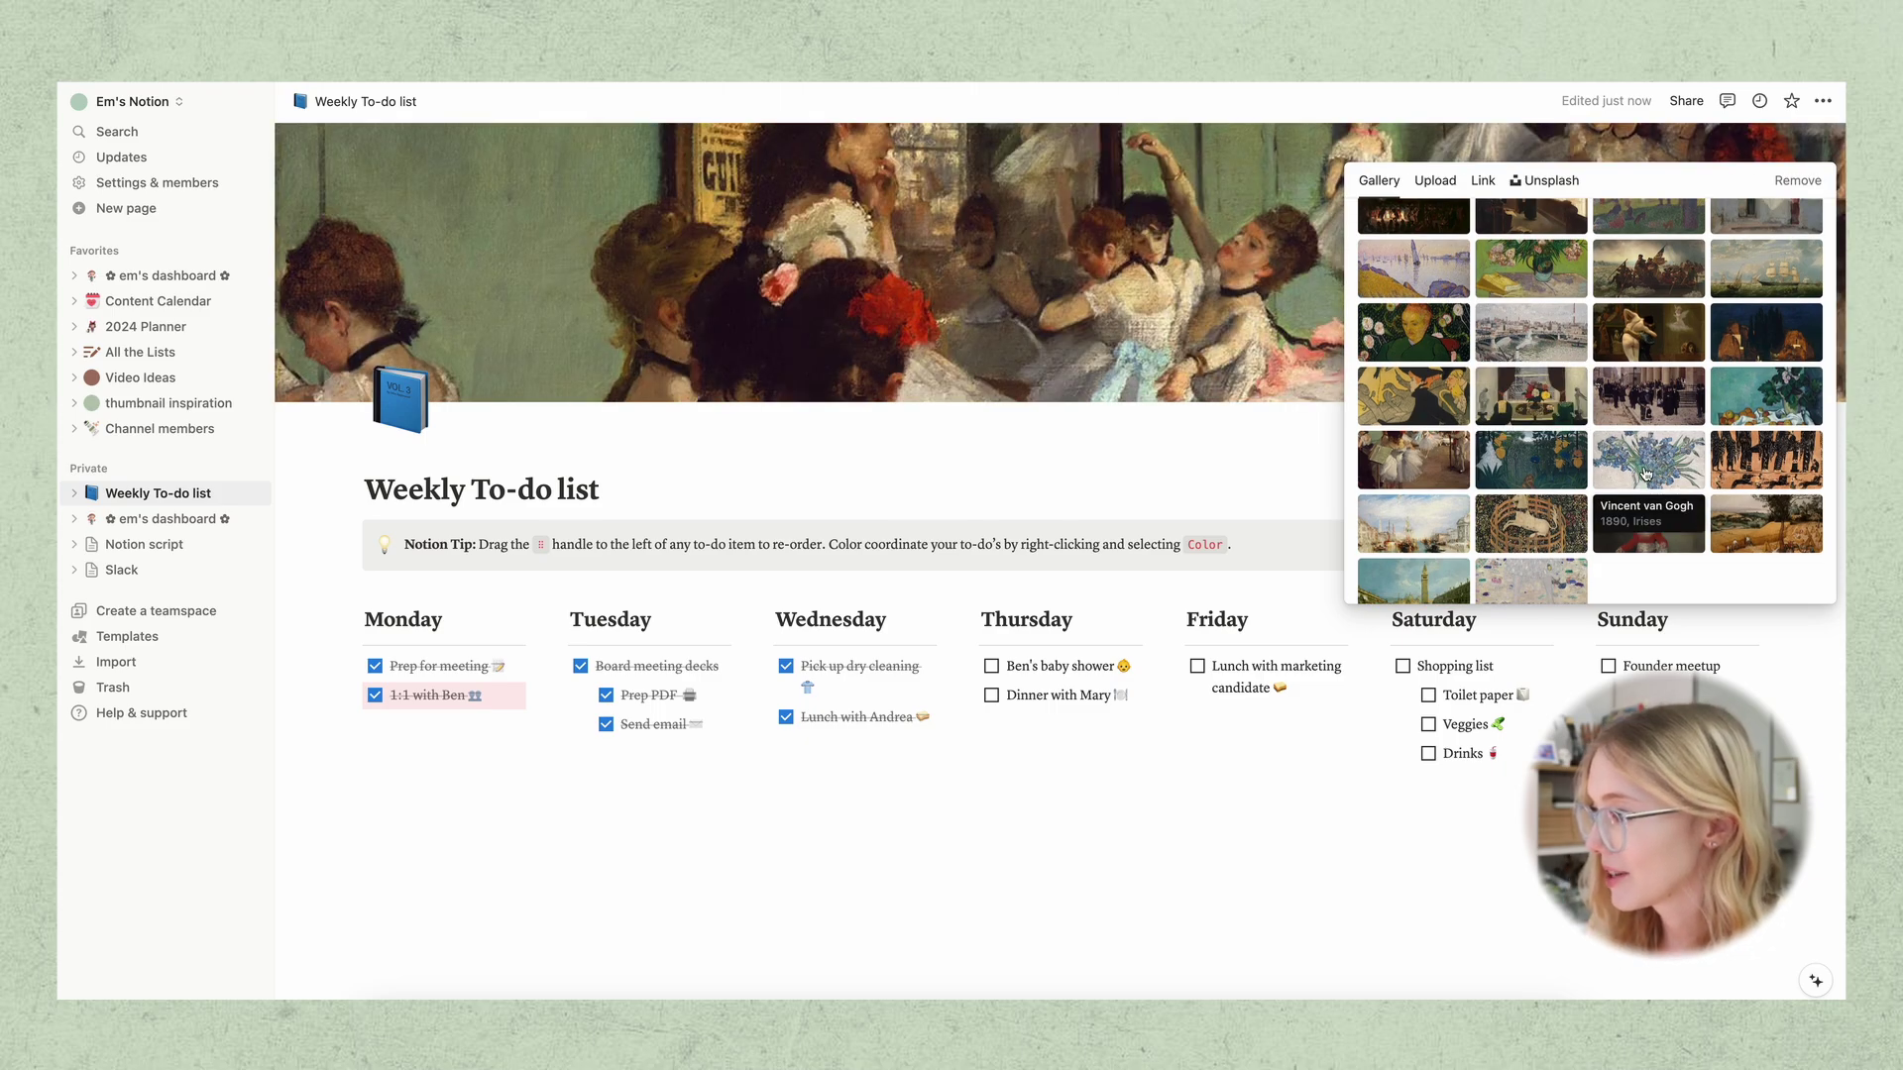
click(1646, 474)
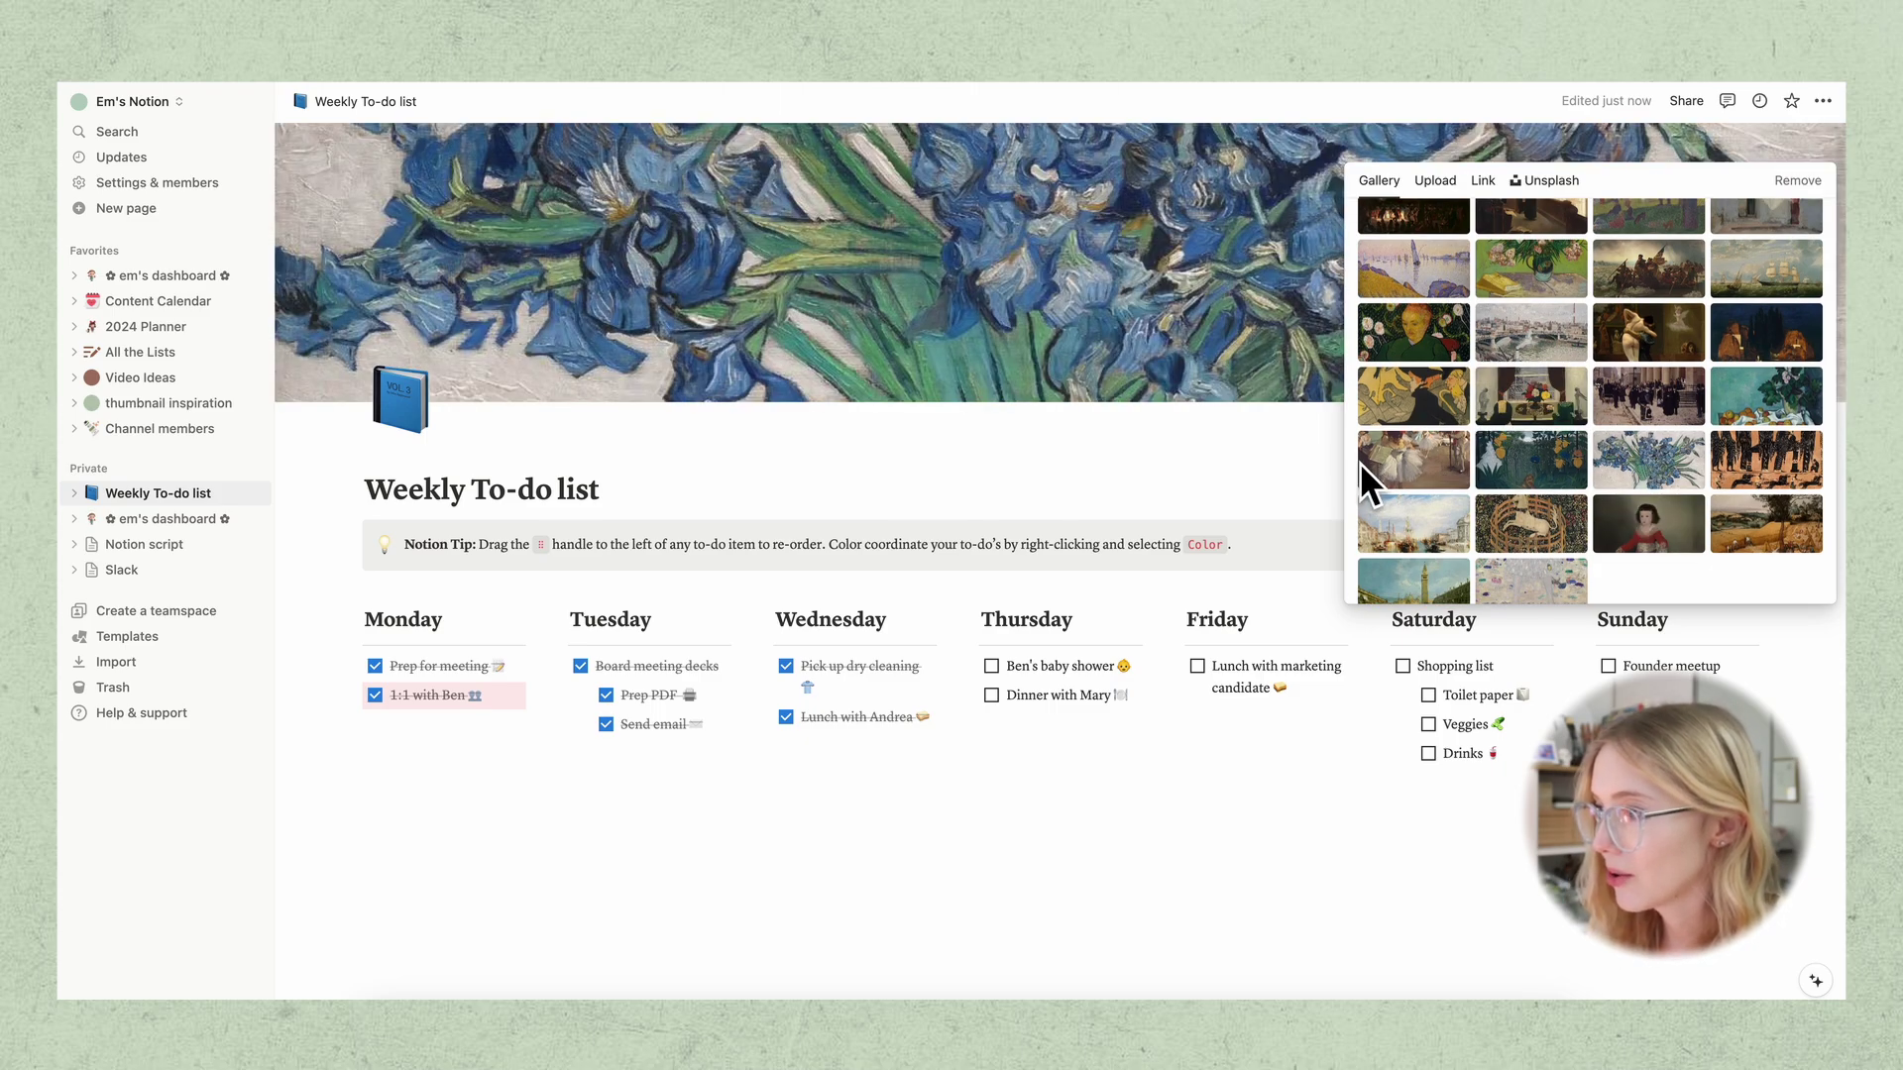
click(1314, 239)
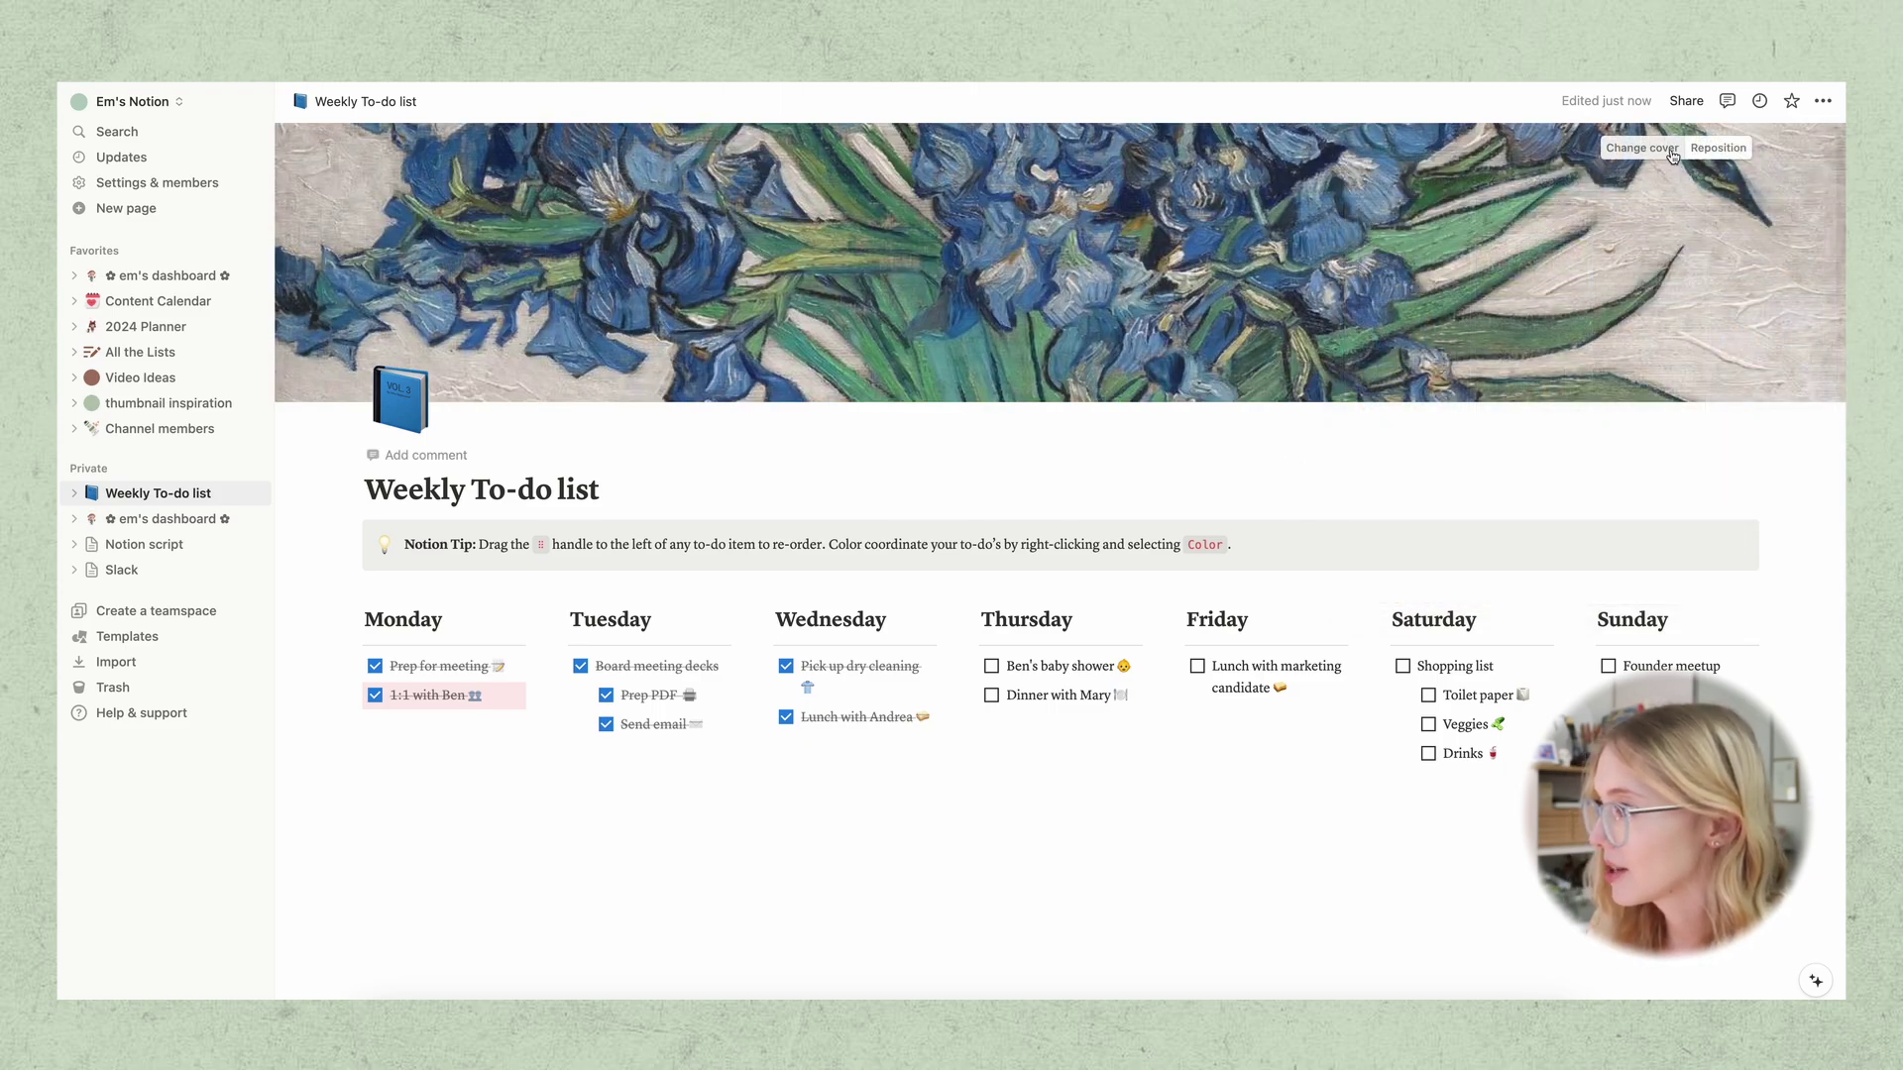
Reposition the Irises cover so that a lower part of the painting with the stems is shown
click(1719, 147)
mouse_move(1460, 323)
mouse_down()
mouse_move(1450, 20)
mouse_move(1288, 89)
mouse_move(1120, 198)
mouse_move(951, 317)
mouse_move(844, 427)
mouse_up()
click(727, 450)
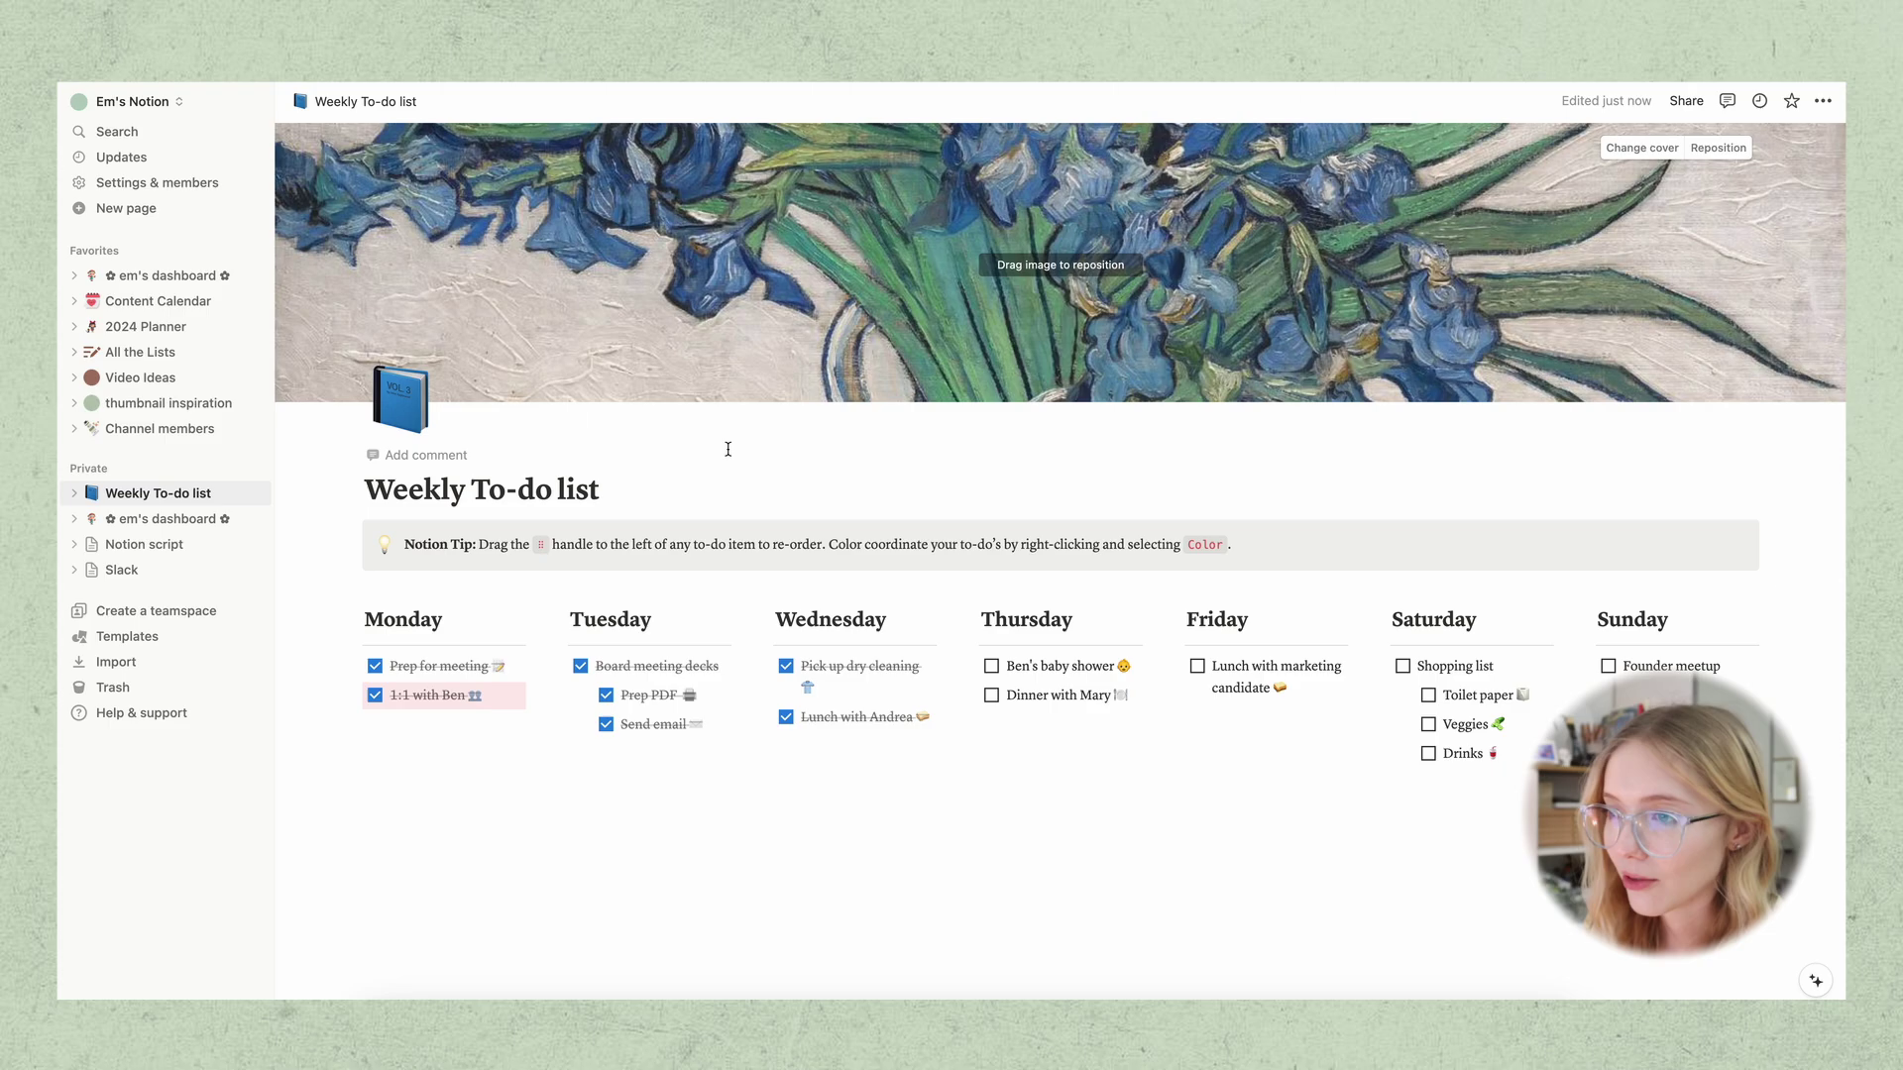
Change the Weekly To-do list page icon to the sun-behind-cloud emoji
click(404, 401)
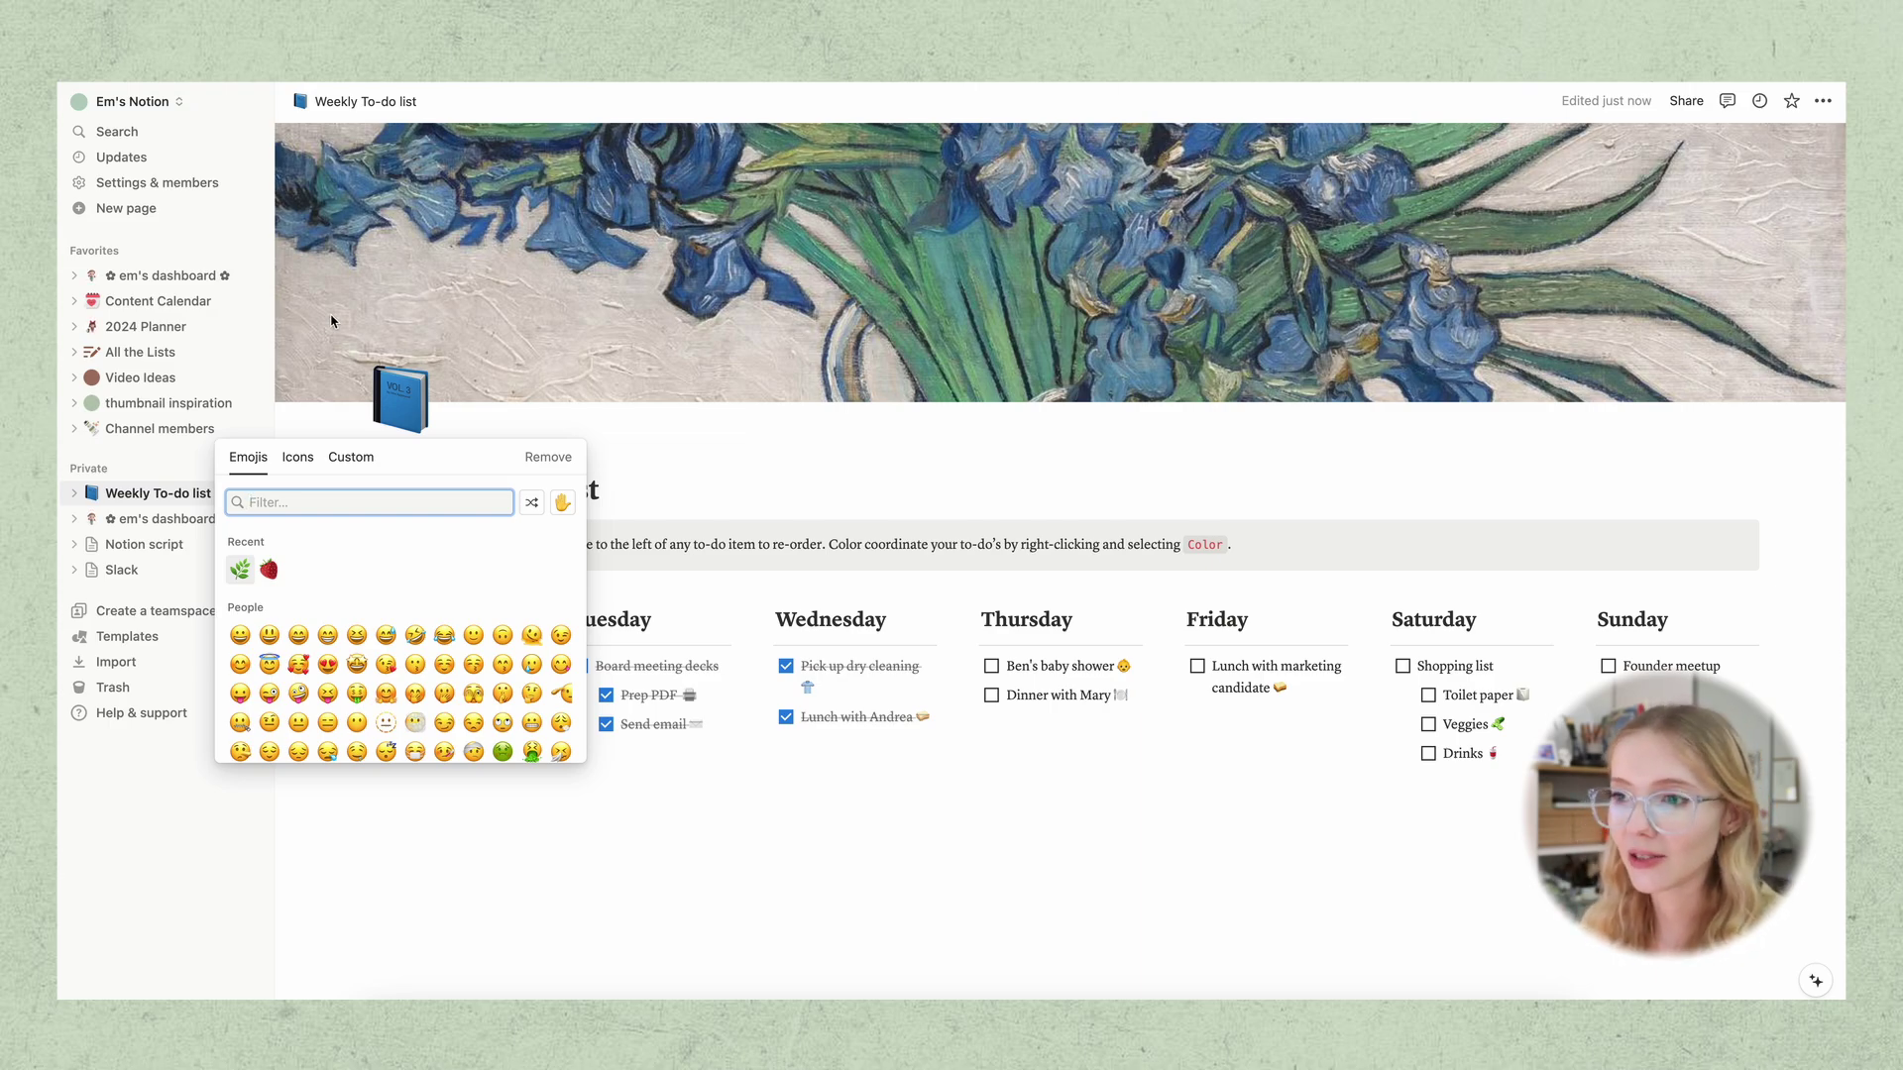
scroll(362, 614, down, 10)
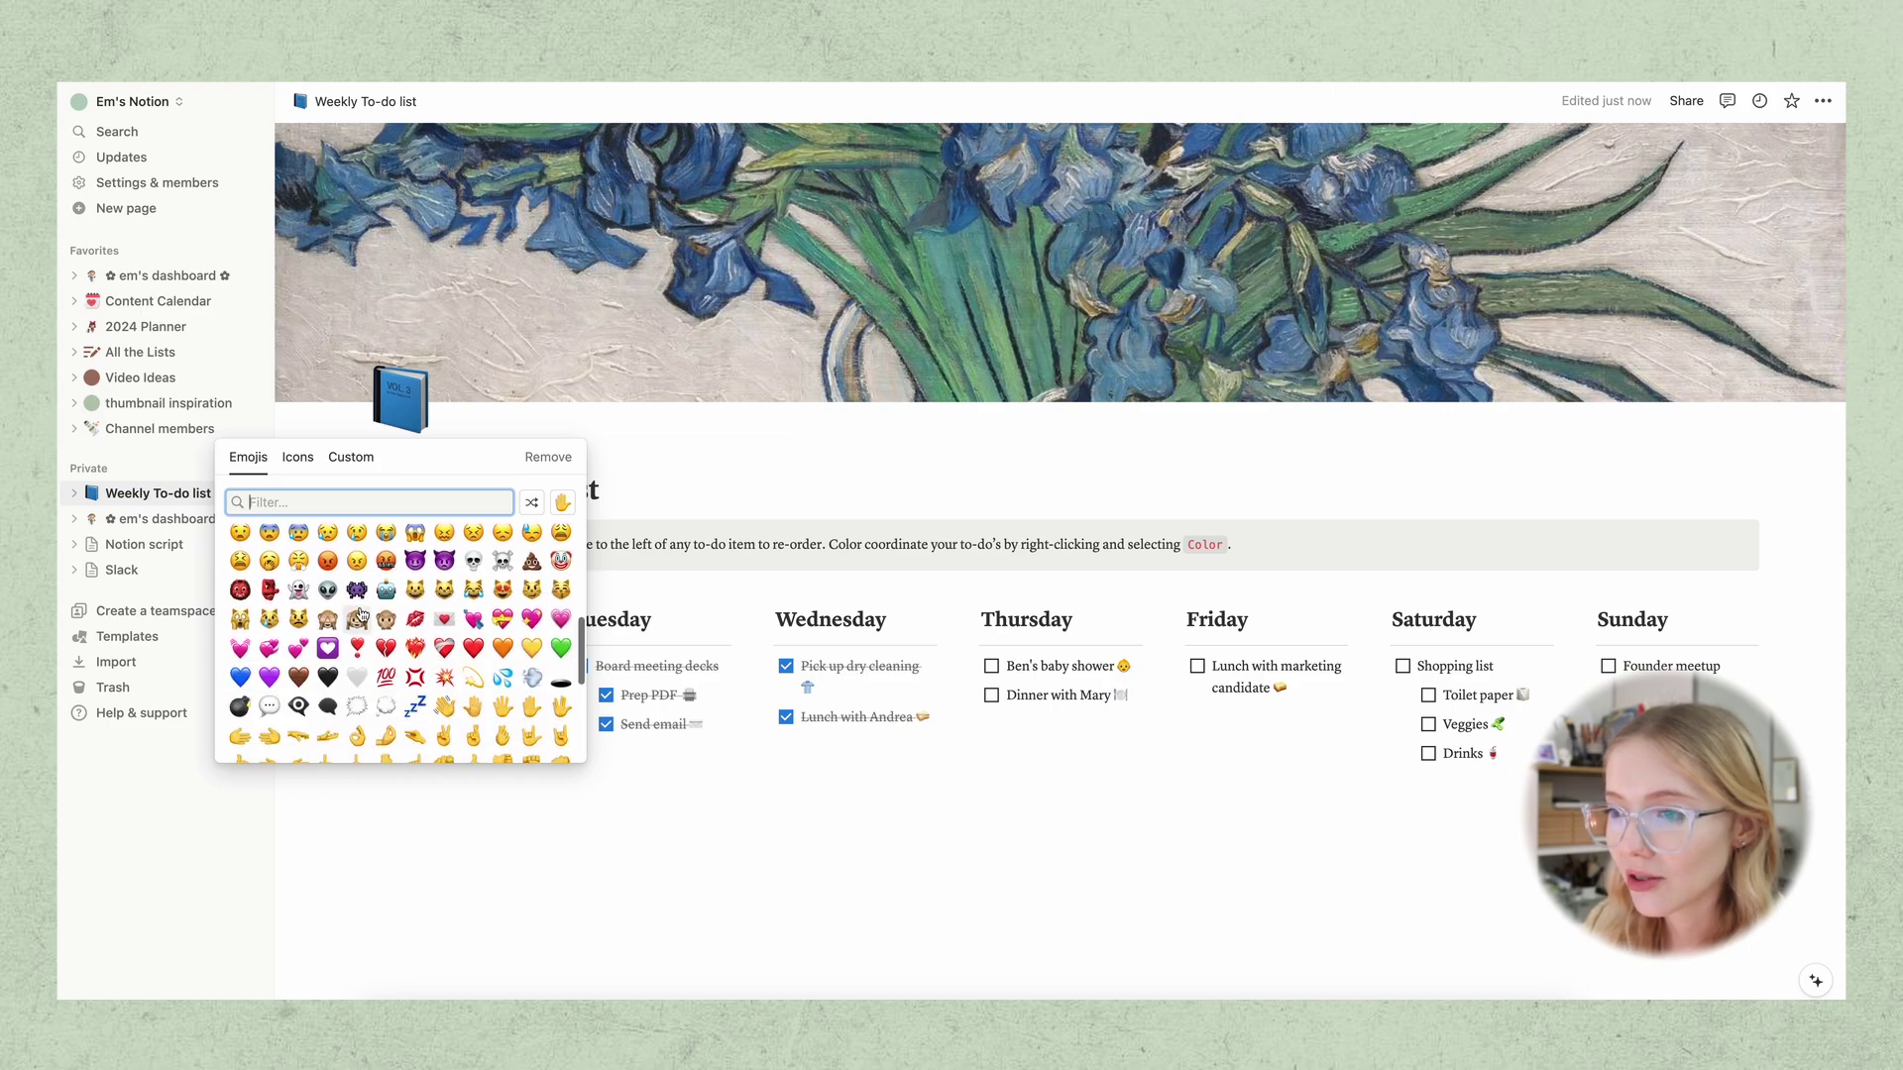
scroll(362, 614, up, 10)
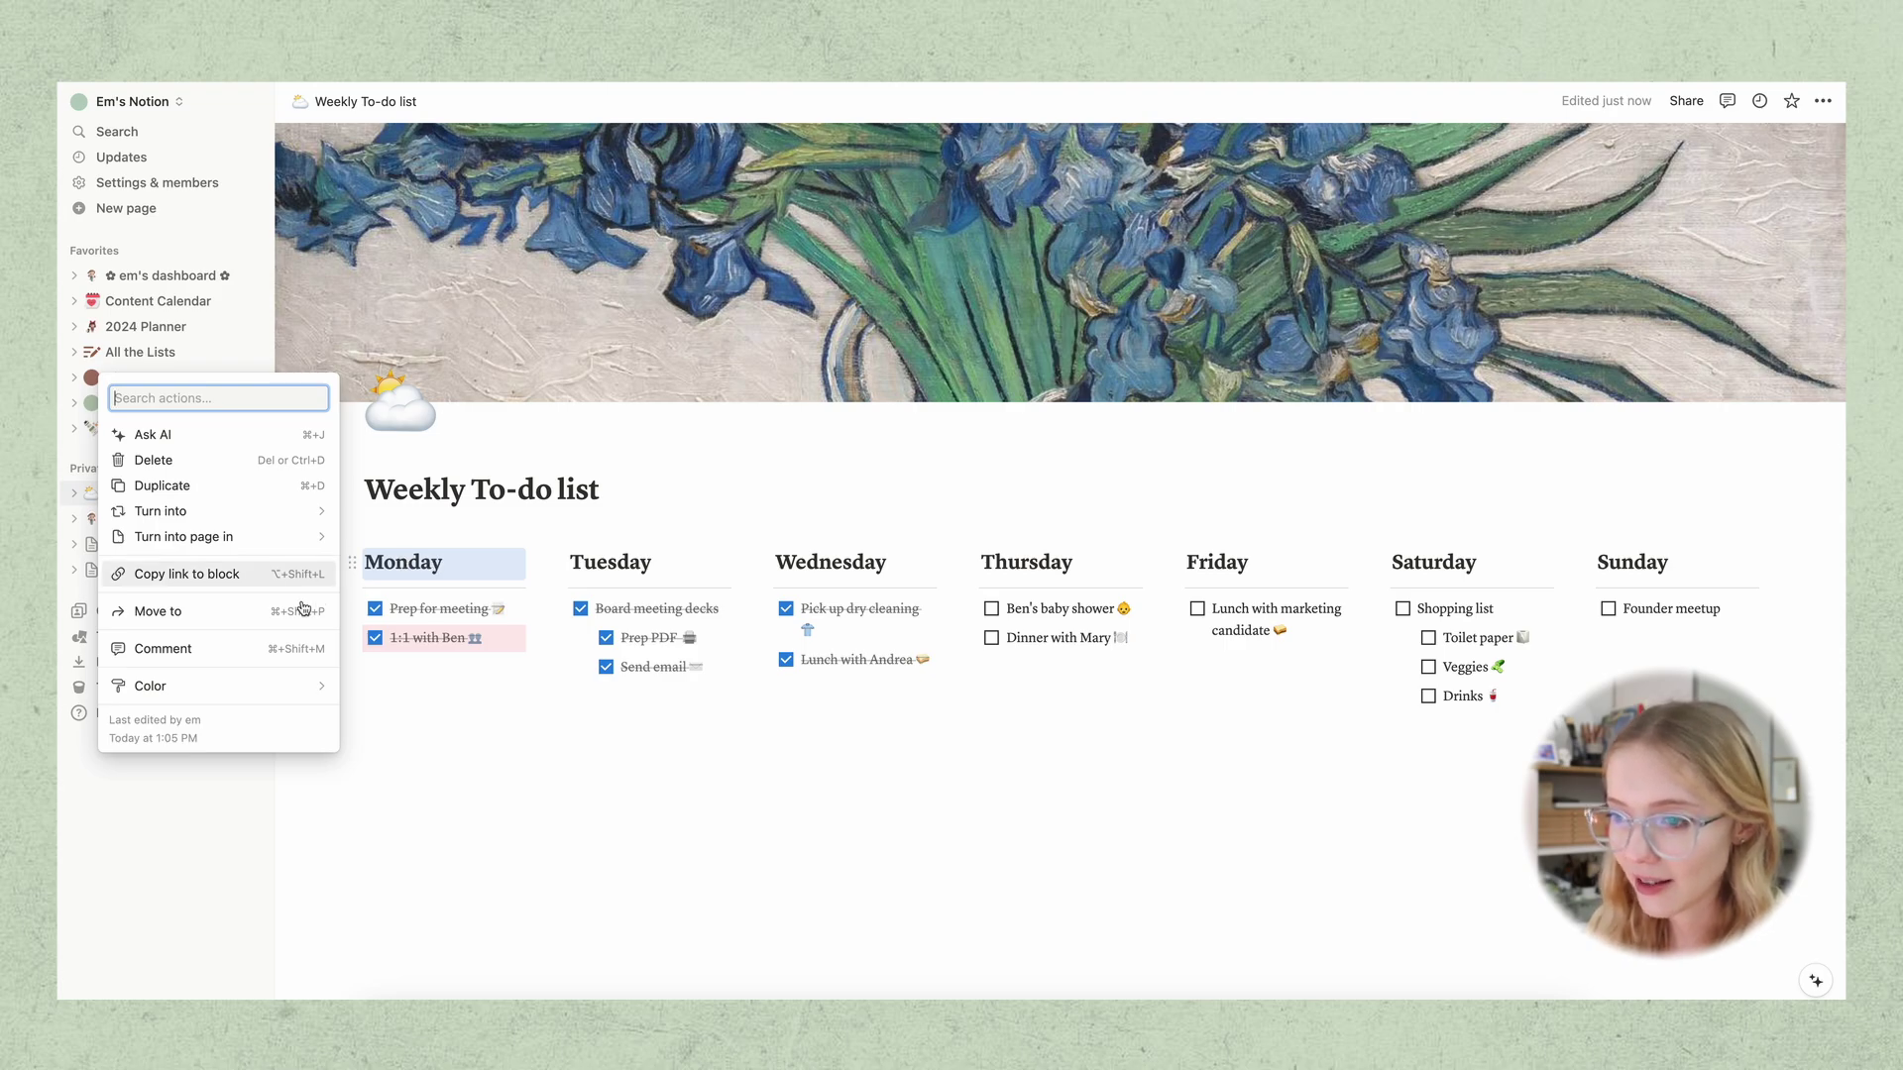
Give the Monday heading a blue background and try italic and underline formatting on it
mouse_move(325, 689)
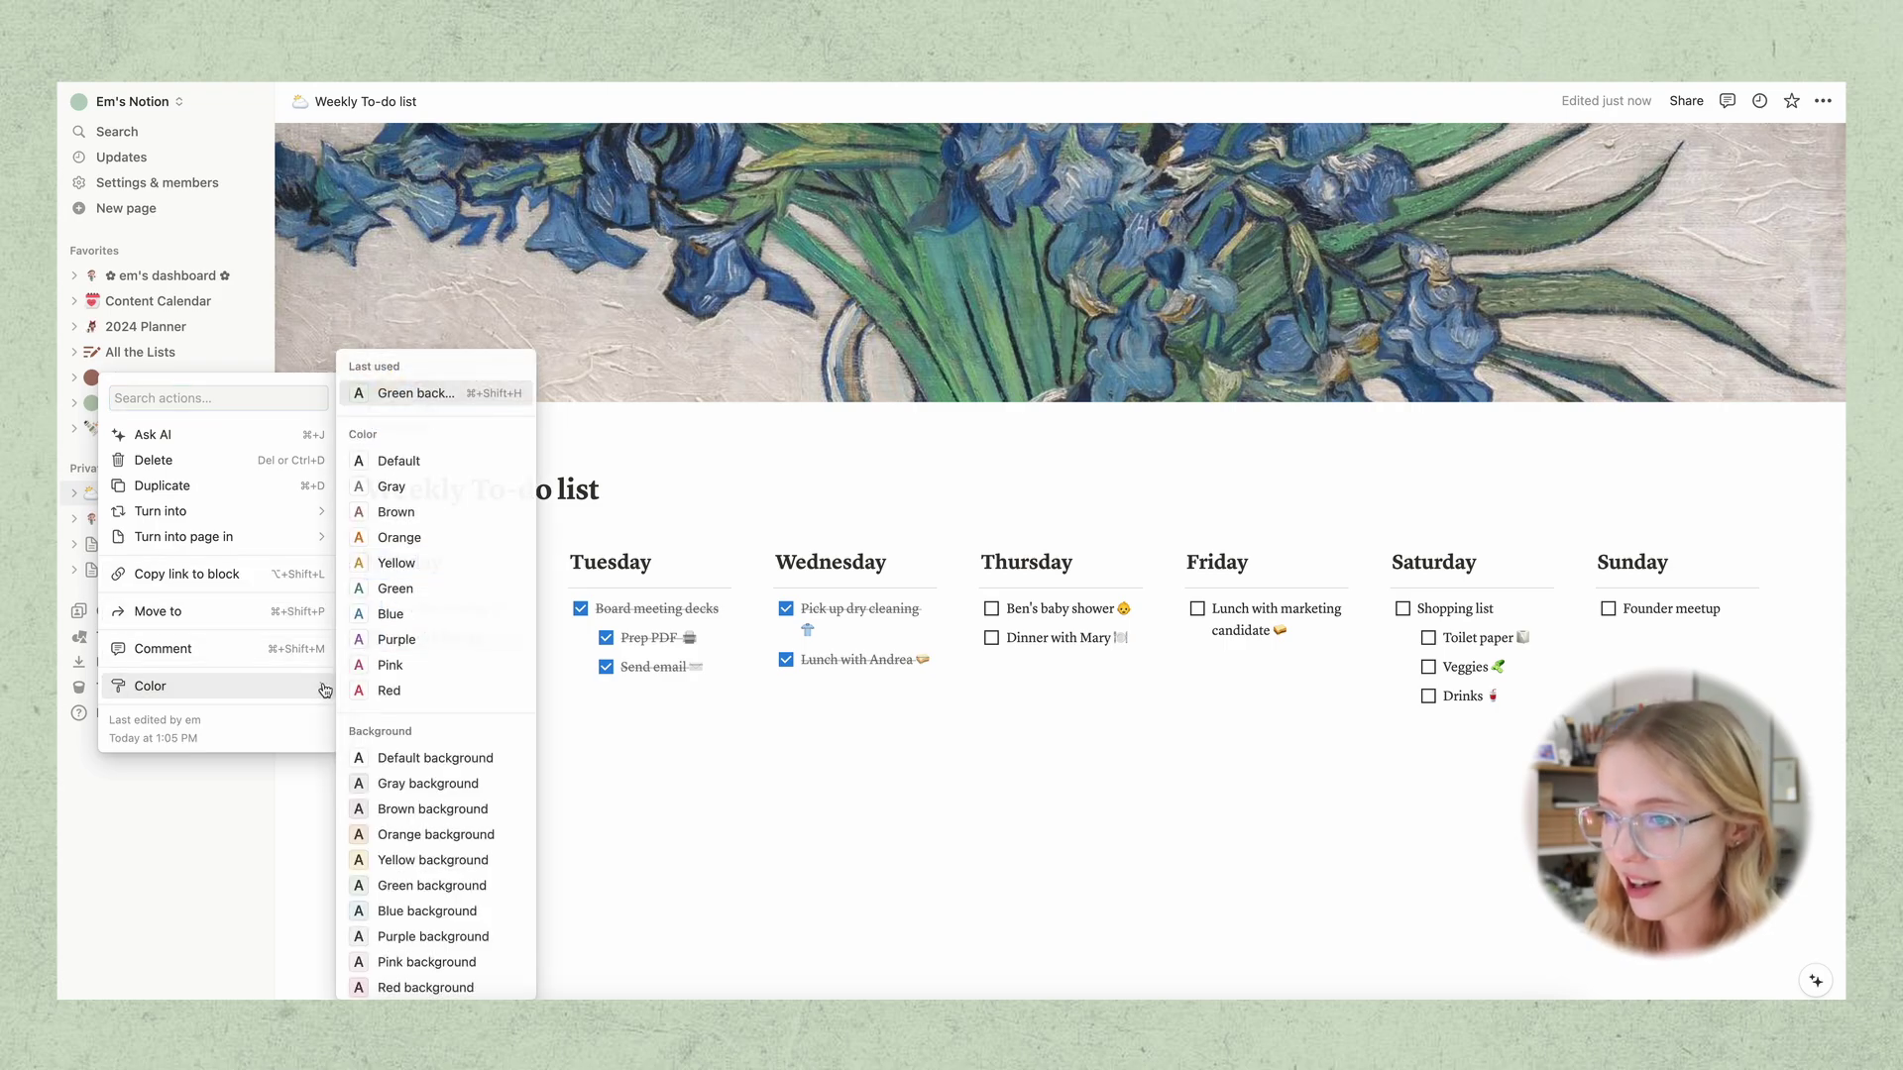
click(404, 617)
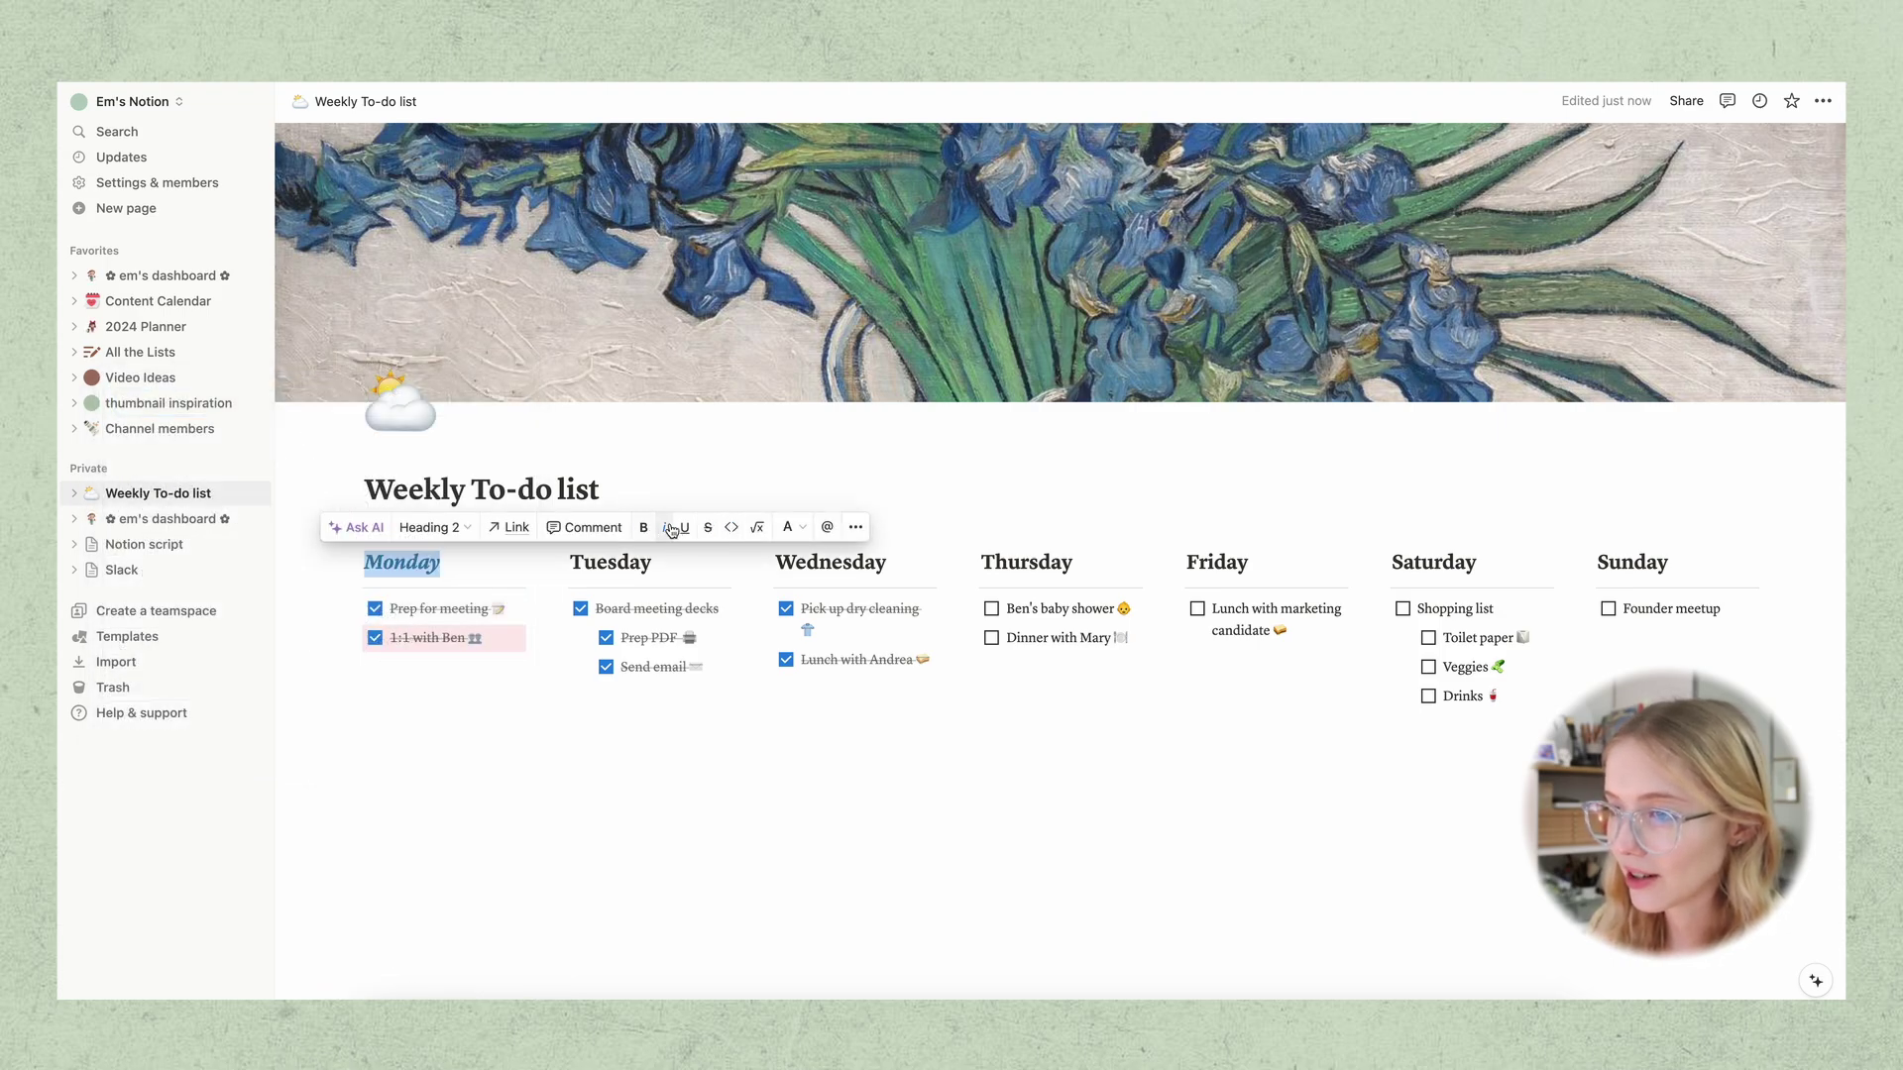
click(685, 529)
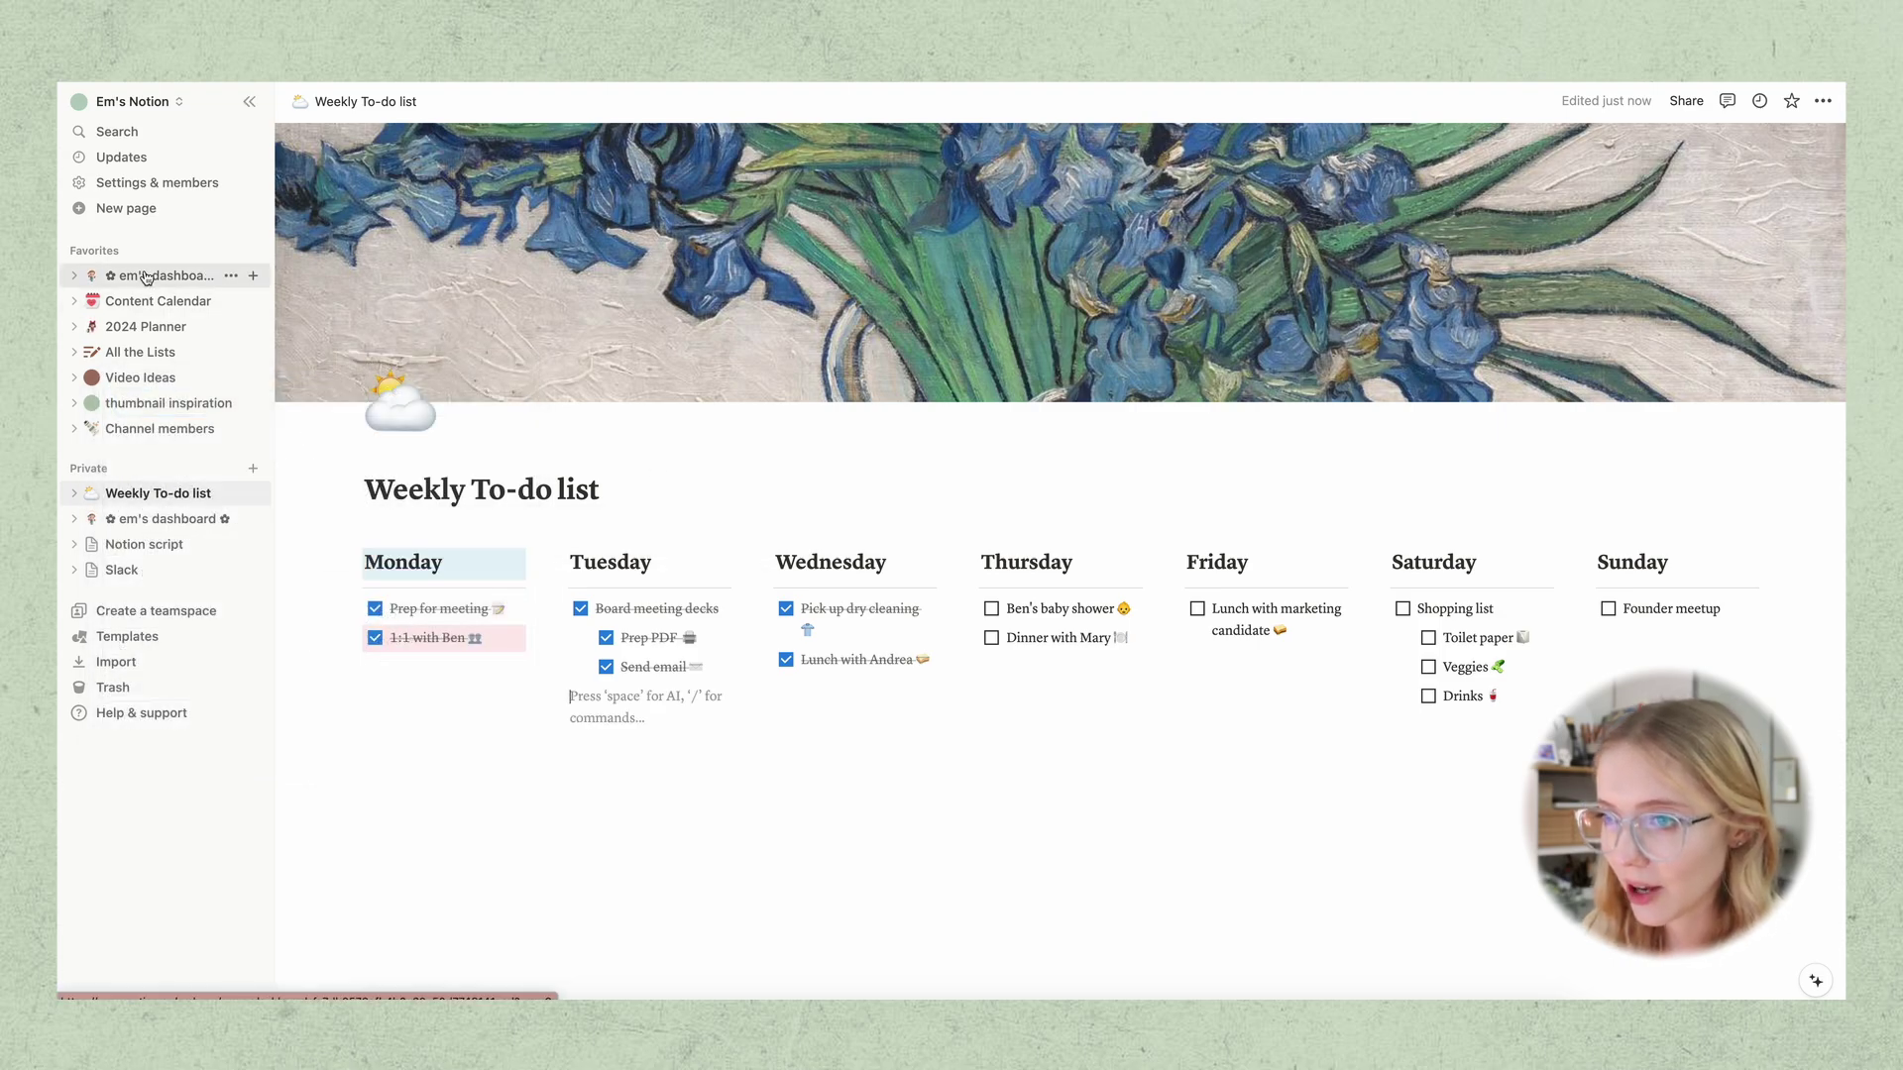
Insert a button block in the empty line below the July list on the 2024 Planner page
click(146, 327)
scroll(801, 740, down, 5)
scroll(644, 745, down, 5)
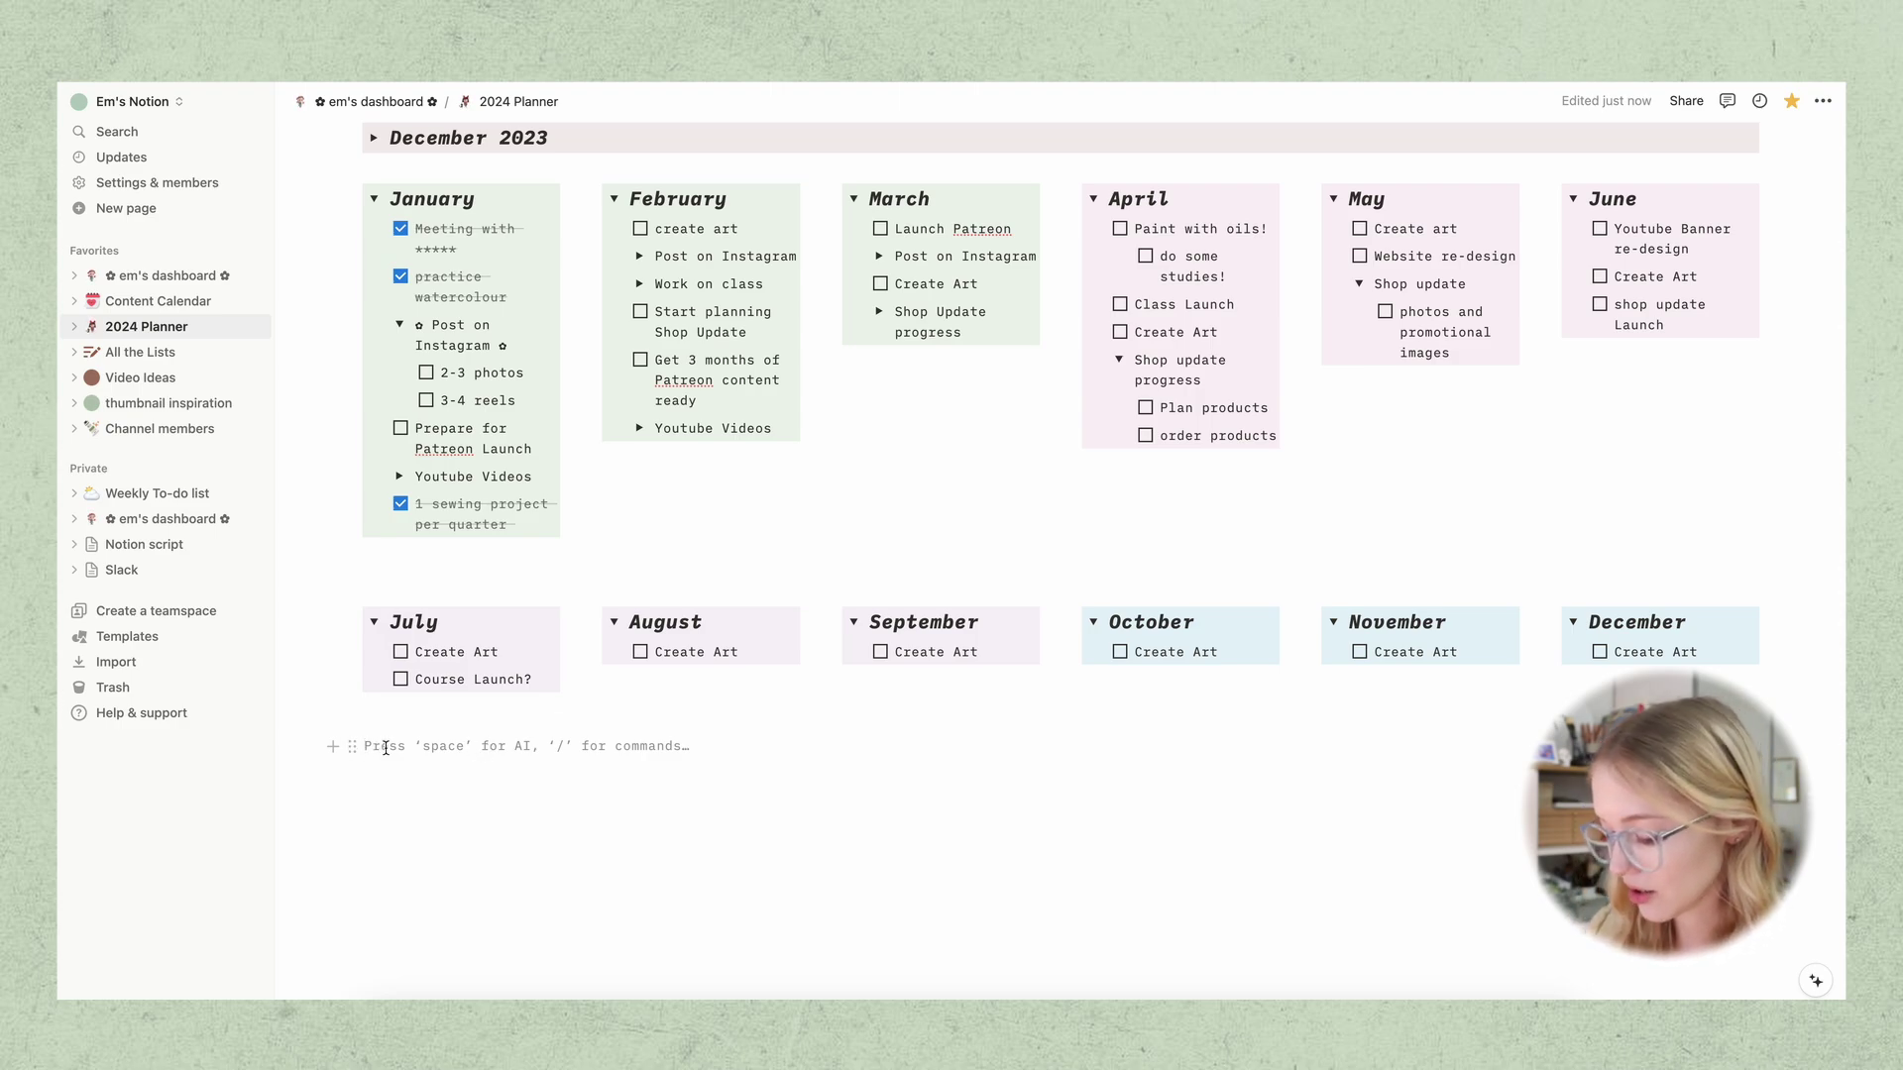
text(/but)
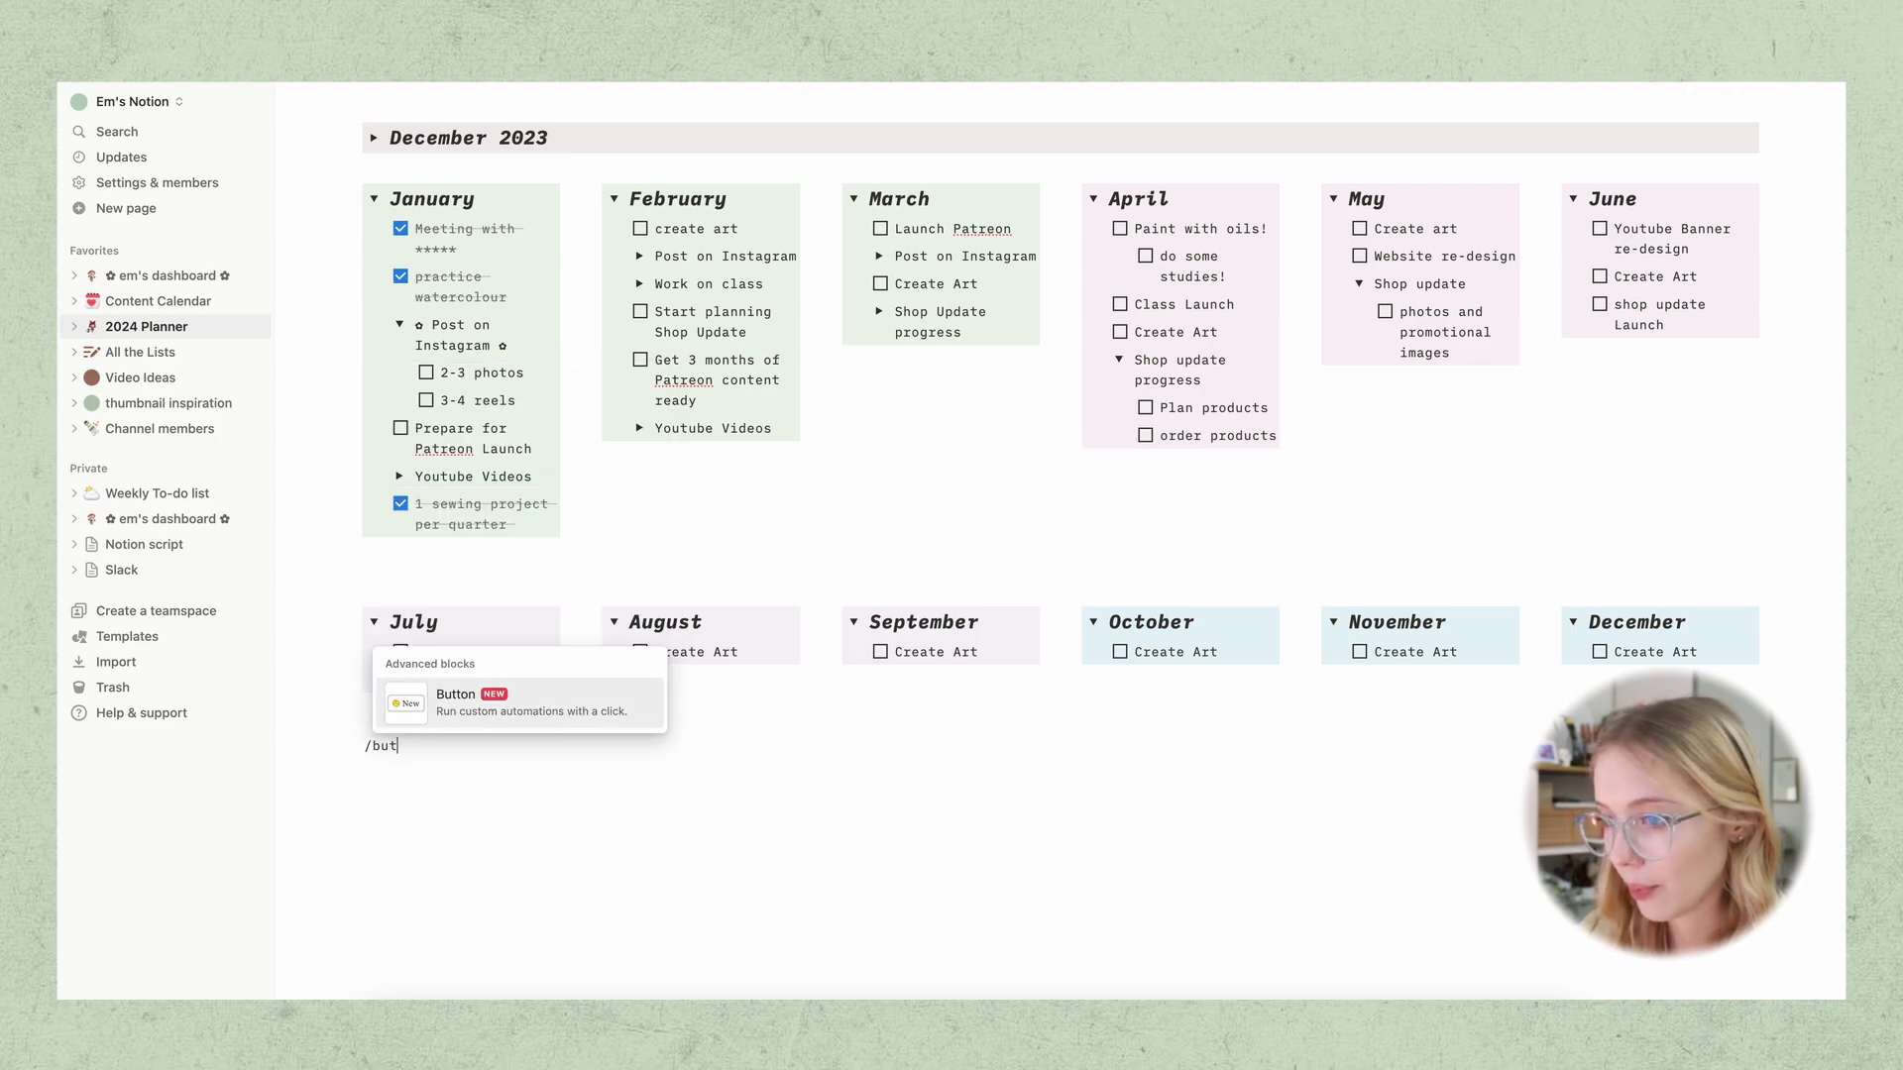
text(ton)
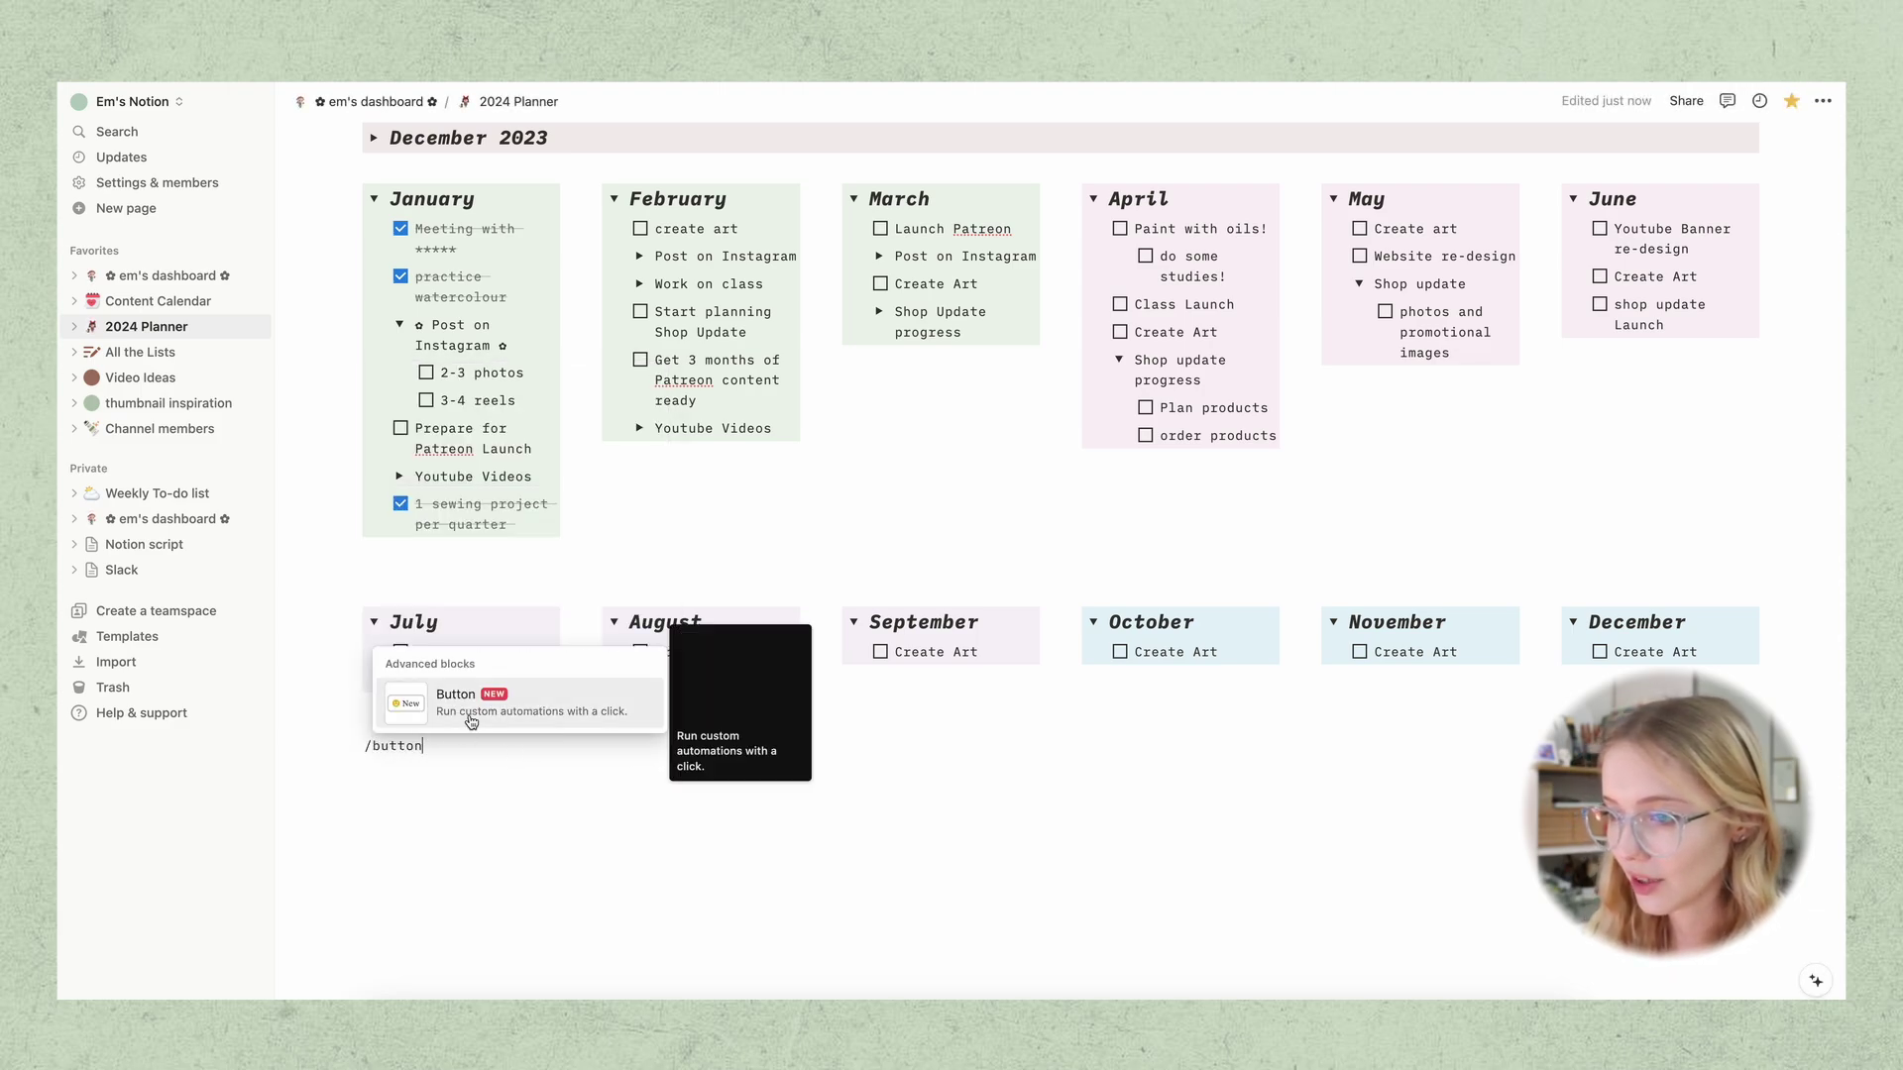
key(Return)
Give the button a blue plus icon and name it "New Page"
click(386, 796)
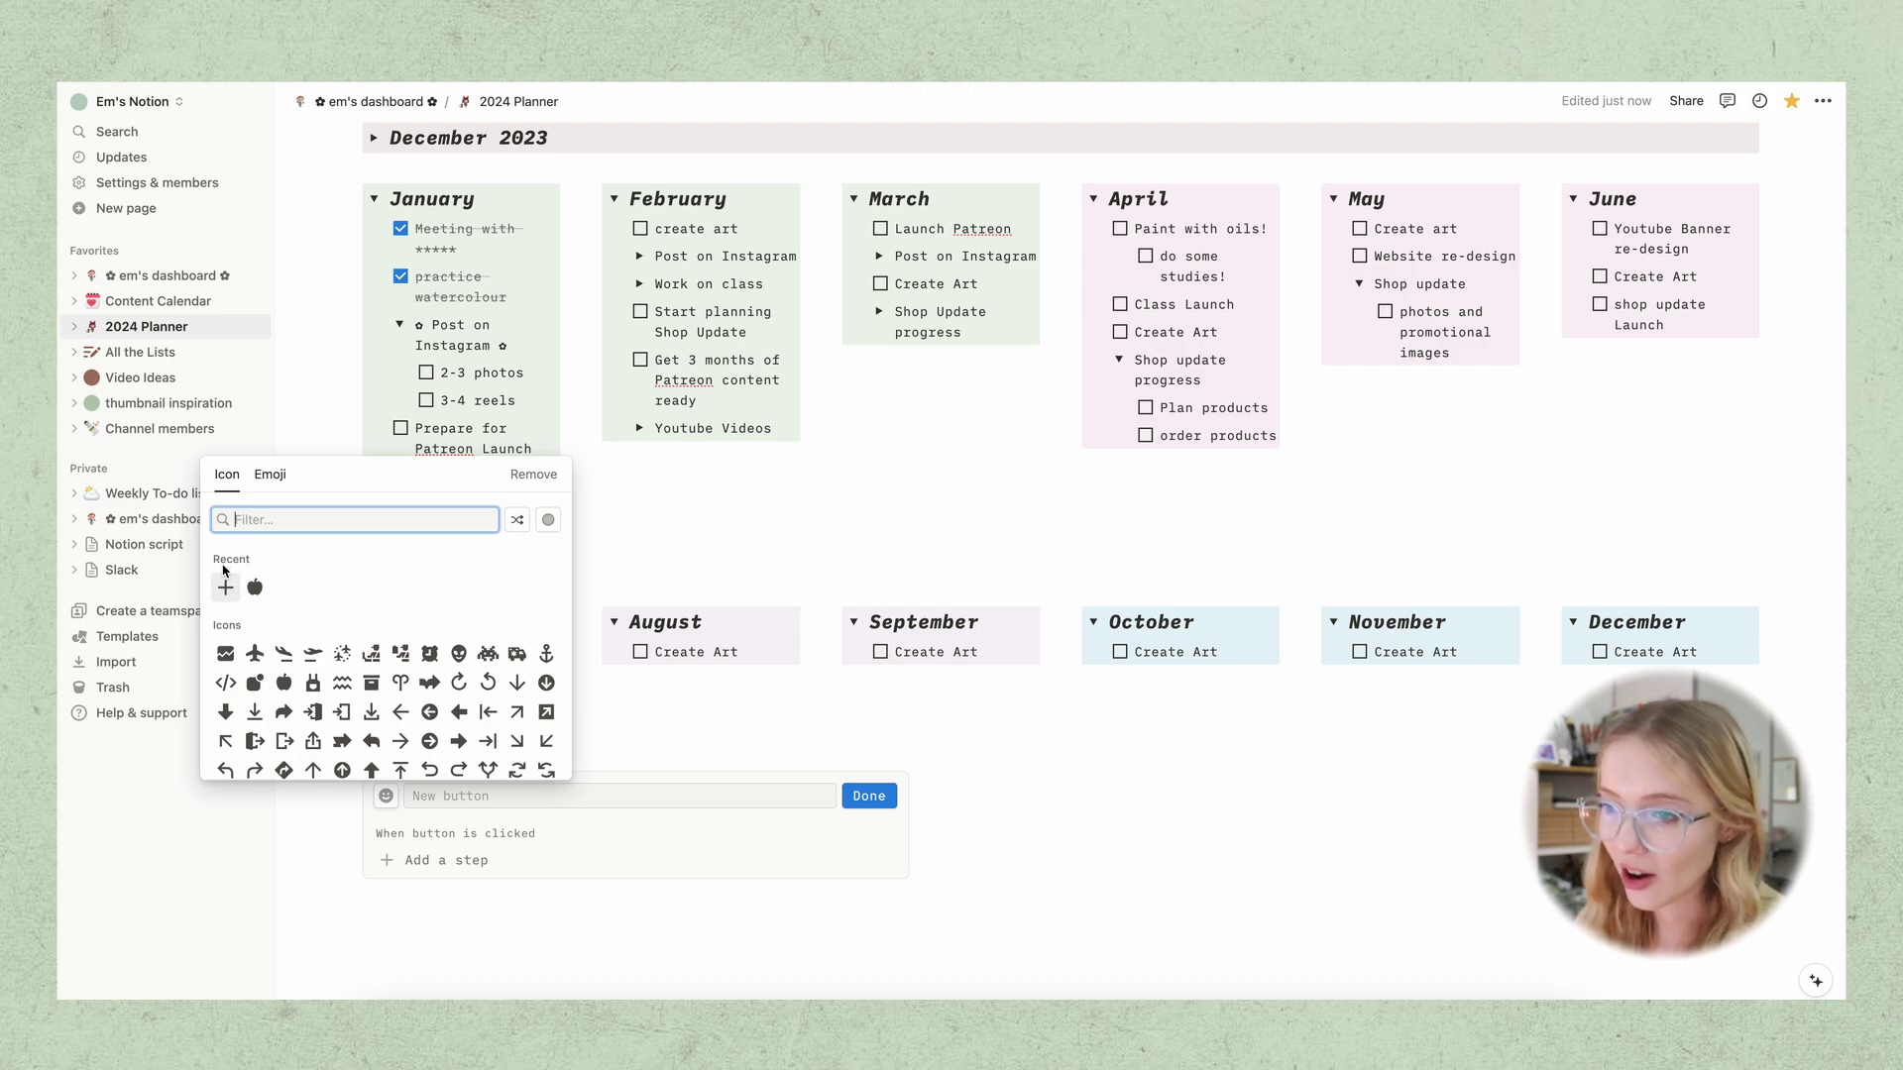
click(227, 586)
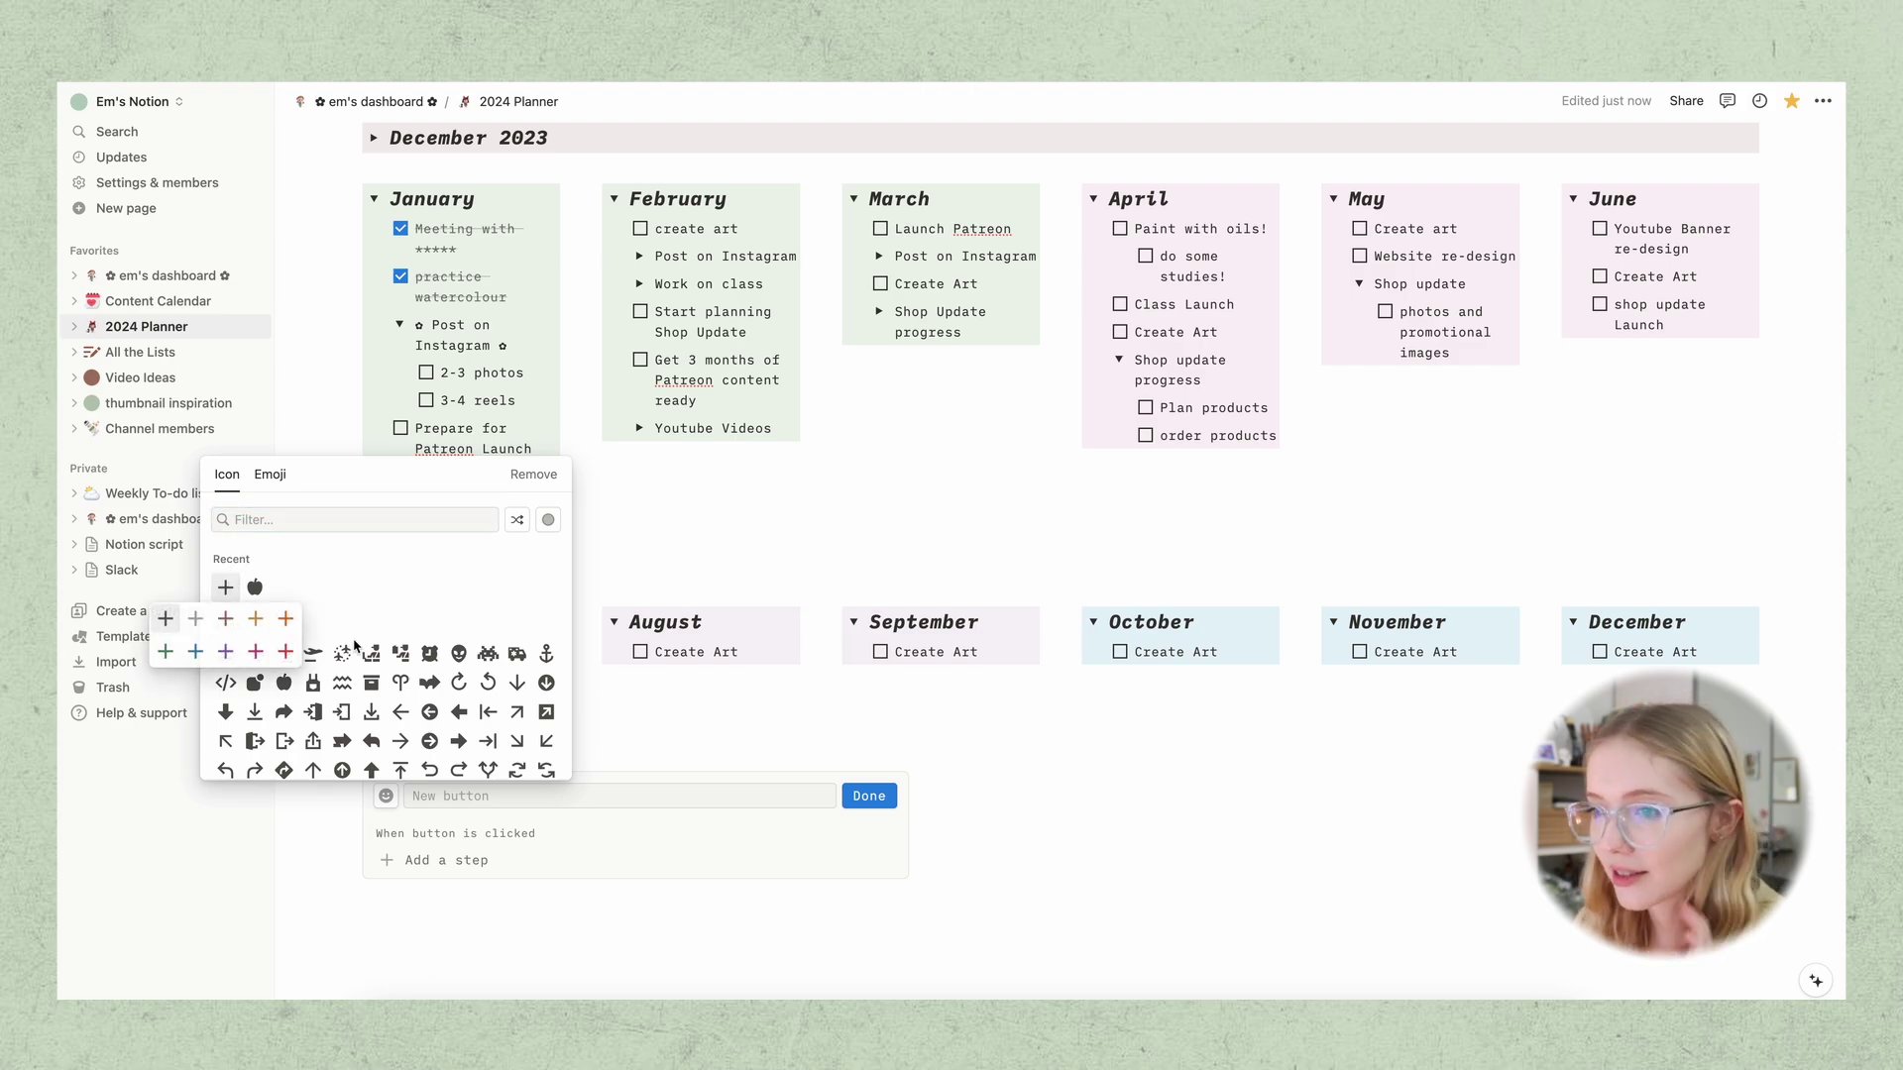
click(196, 651)
click(443, 798)
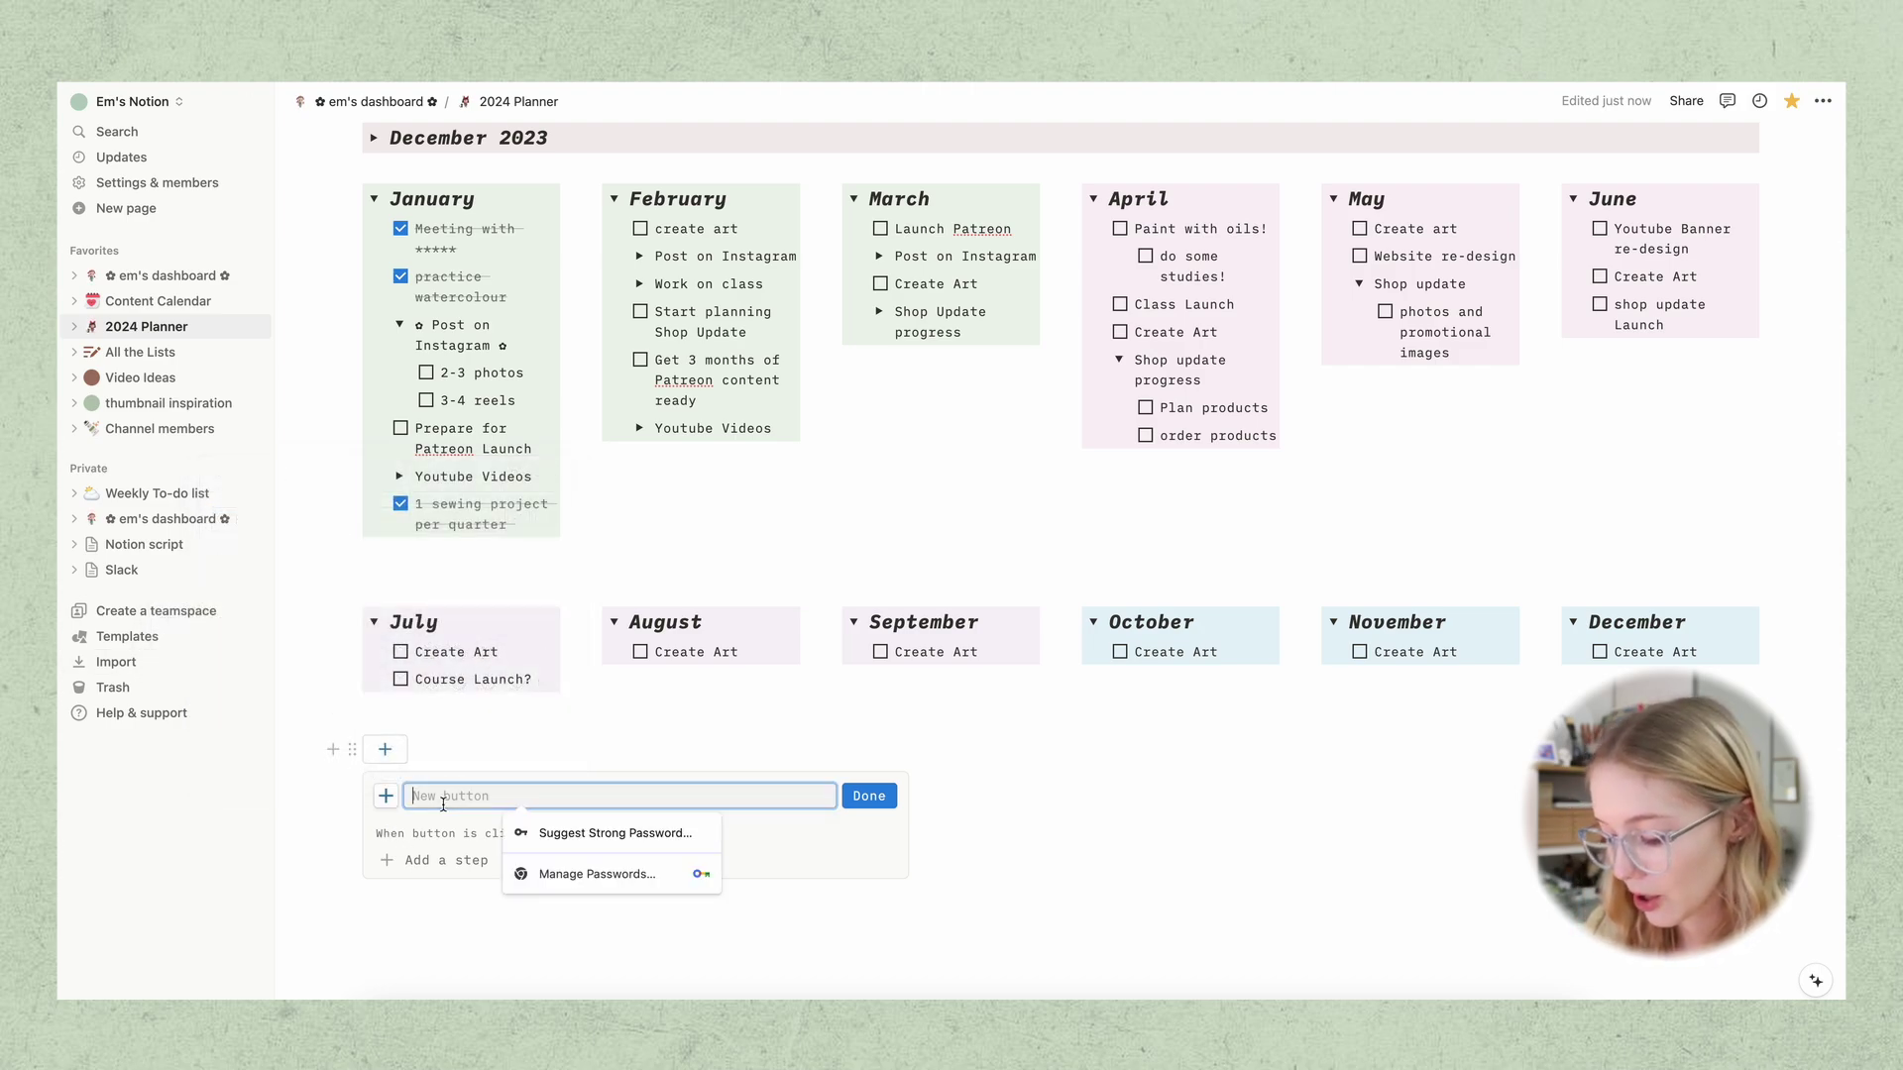
text(New Page)
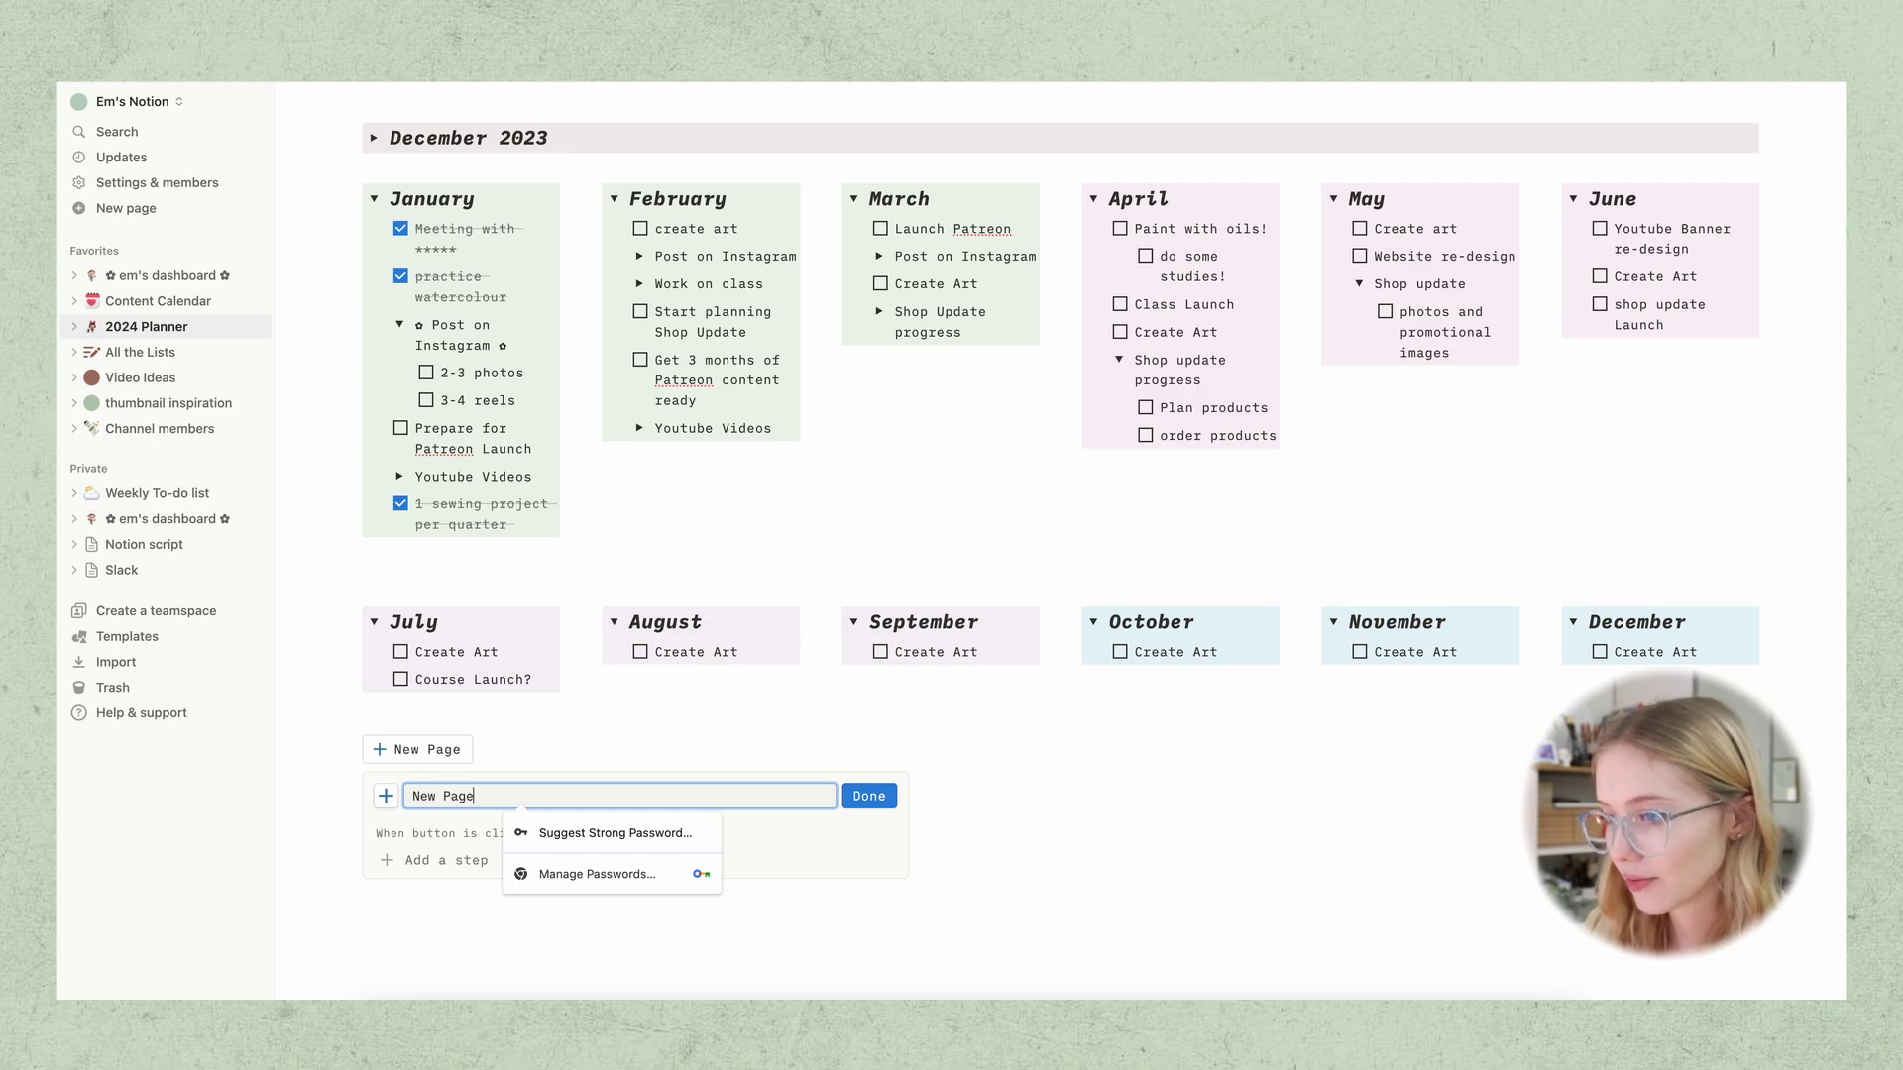
key(Escape)
Add an Insert blocks action to the New Page button and put a Page block in it
click(387, 862)
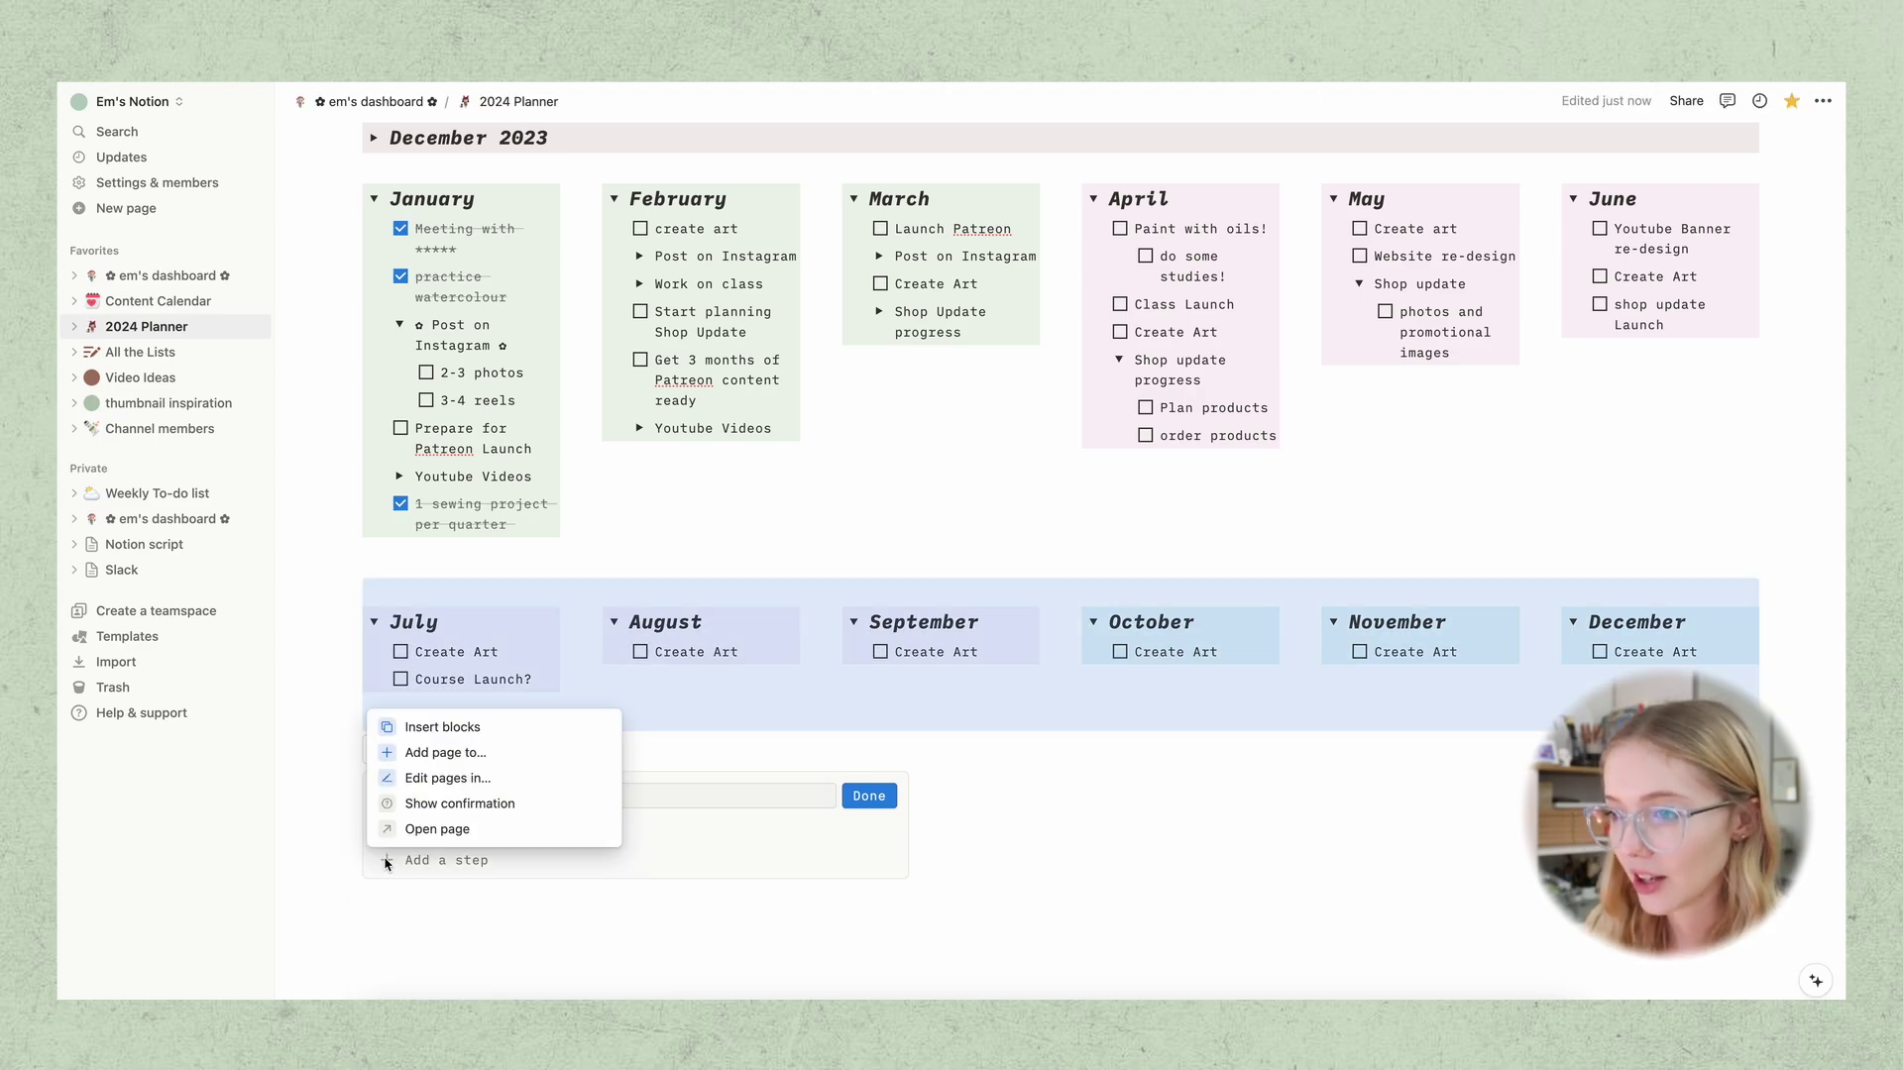
click(402, 727)
click(508, 902)
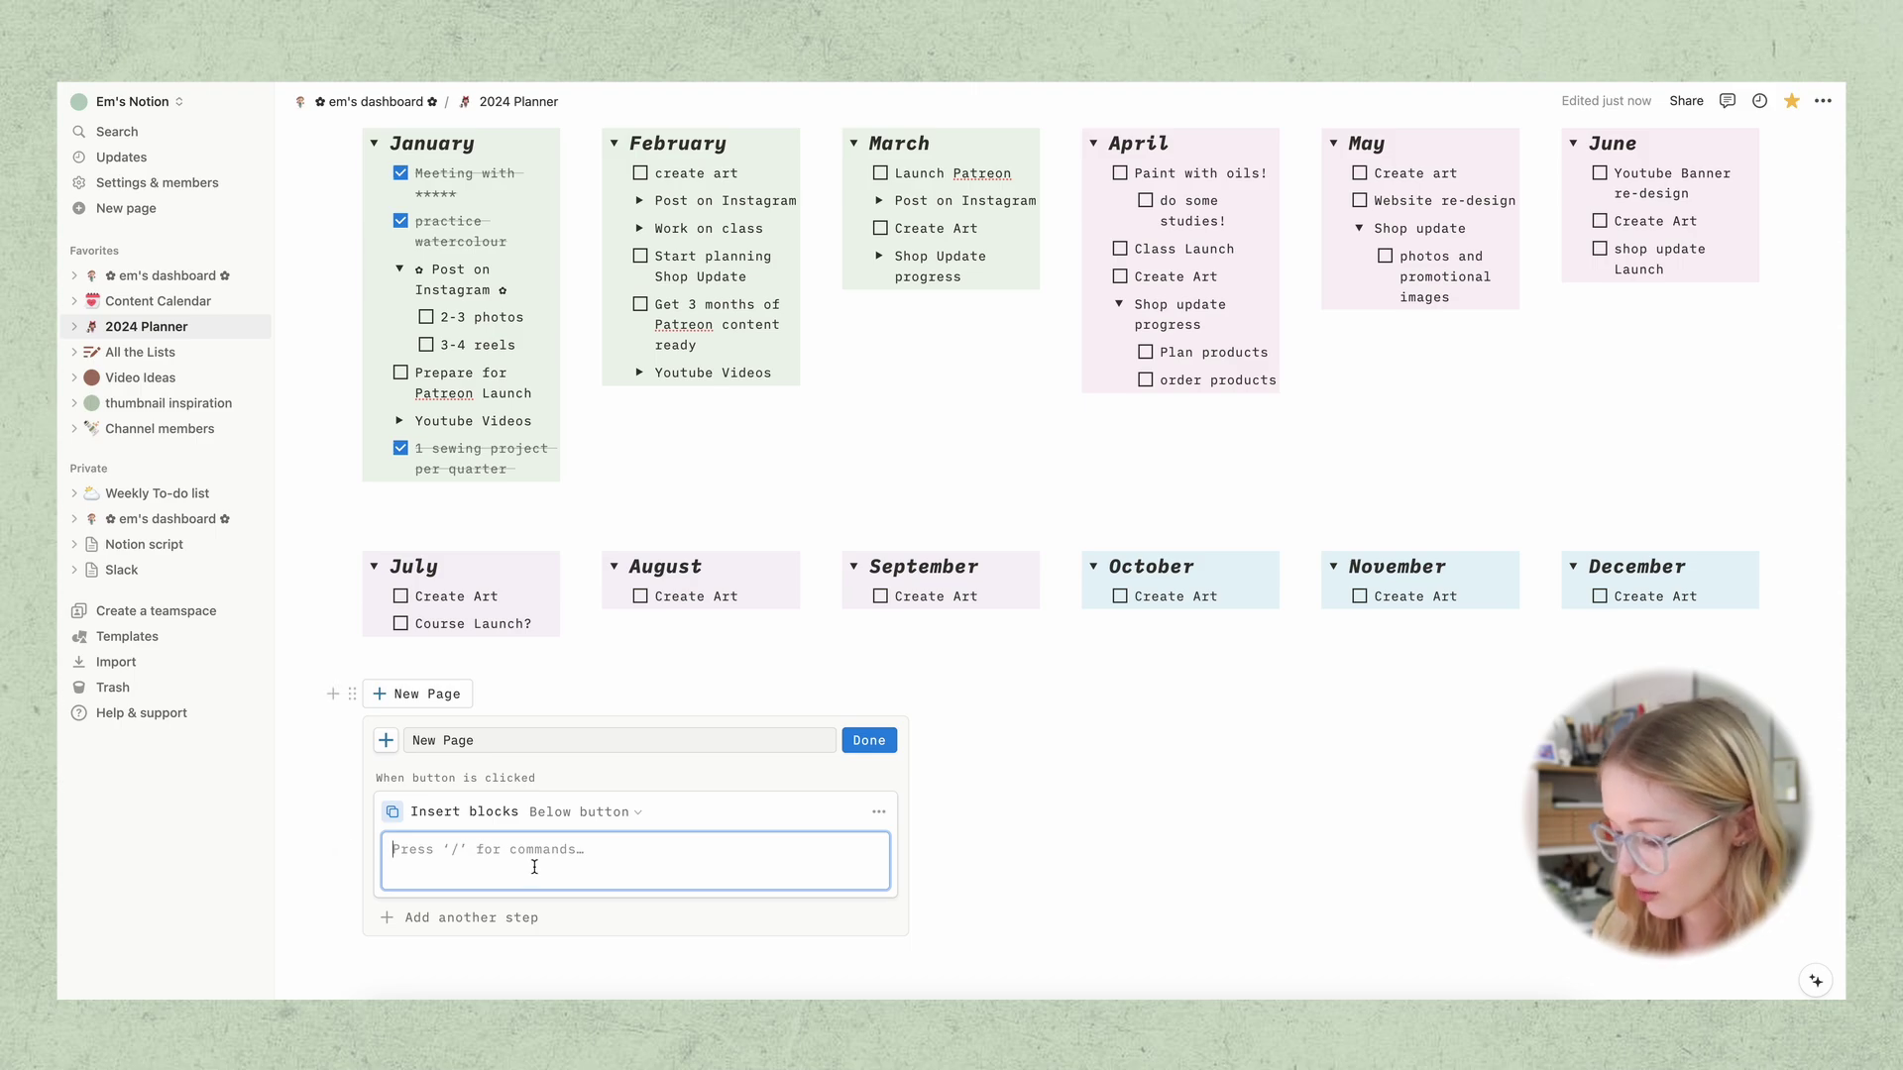
text(/)
key(Down)
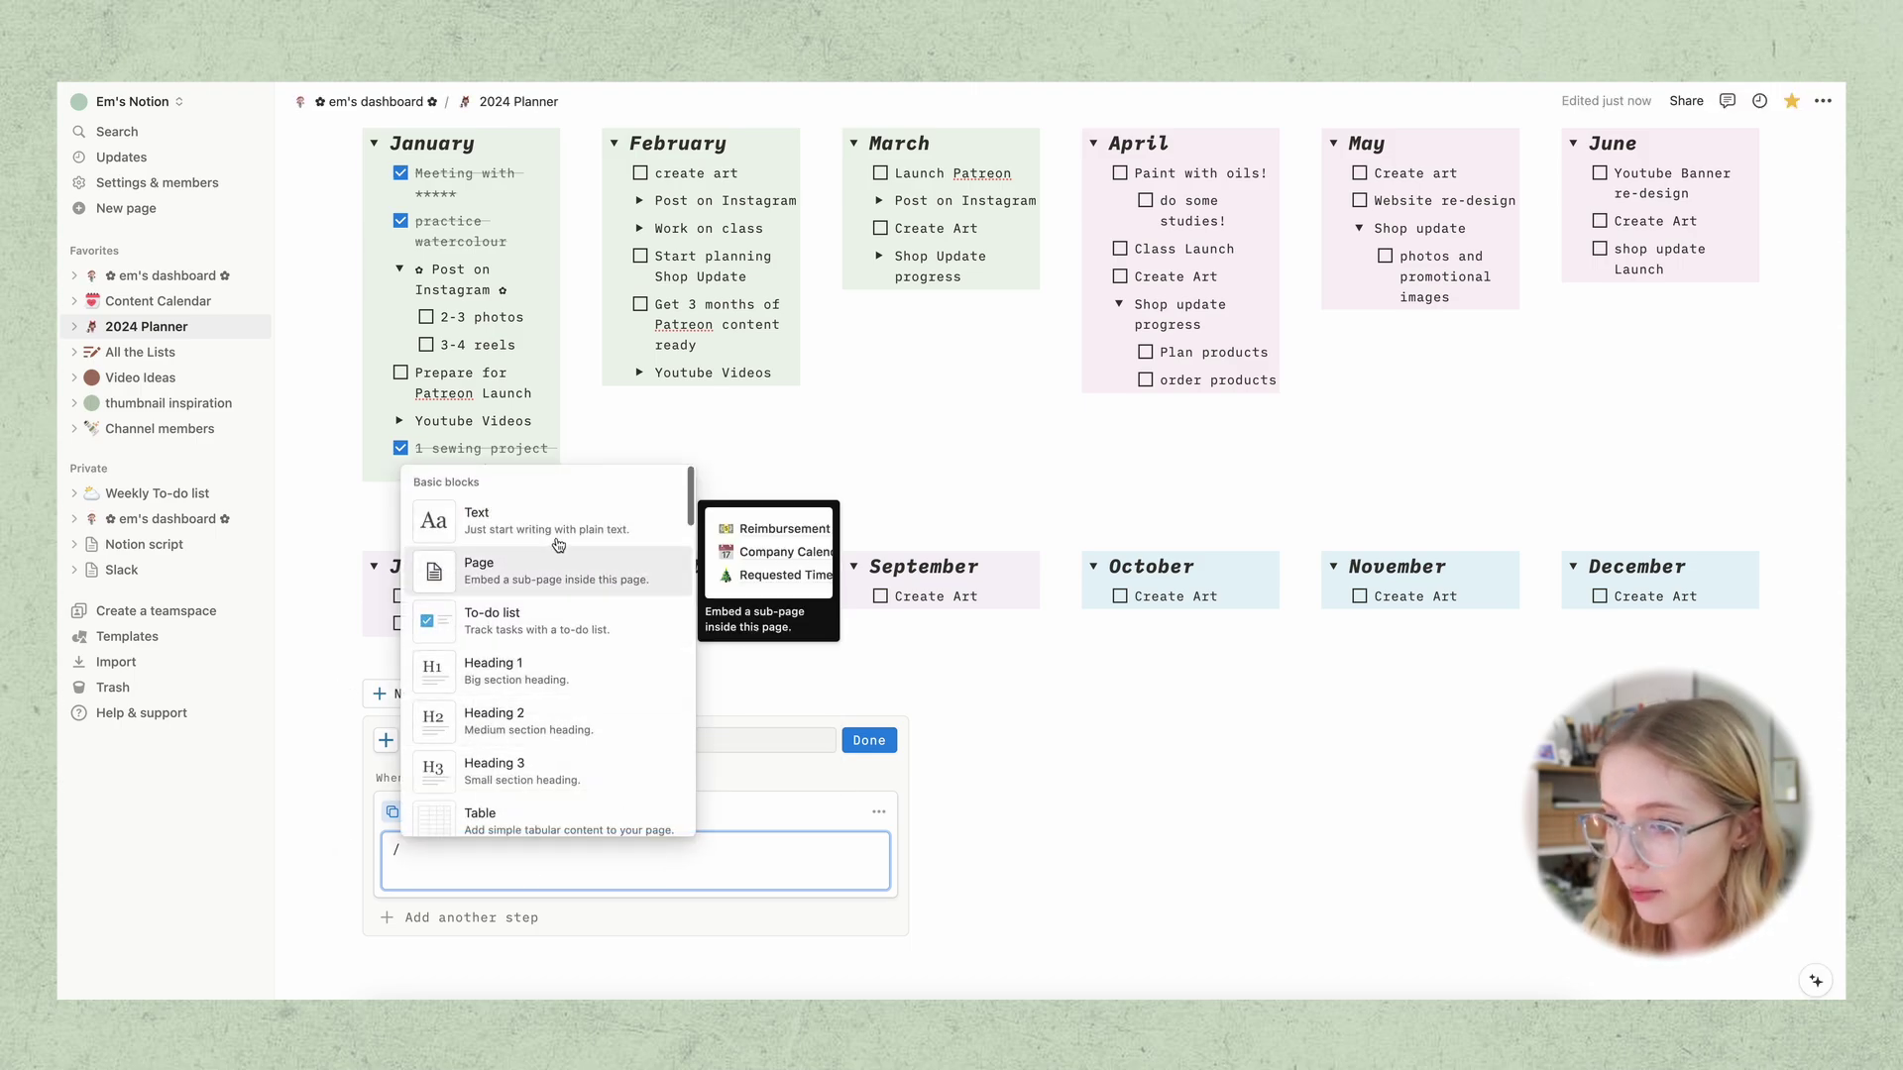
key(Return)
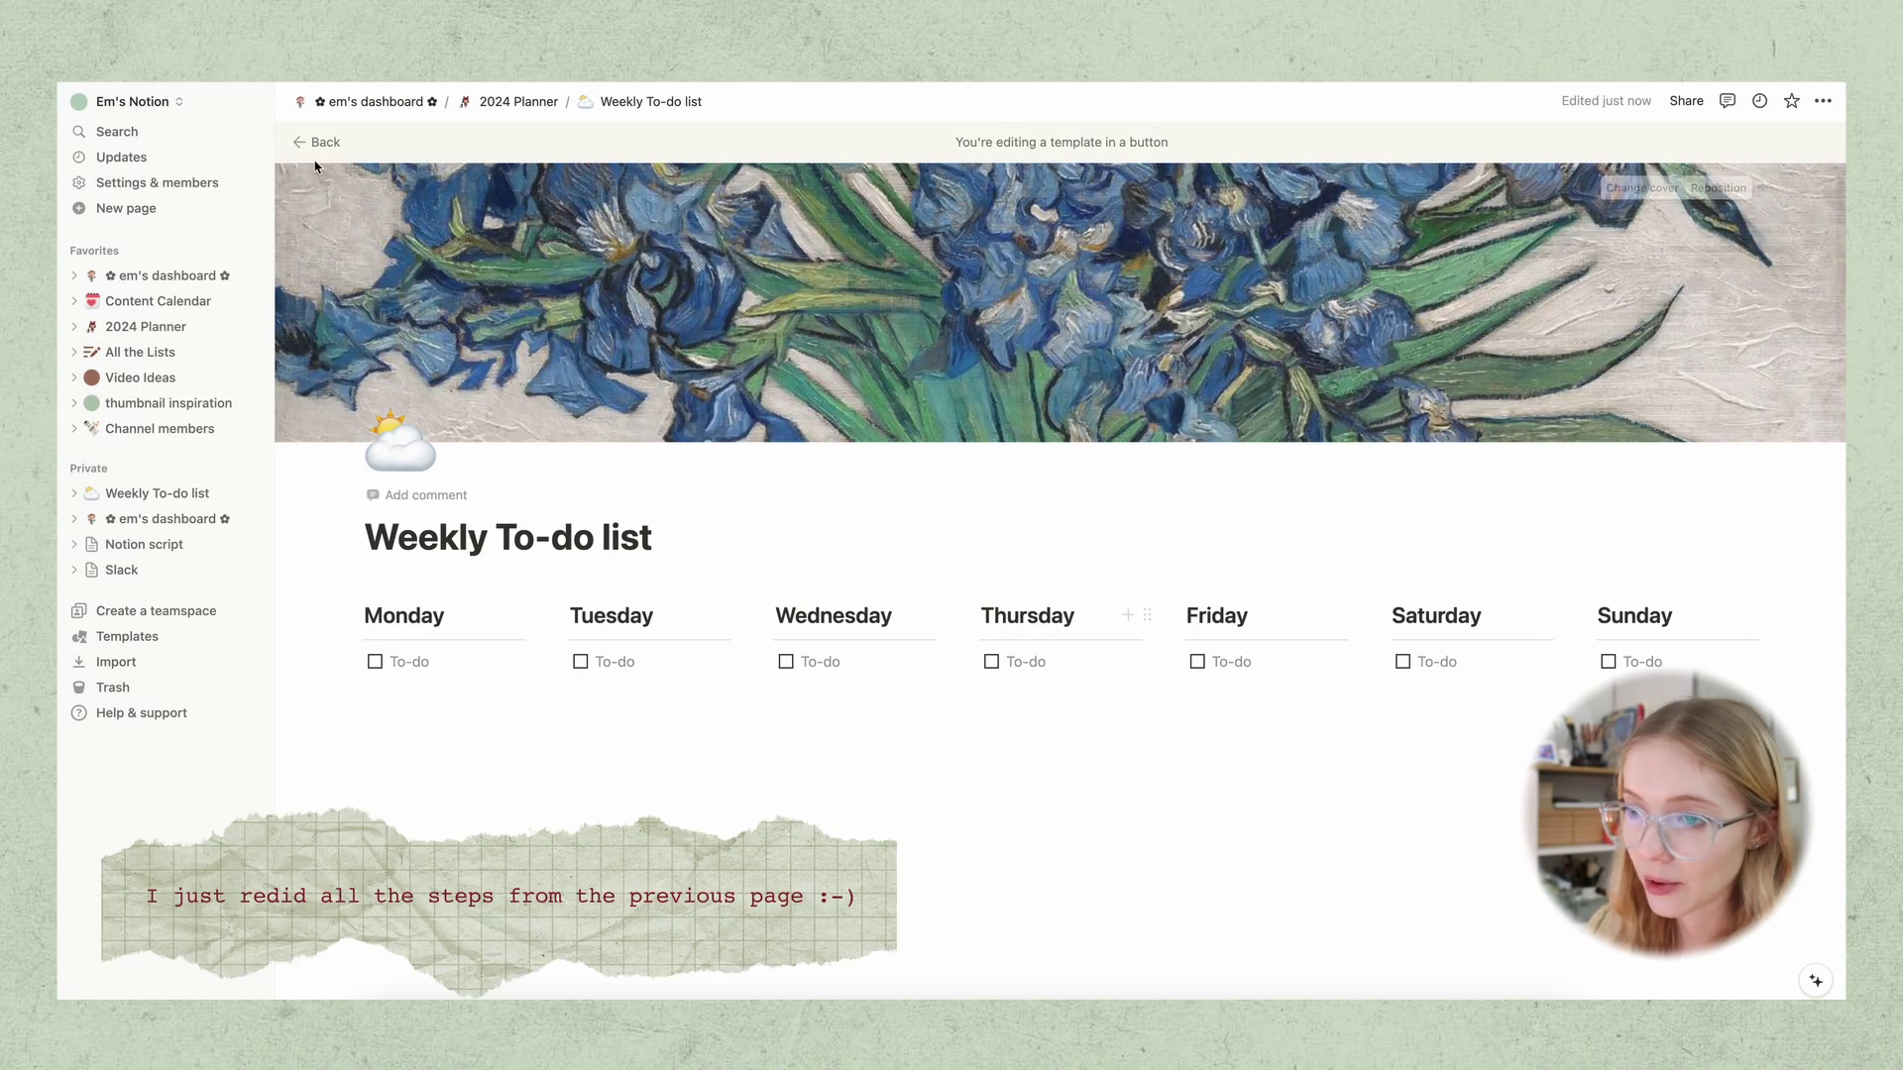
Return to the 2024 Planner and create a weekly page titled "1/8/24-" with the New Page button
click(132, 327)
scroll(847, 665, down, 10)
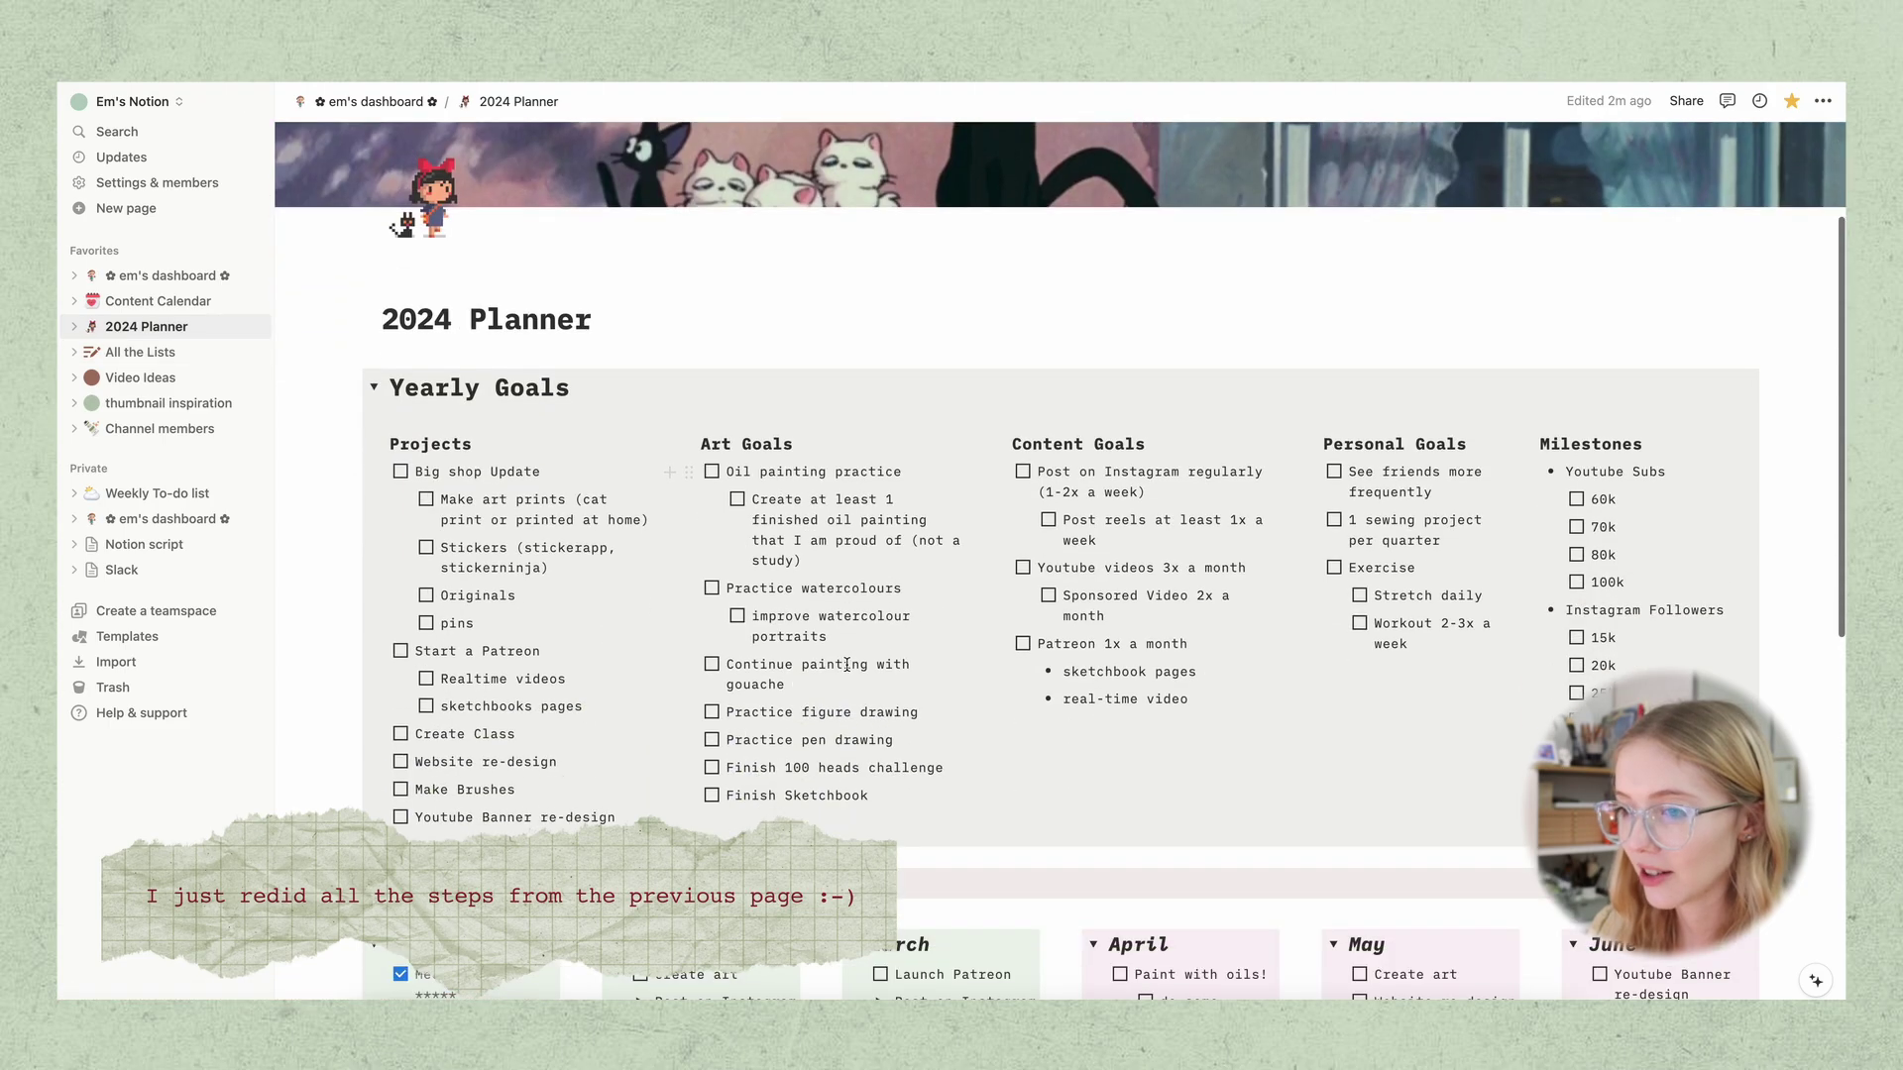
scroll(847, 665, down, 4)
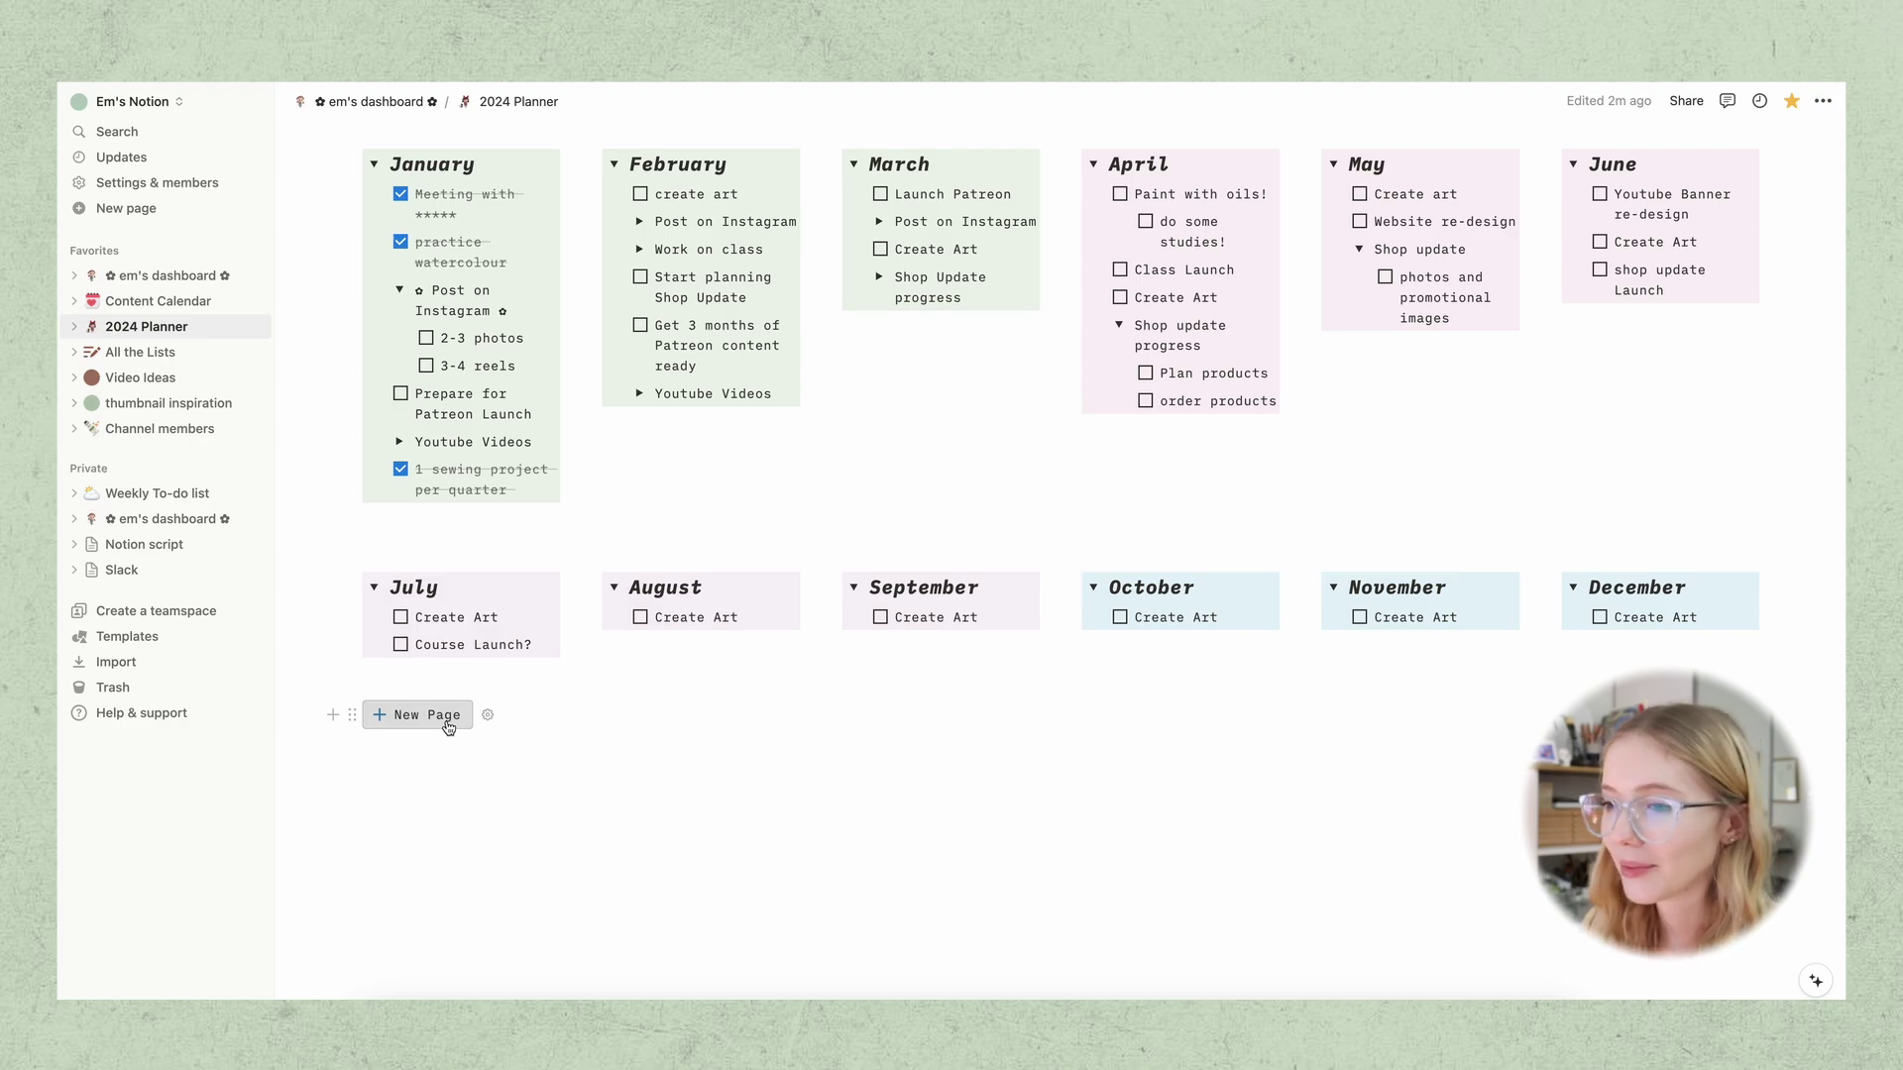
click(403, 721)
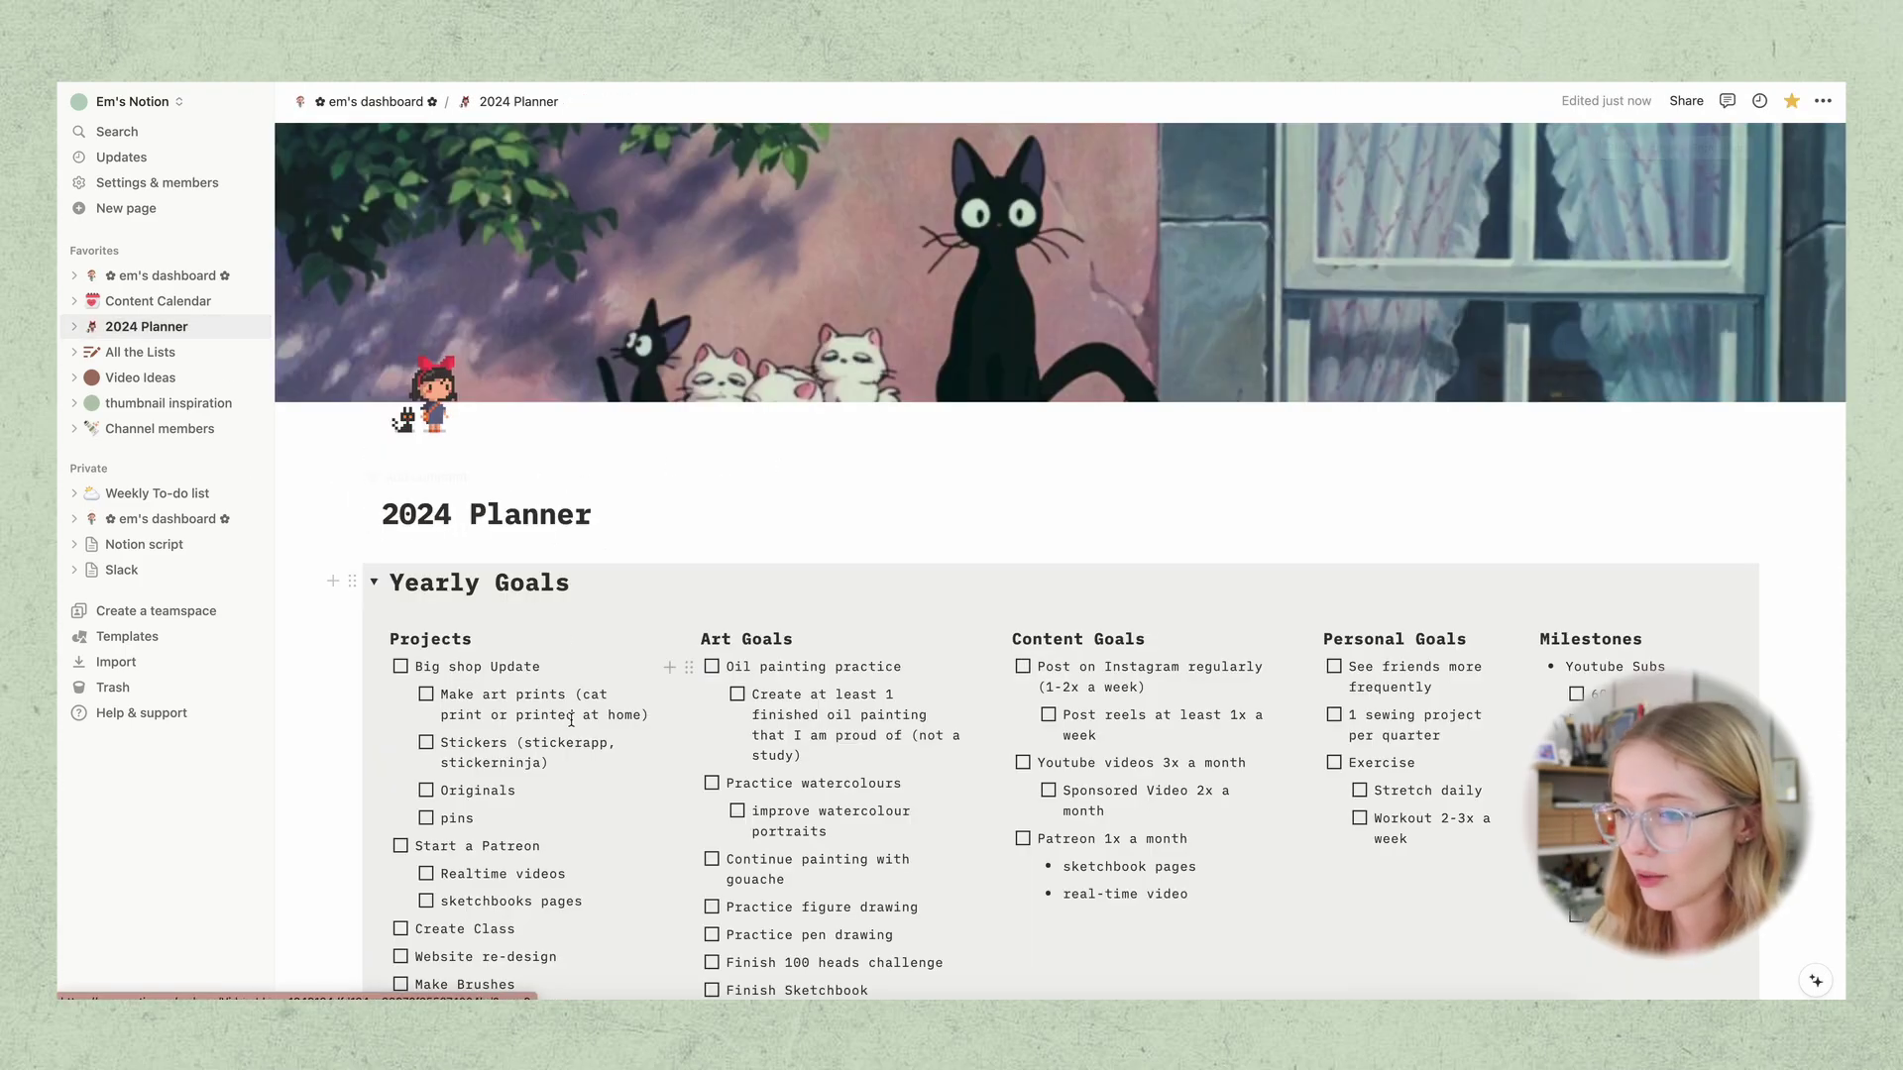
Generate another Weekly To-do list page with the New Page button and view it before returning to the 2024 Planner
scroll(570, 717, down, 10)
scroll(570, 717, down, 3)
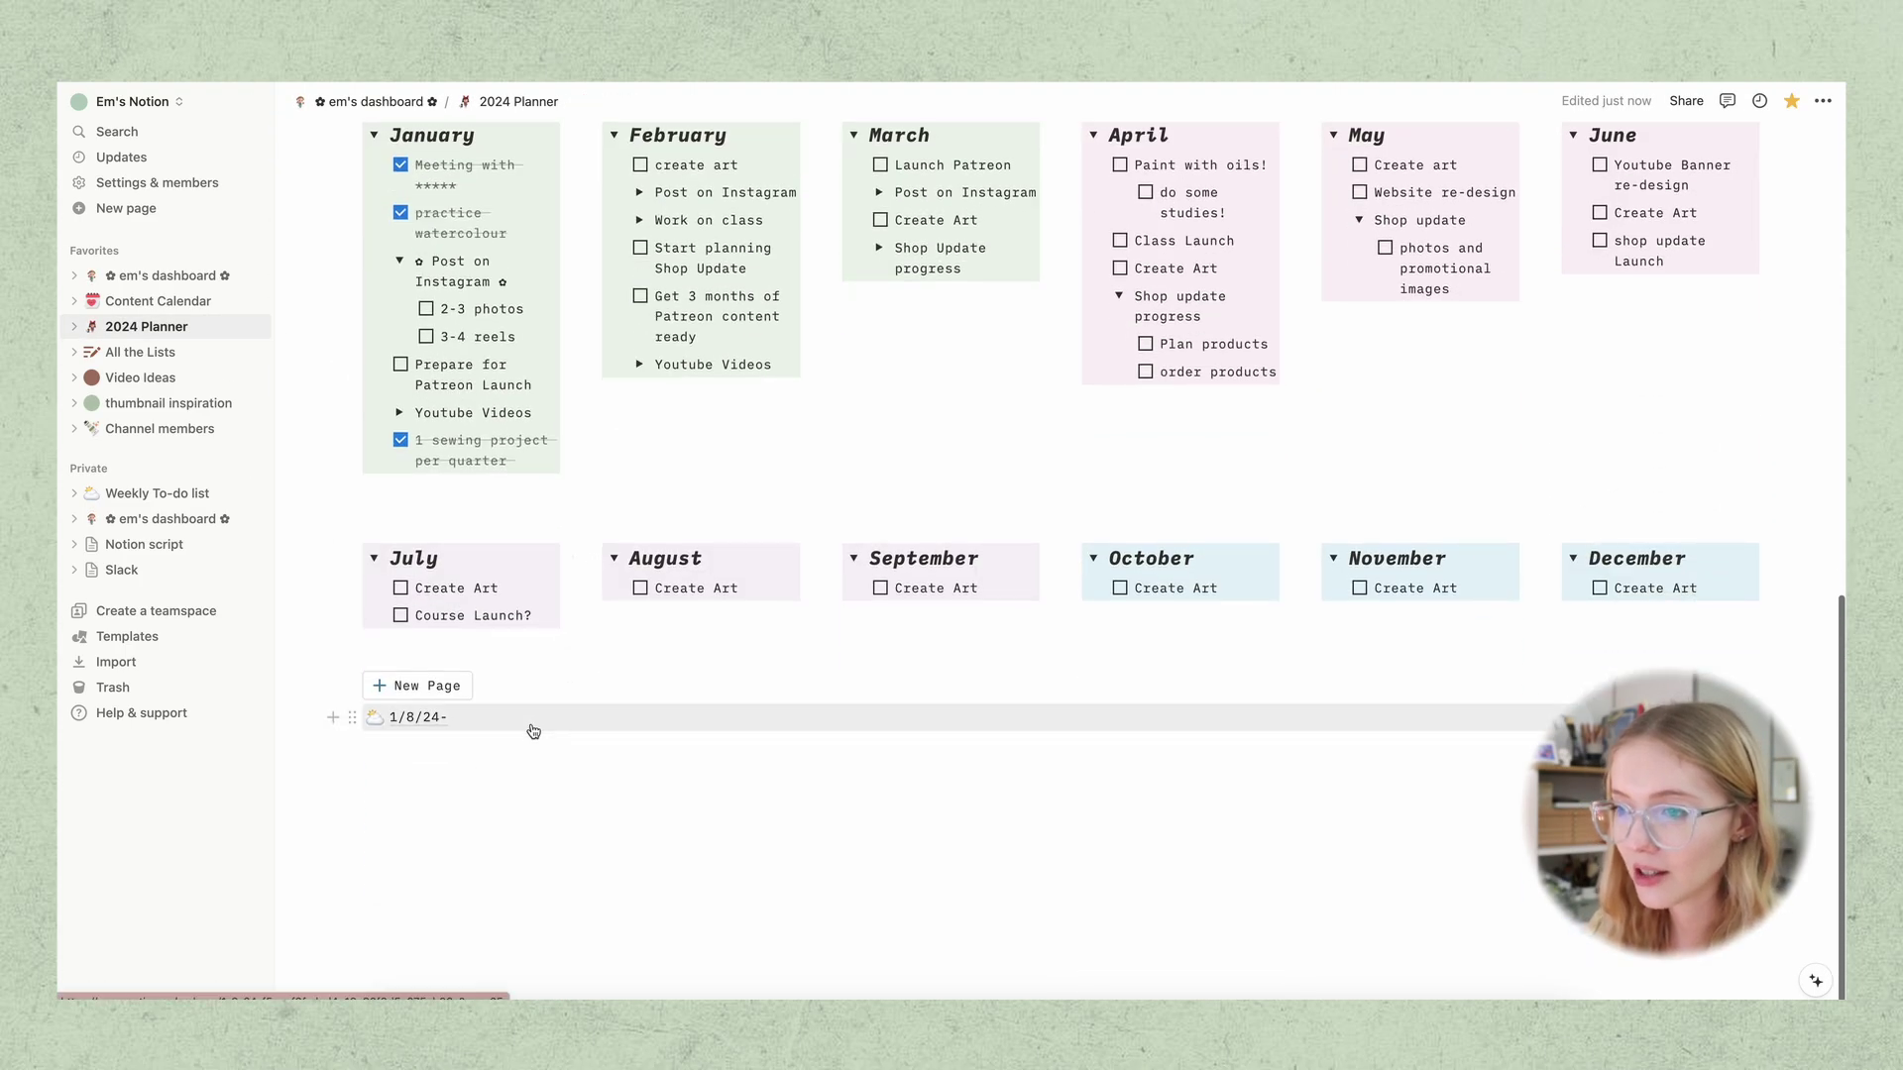
click(407, 684)
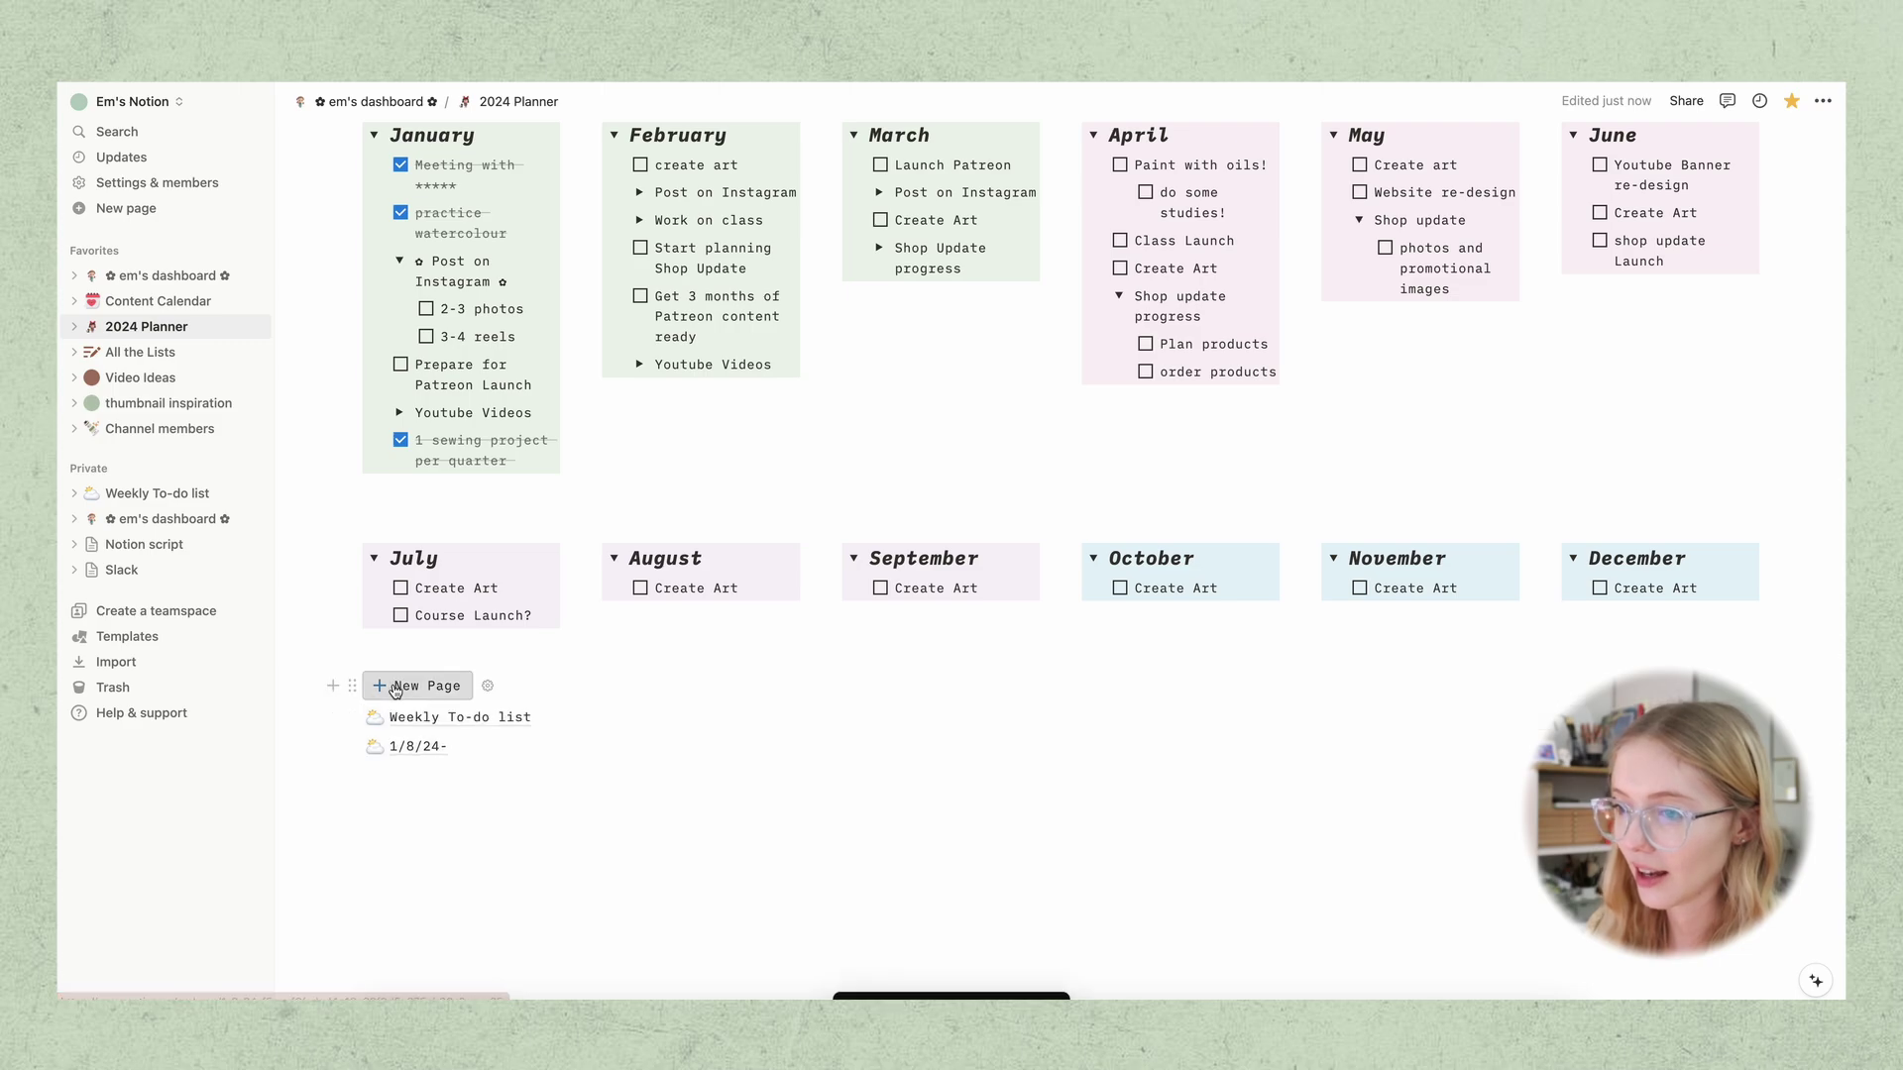
click(535, 717)
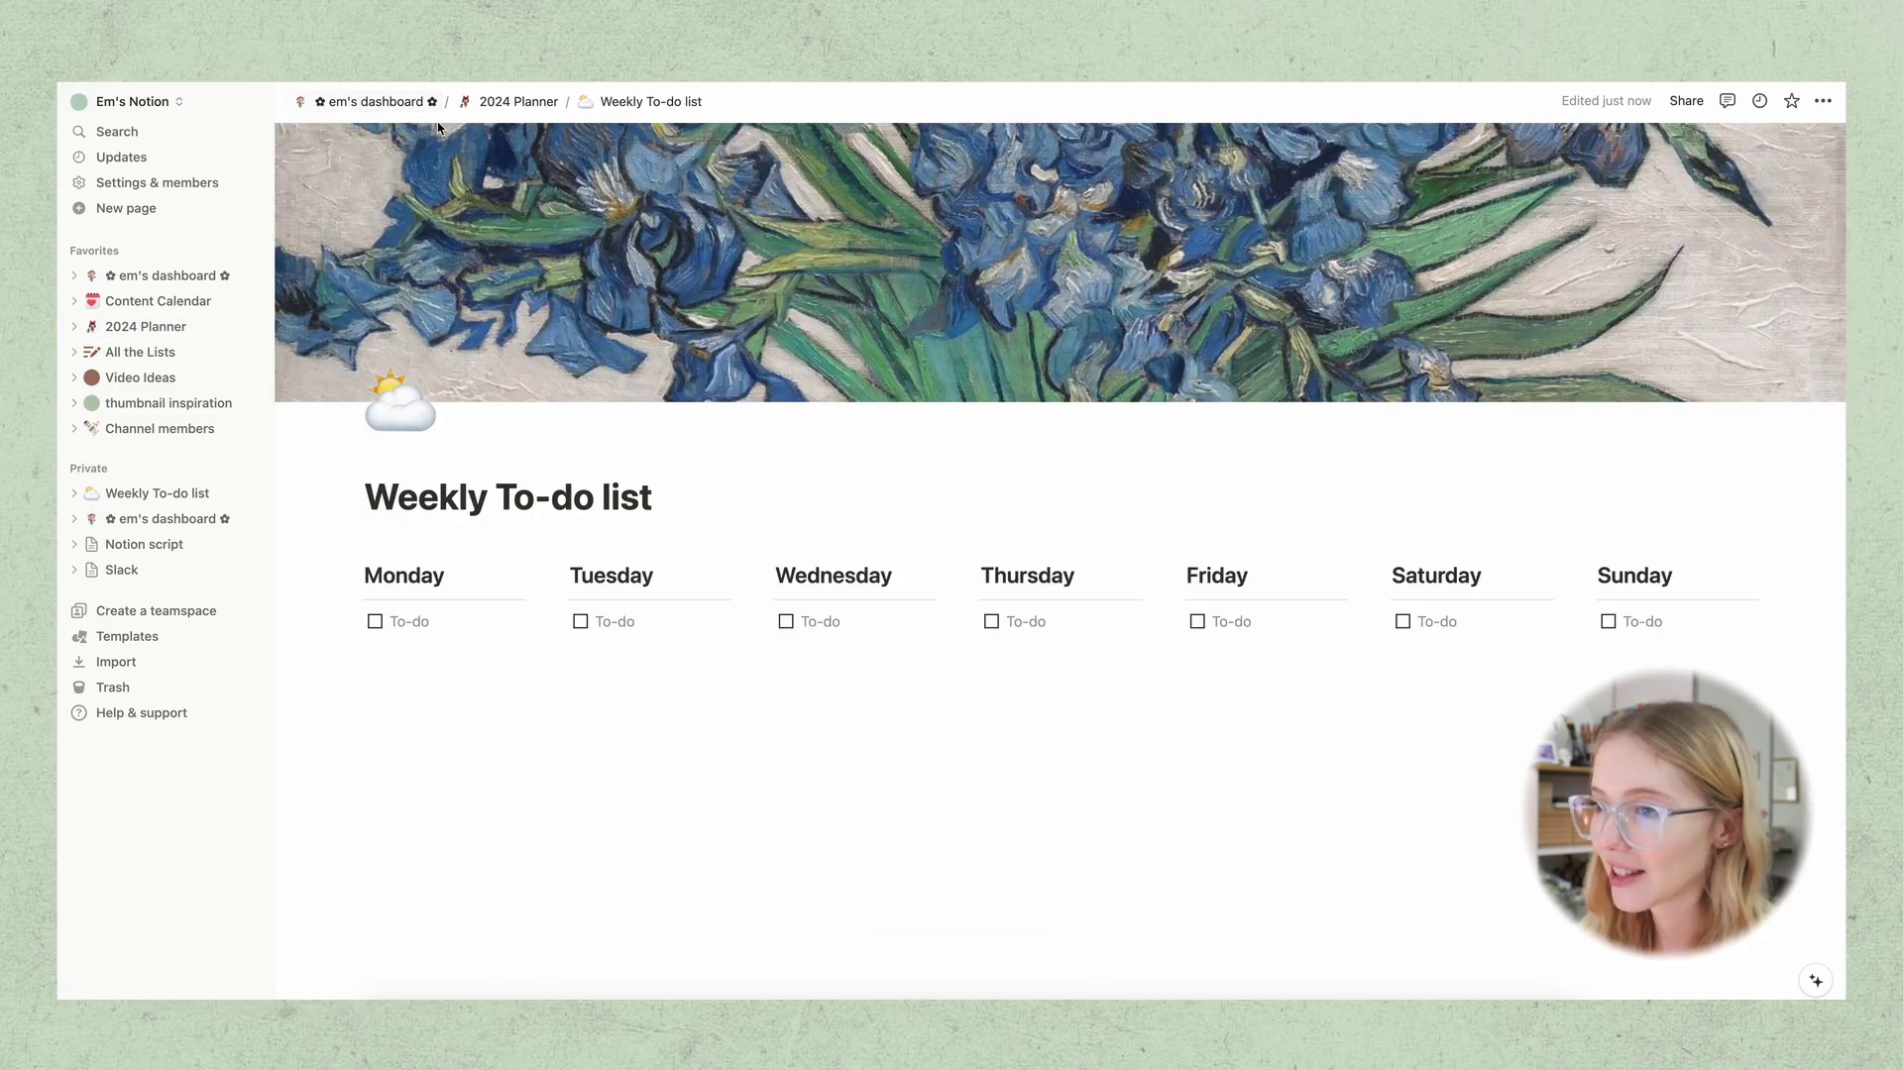
click(501, 101)
scroll(482, 682, down, 10)
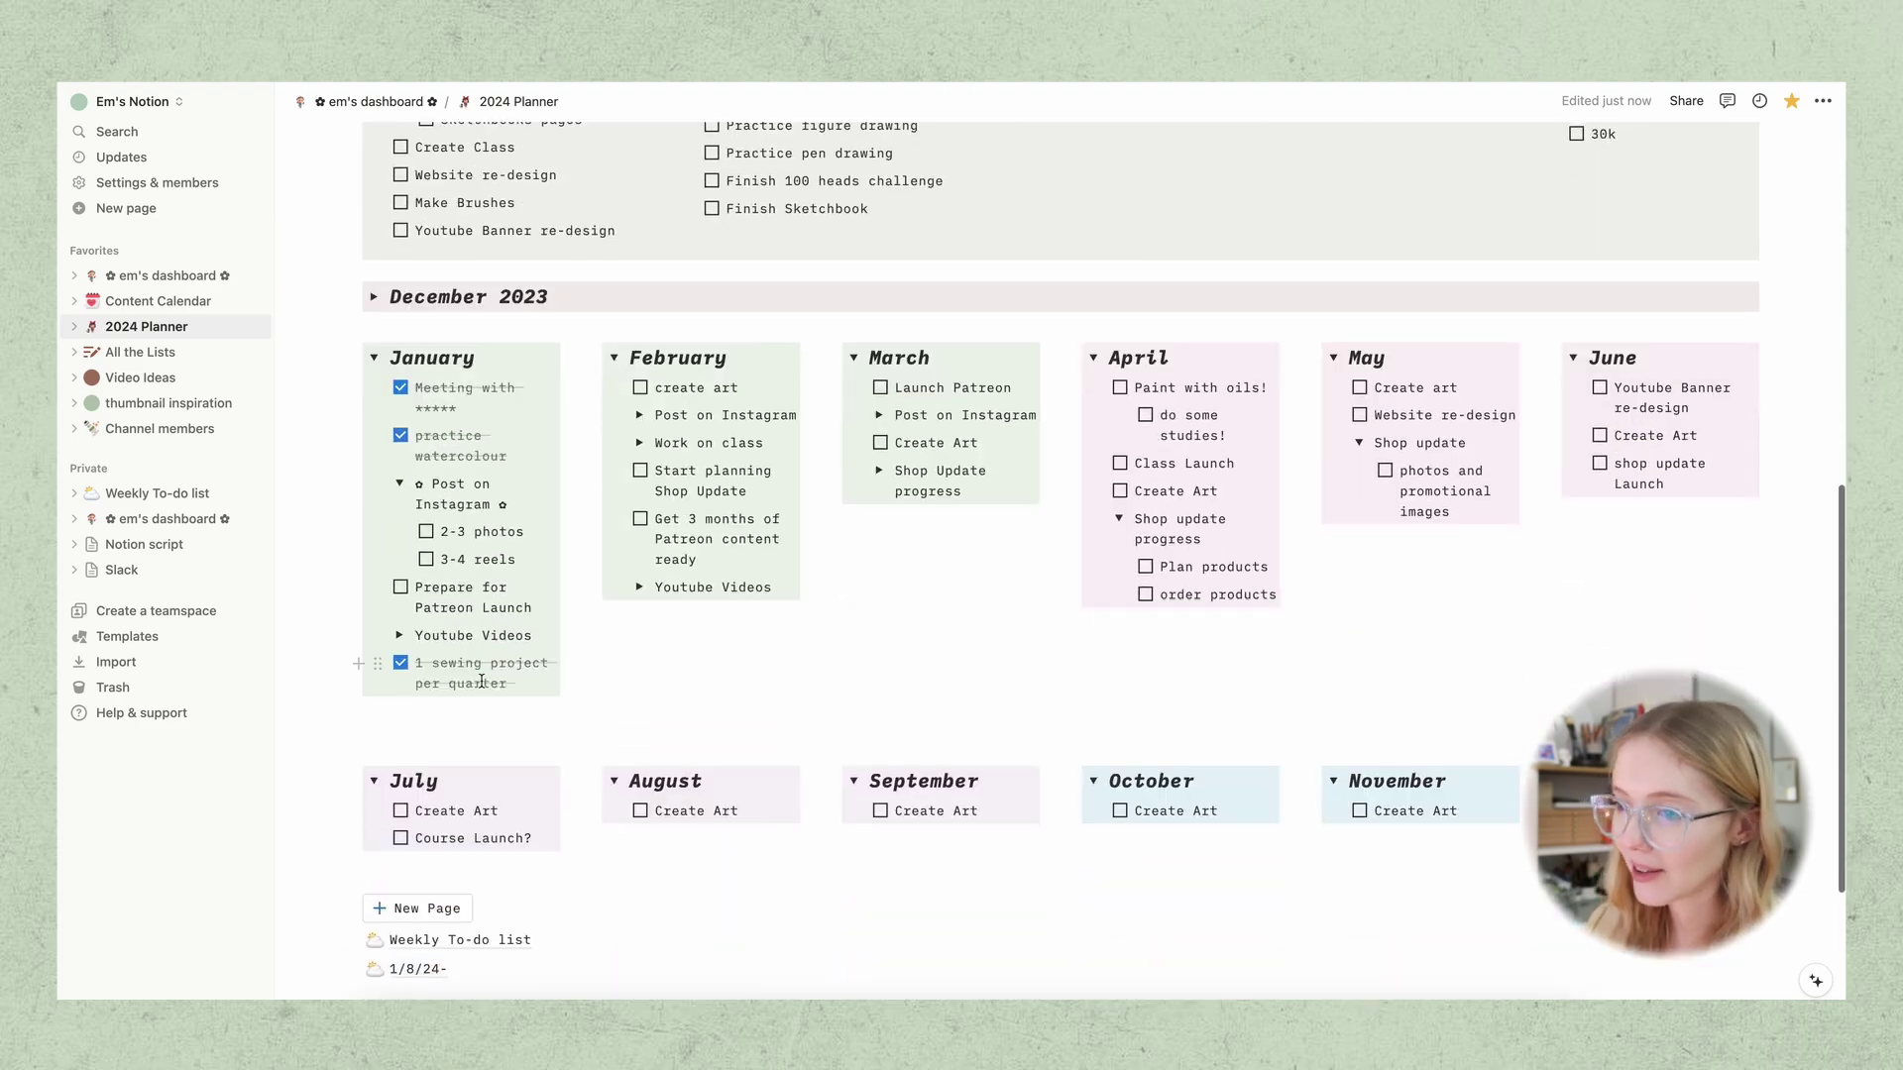
Return from the 2024 Planner to the dashboard and open the All the Lists page
drag(555, 756, 448, 659)
click(170, 275)
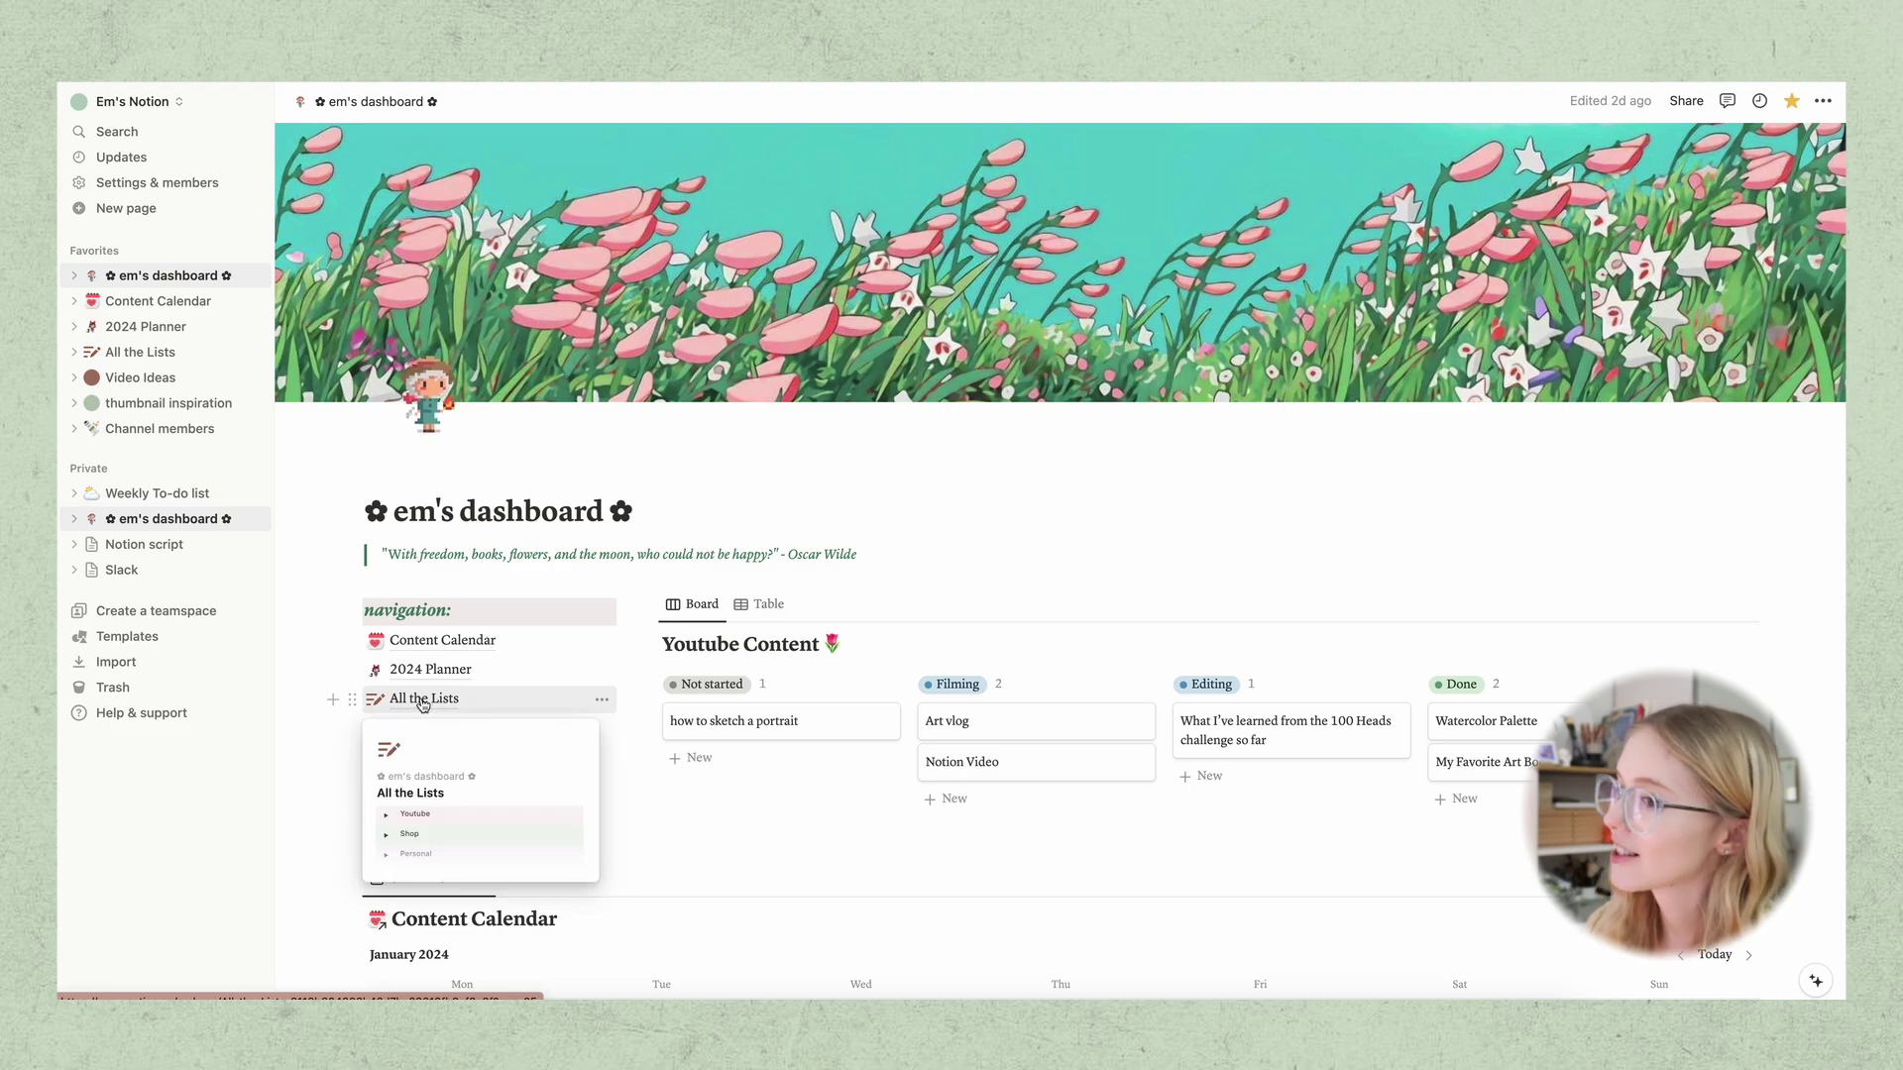
click(429, 700)
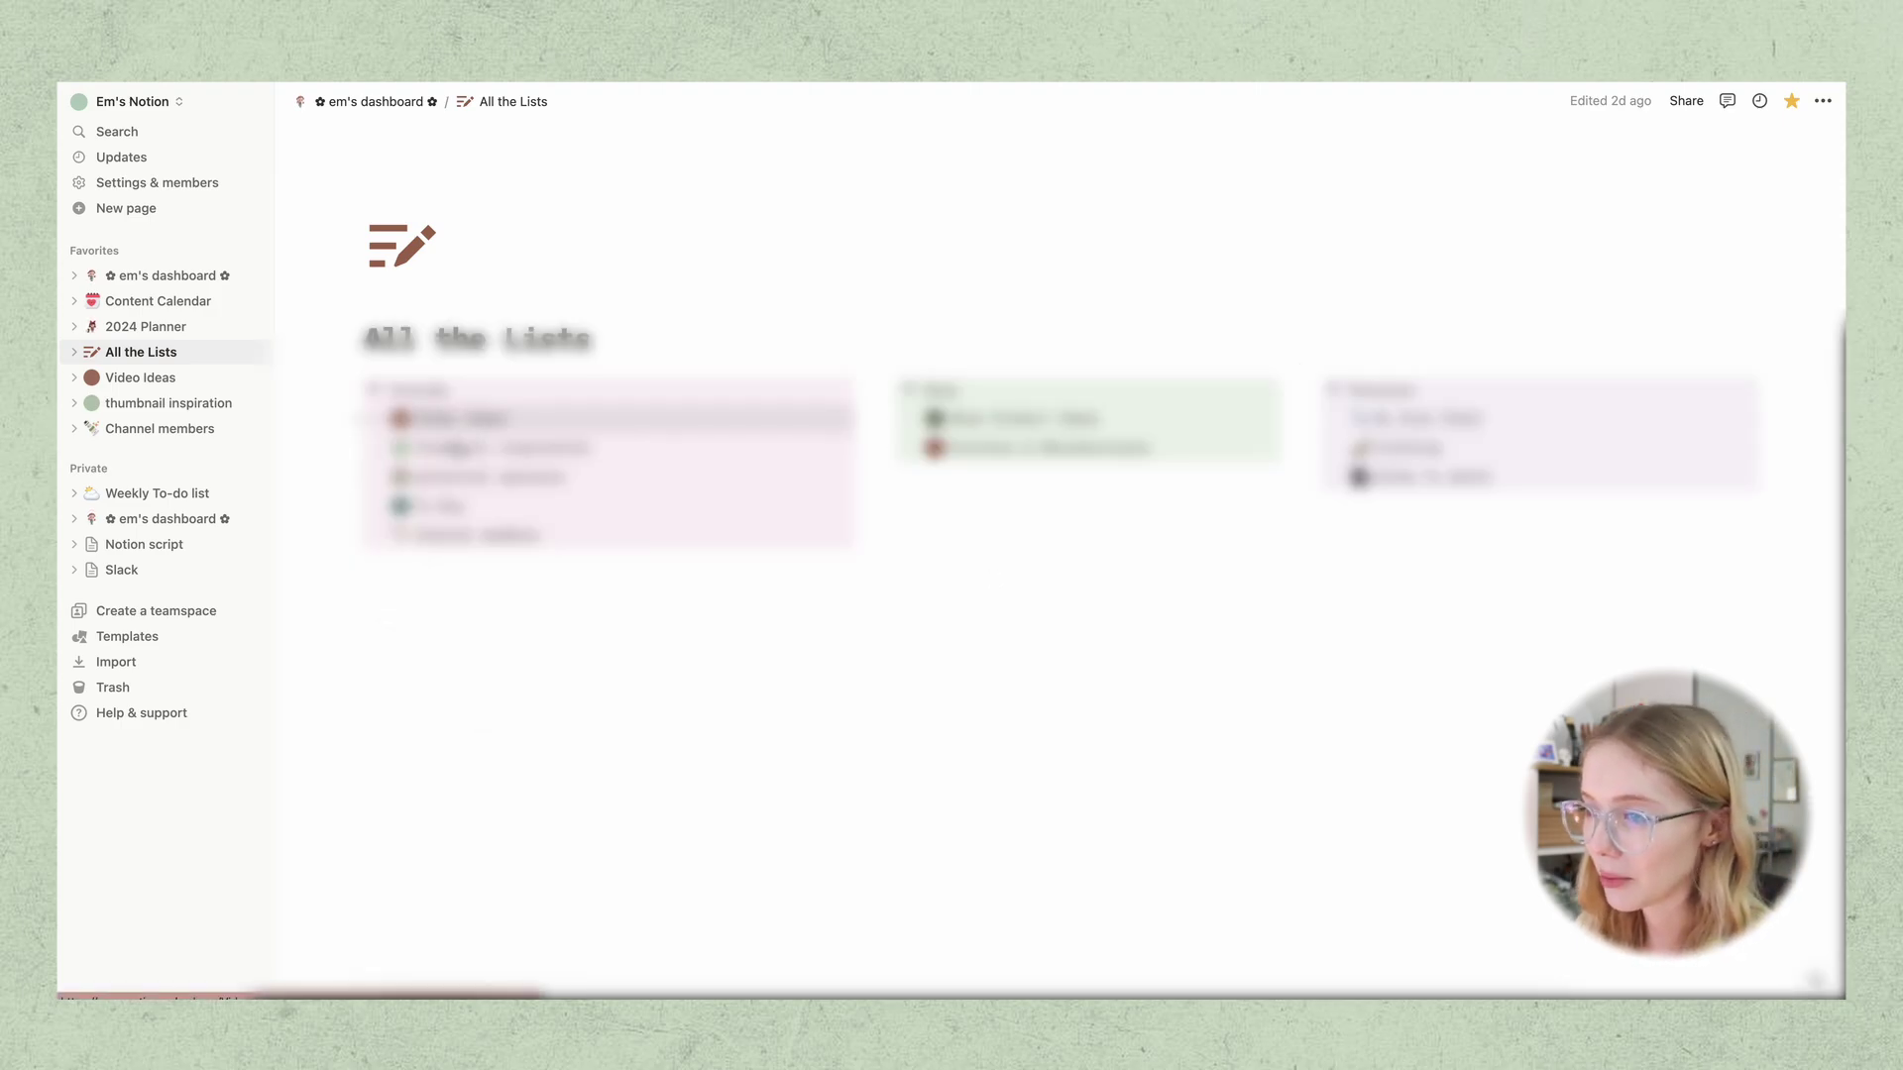
mouse_move(516, 459)
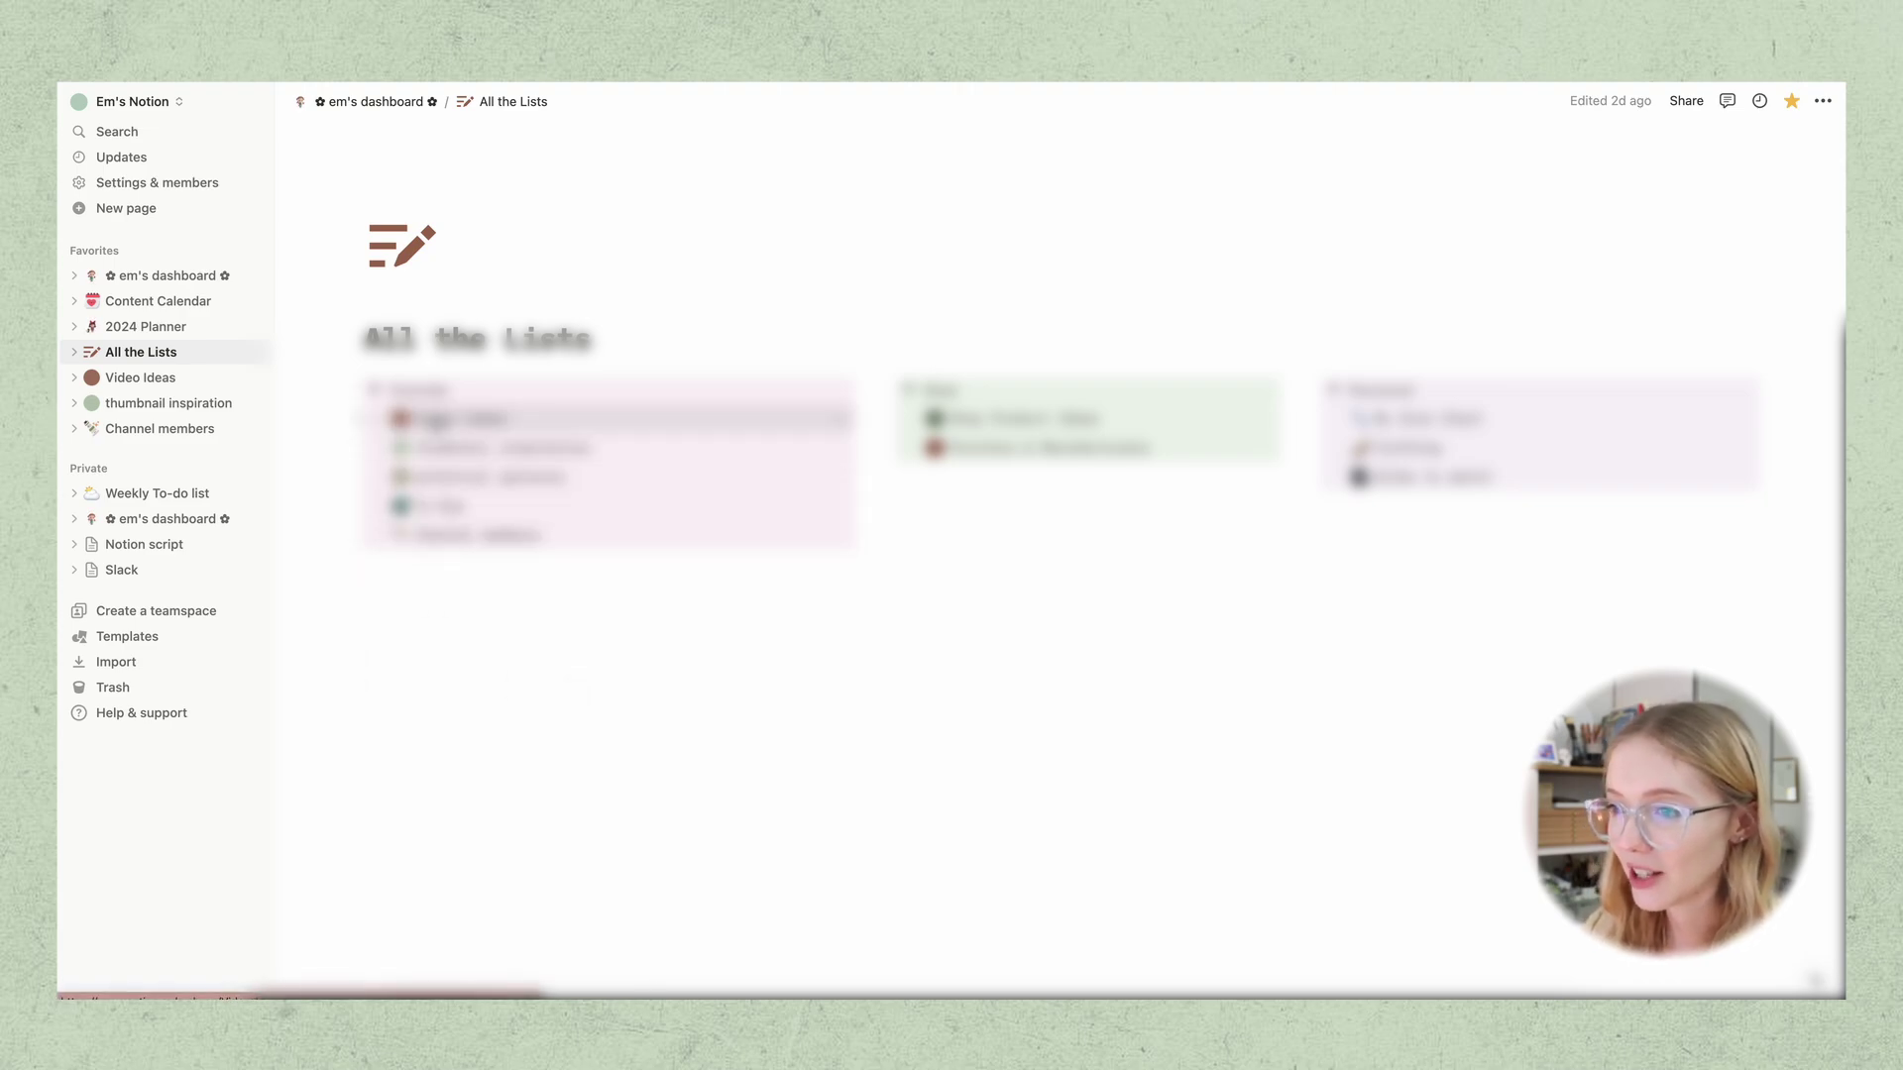
Look through the Video Ideas page and return to All the Lists
click(441, 420)
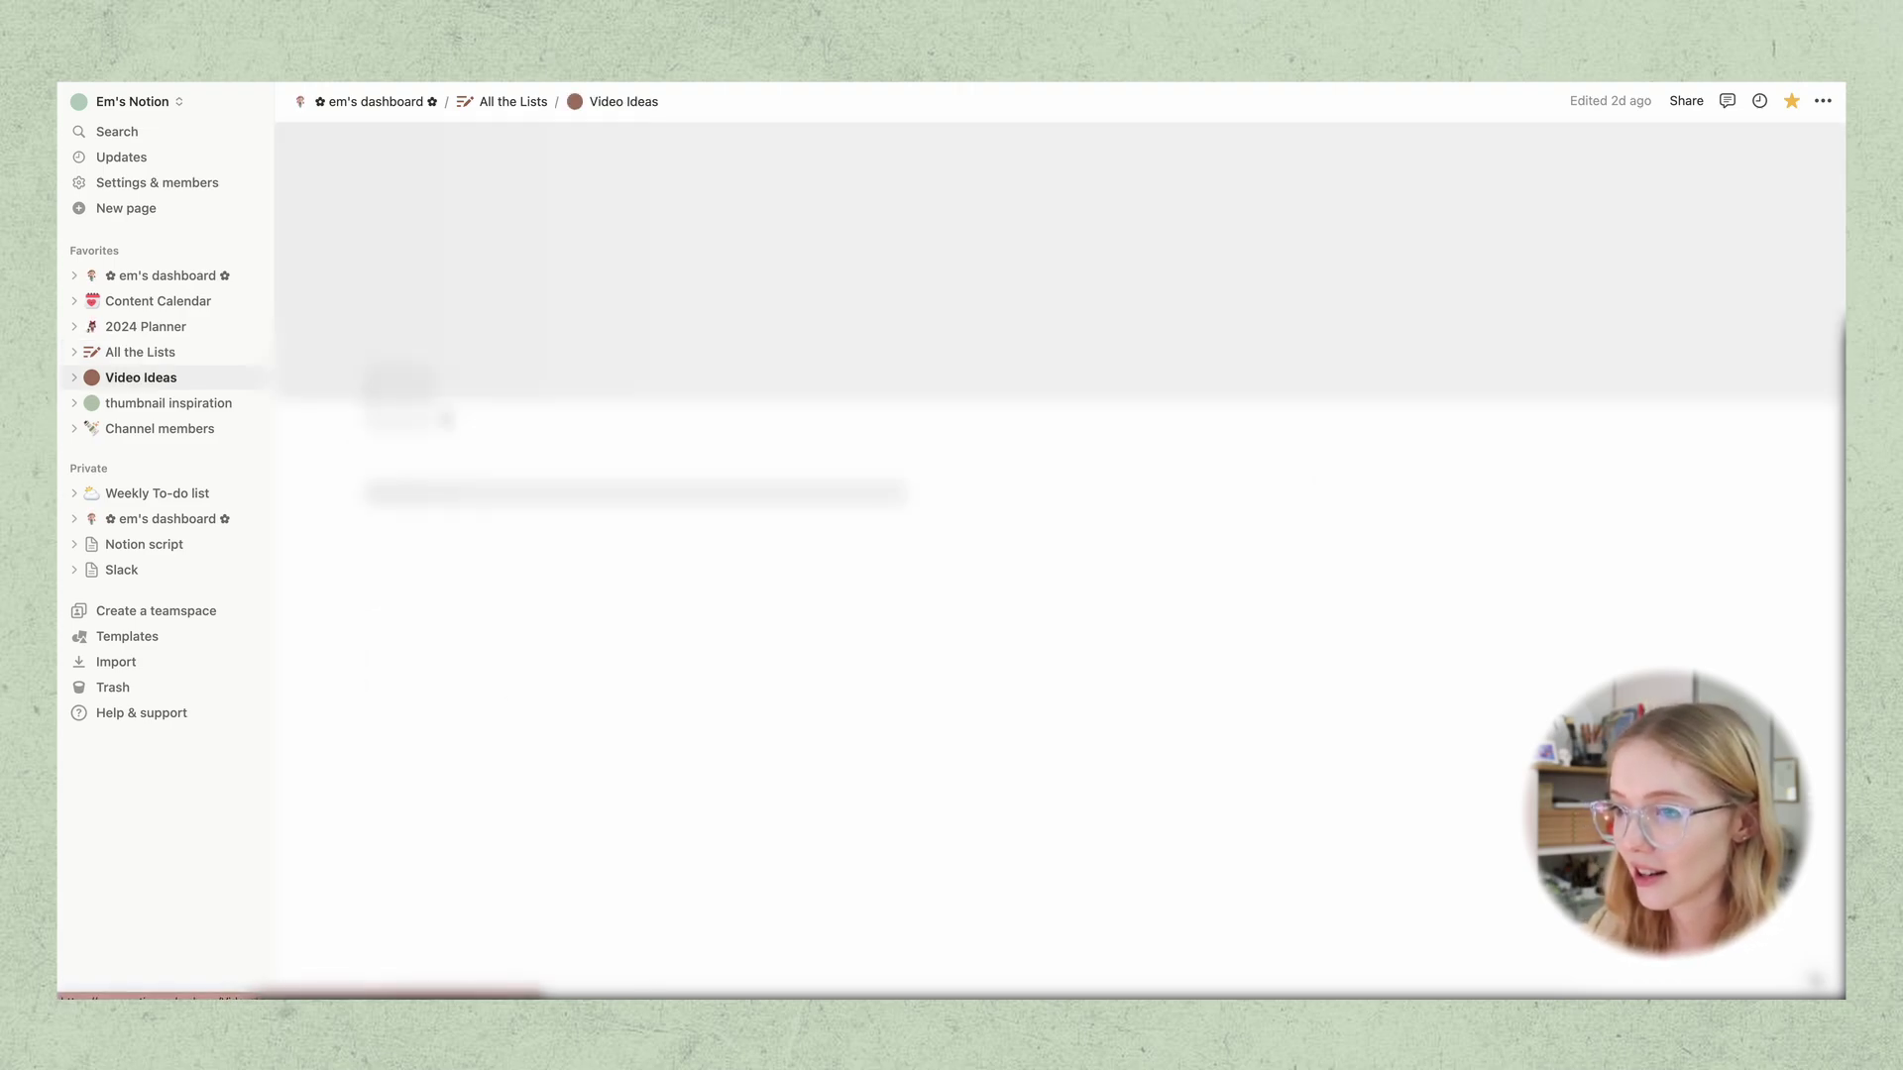
scroll(807, 507, down, 4)
scroll(807, 507, up, 5)
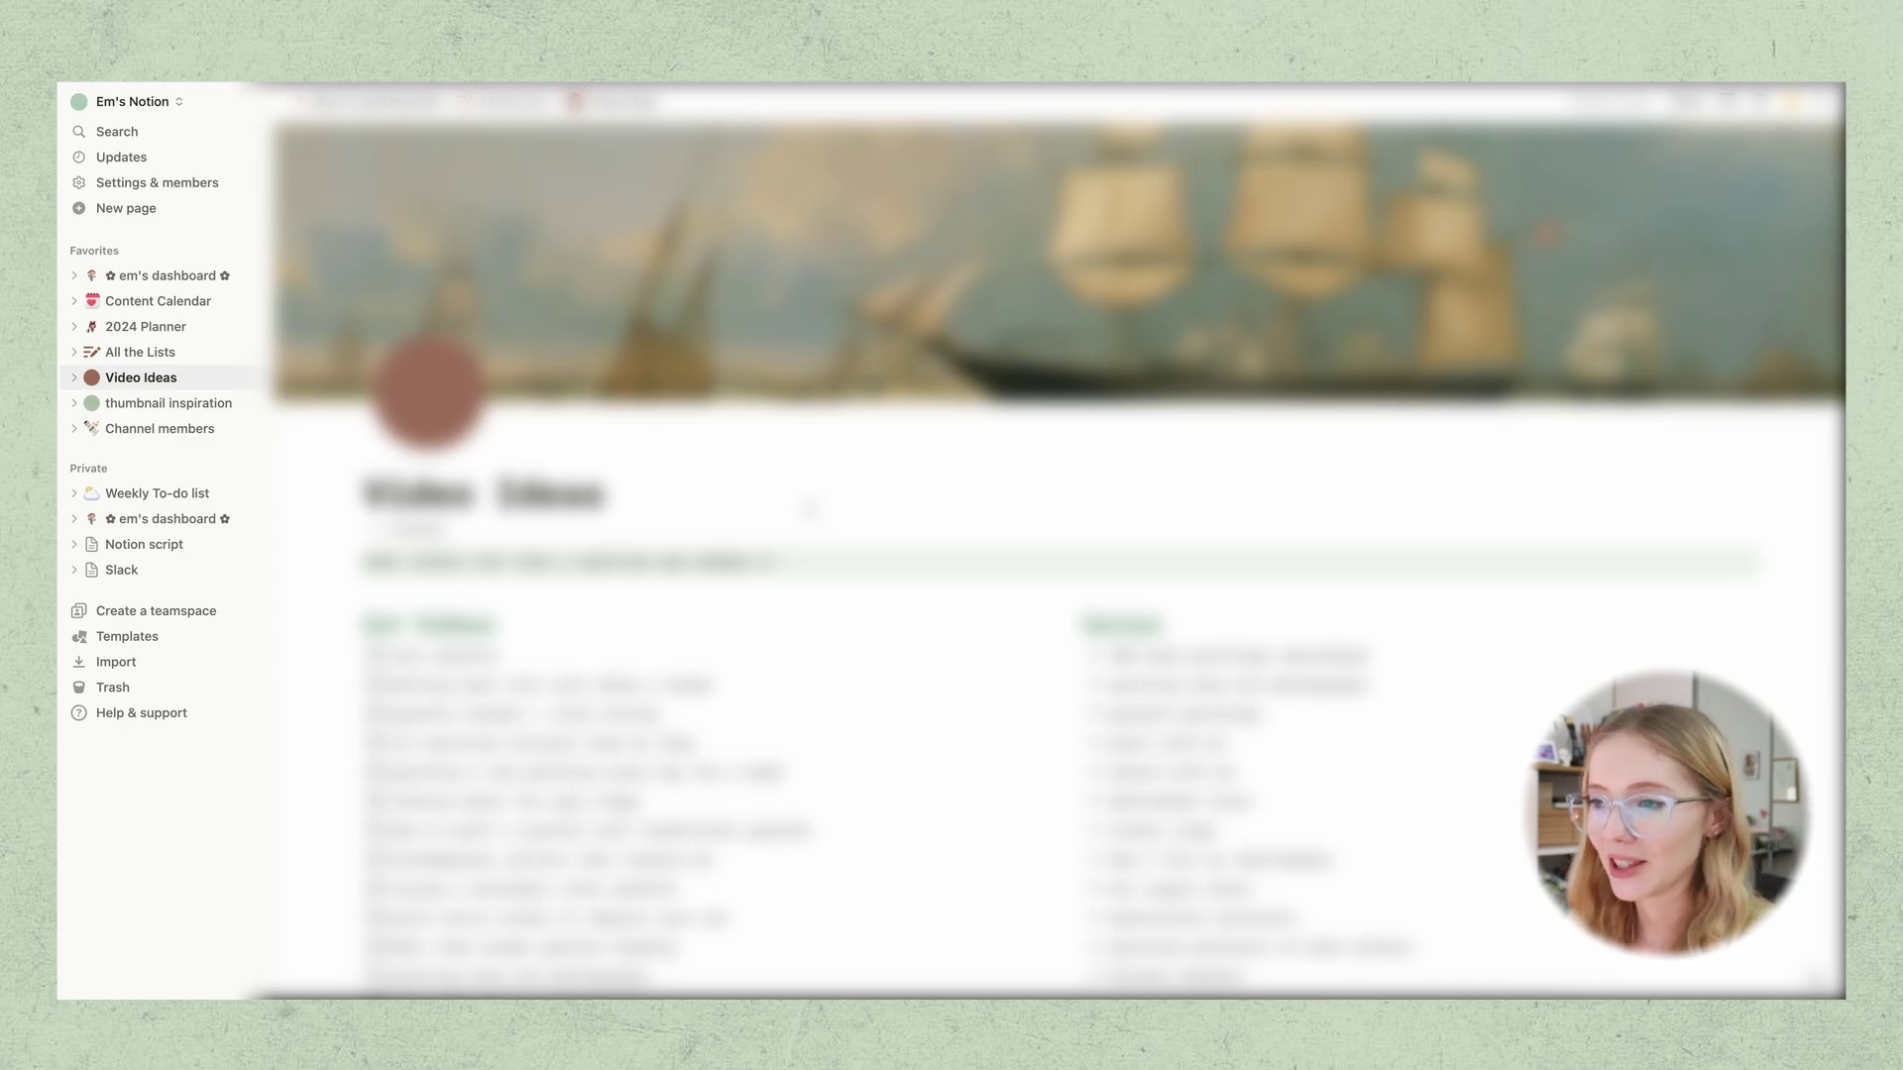
scroll(808, 507, down, 1)
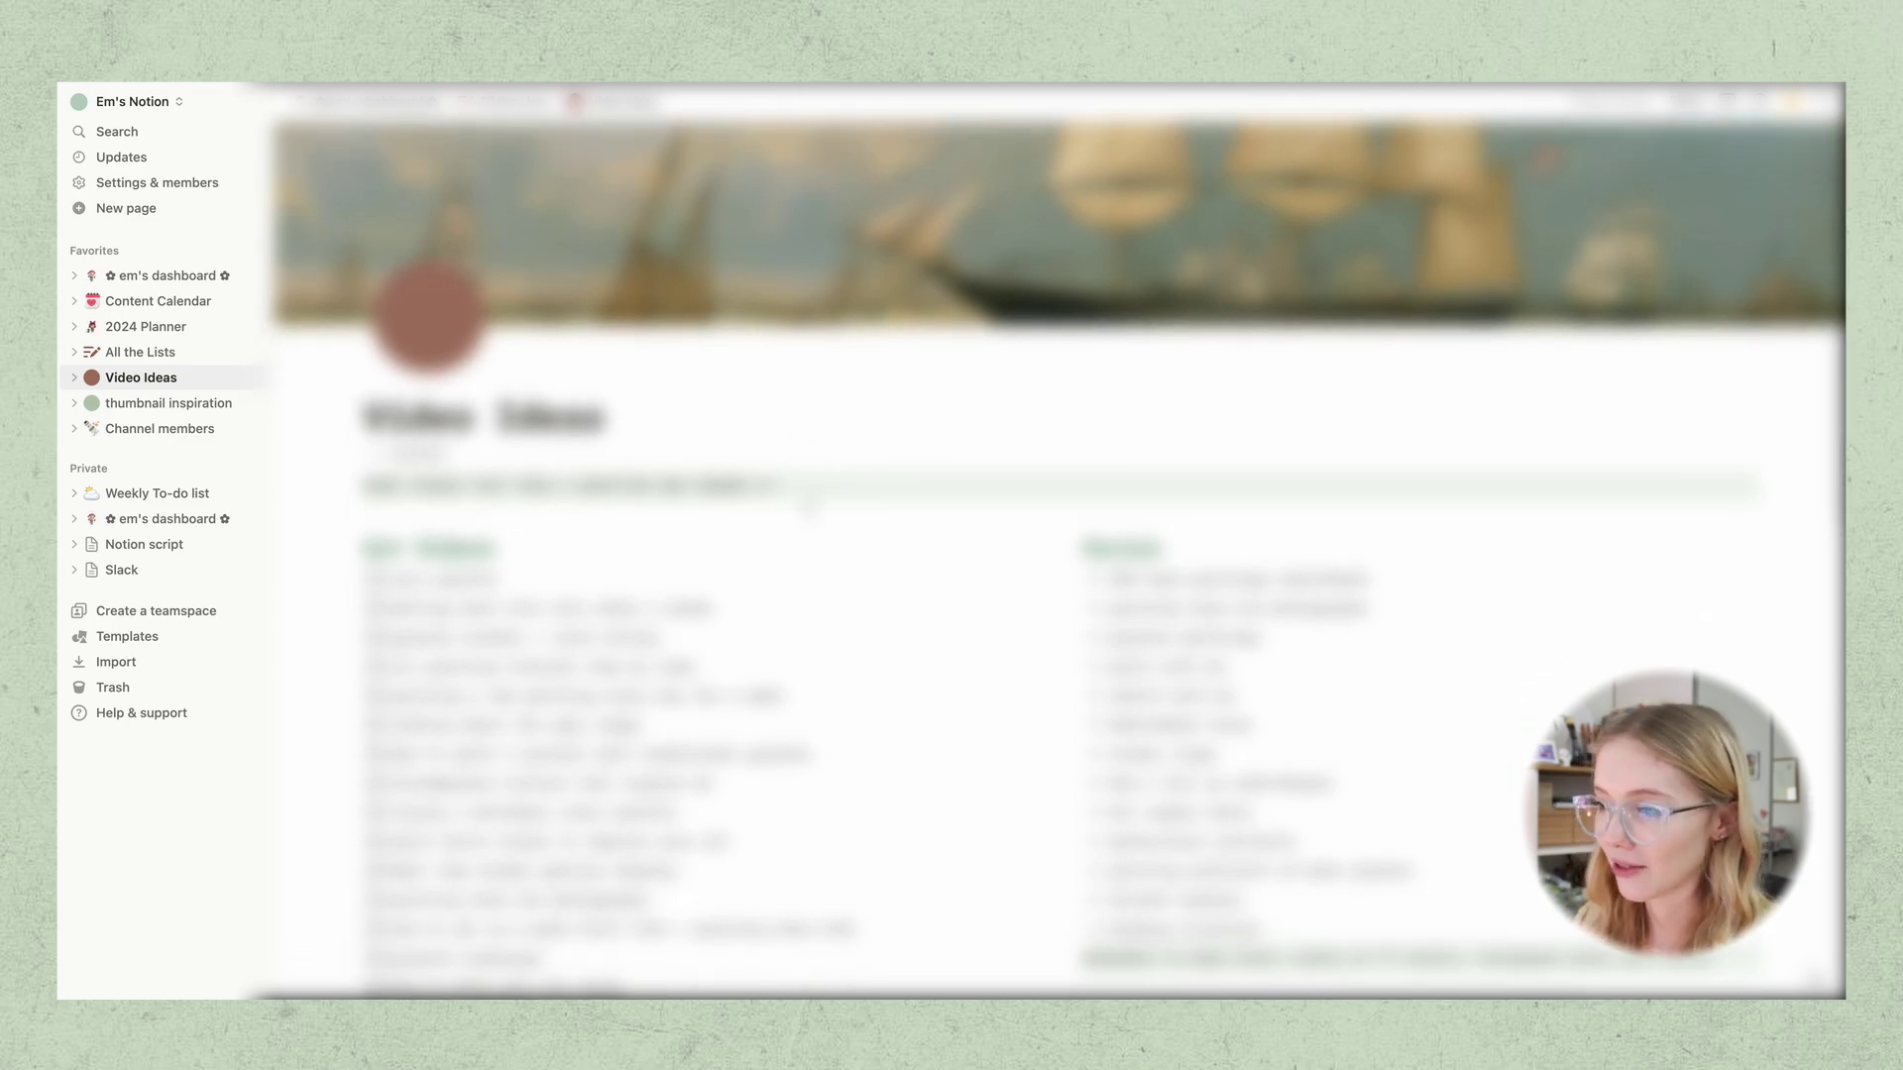
scroll(808, 507, down, 5)
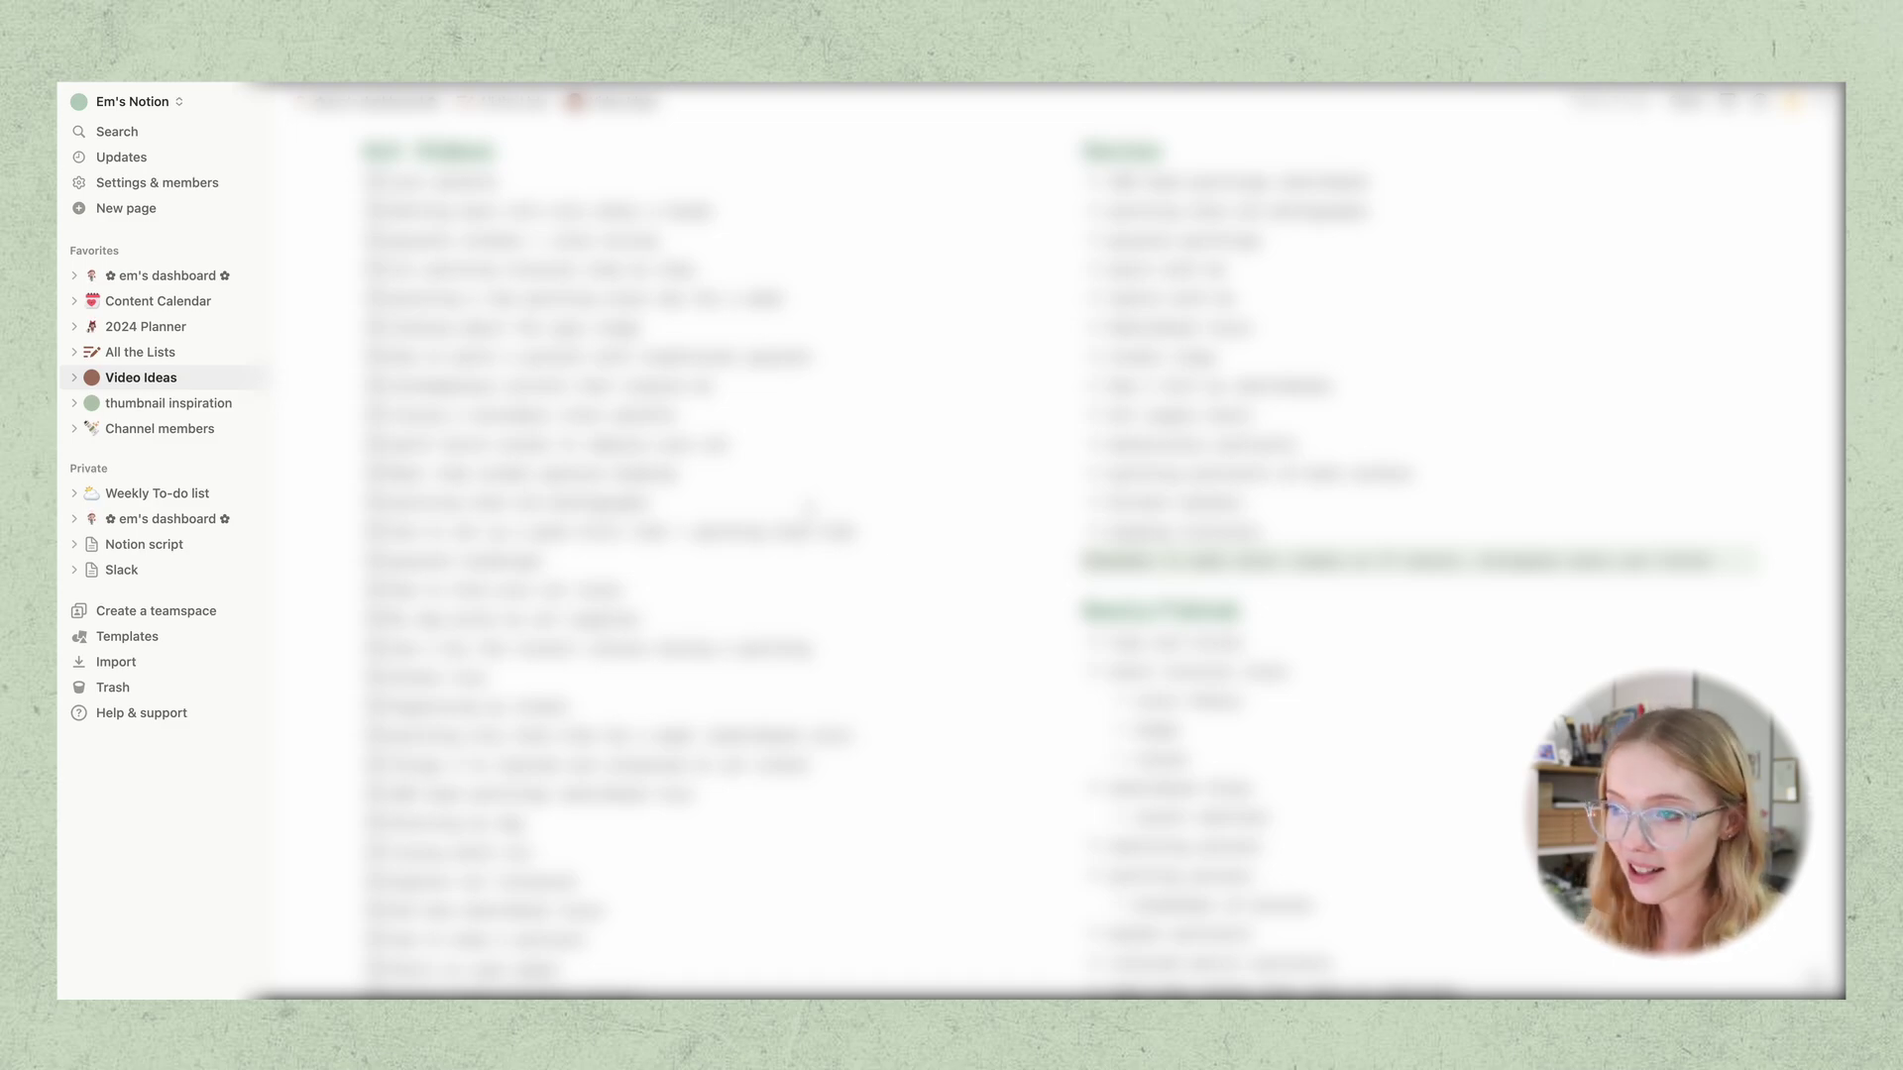
scroll(808, 507, up, 6)
click(140, 351)
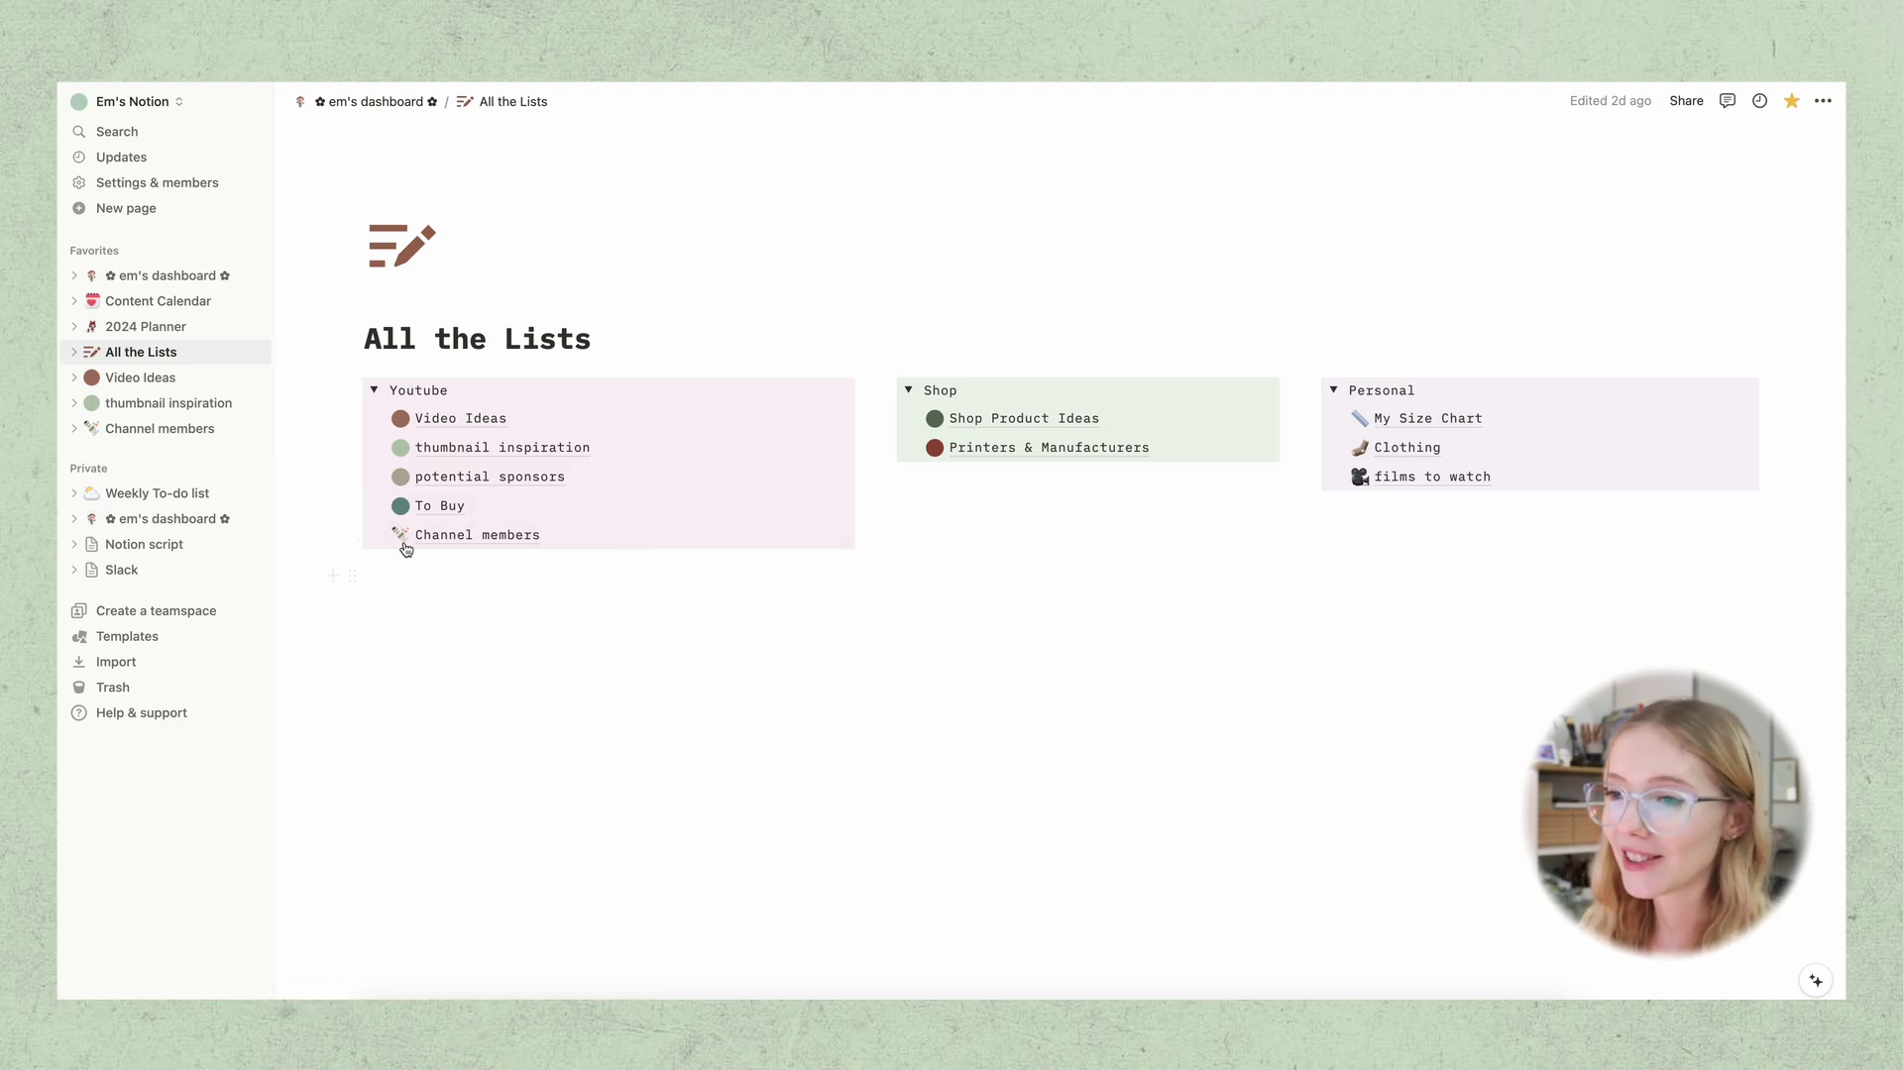
Expand the subpages of All the Lists and add a "pizza oven" item to the To Buy table
click(74, 353)
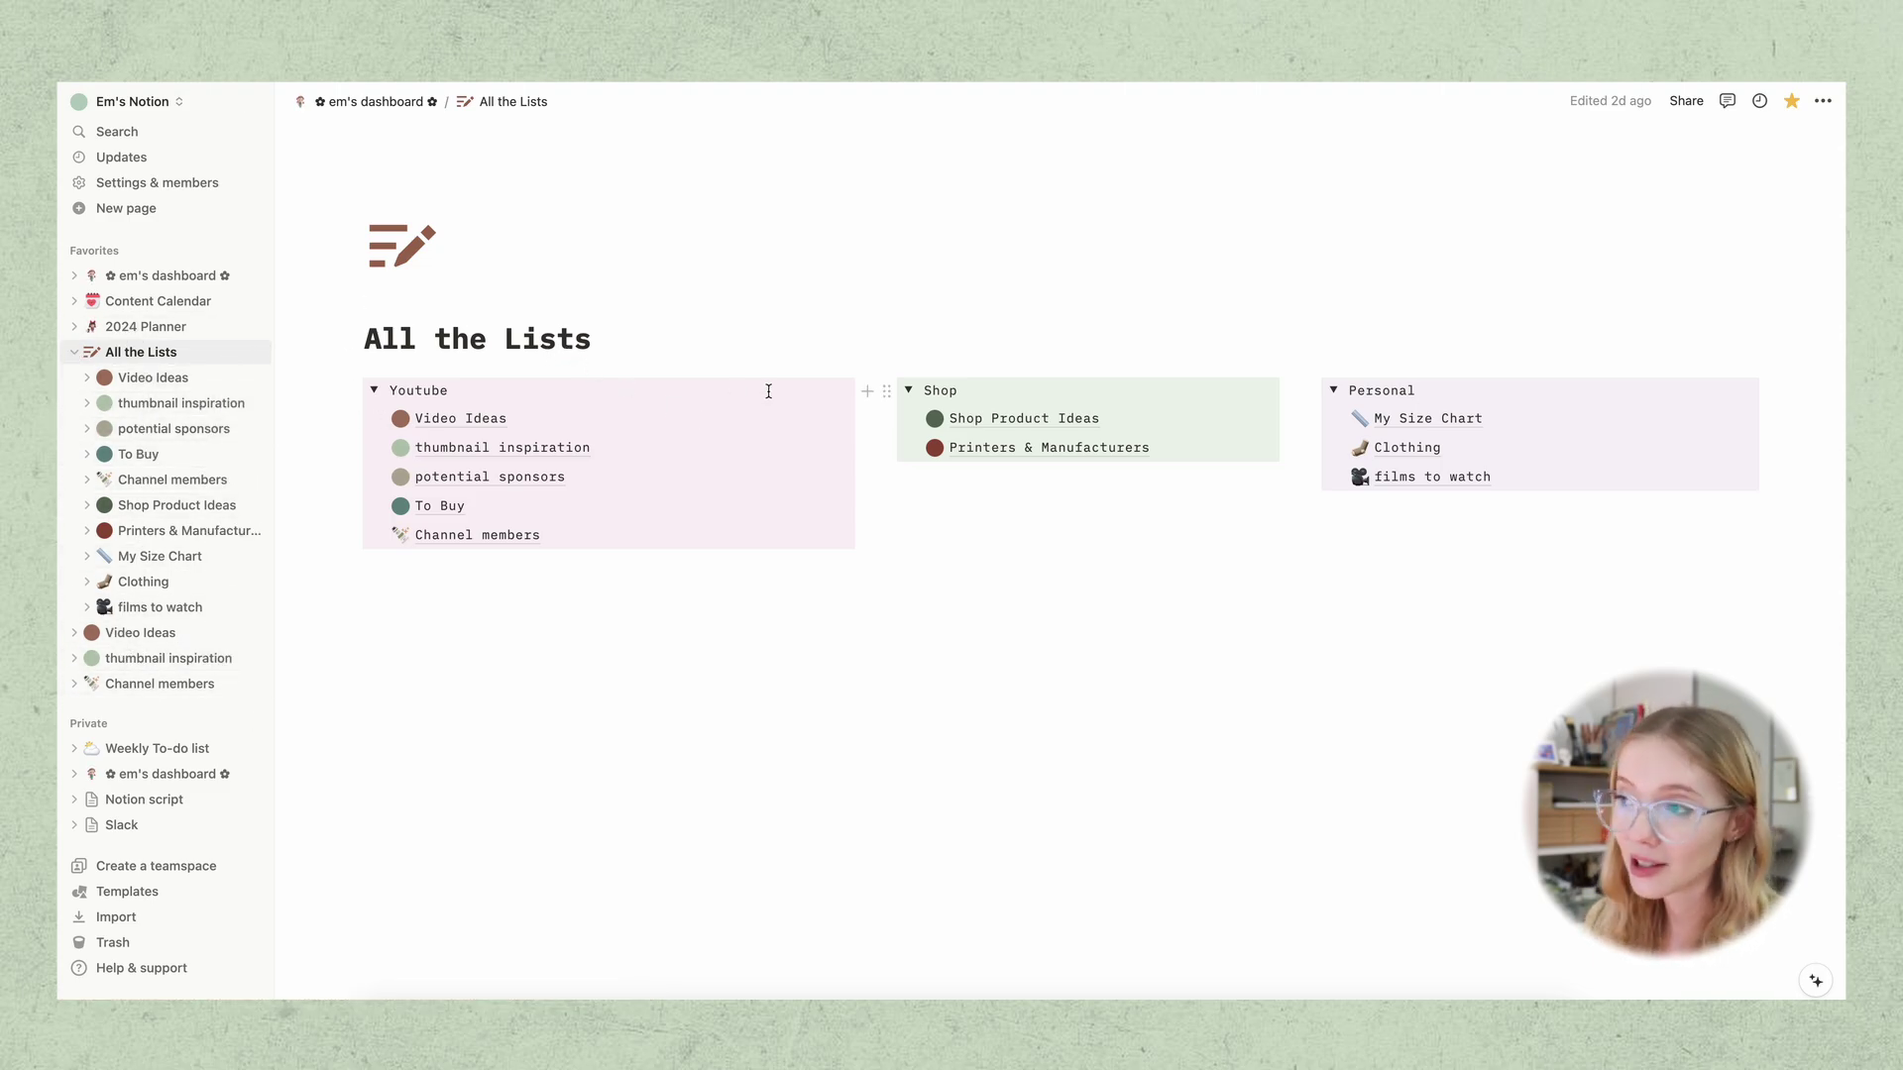
click(451, 508)
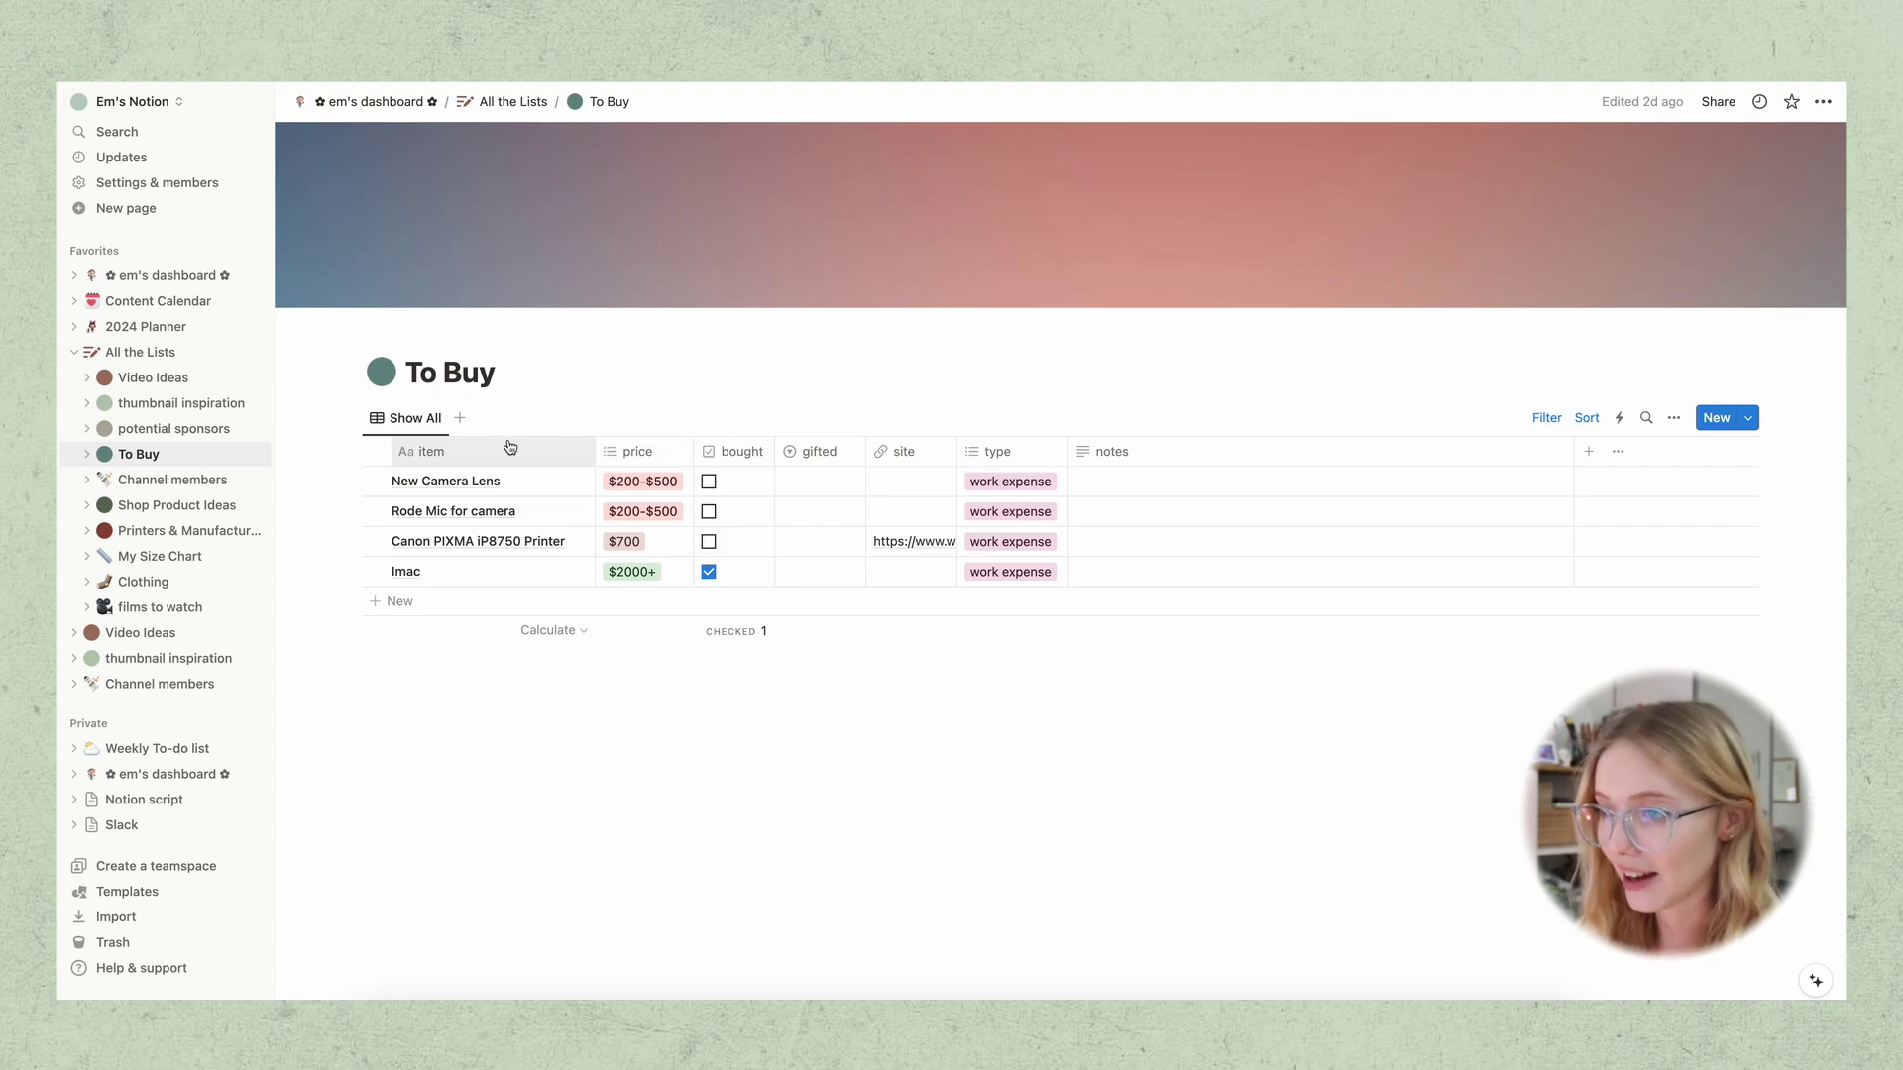
click(373, 613)
text(p)
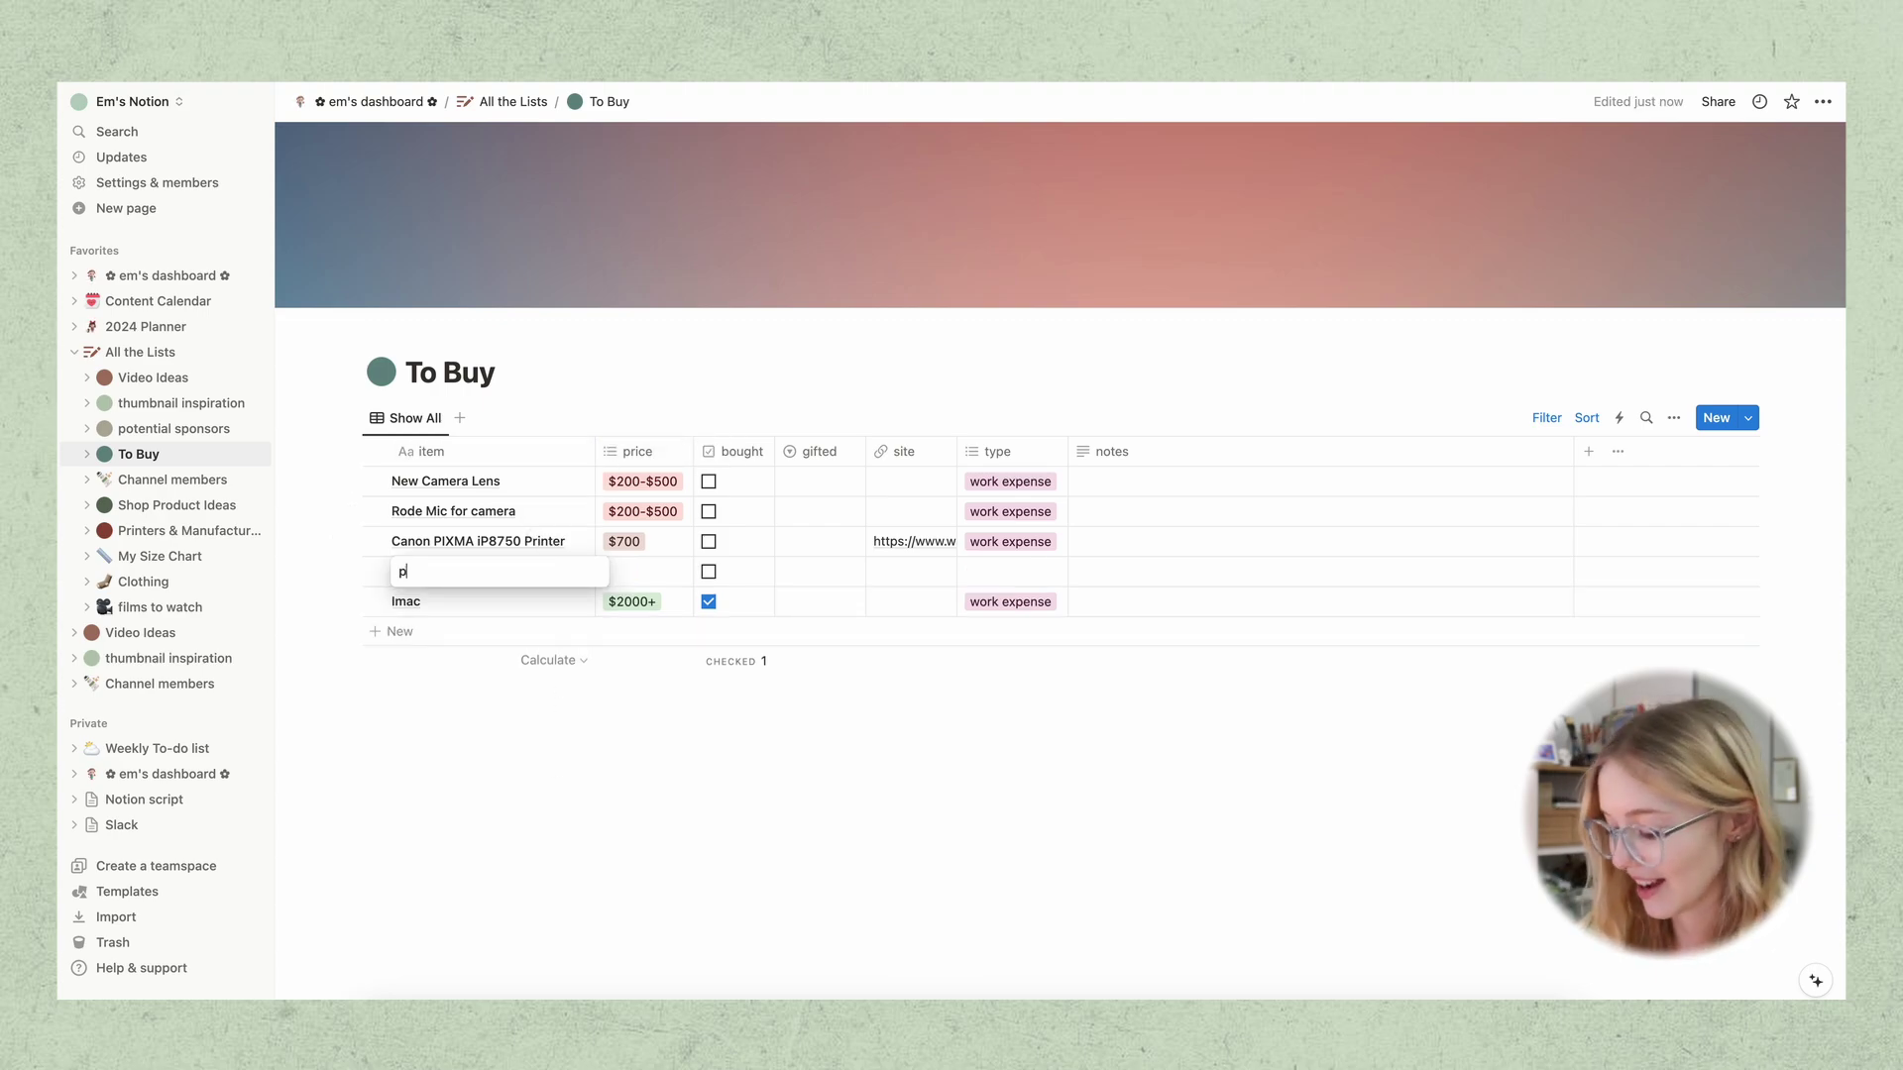
text(izza )
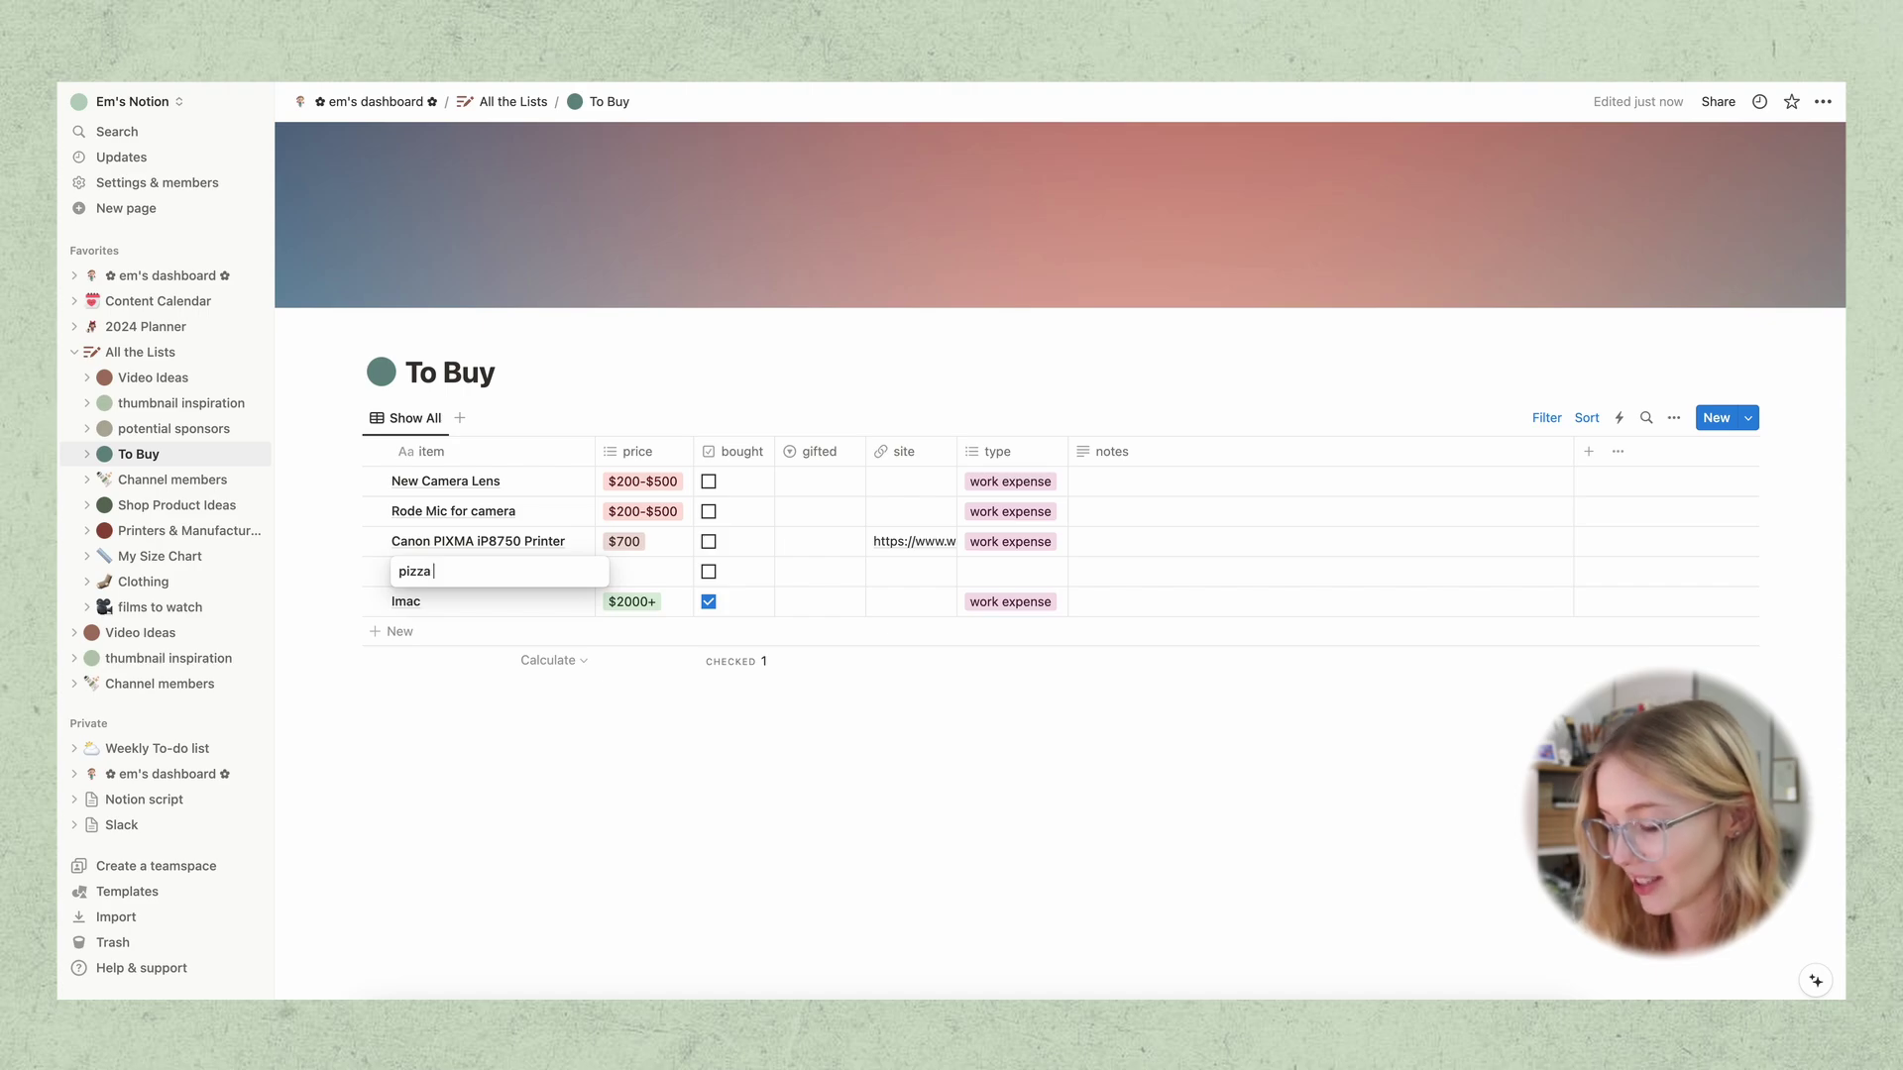
text(oven)
Set the pizza oven's price to $2000+ and its type to personal care, leaving its site empty
click(648, 571)
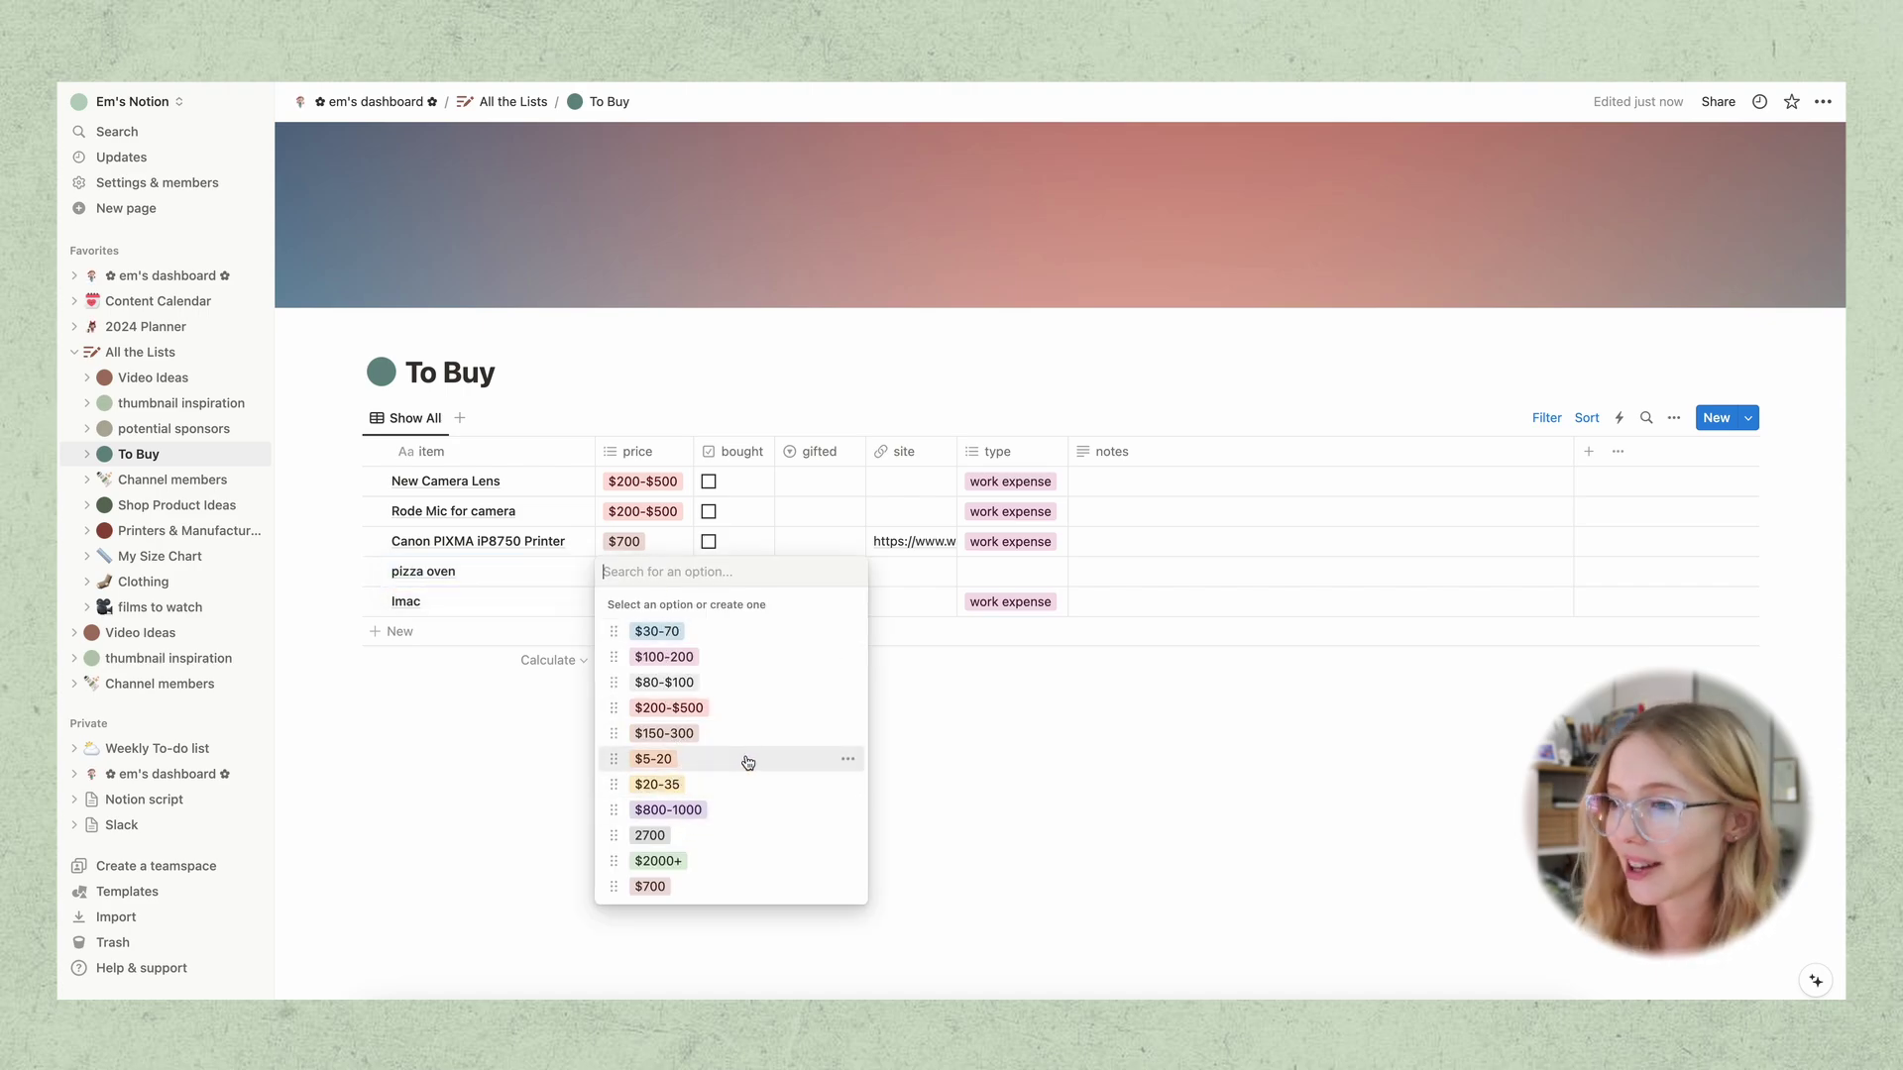
click(666, 864)
key(Escape)
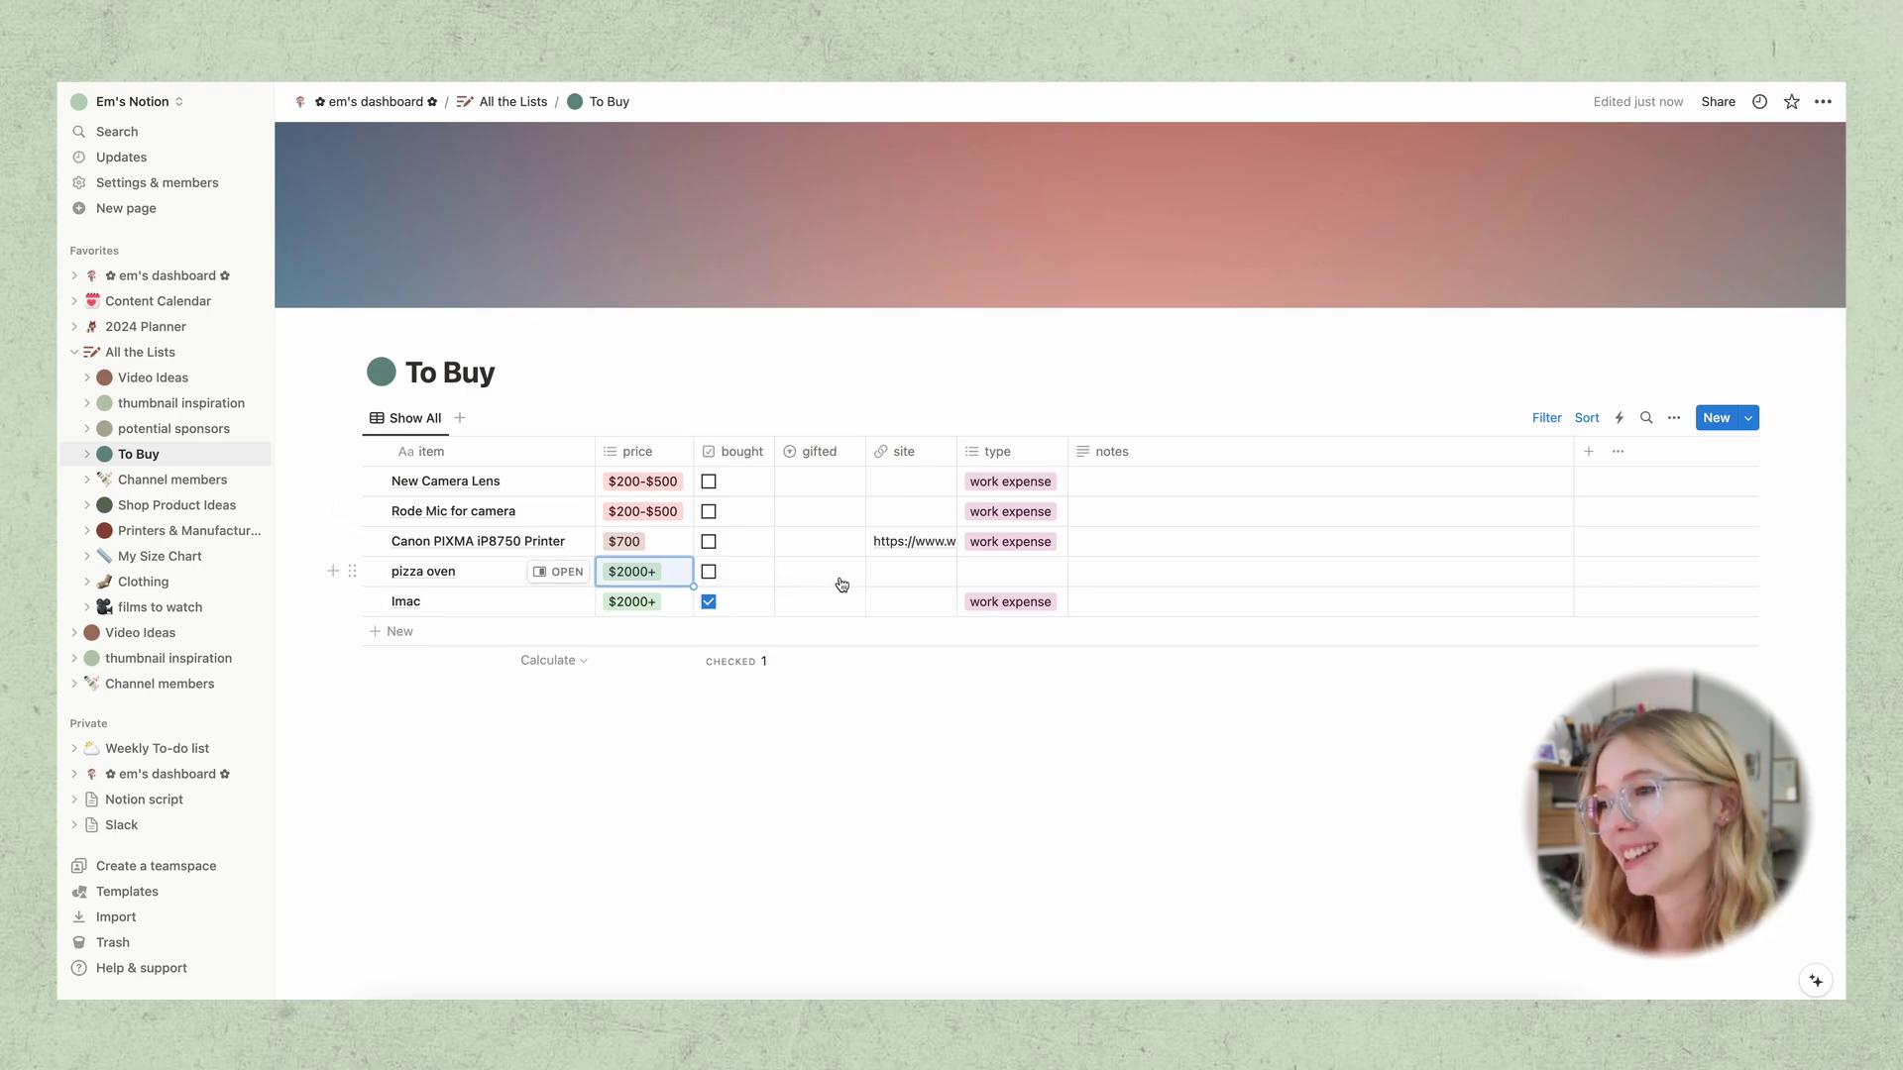
click(902, 579)
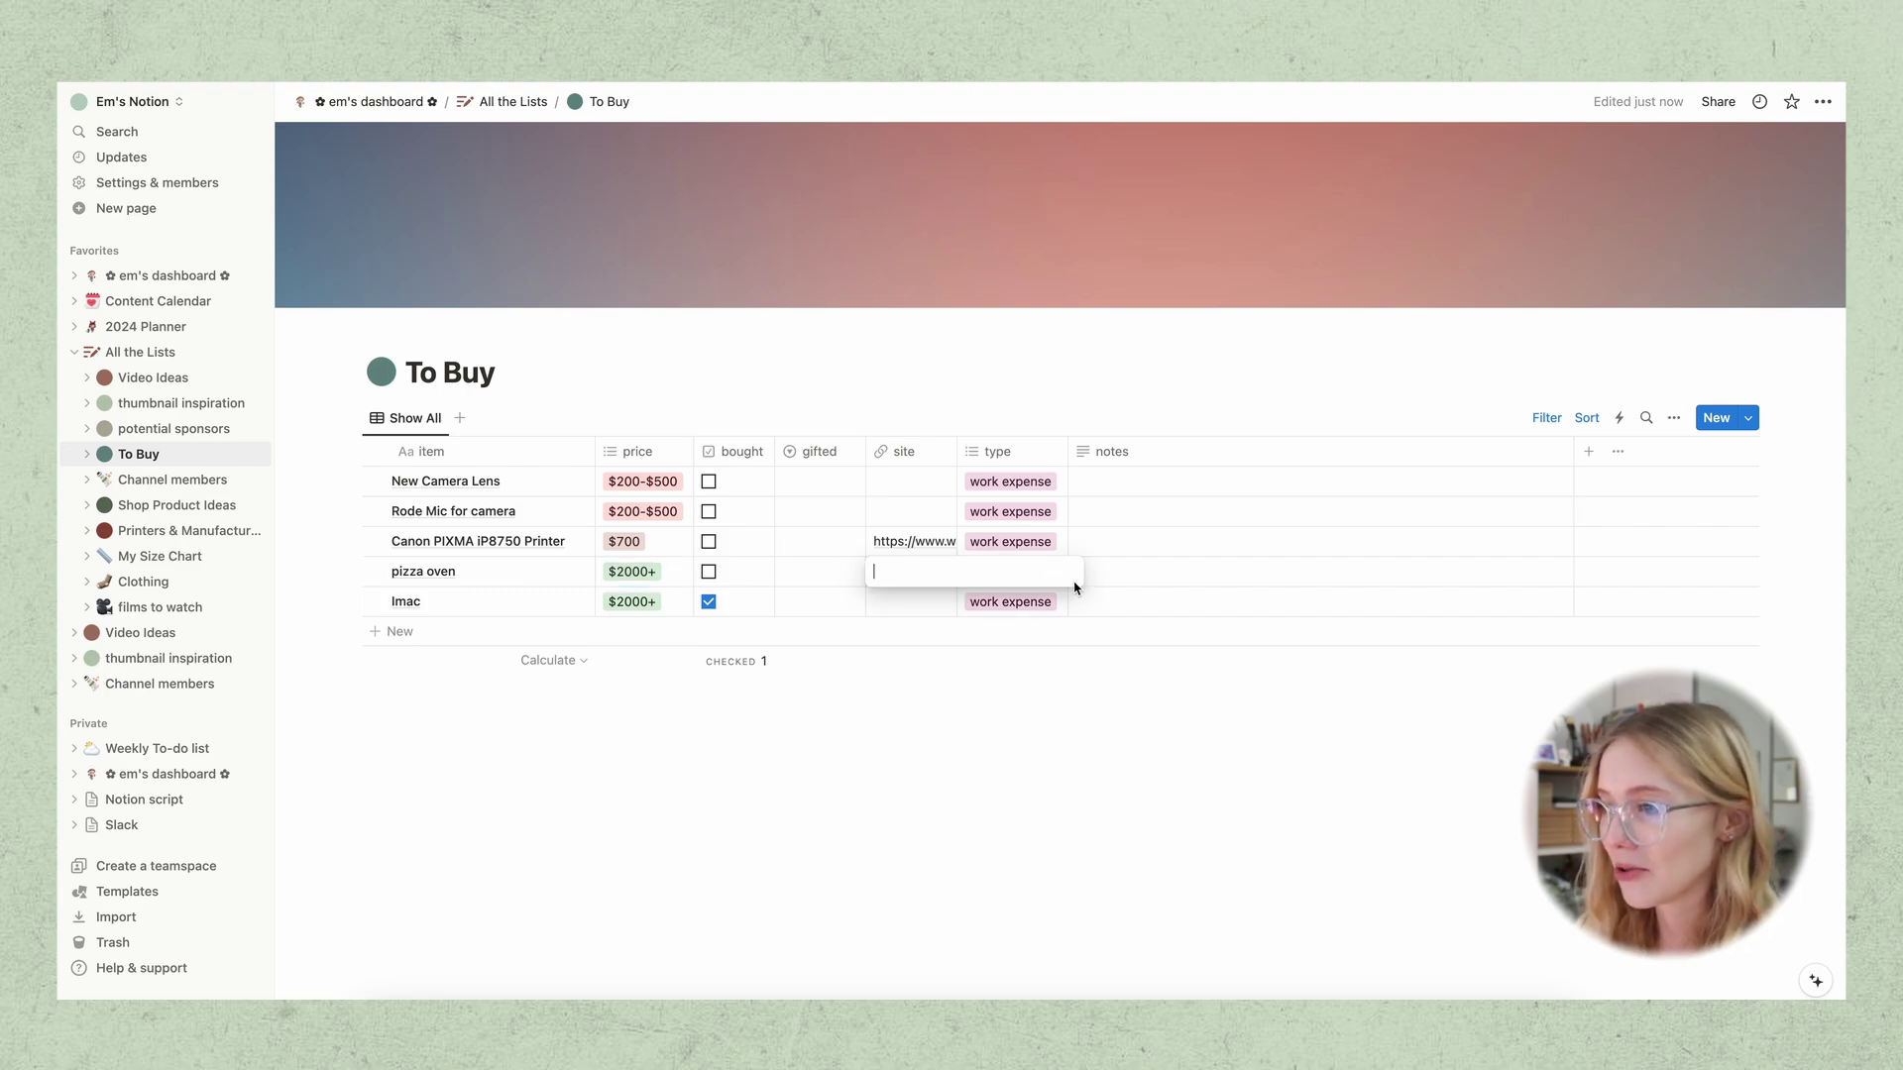
key(Escape)
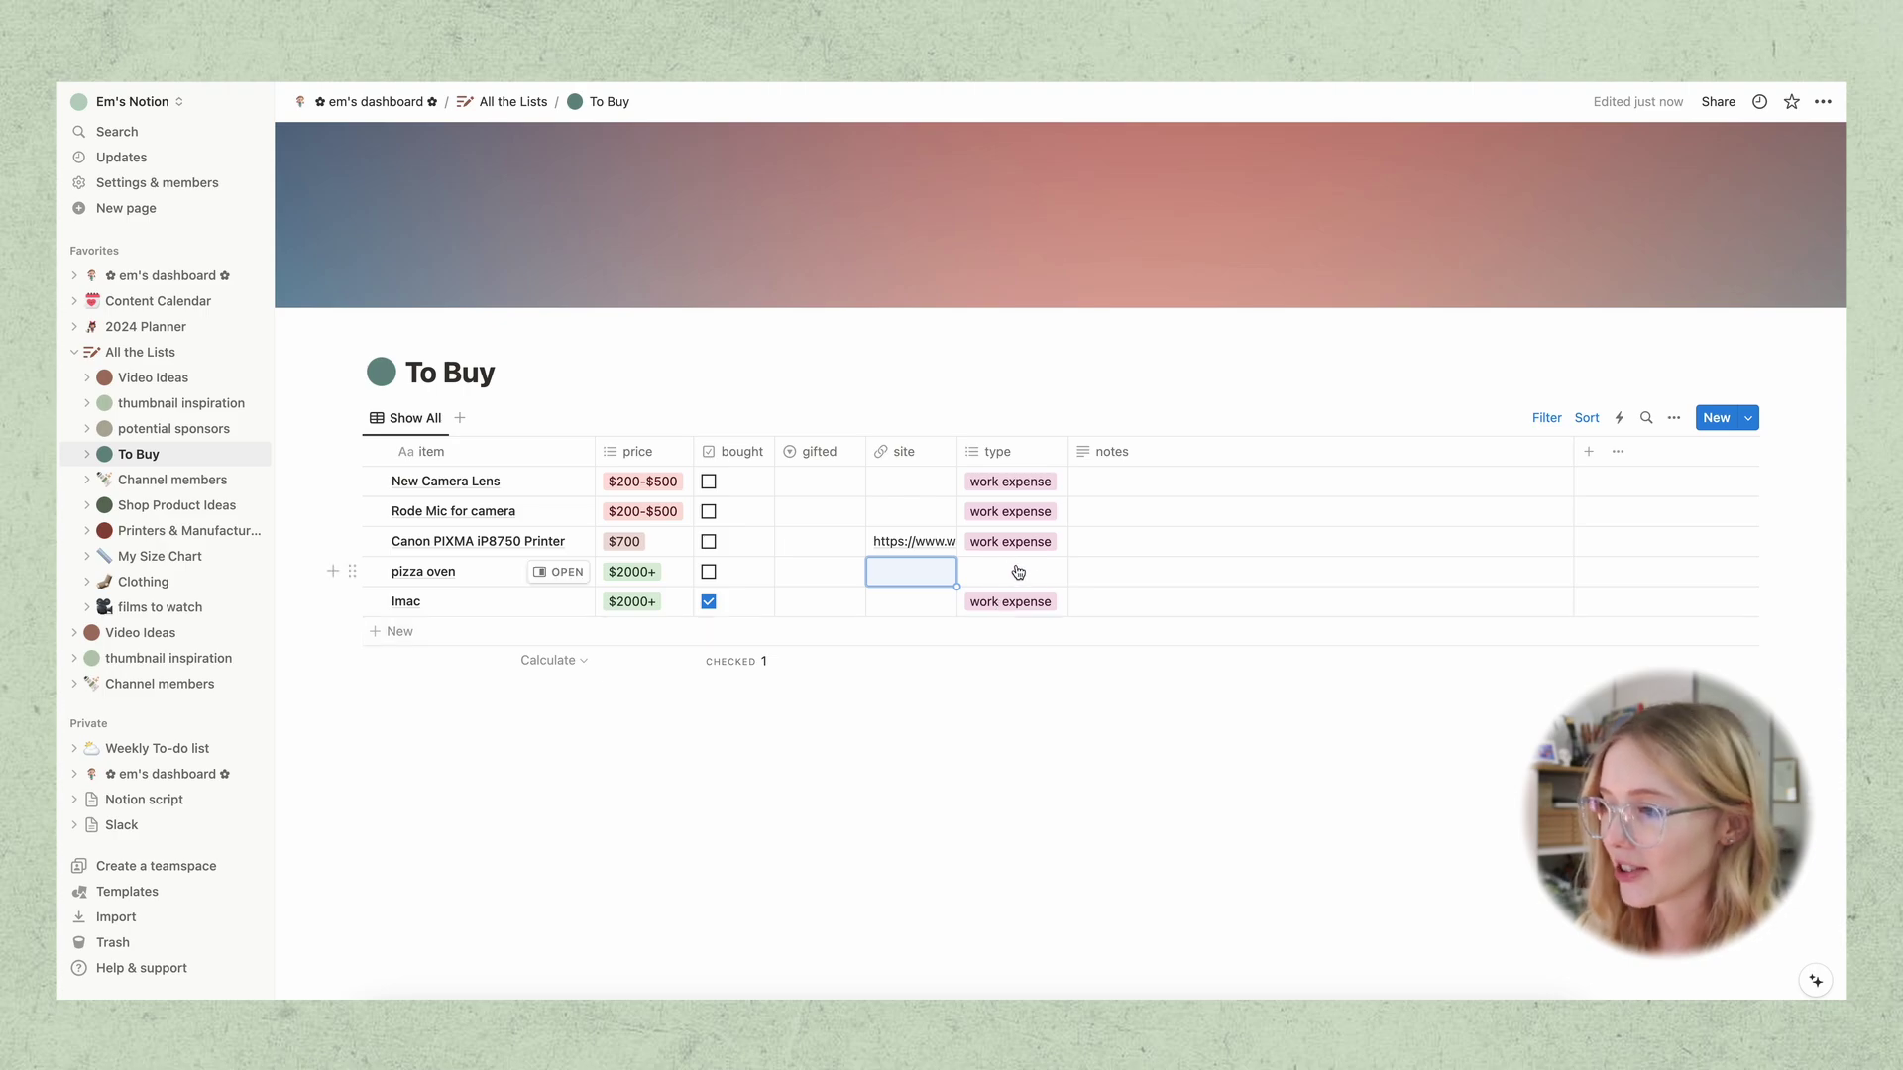
click(979, 573)
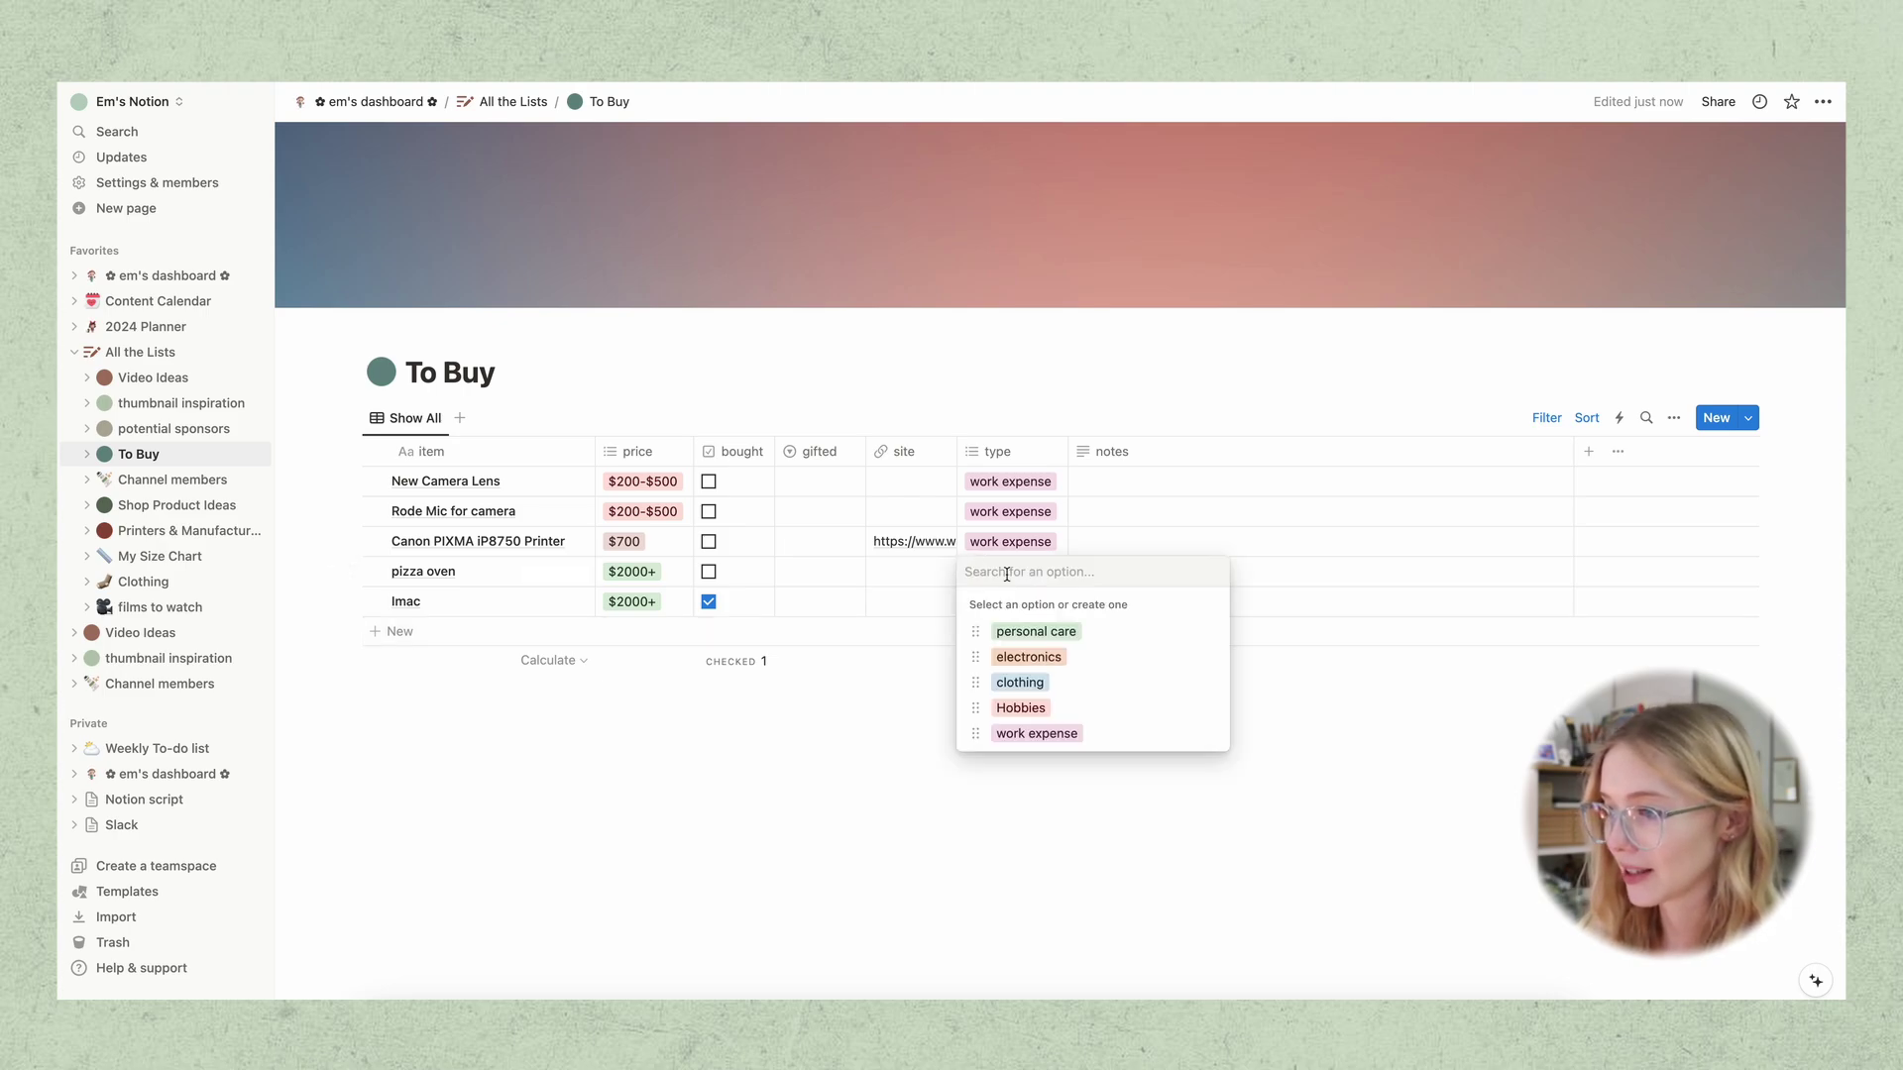
click(1046, 631)
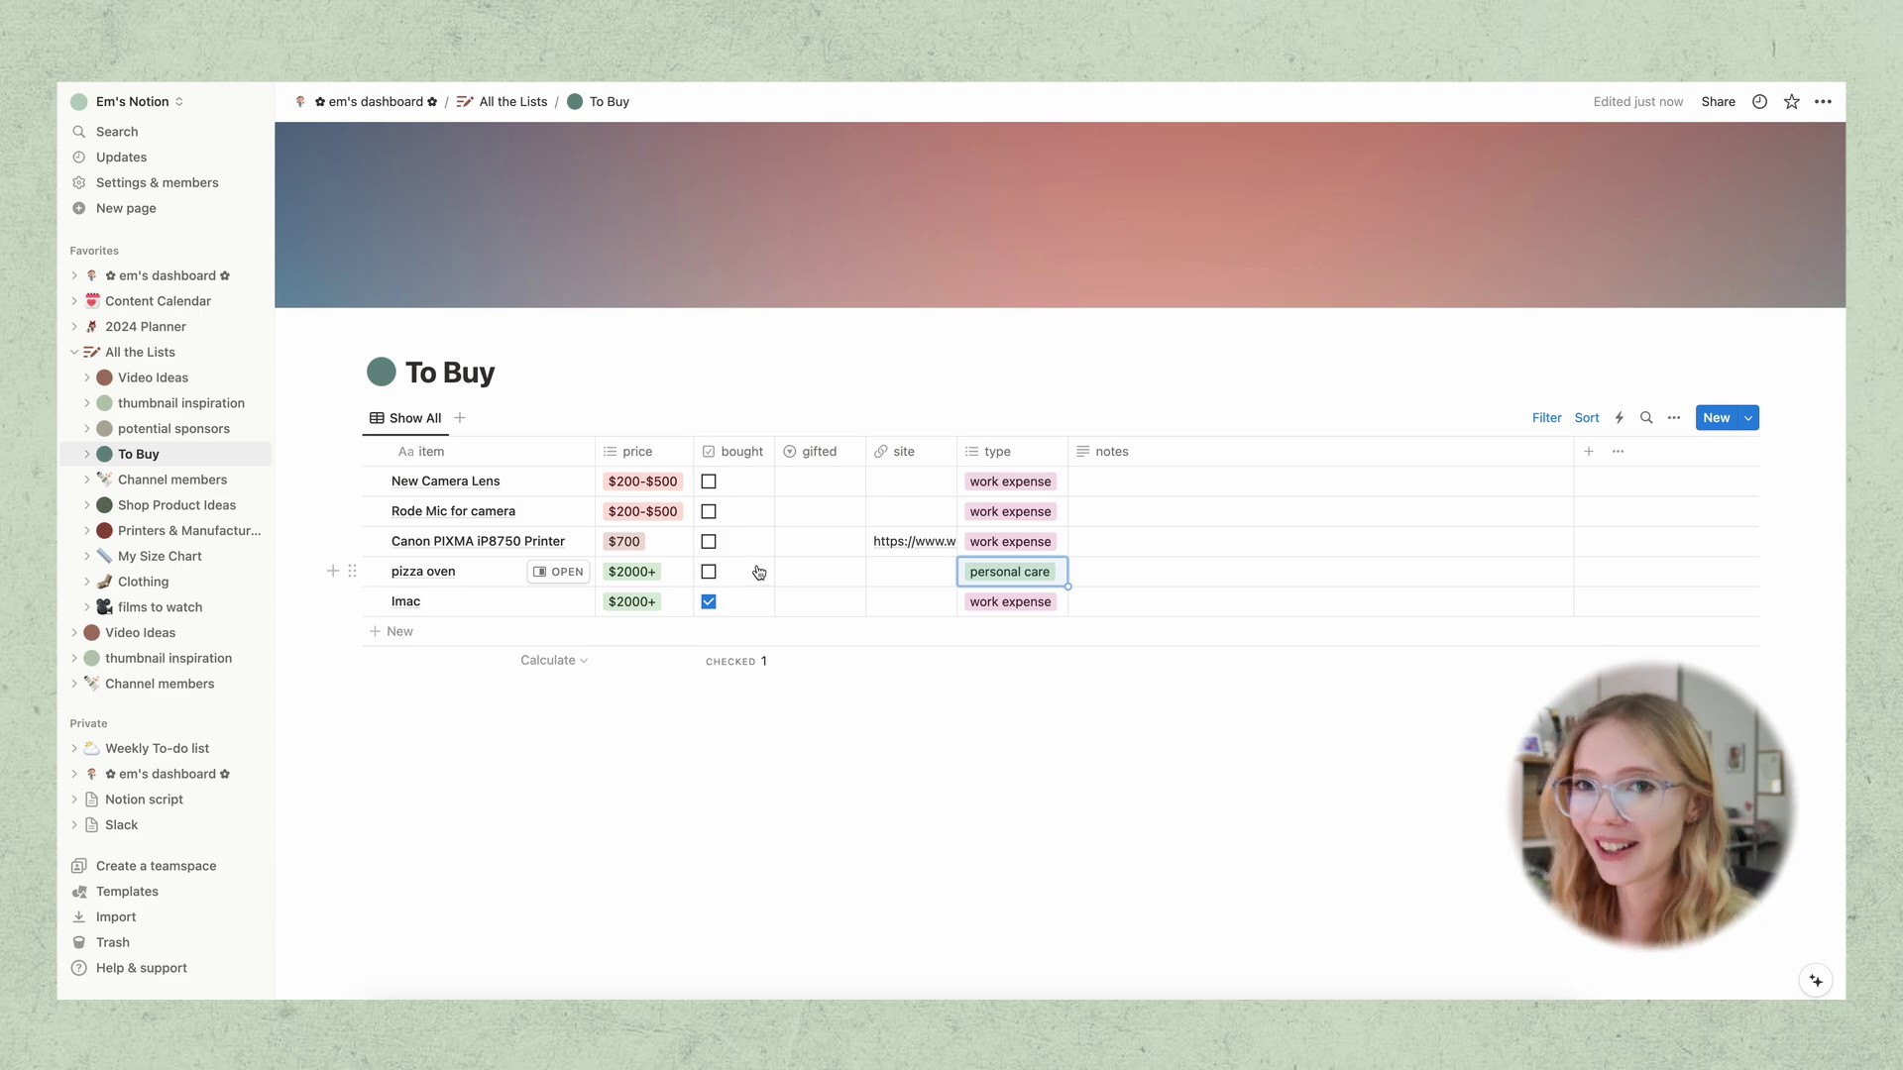
click(1354, 745)
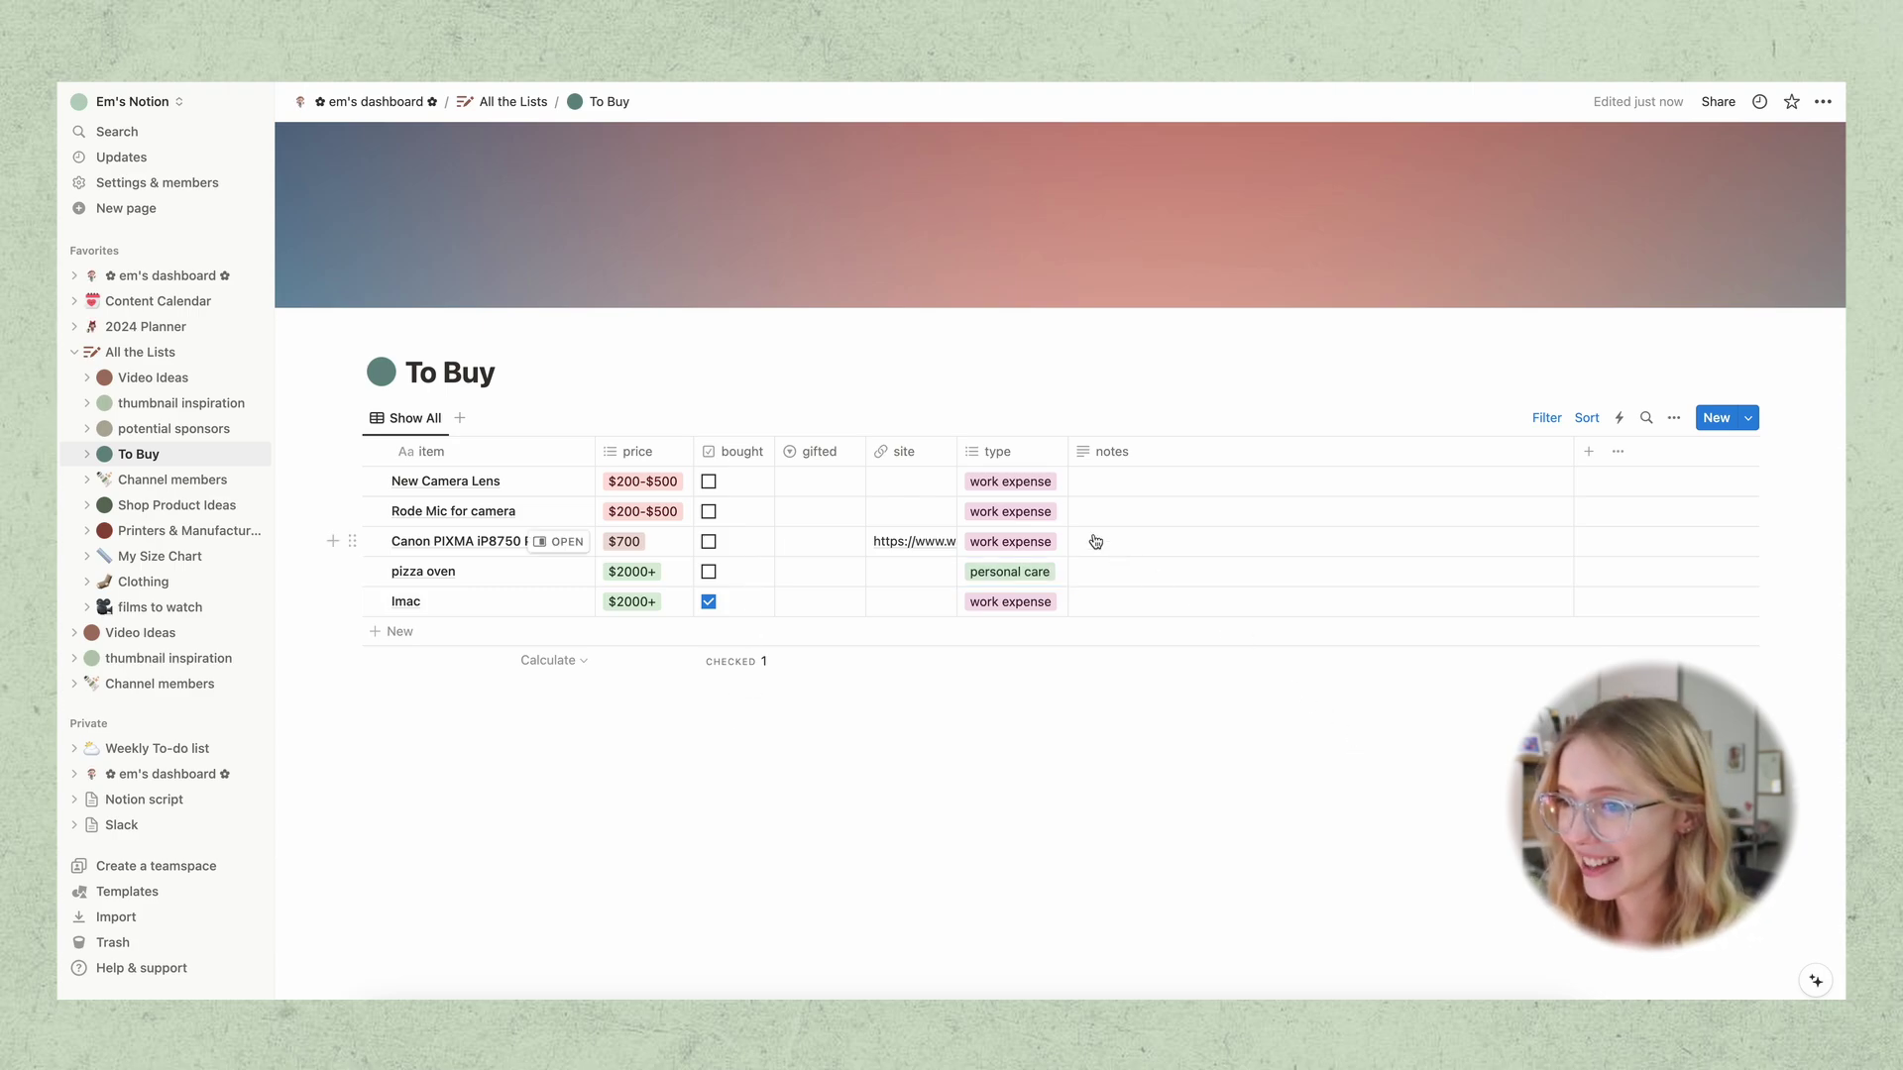
Go back to All the Lists and look through the Channel members list
click(352, 571)
click(154, 430)
click(139, 352)
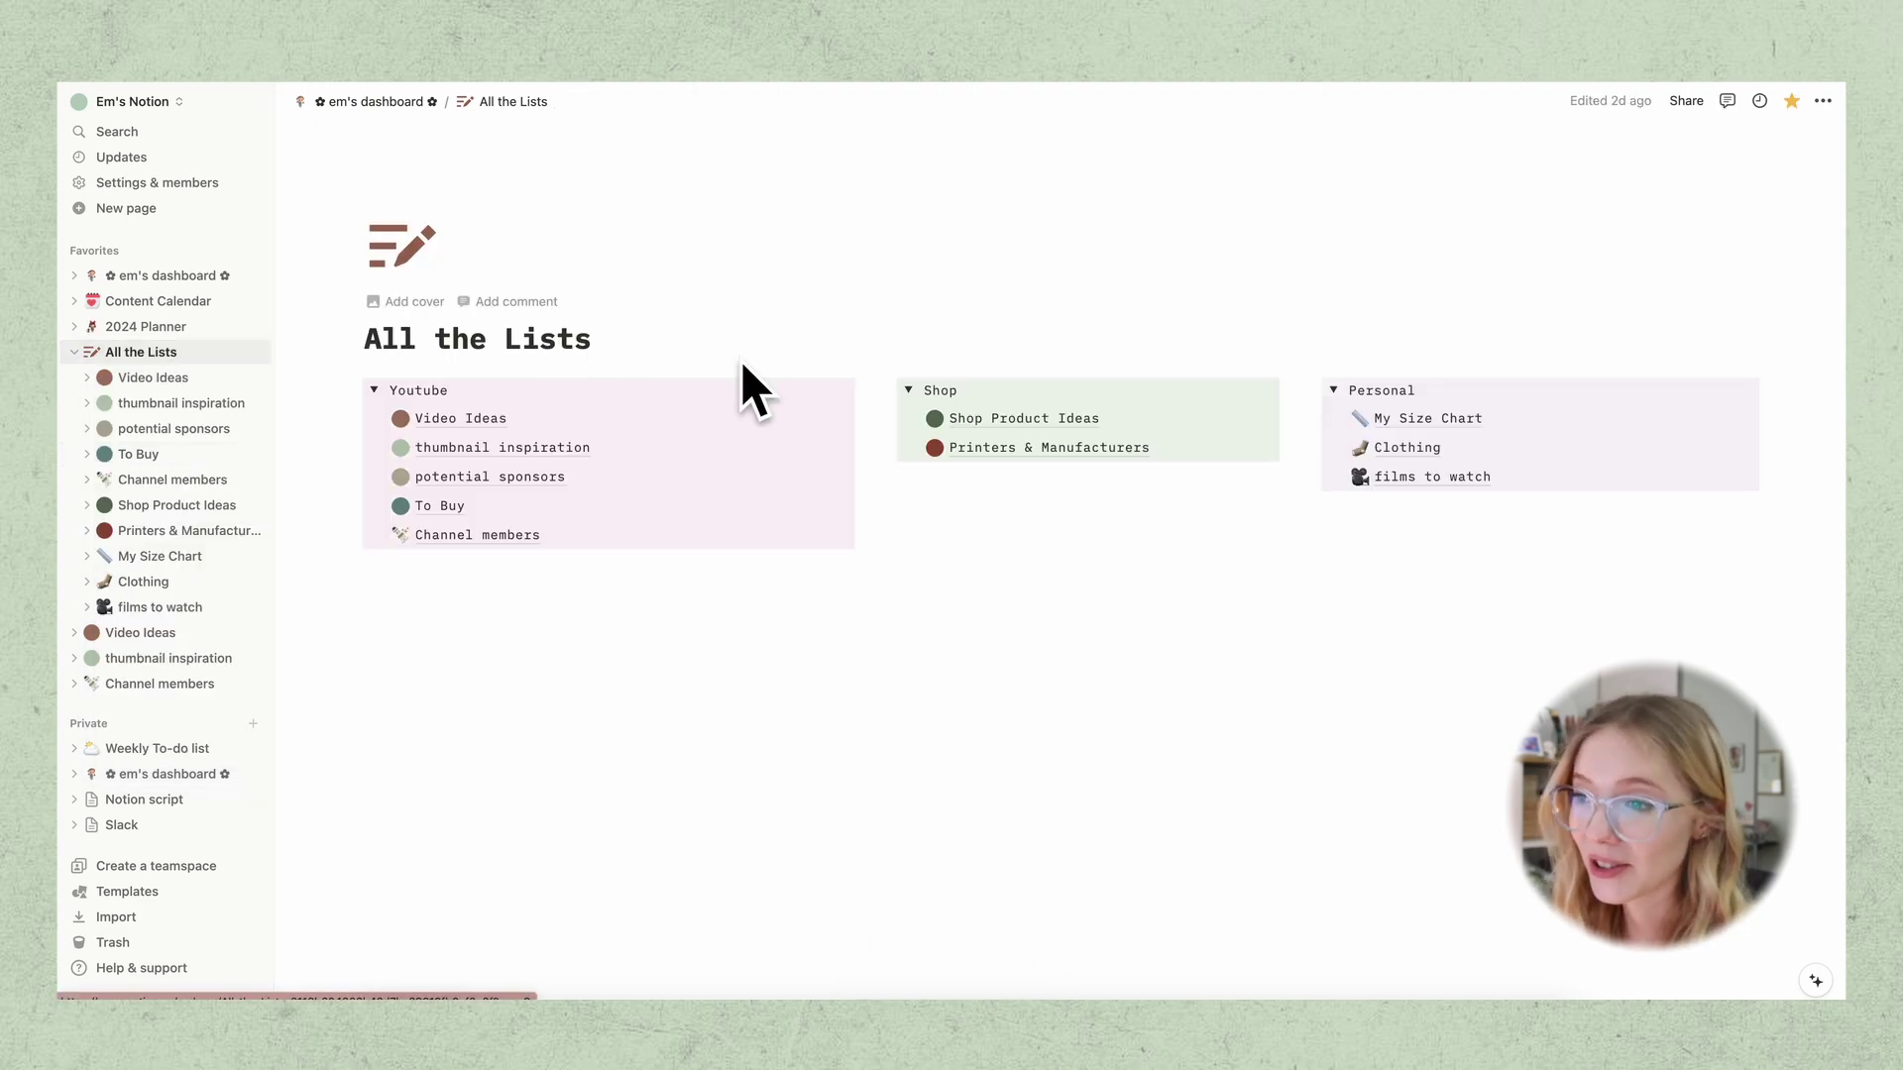
click(493, 536)
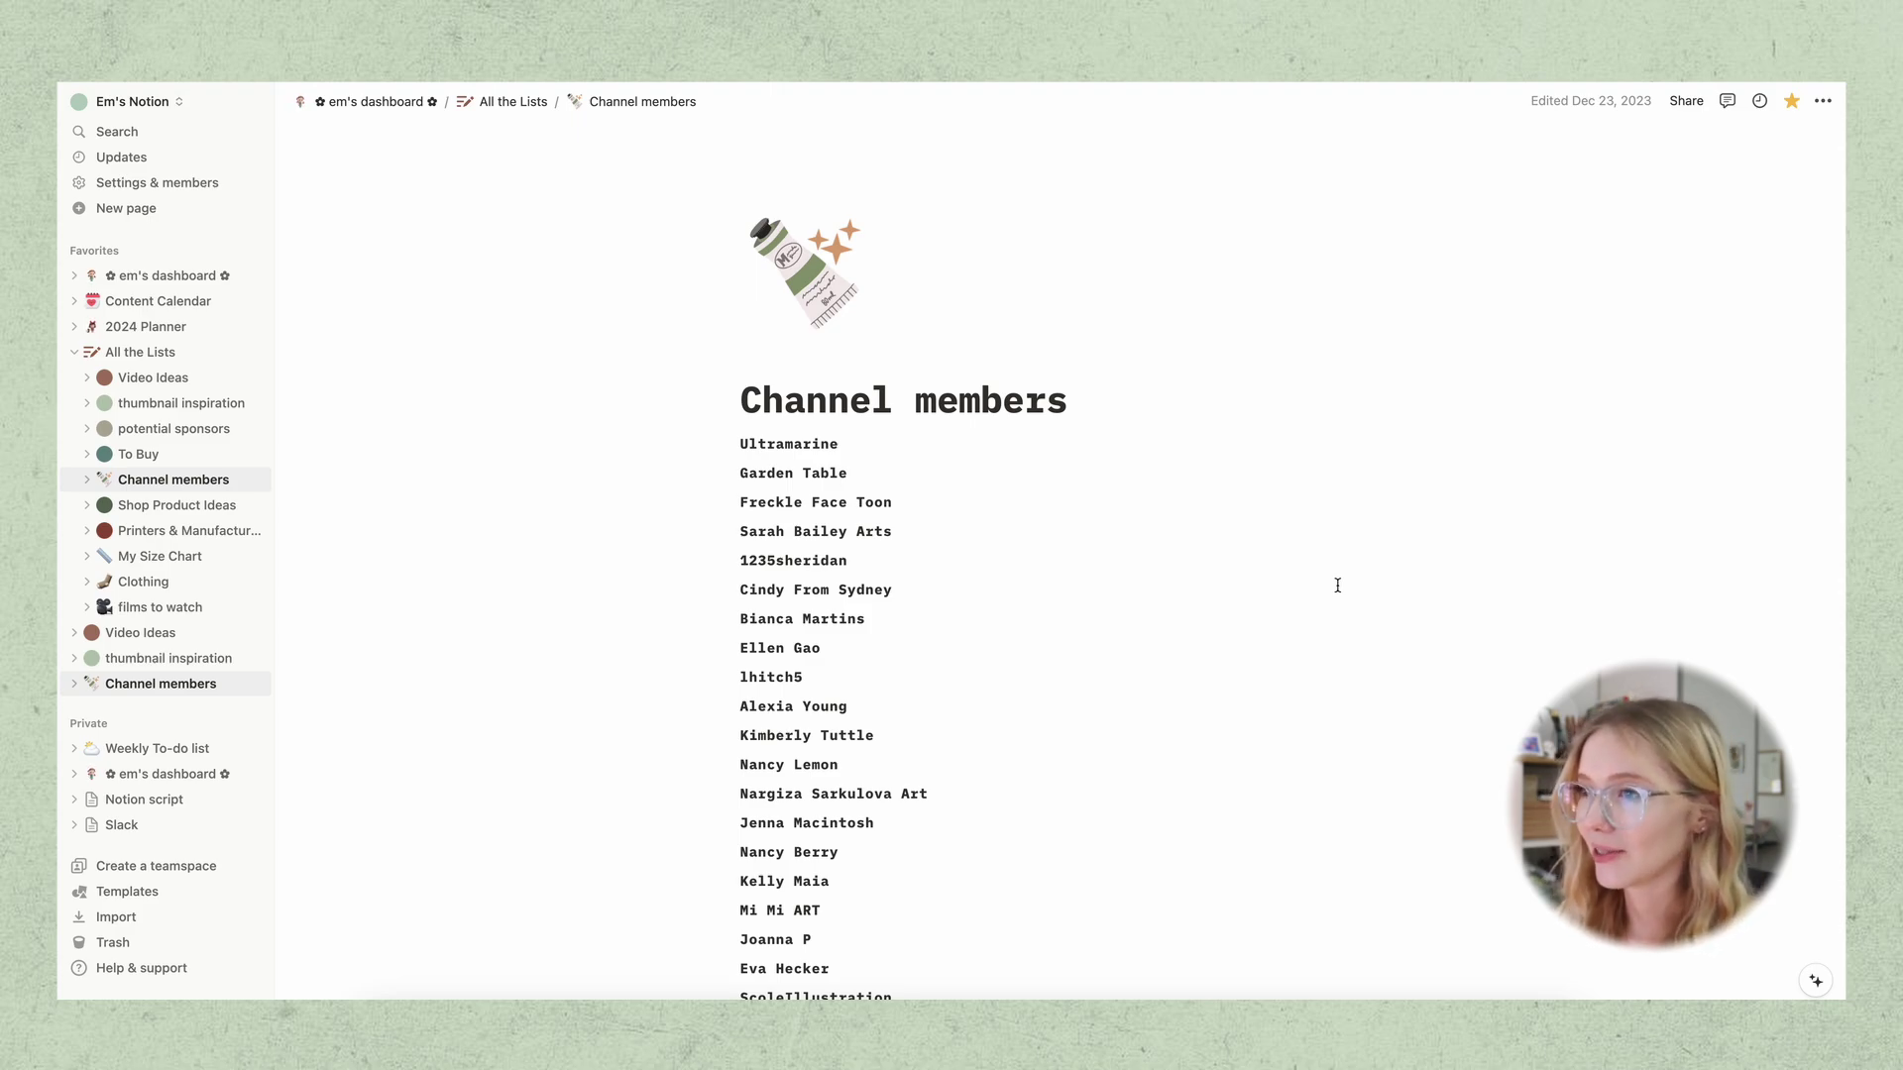
scroll(1337, 585, down, 1)
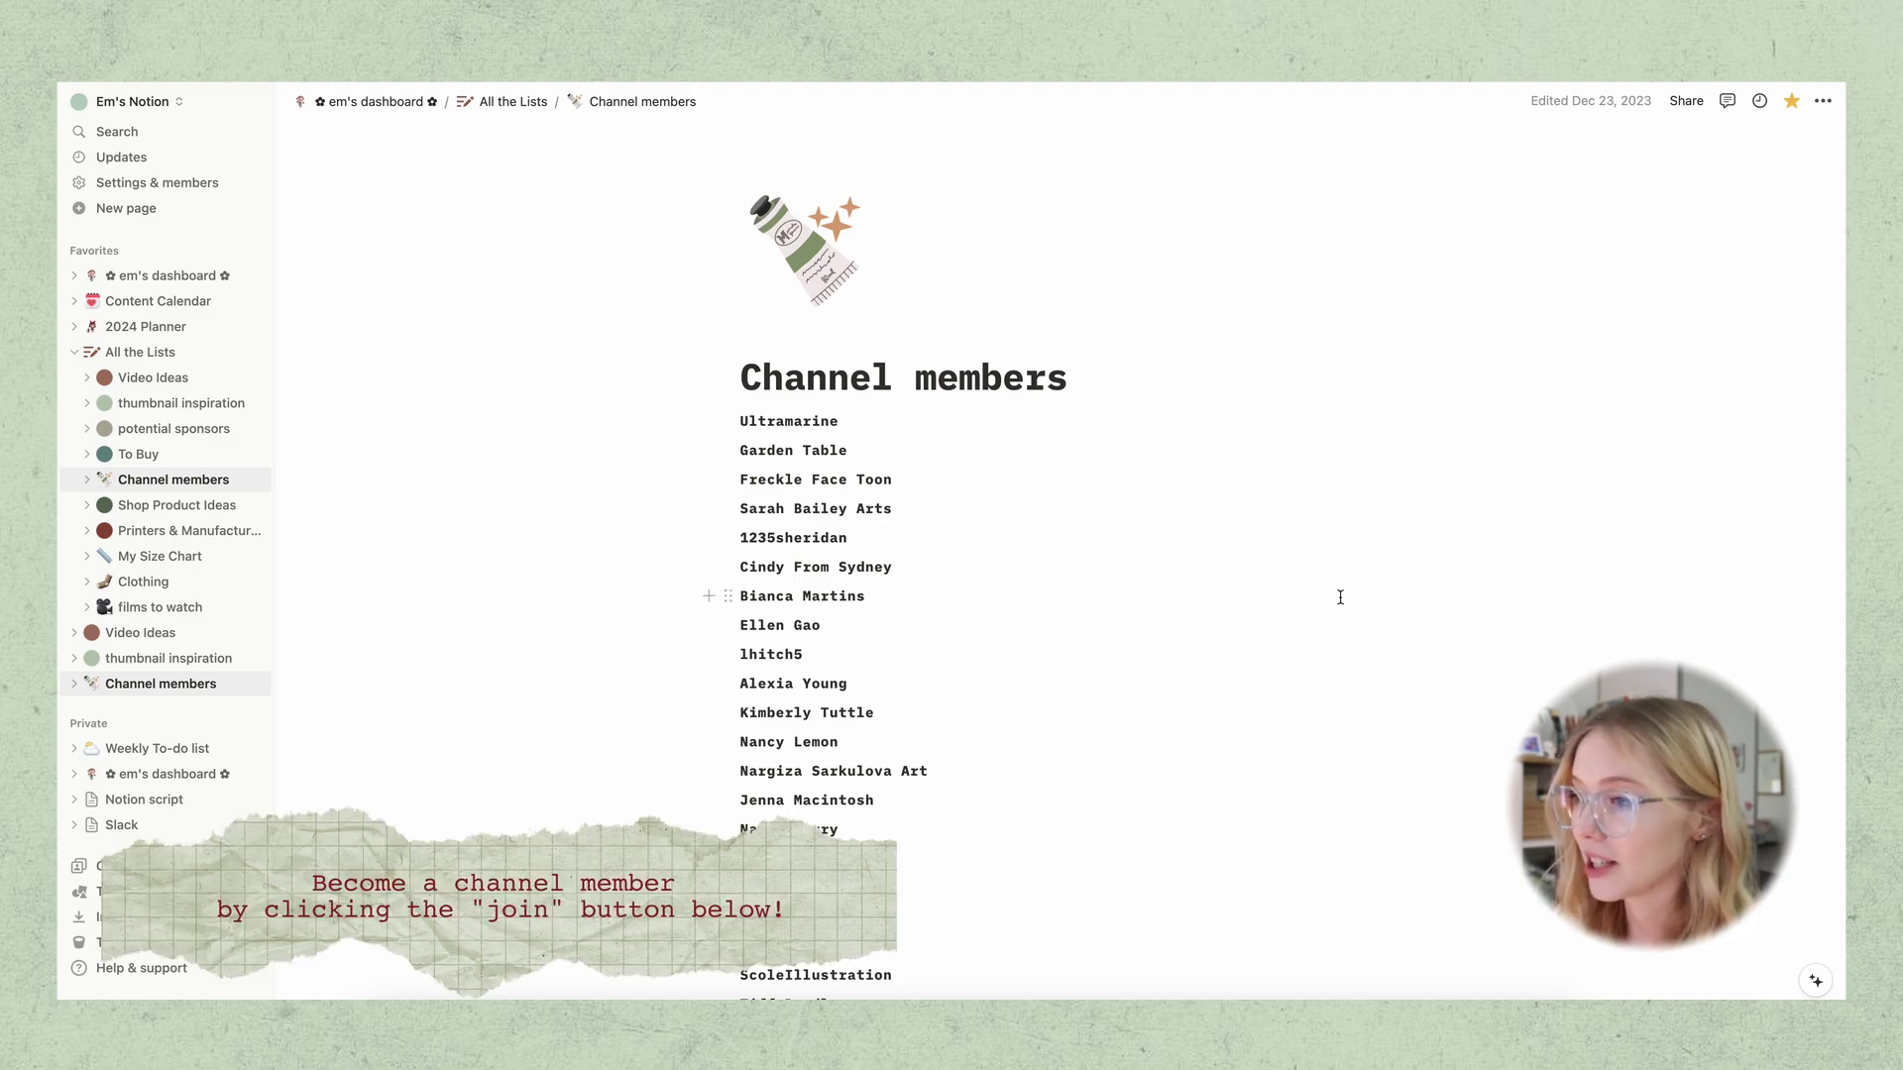
scroll(1340, 597, down, 4)
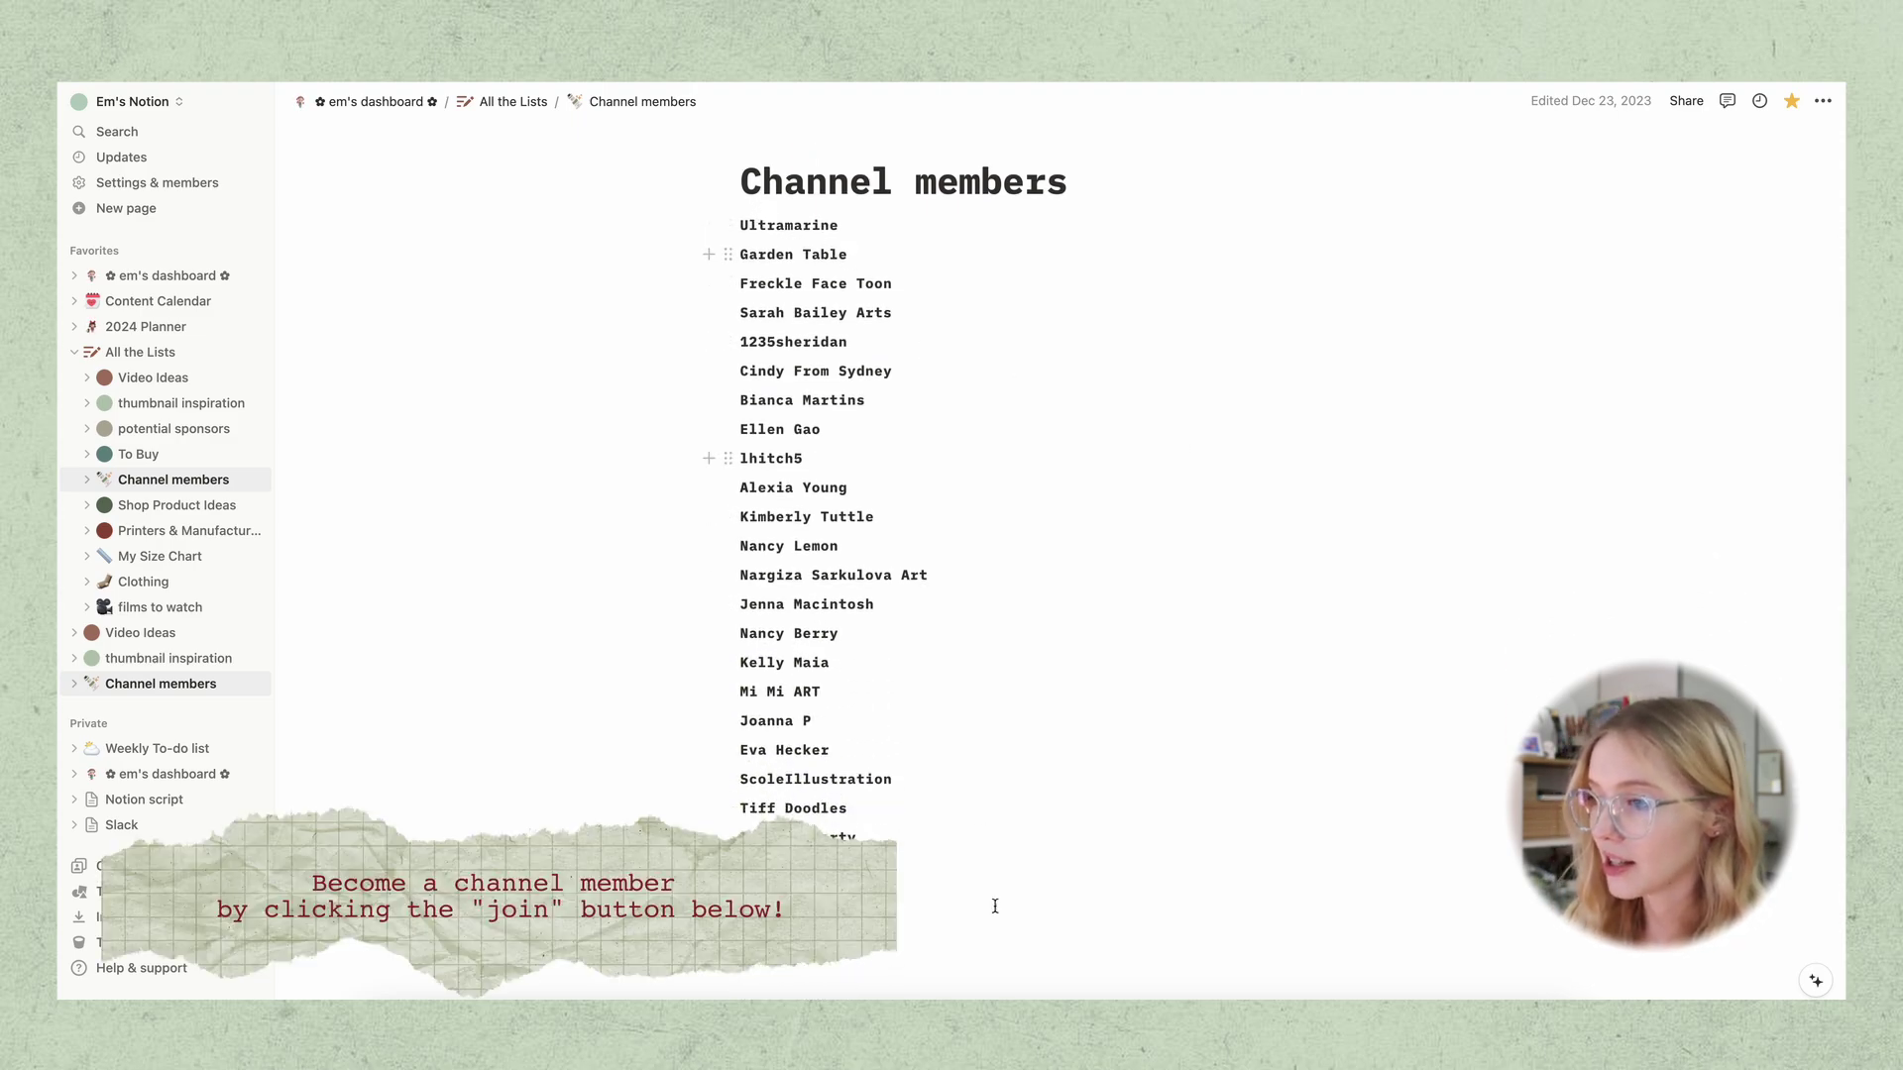
scroll(1096, 811, up, 2)
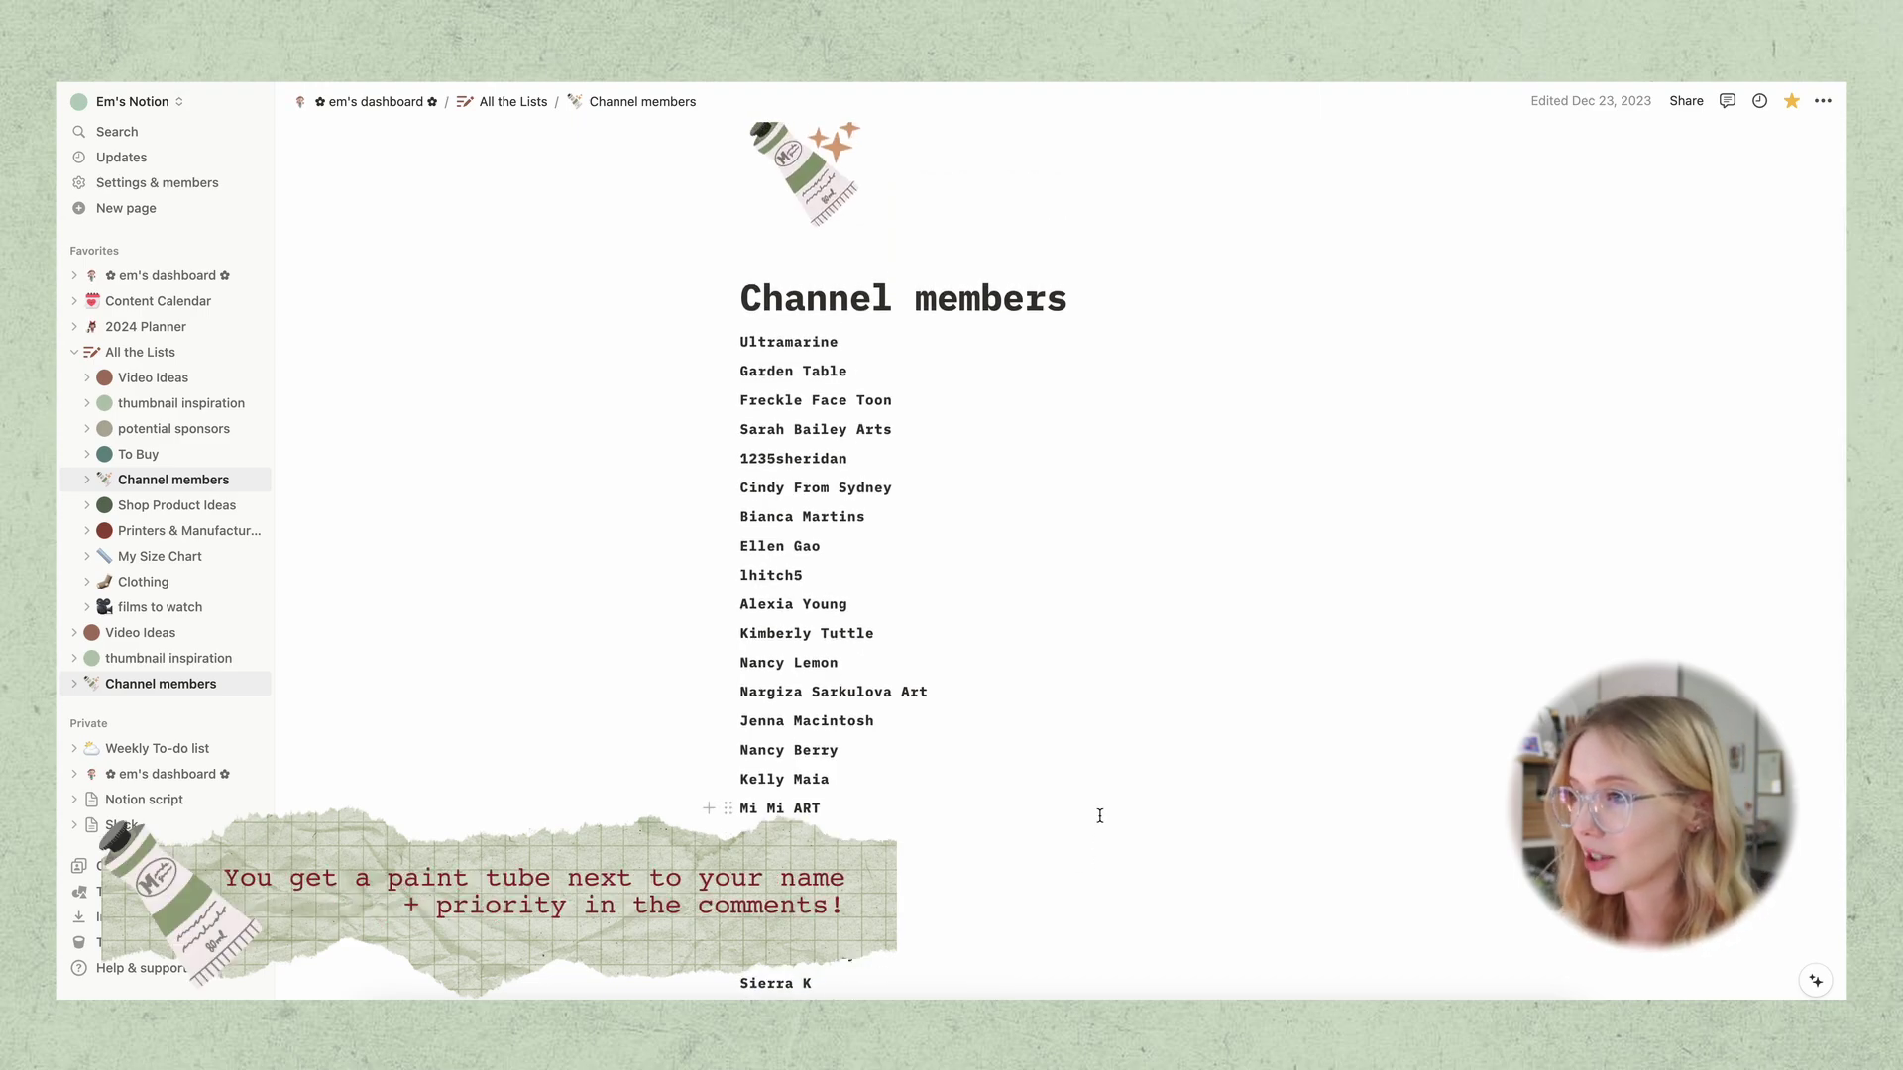
scroll(1100, 753, up, 1)
scroll(1102, 748, down, 3)
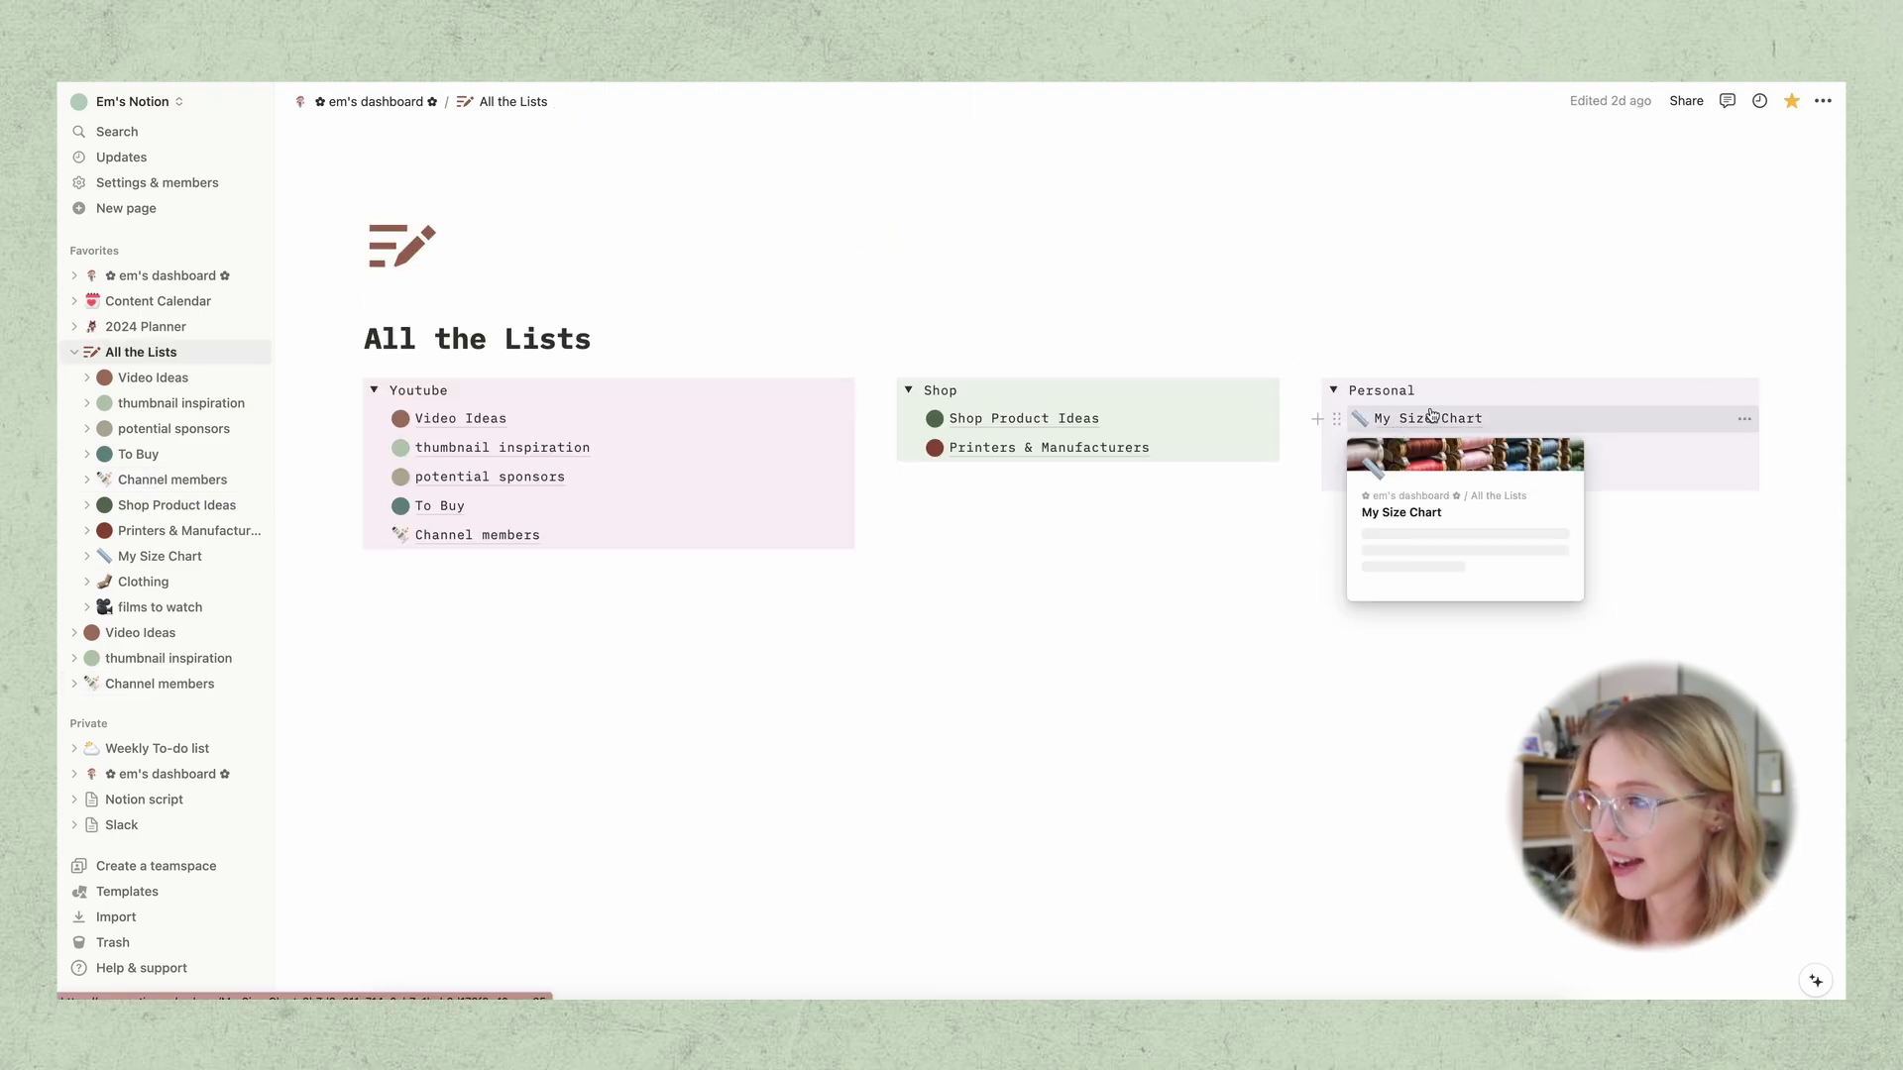
Leave All the Lists for the dashboard and open the private Notion script page
mouse_move(1554, 426)
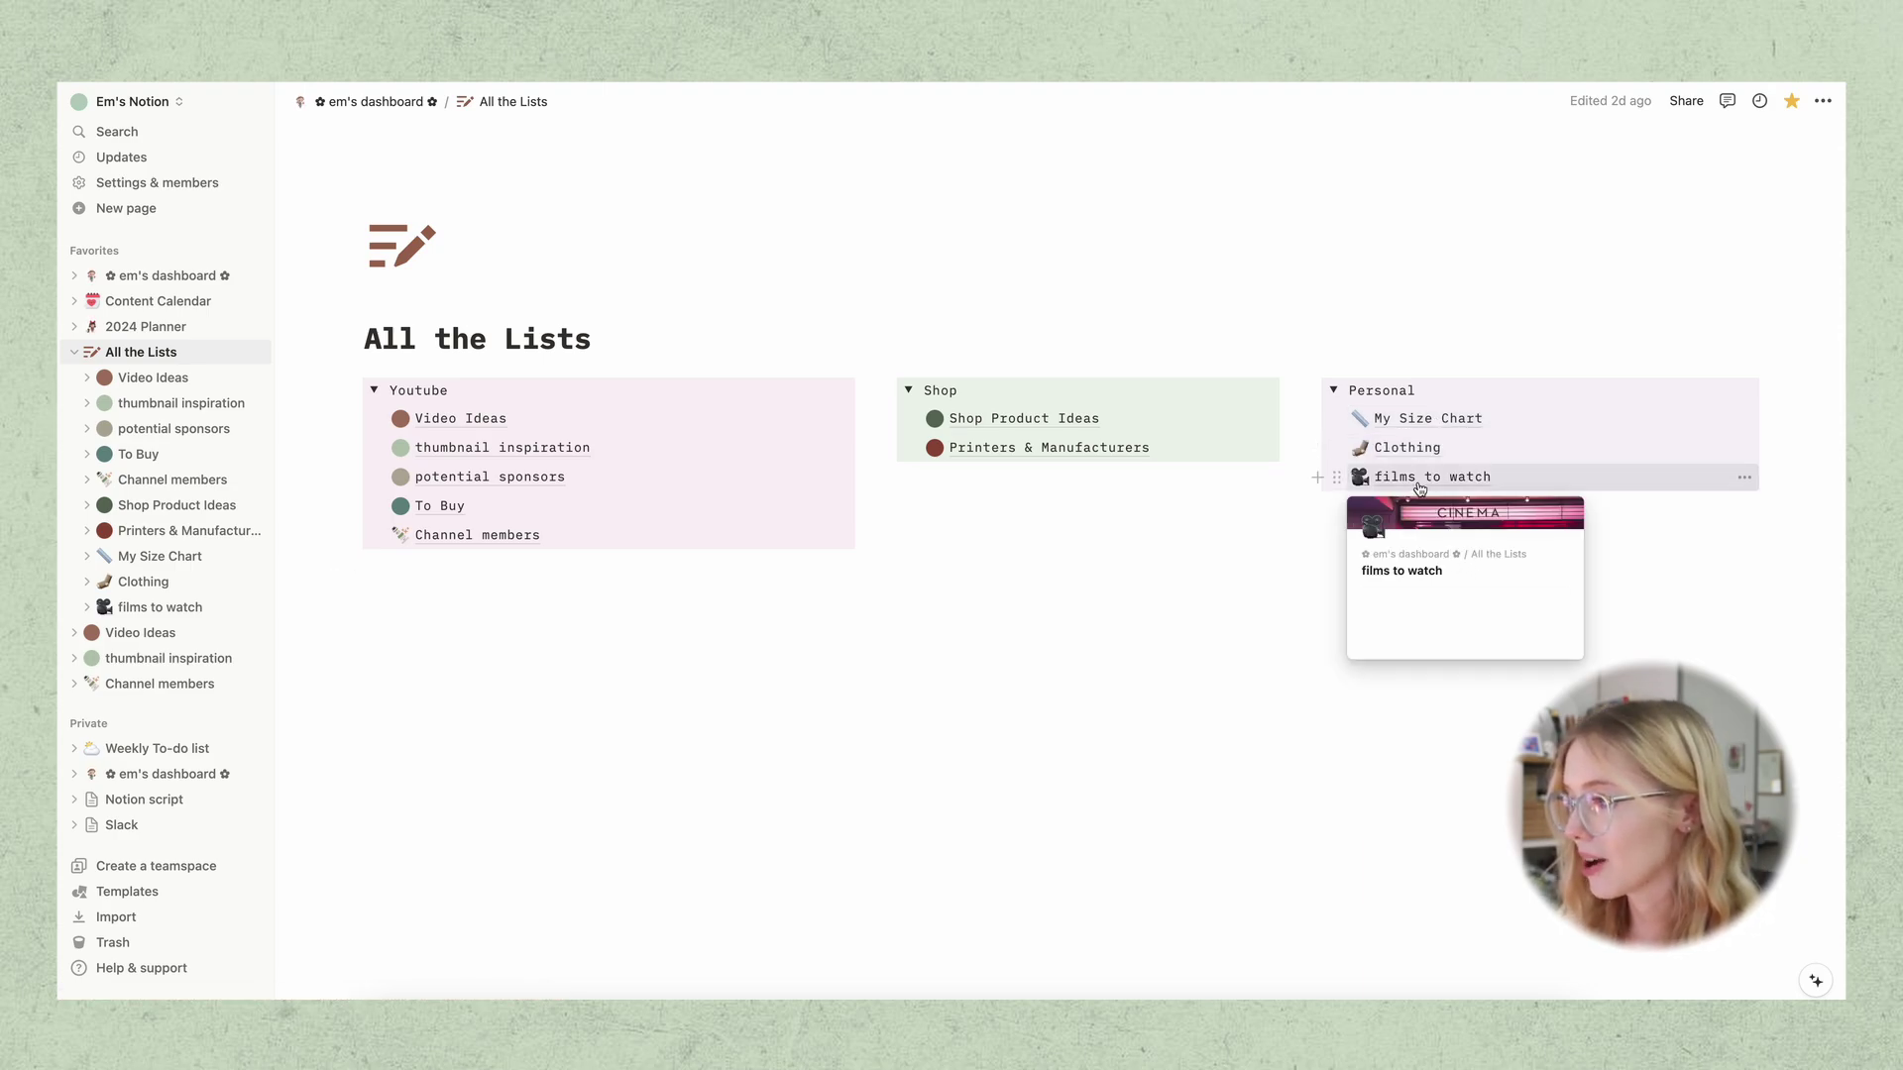
mouse_move(1409, 485)
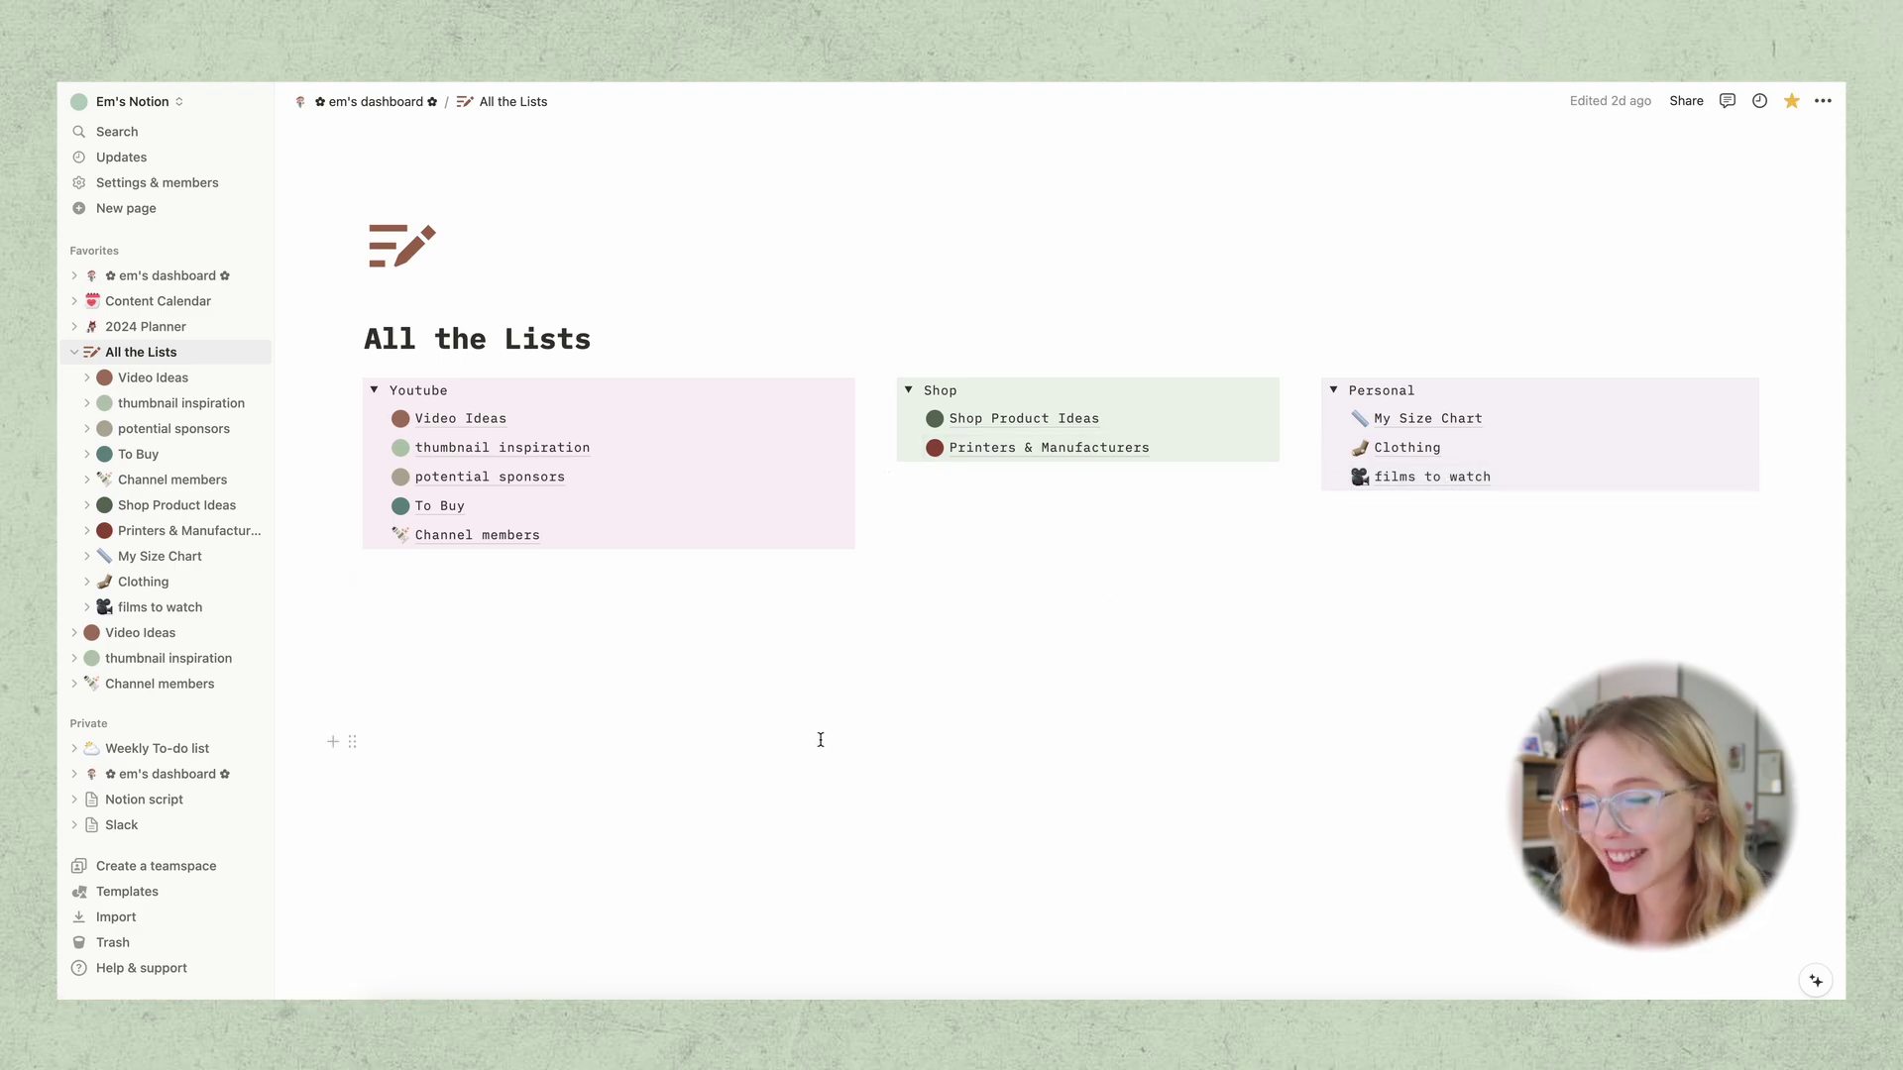
click(164, 774)
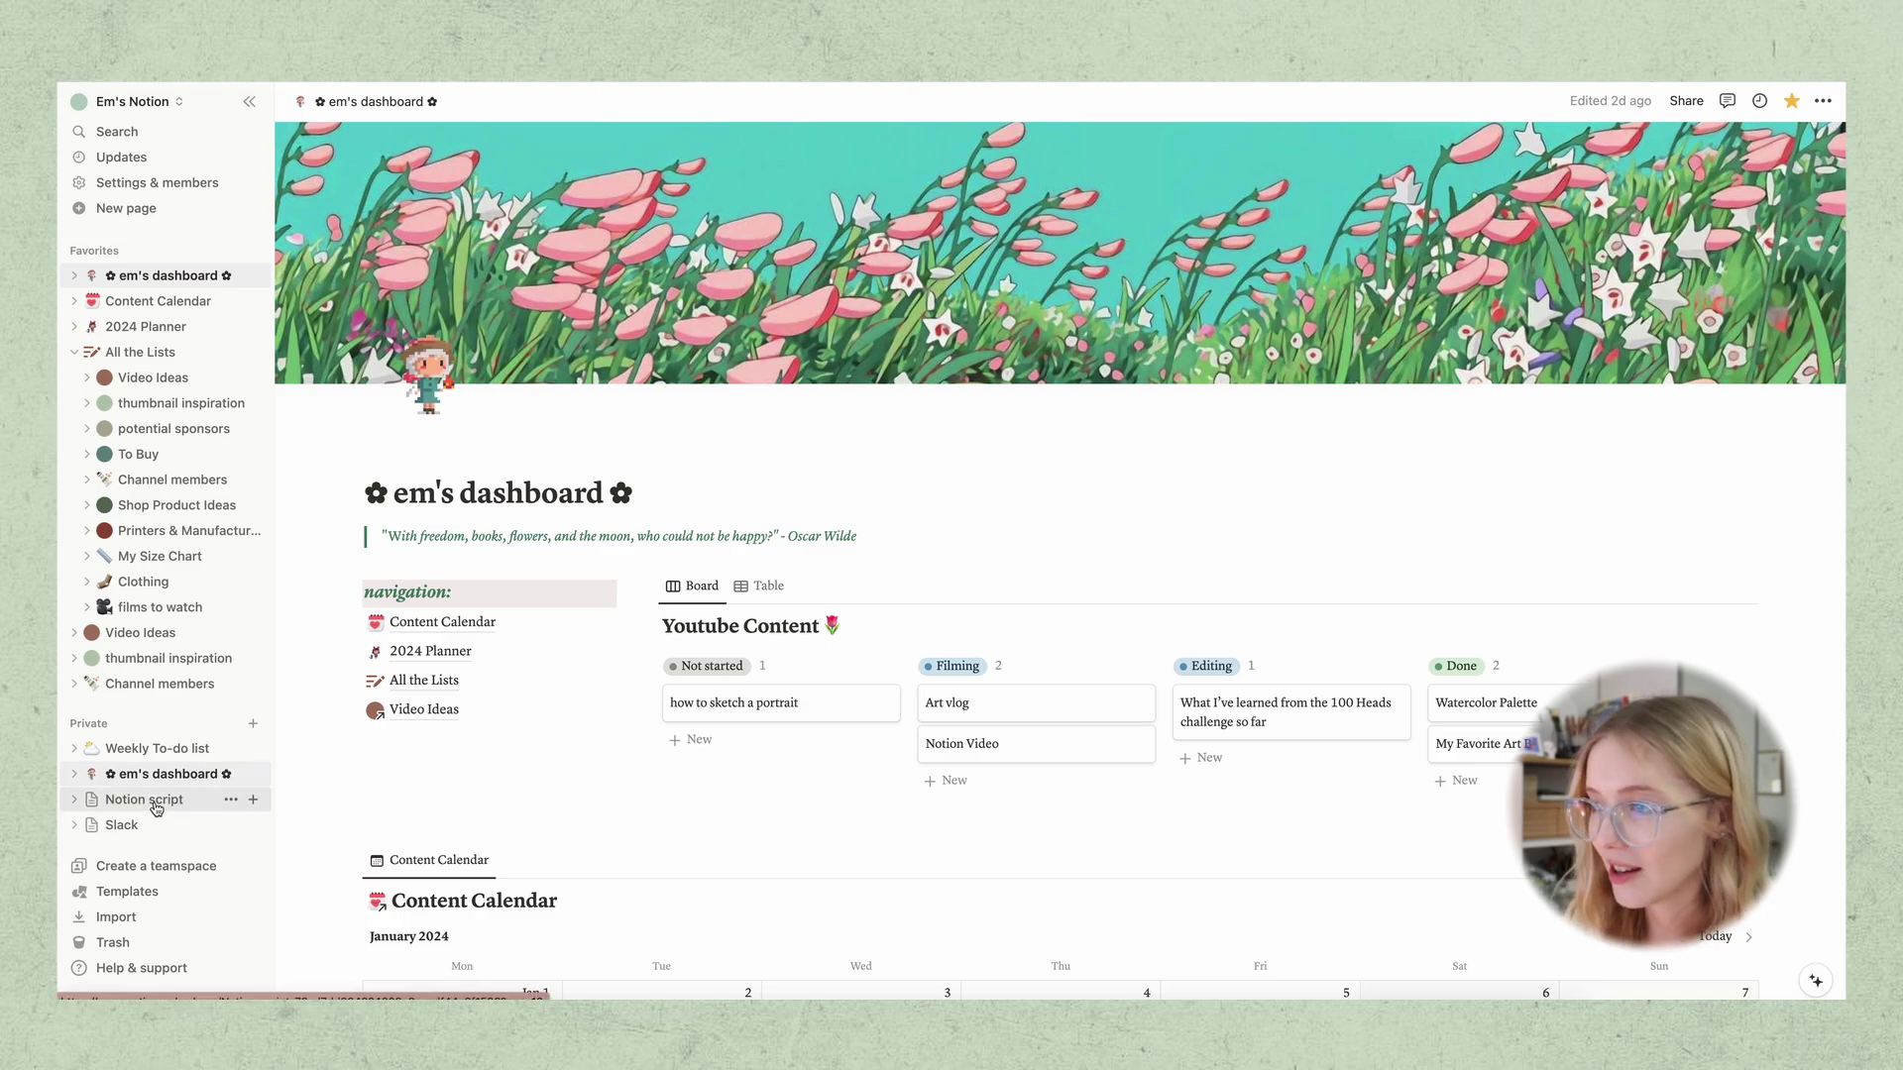
click(166, 804)
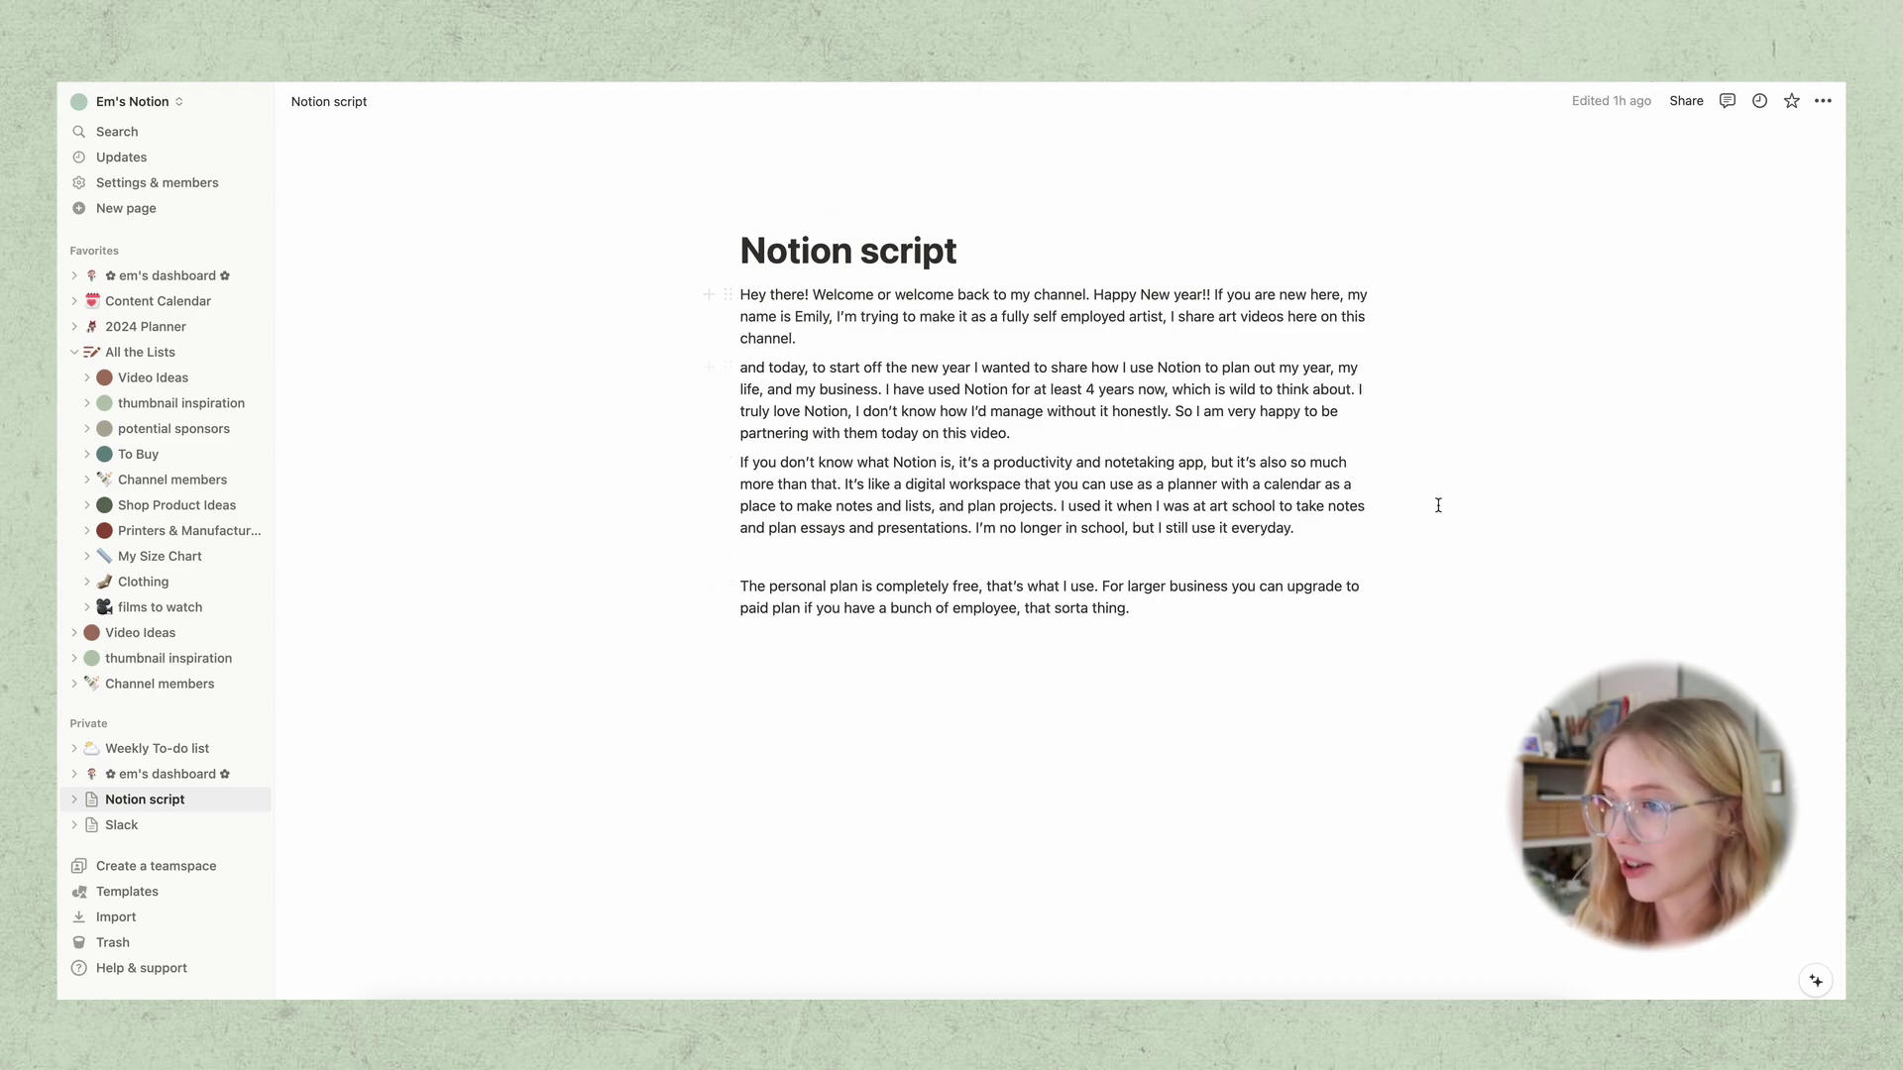
Generate an AI summary of the Notion script page in a new block below its last paragraph
click(898, 677)
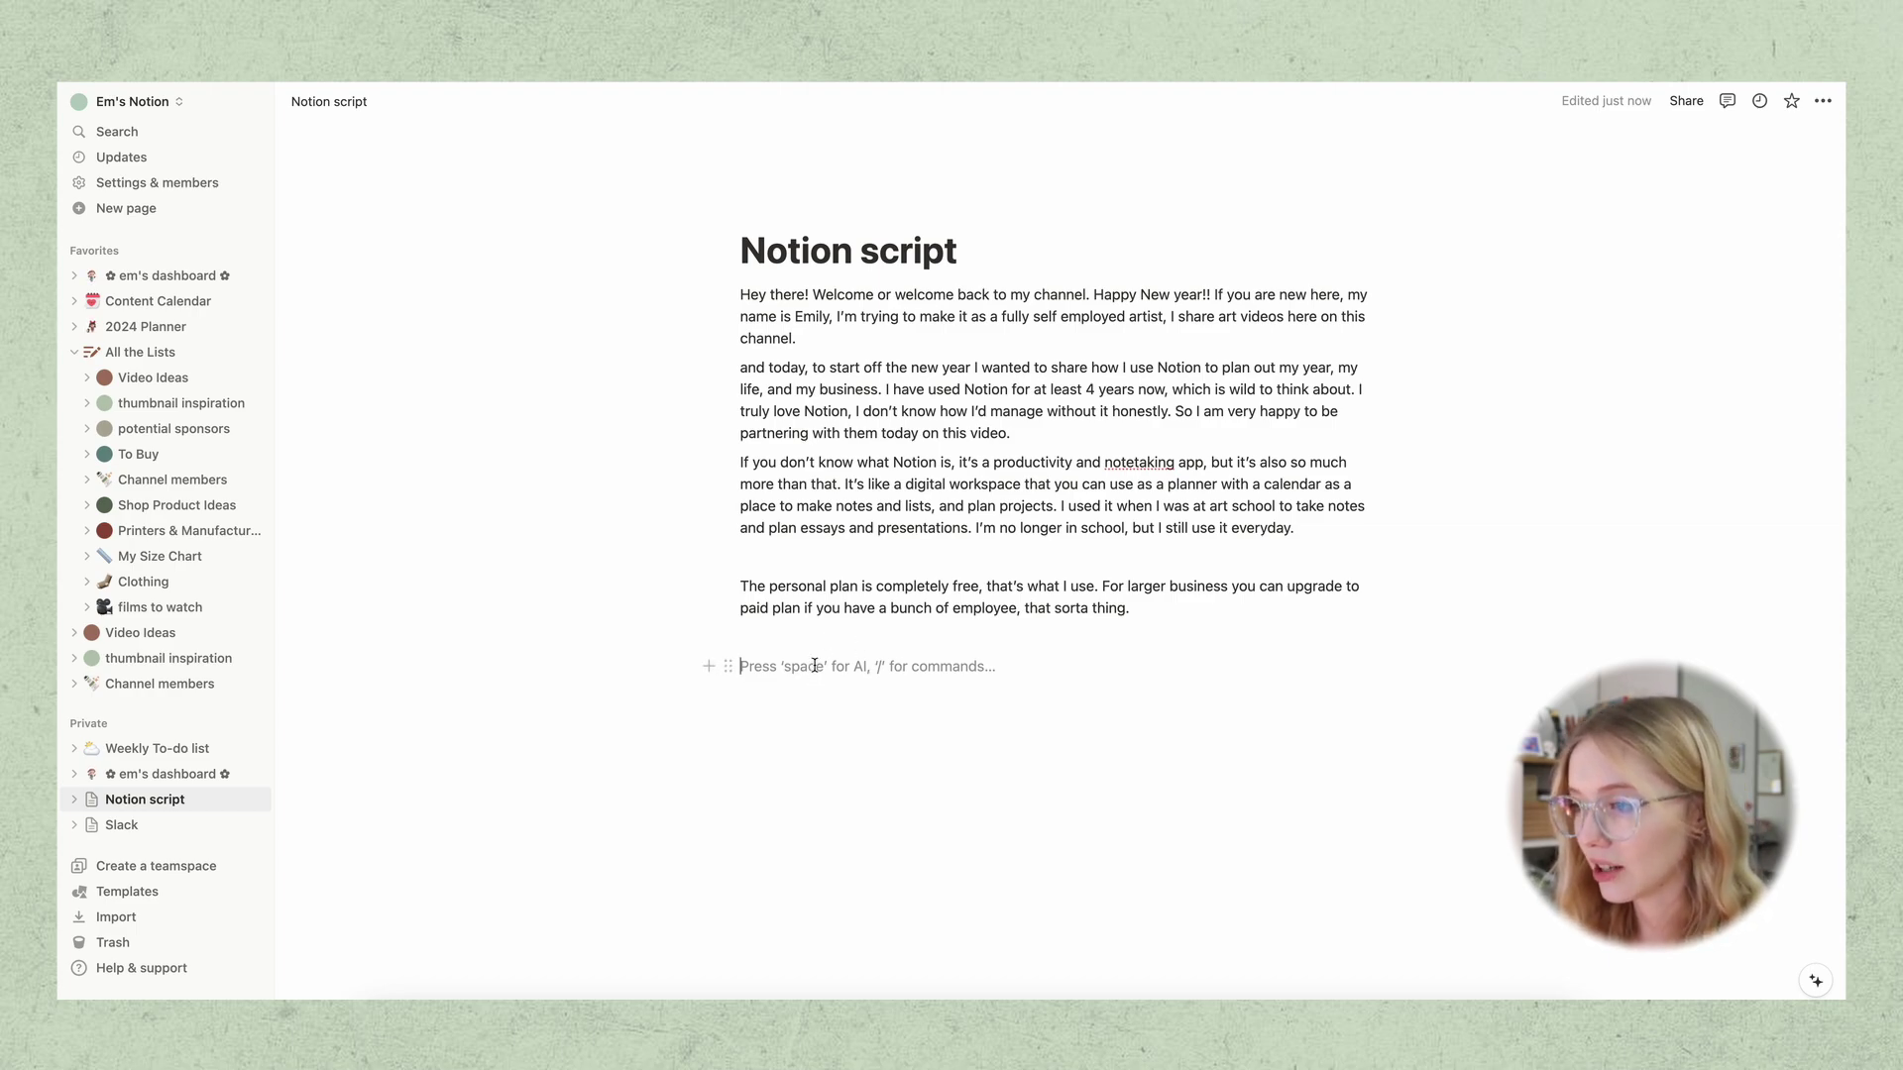
key(space)
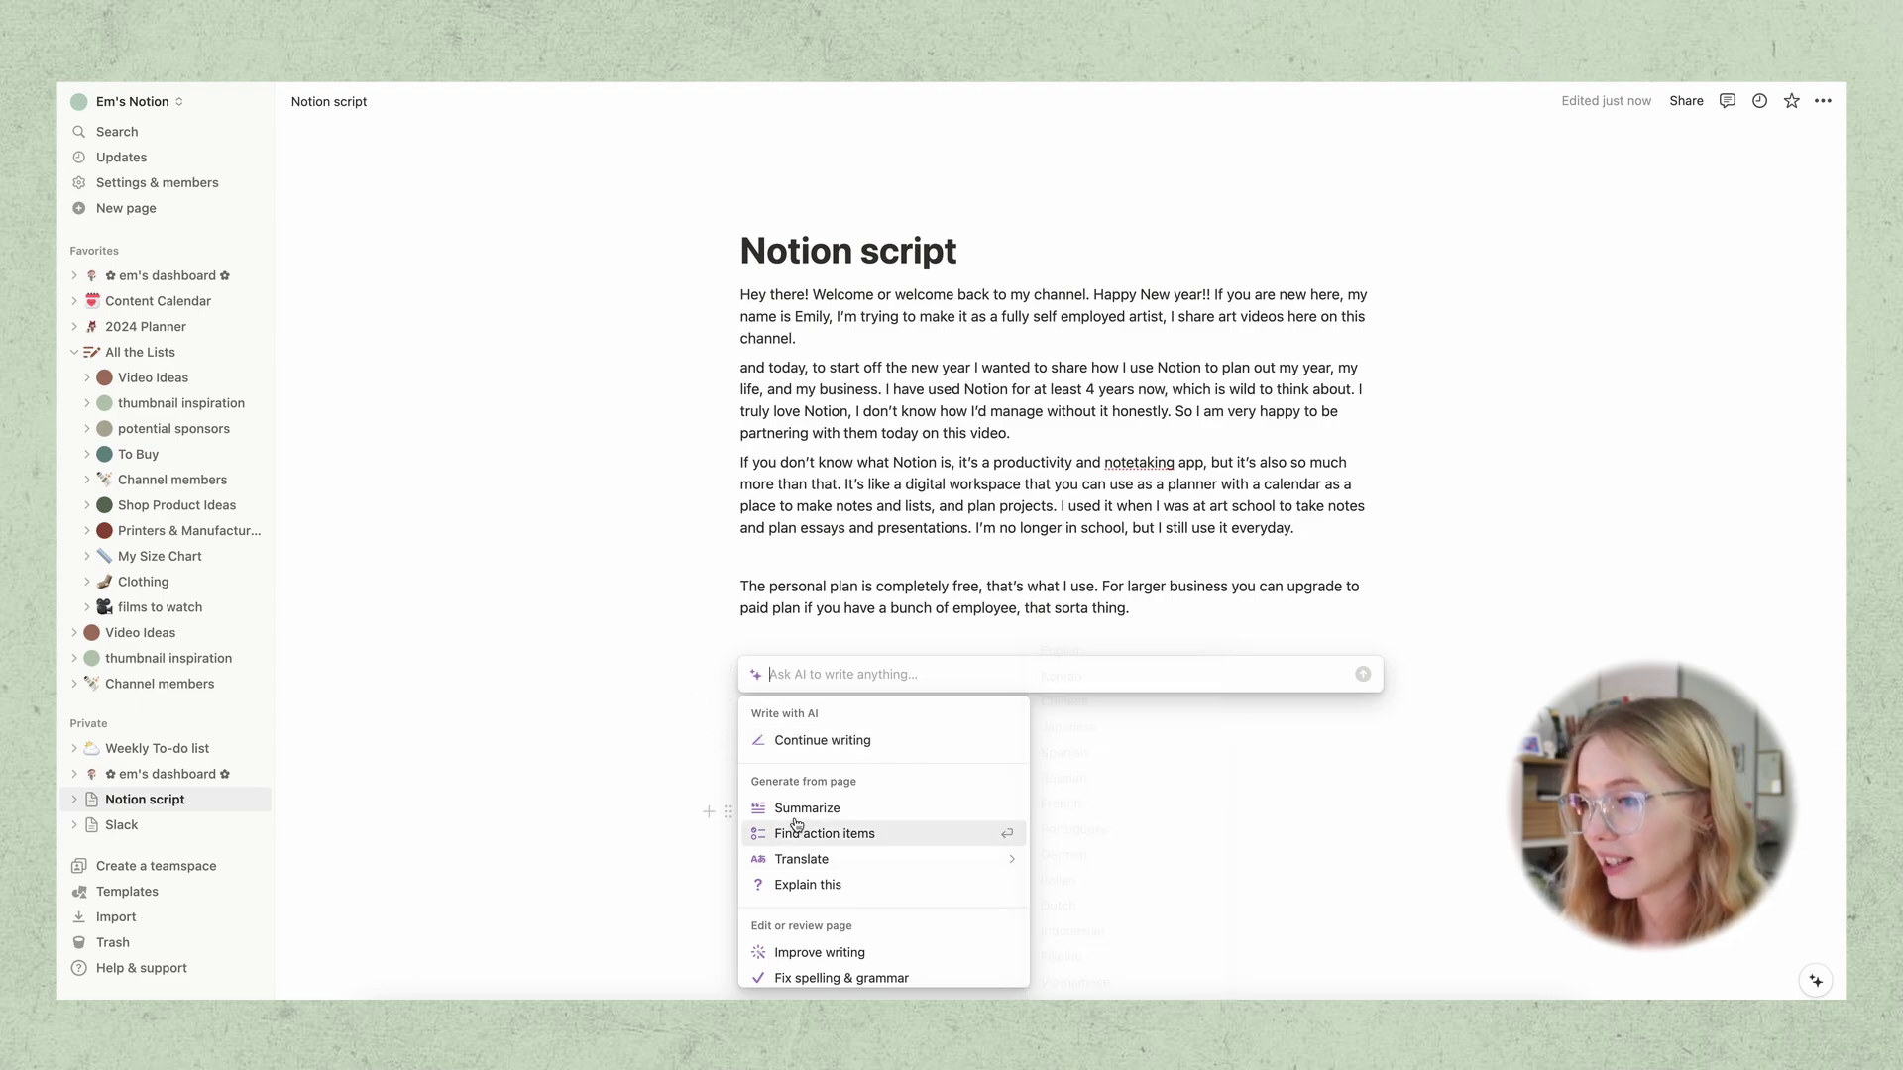
scroll(887, 818, down, 3)
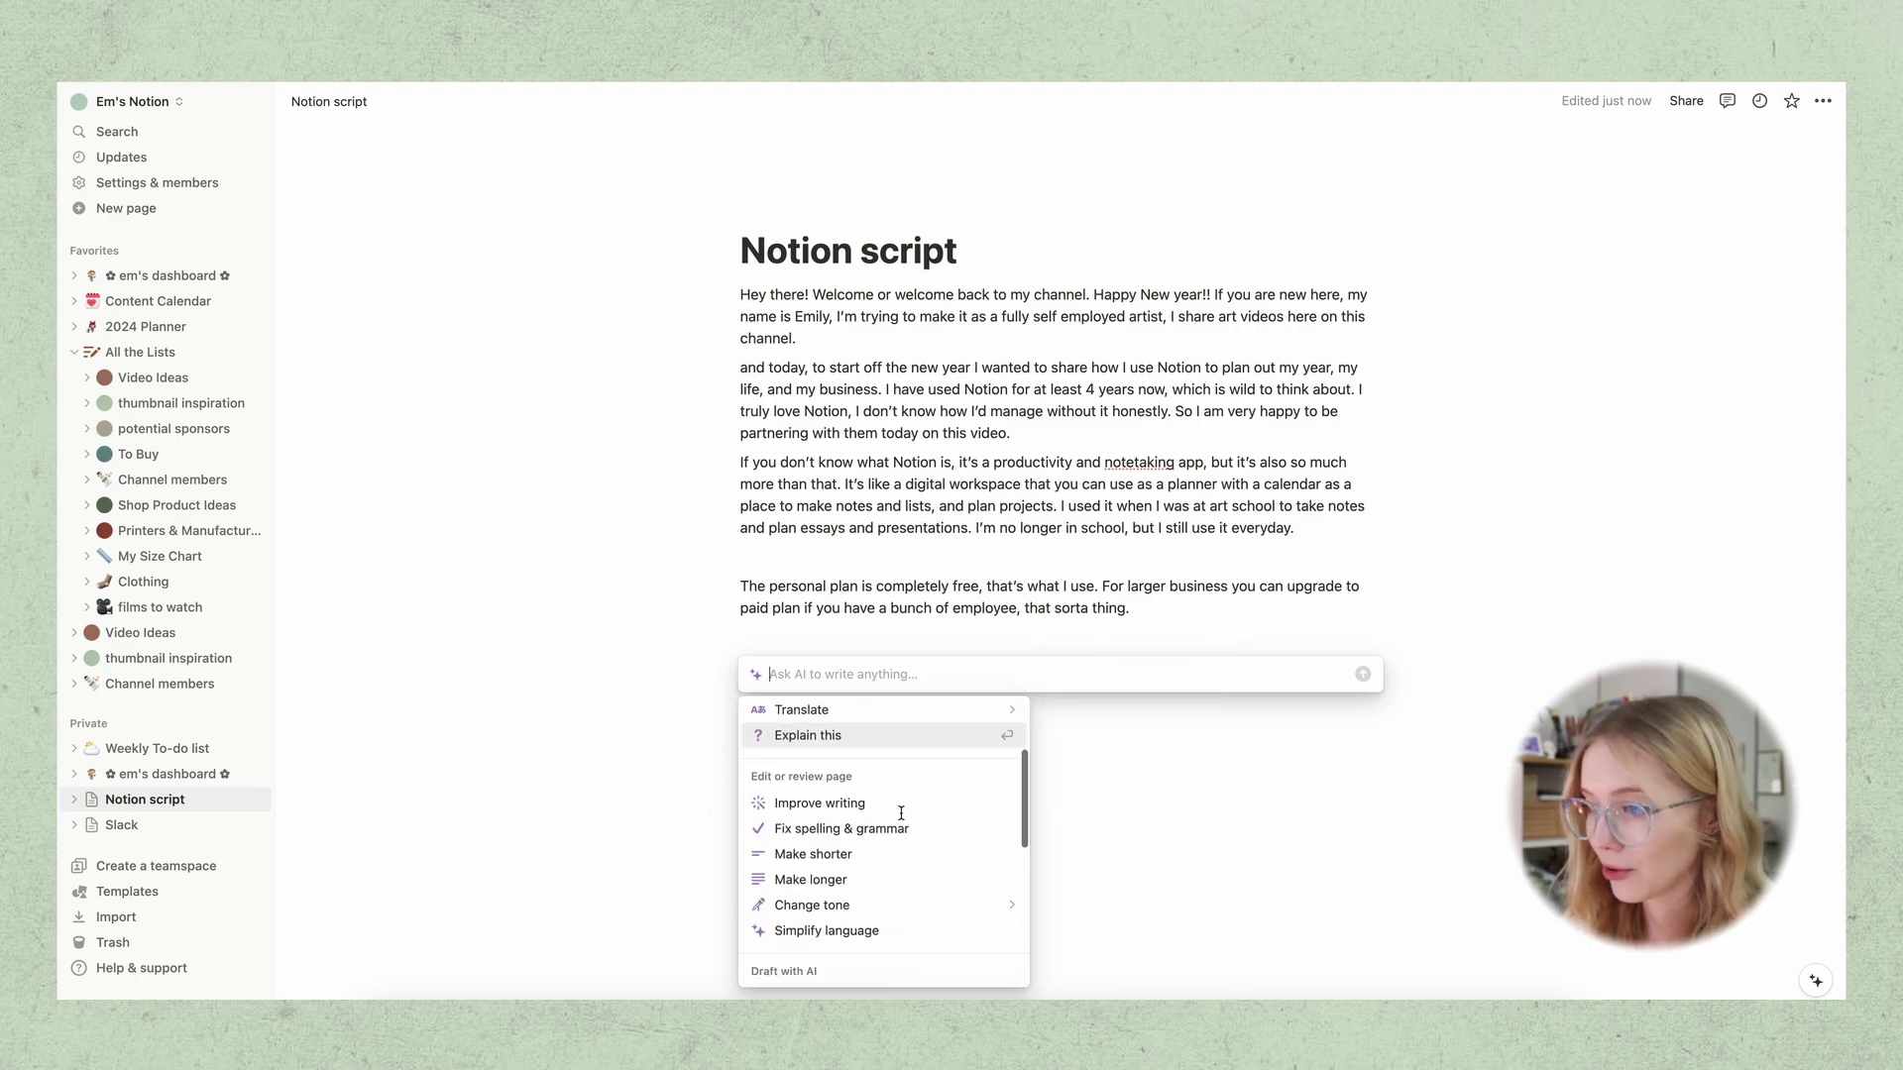
scroll(892, 823, down, 2)
scroll(874, 849, down, 2)
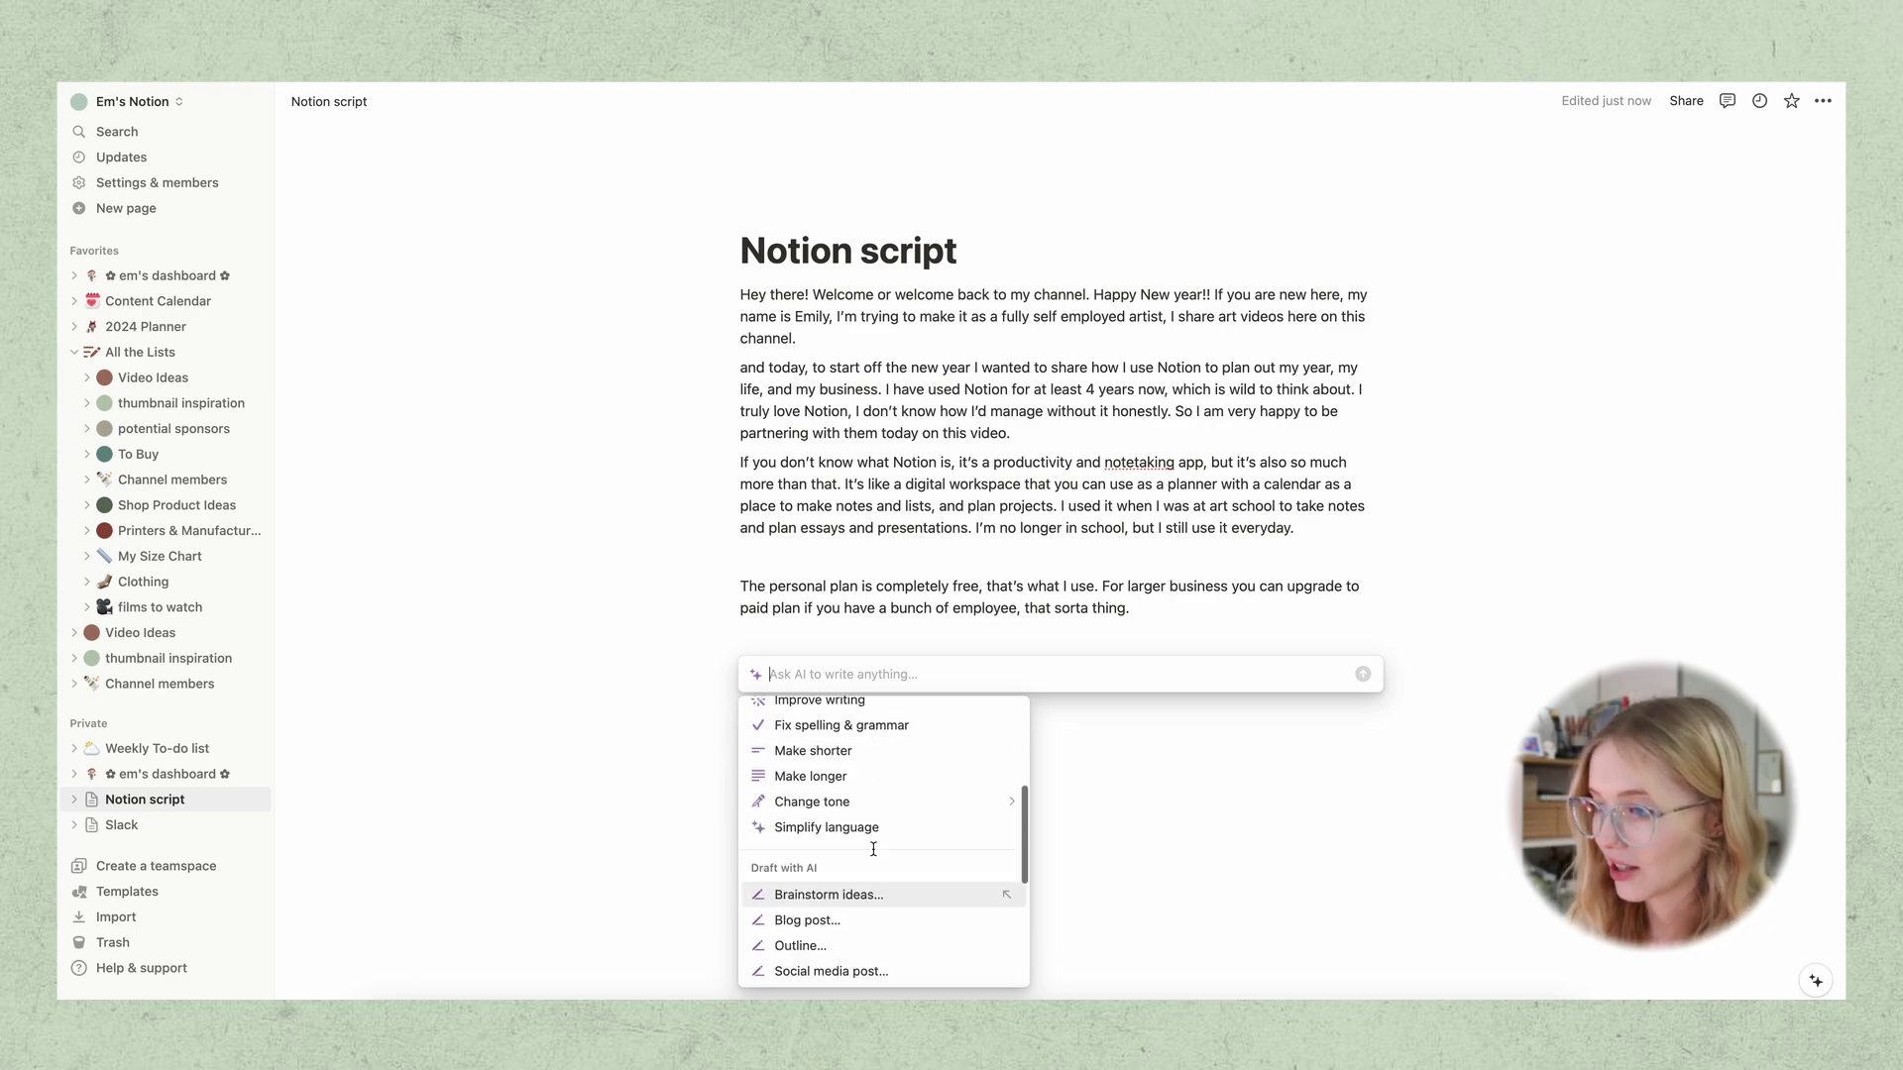
scroll(873, 850, up, 5)
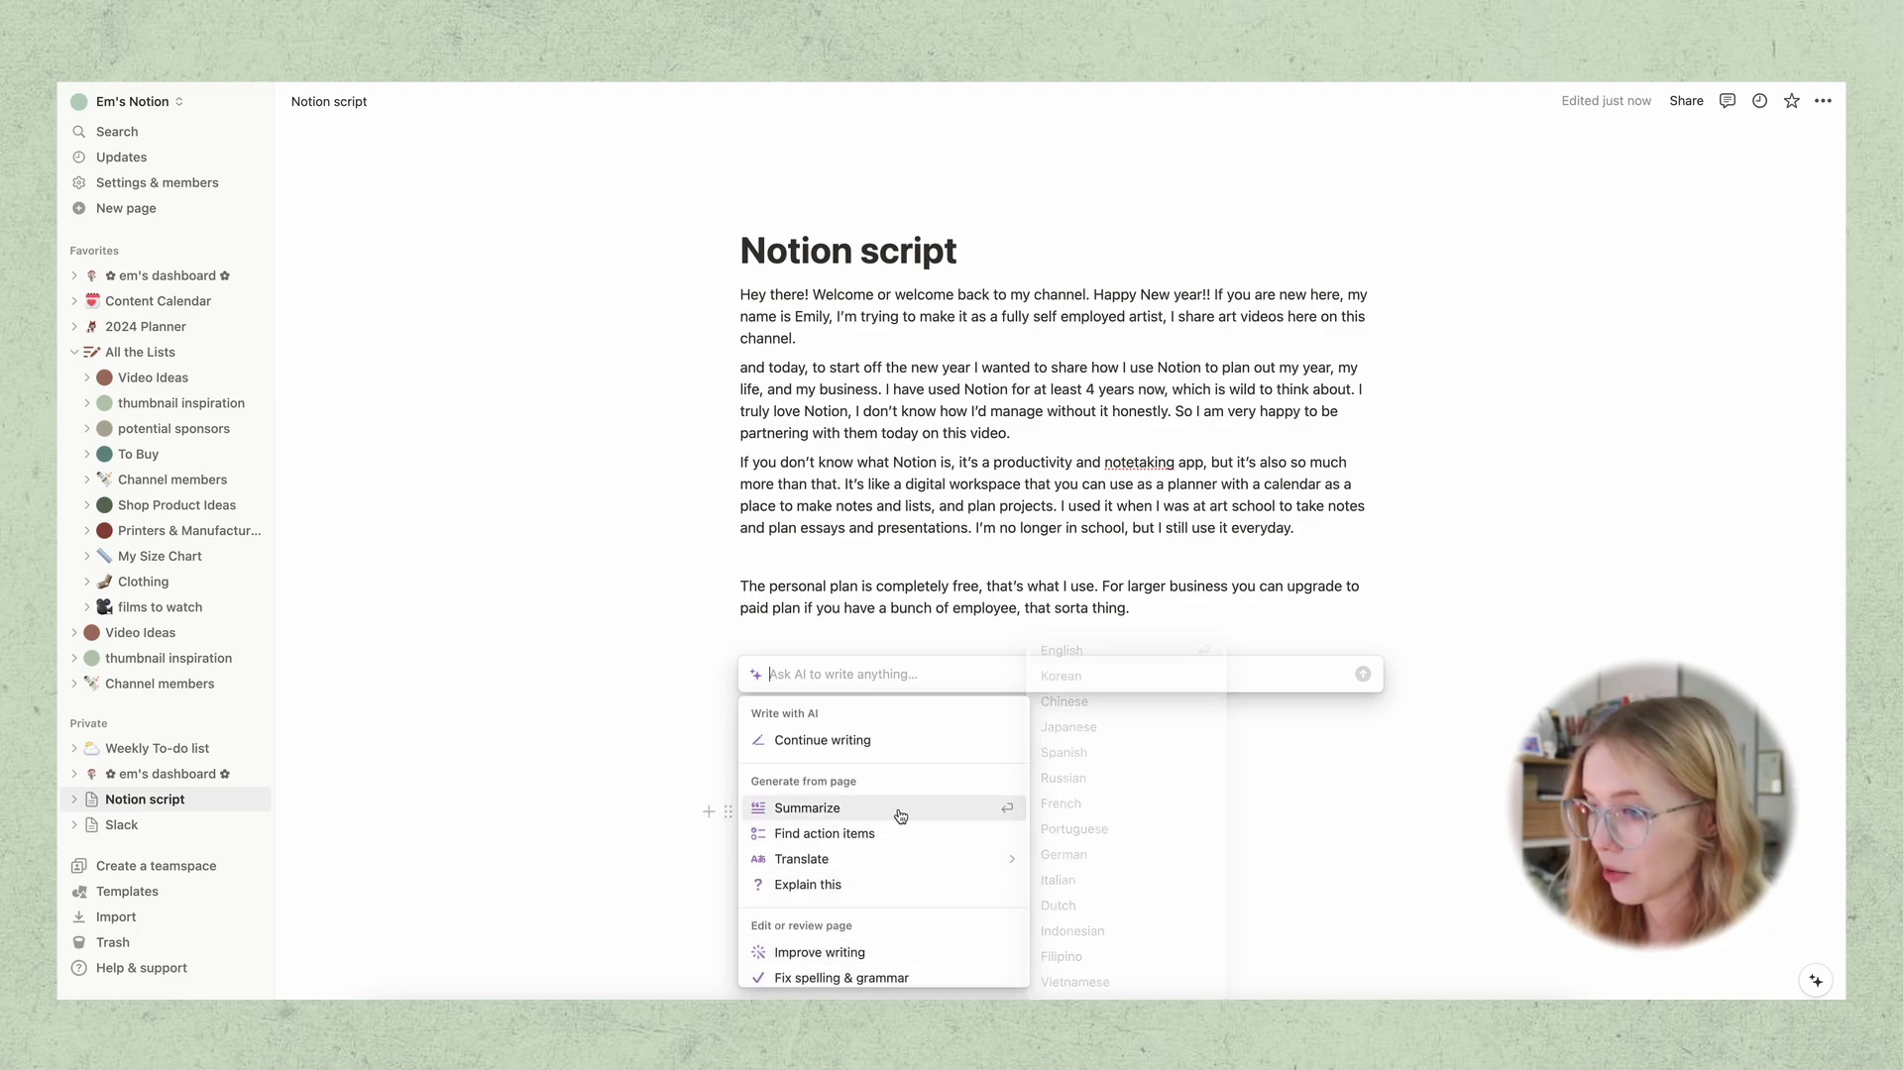
click(880, 805)
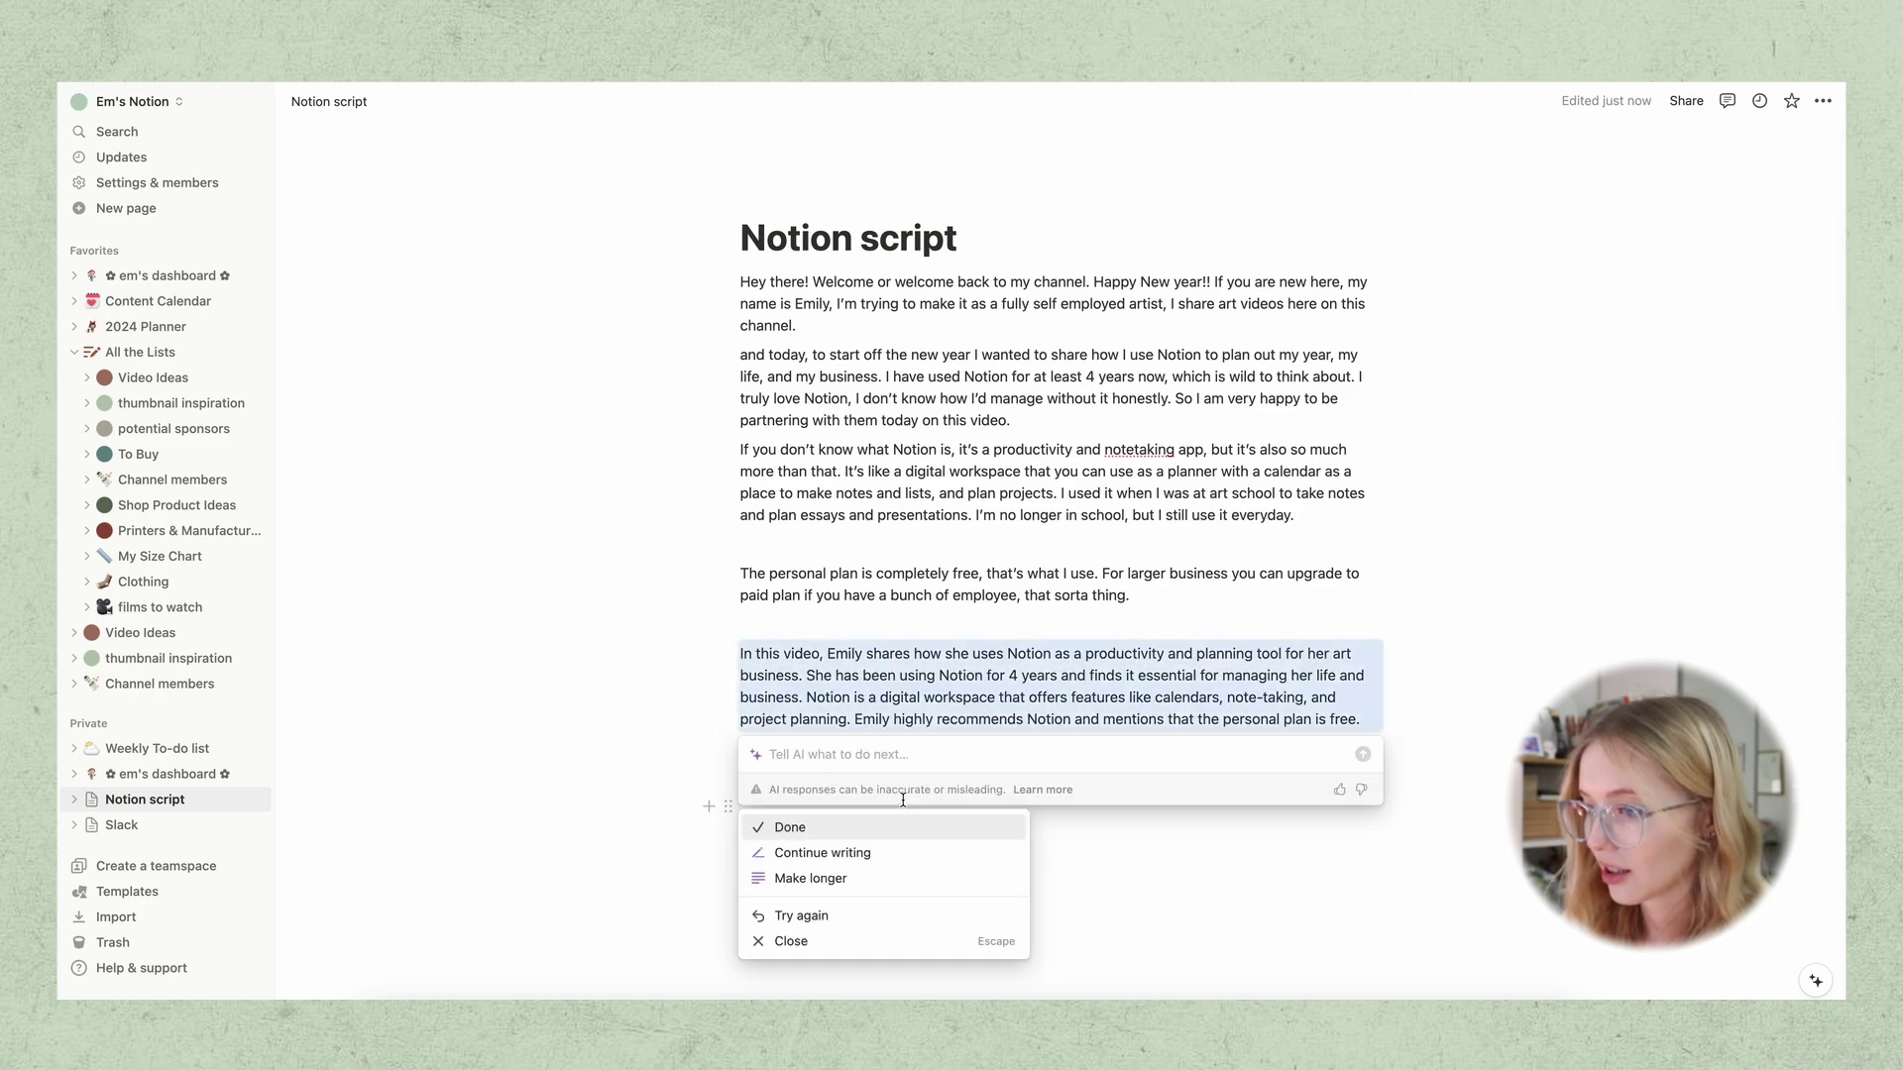
Keep the AI summary and prompt AI below it with "Make a youtube video title about a Notion tour for artists"
click(941, 829)
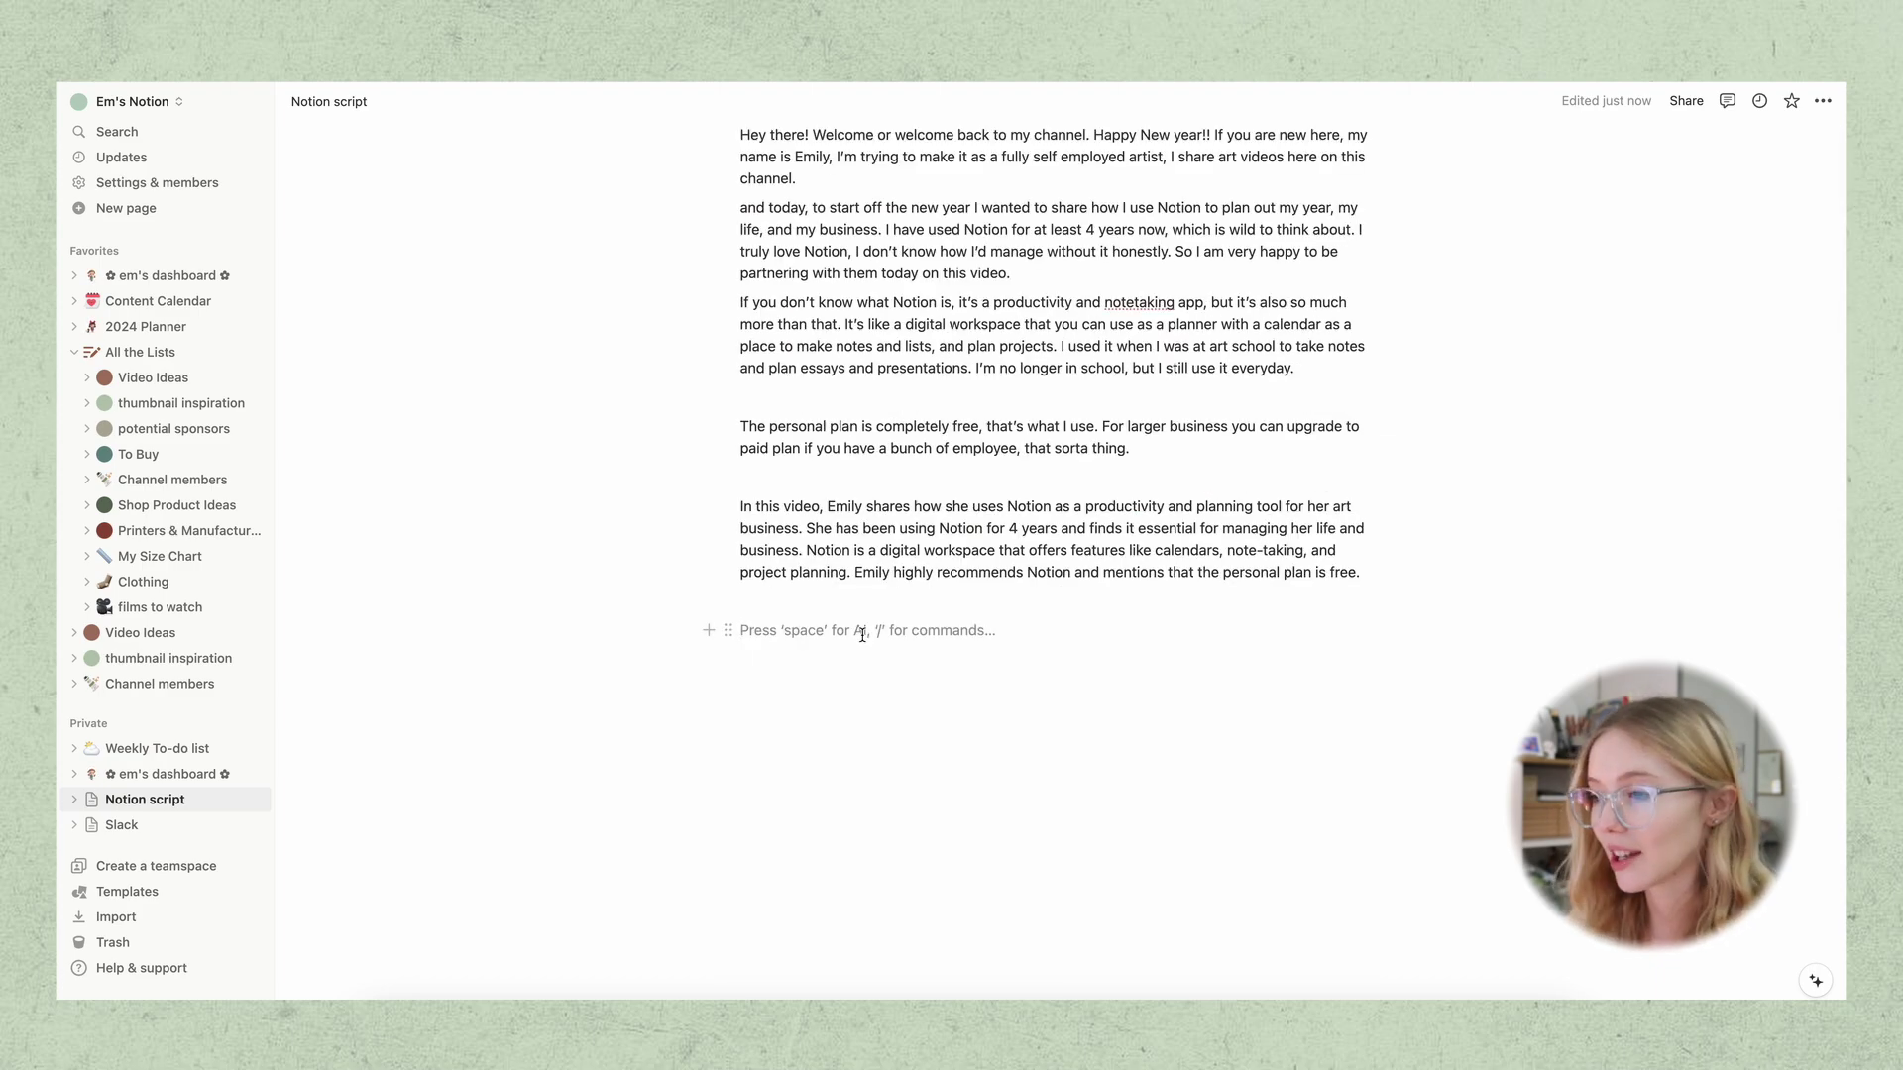
key(space)
text(Make a )
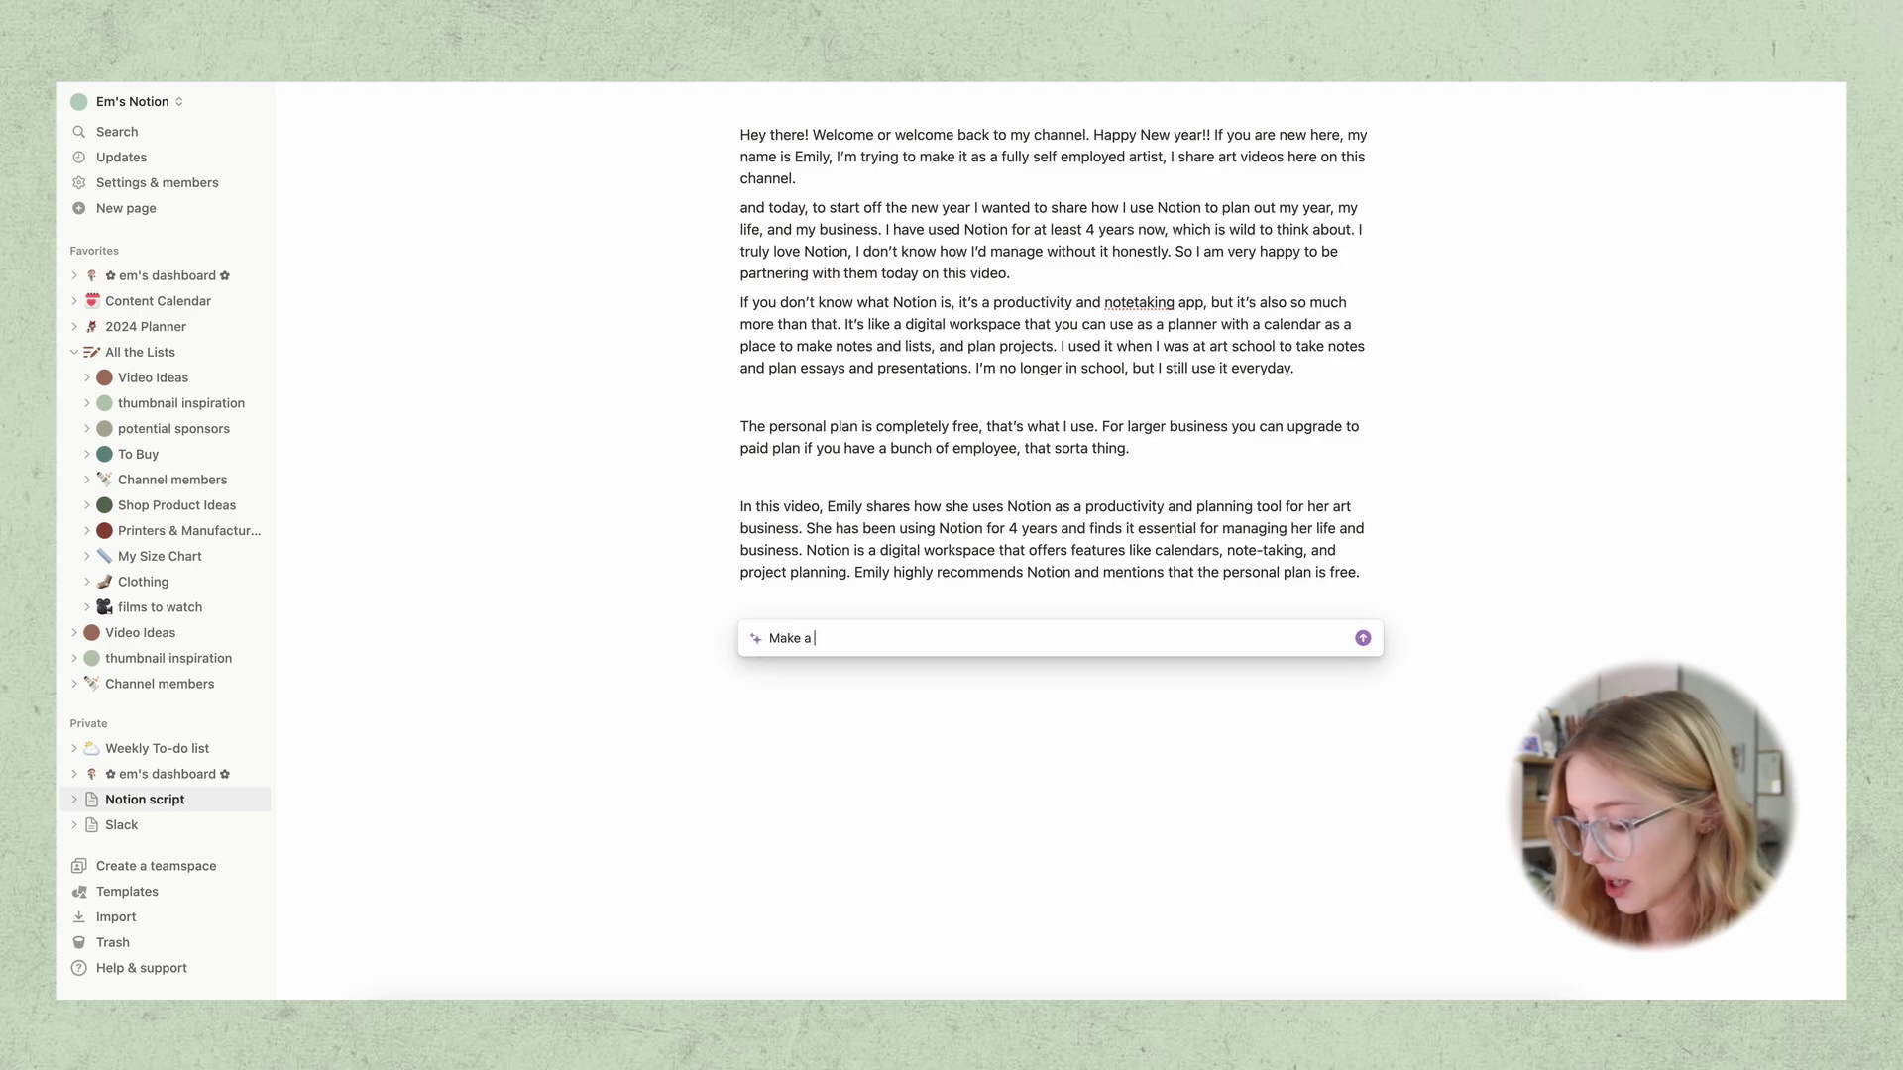
text(youtube video title)
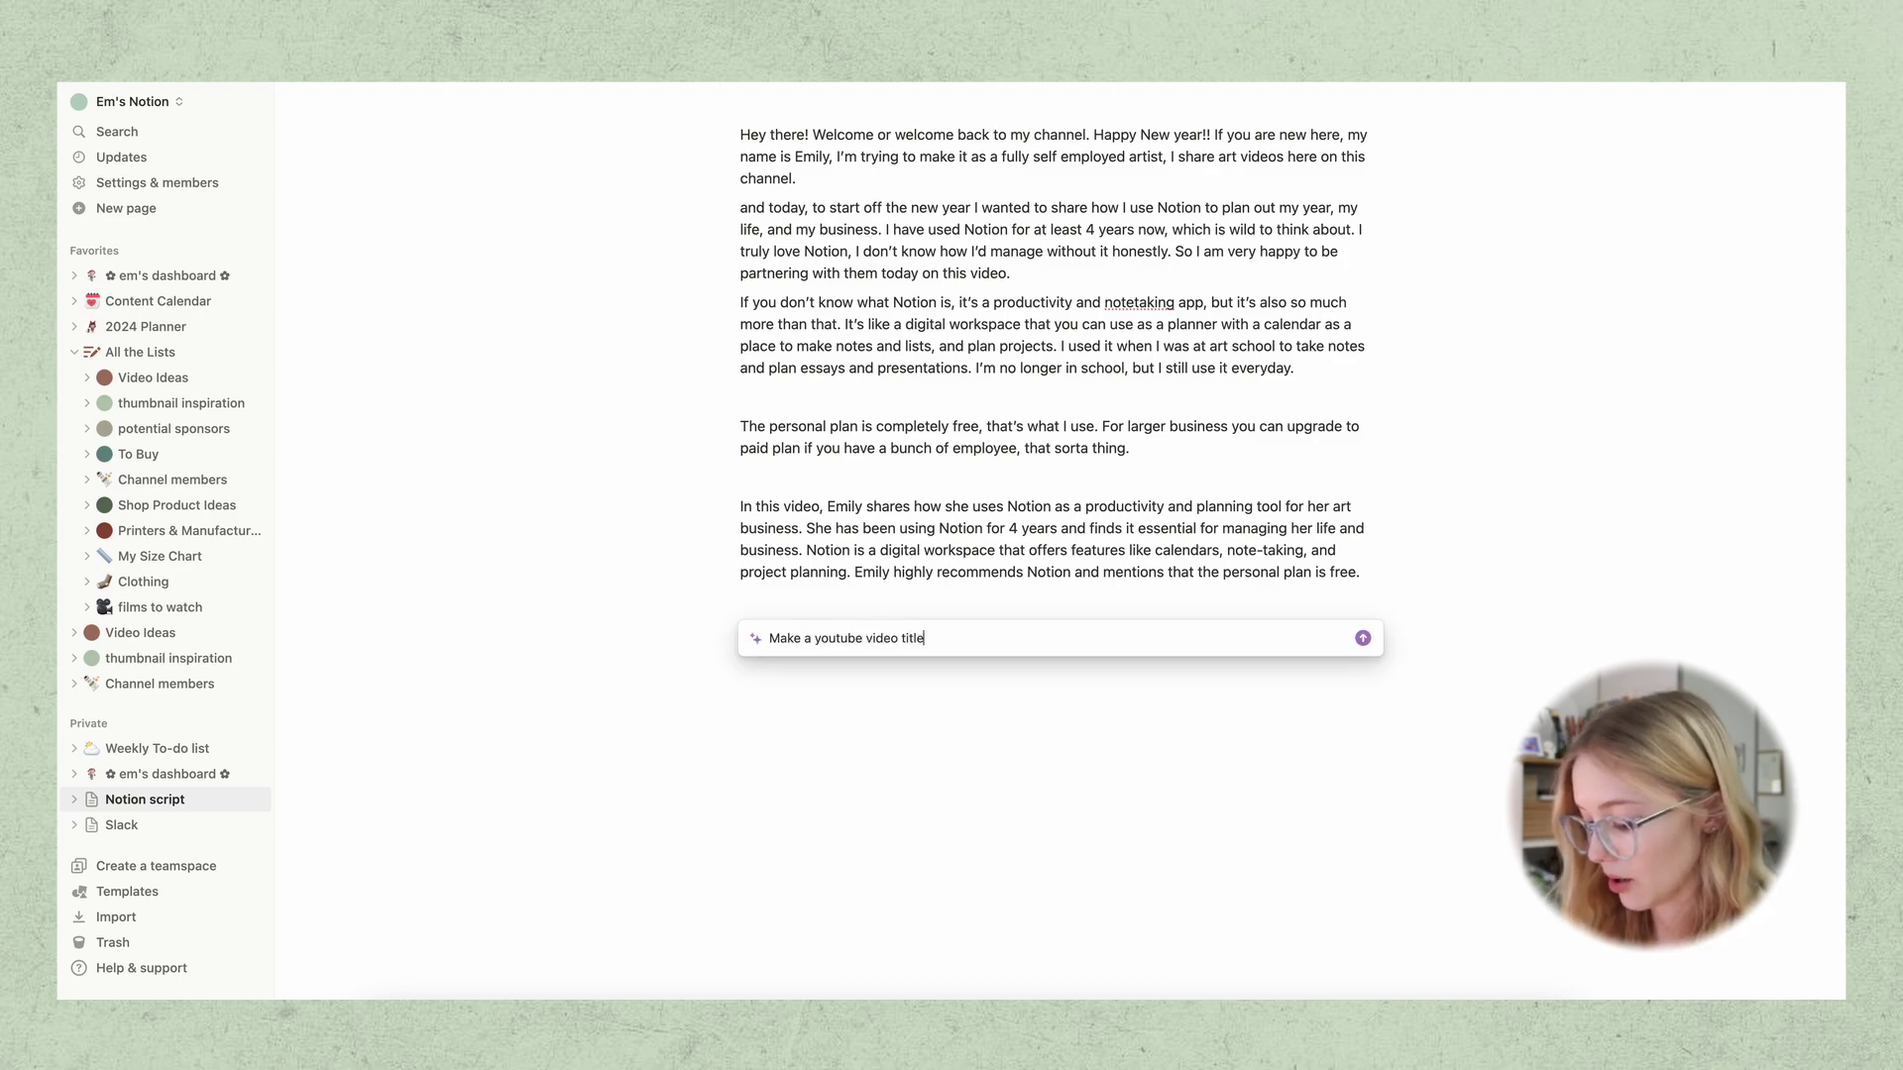
text( about a No)
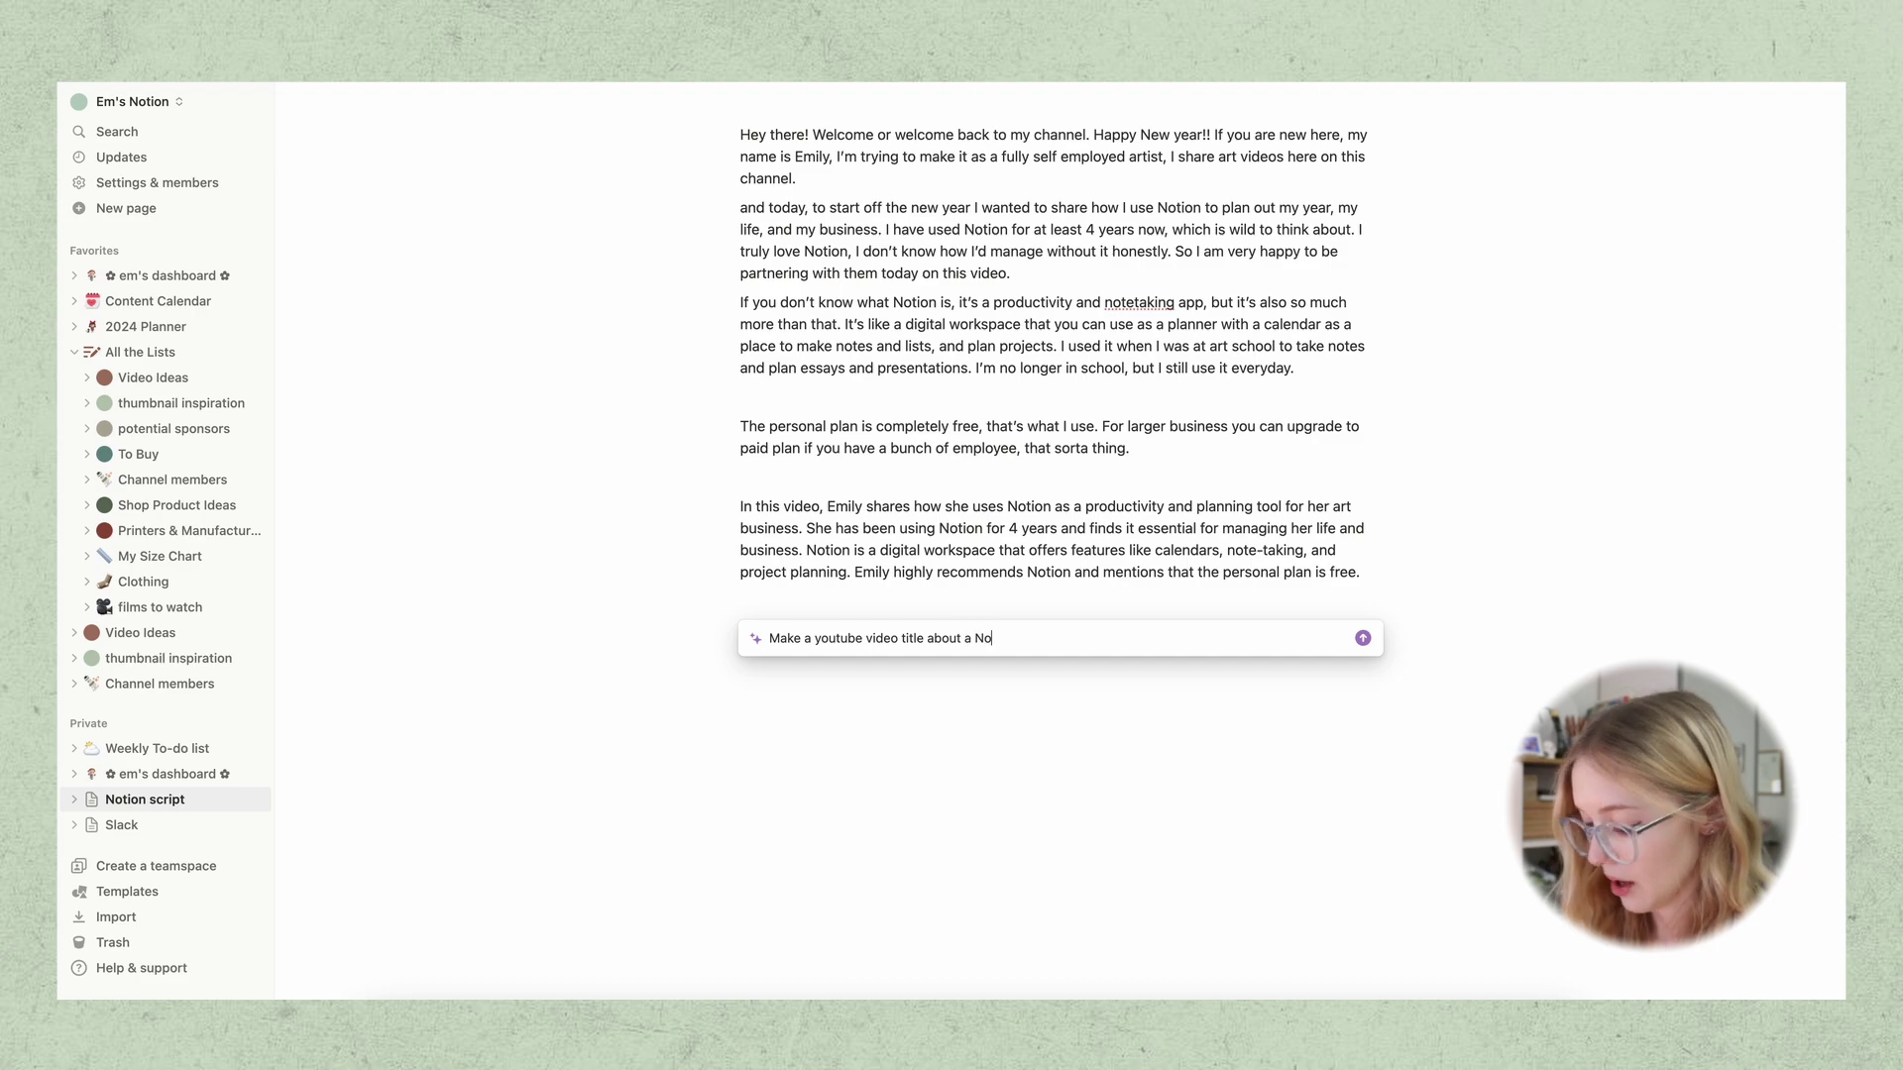
text(tion torr for)
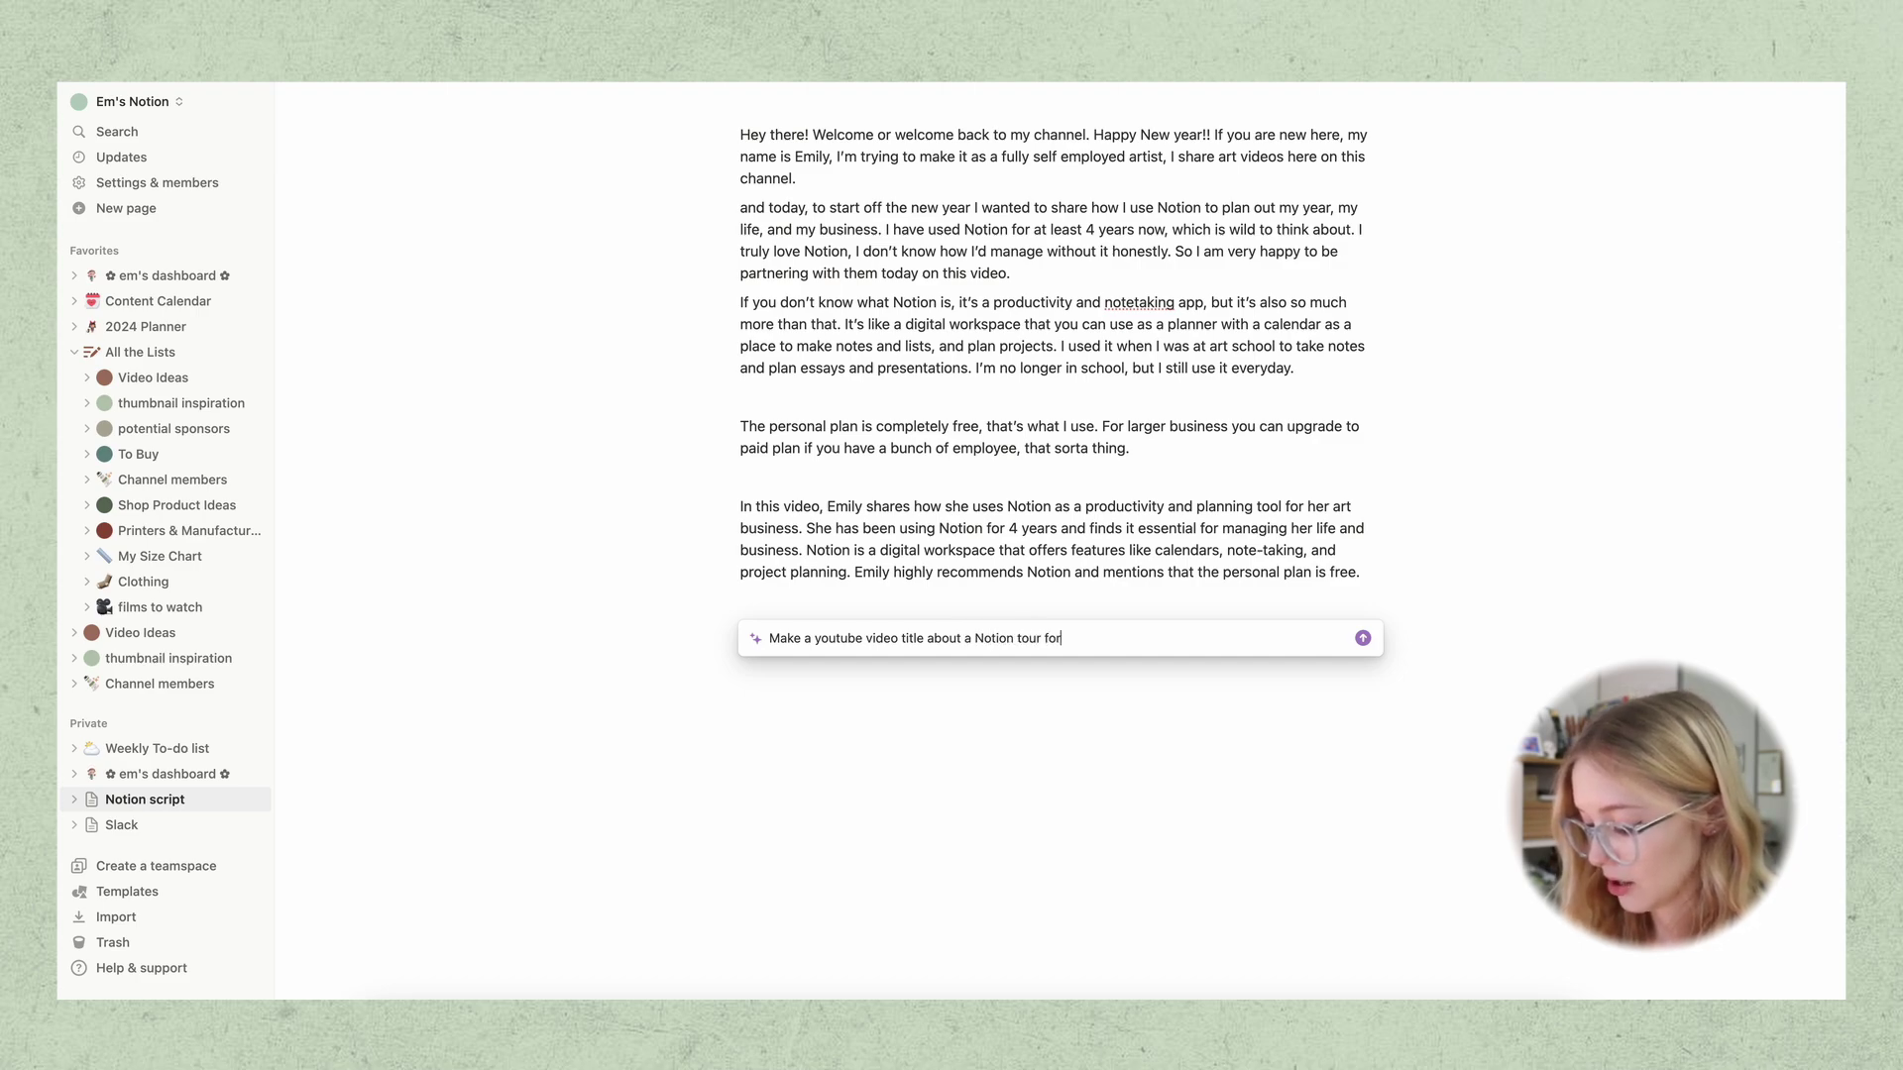
text( artists)
key(Return)
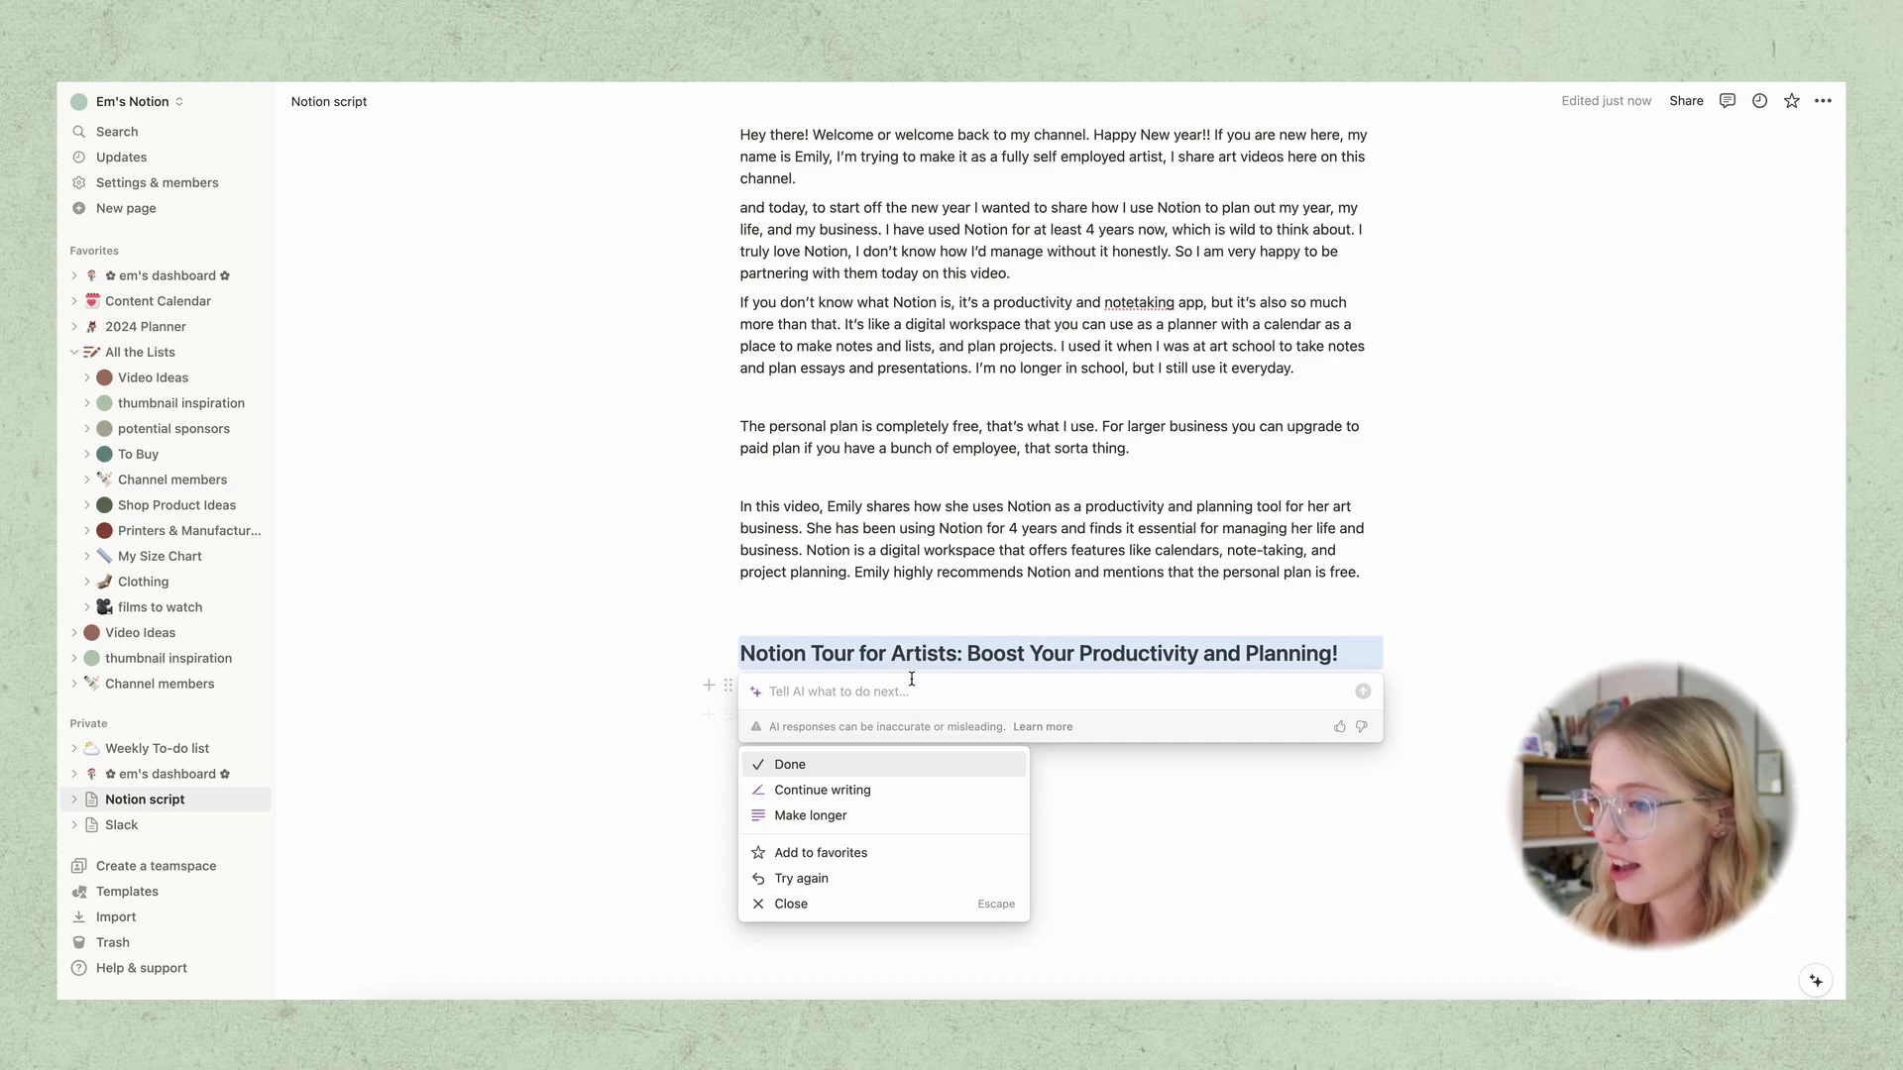
Ask AI to make 10 title options from the generated title and keep the numbered list below the summary
text(Make )
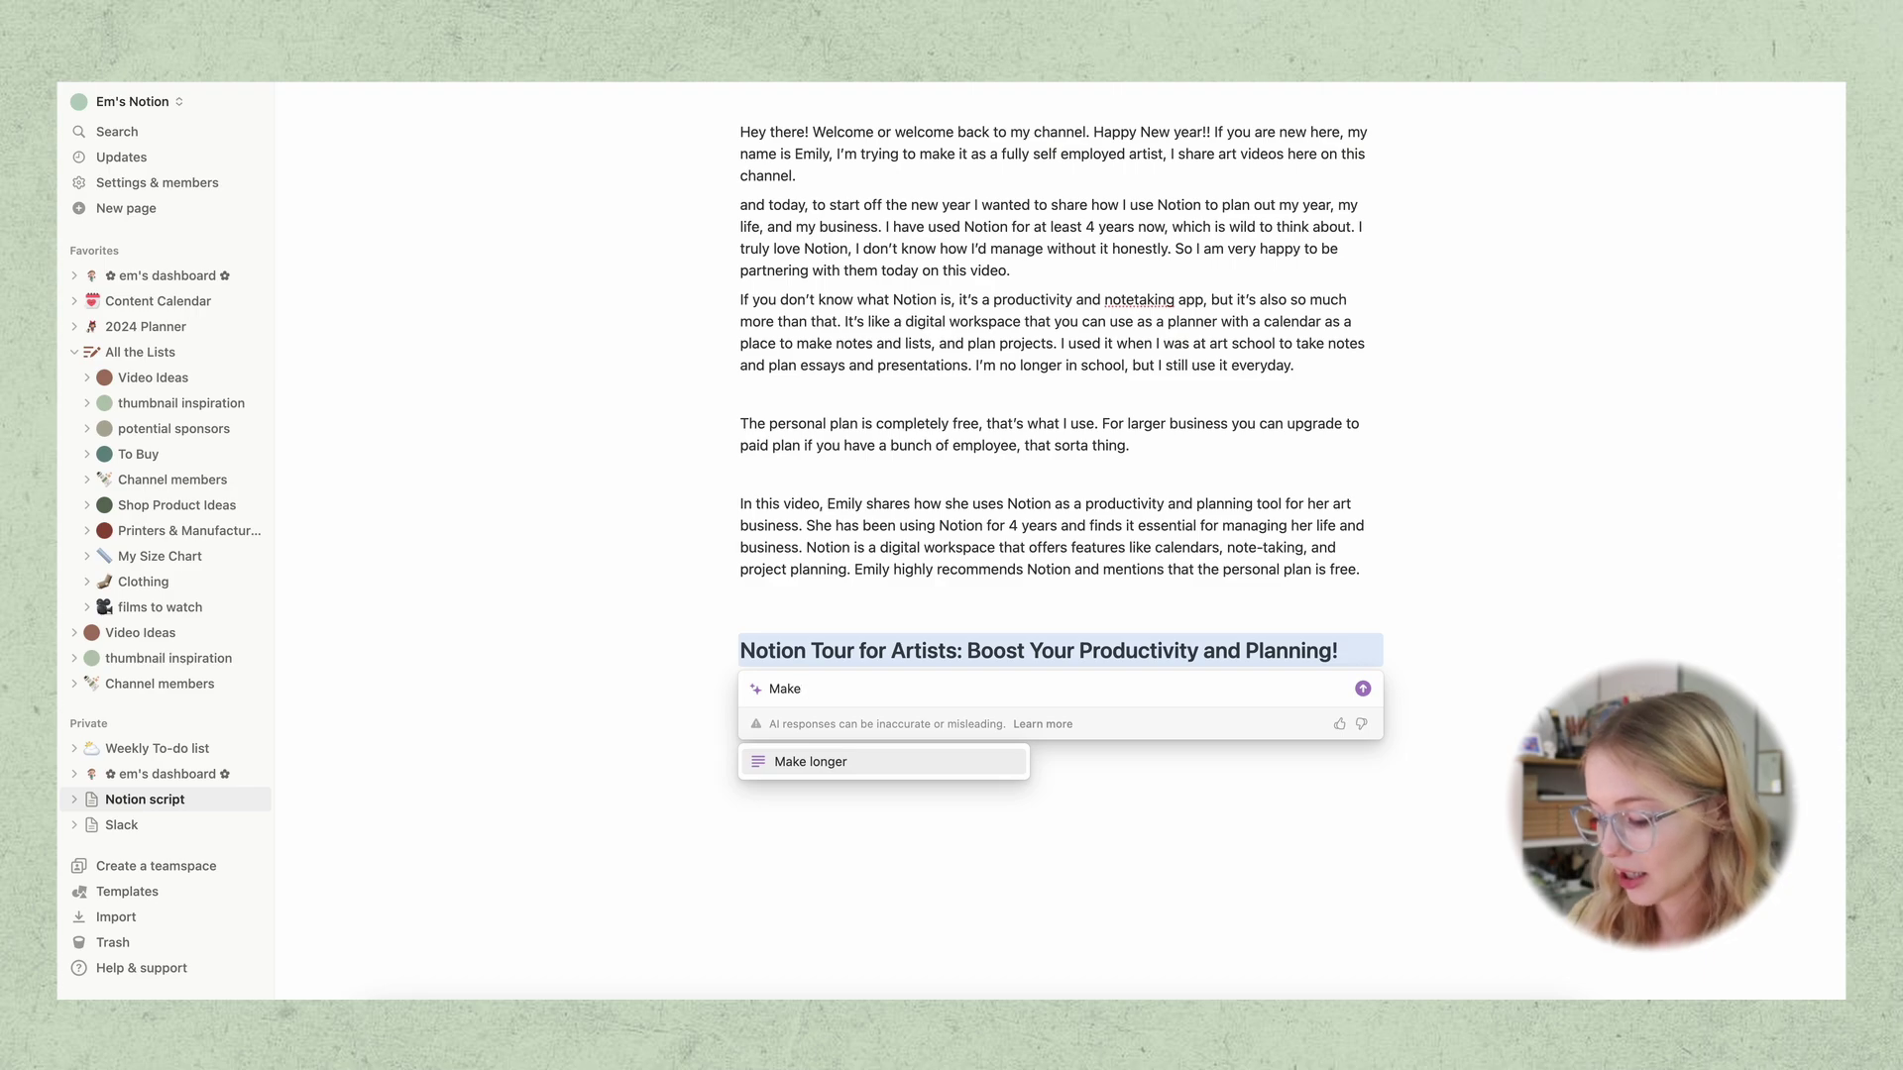
text(1)
text(0 more)
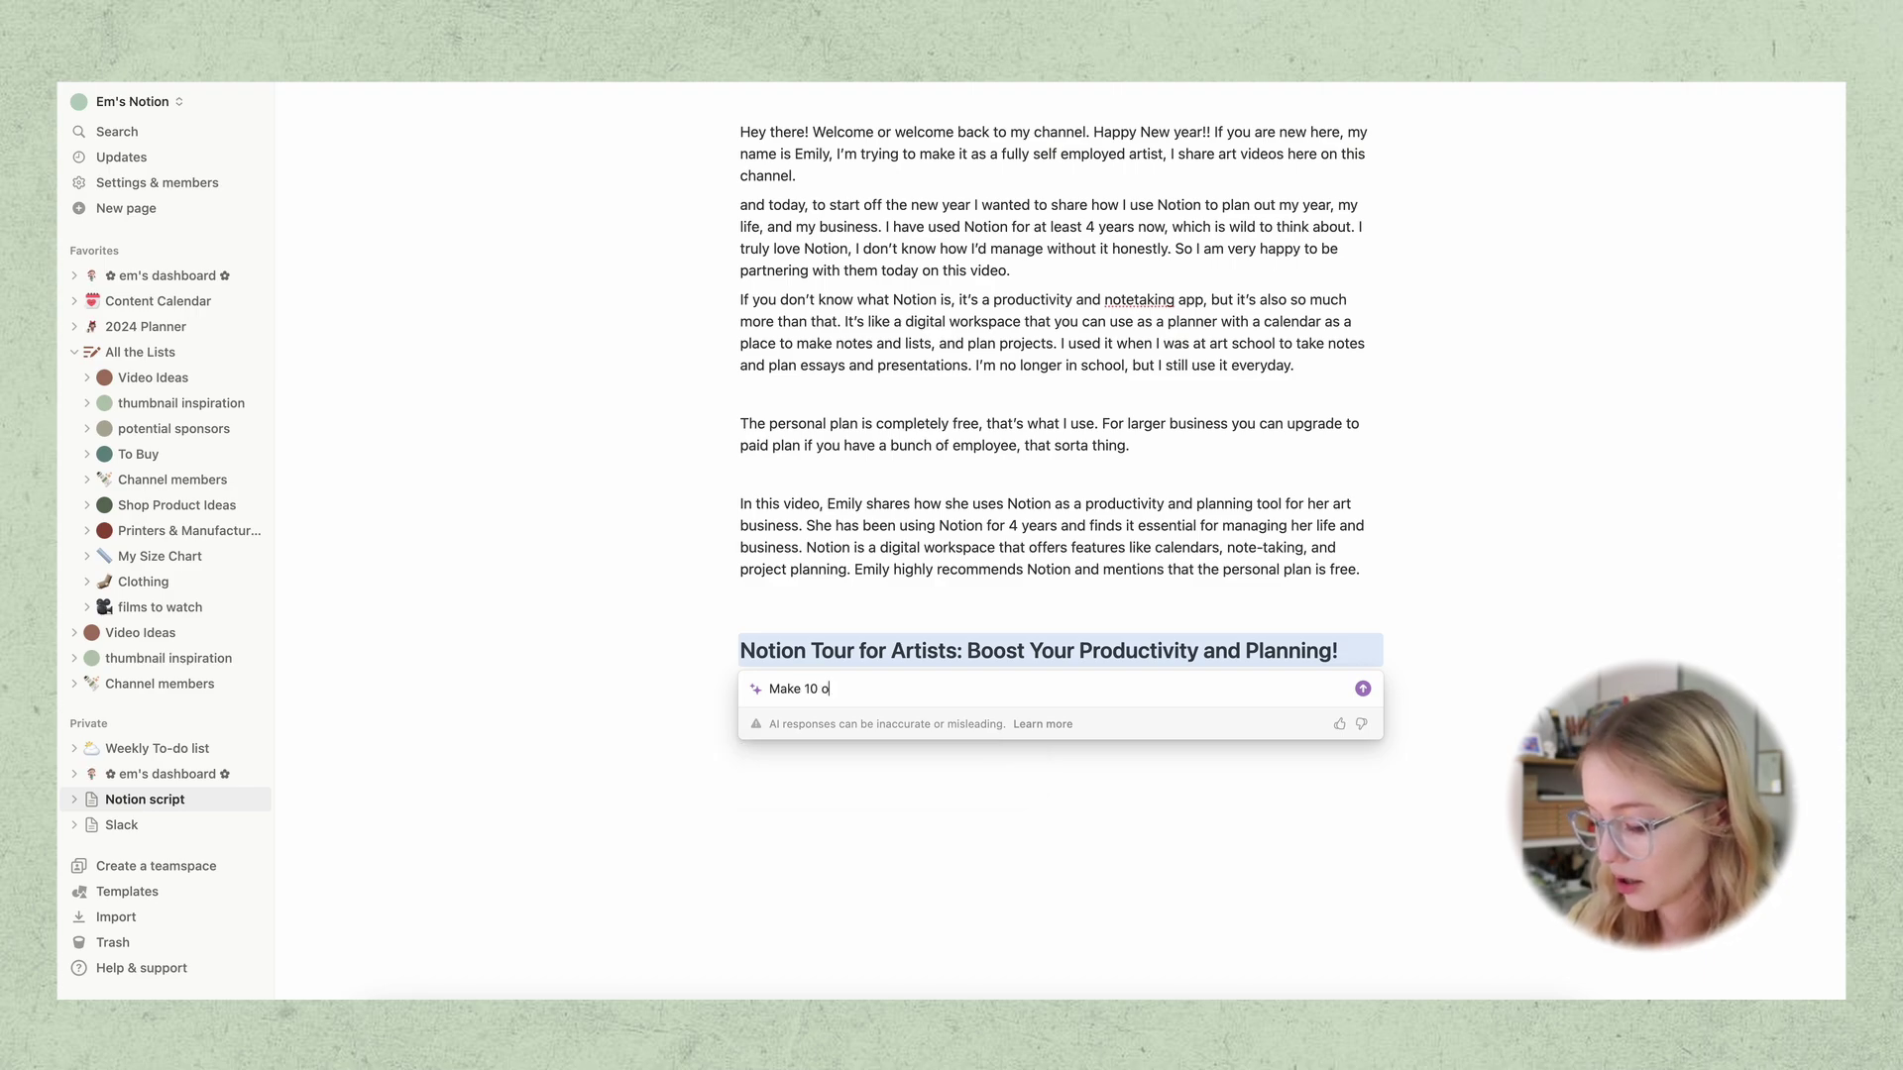
text( ti)
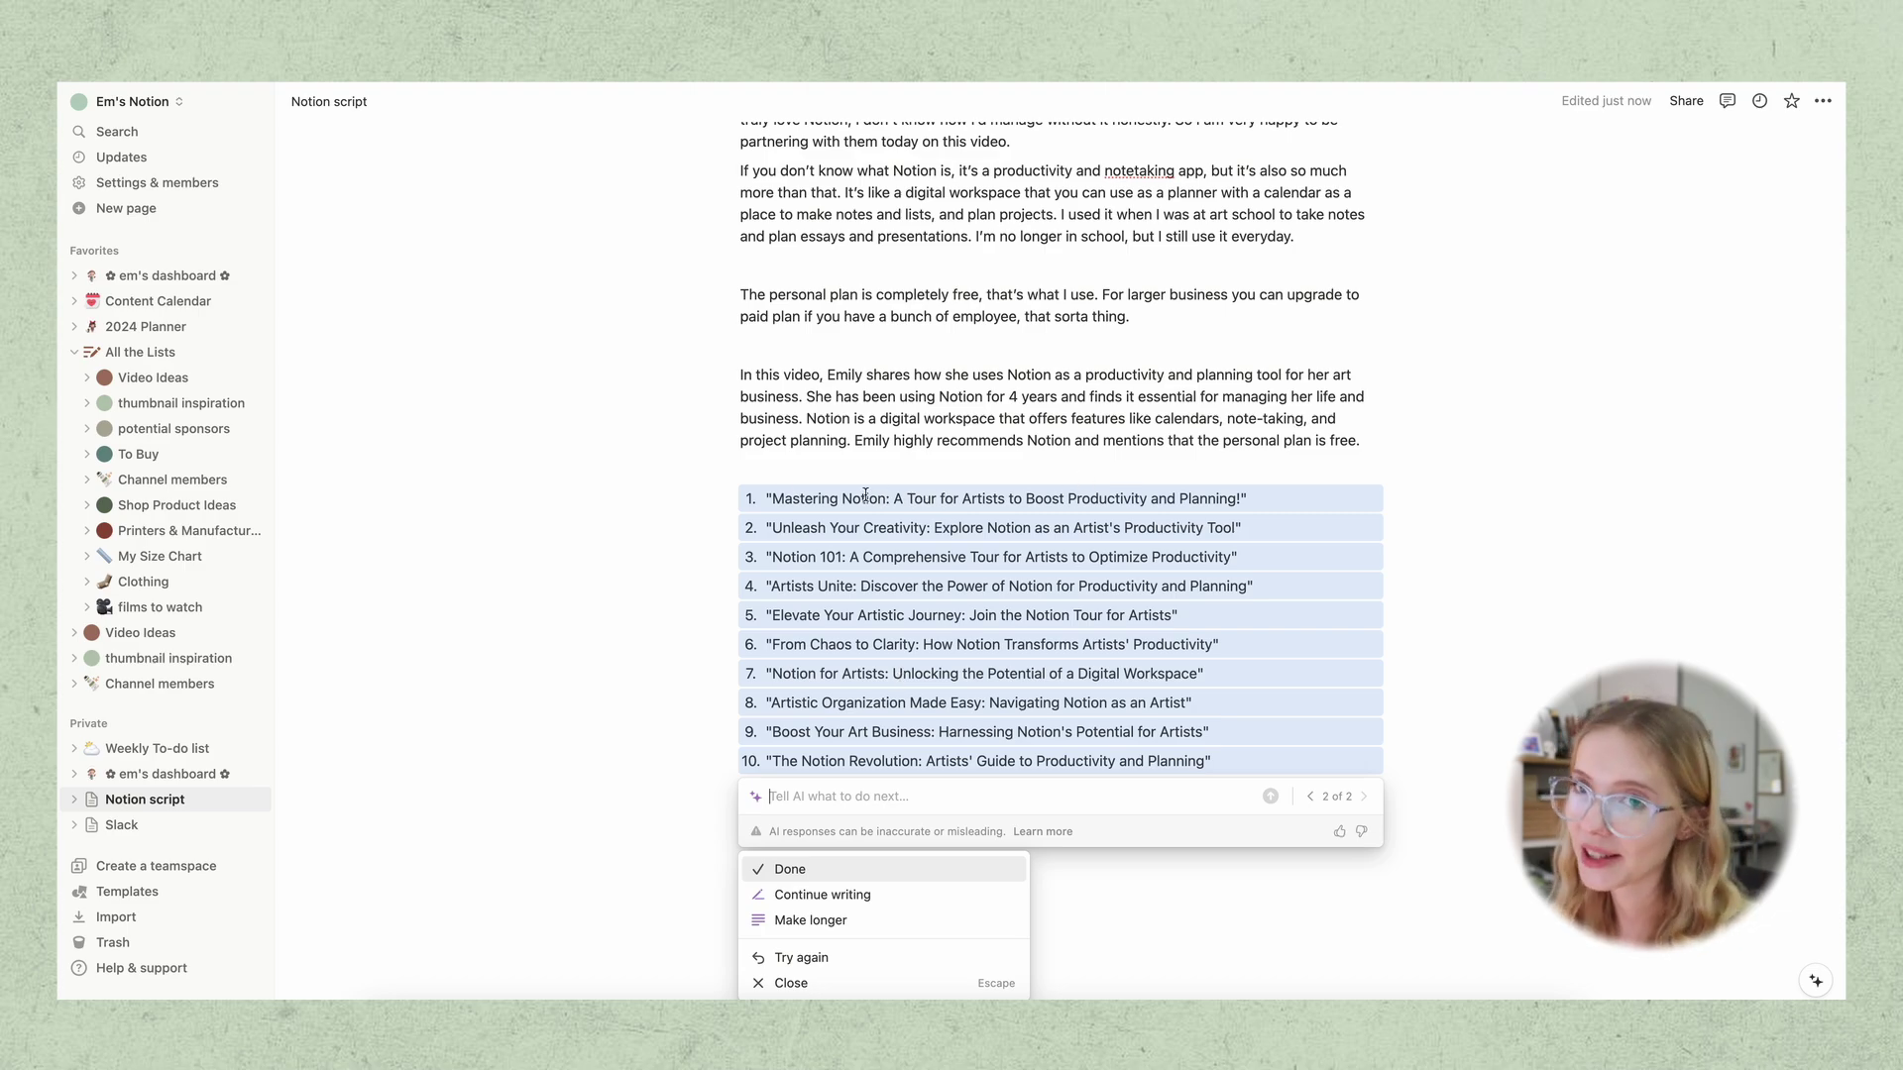
scroll(986, 614, up, 2)
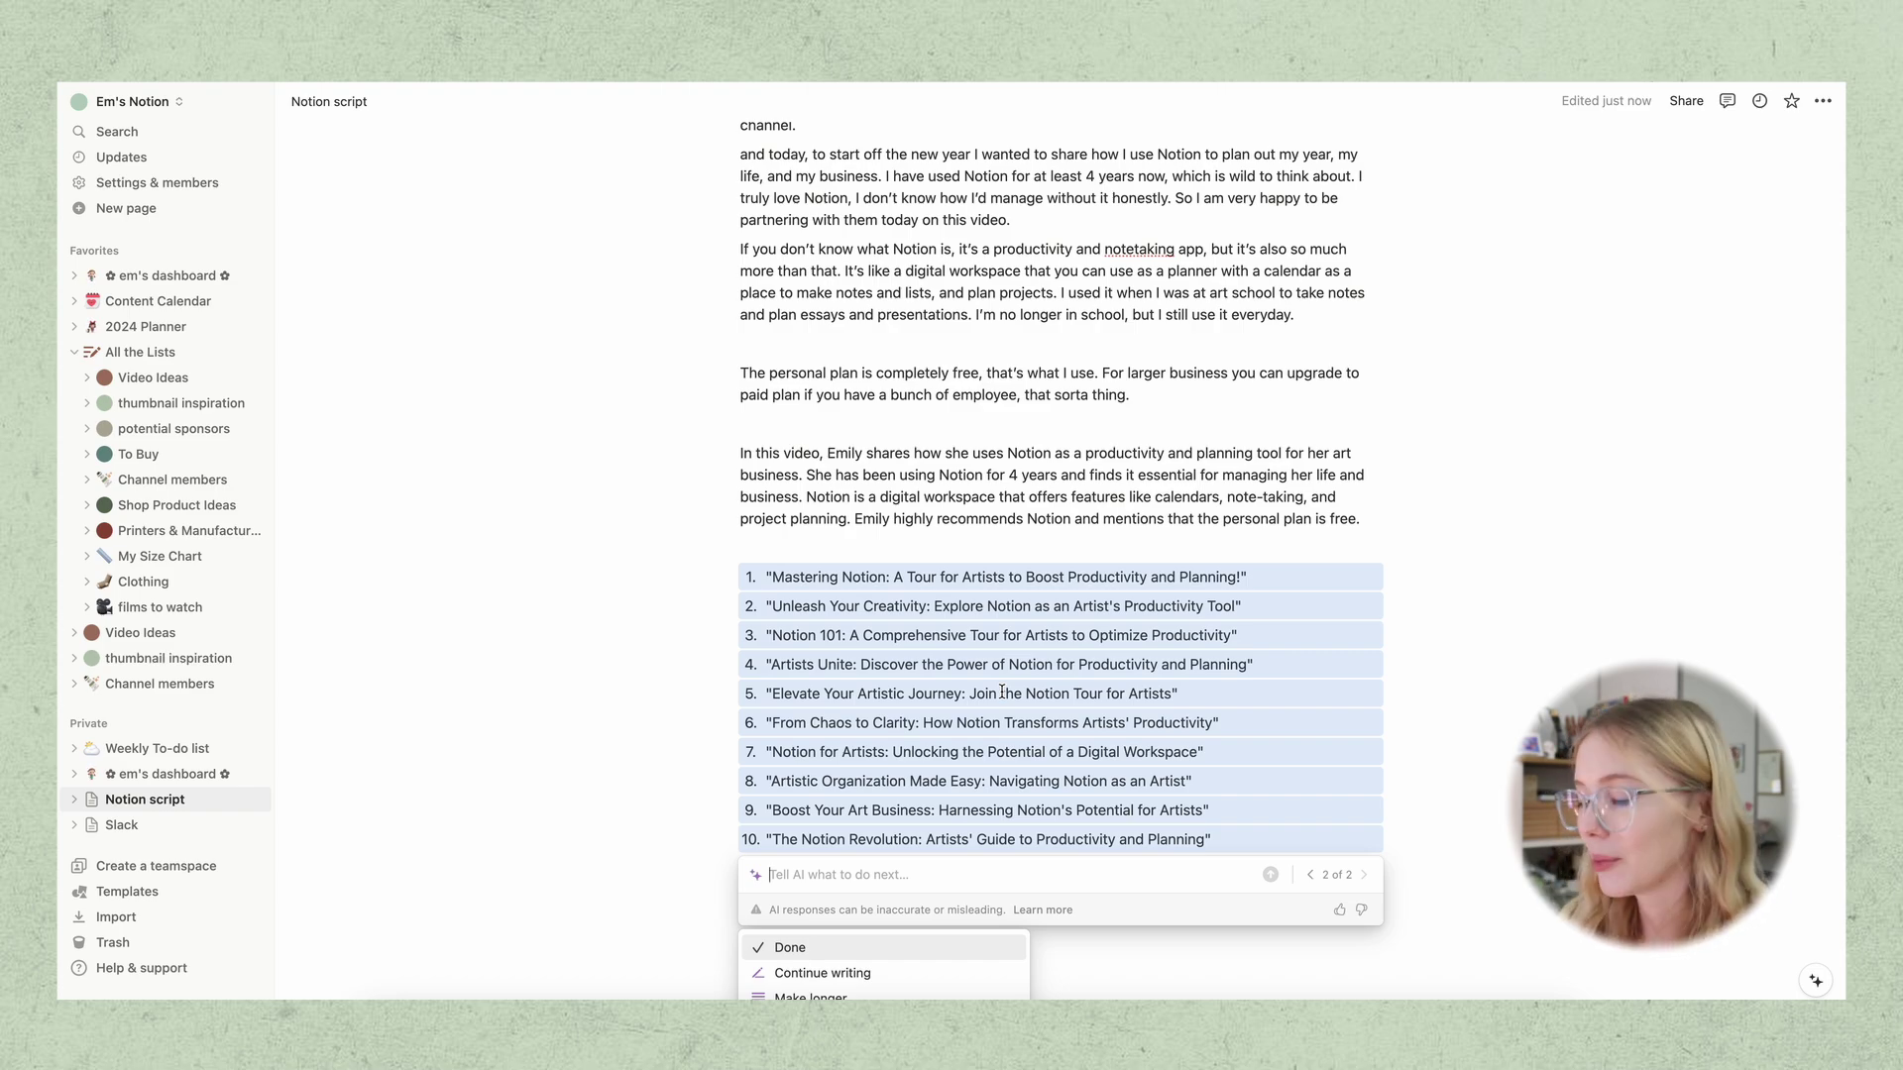
key(Return)
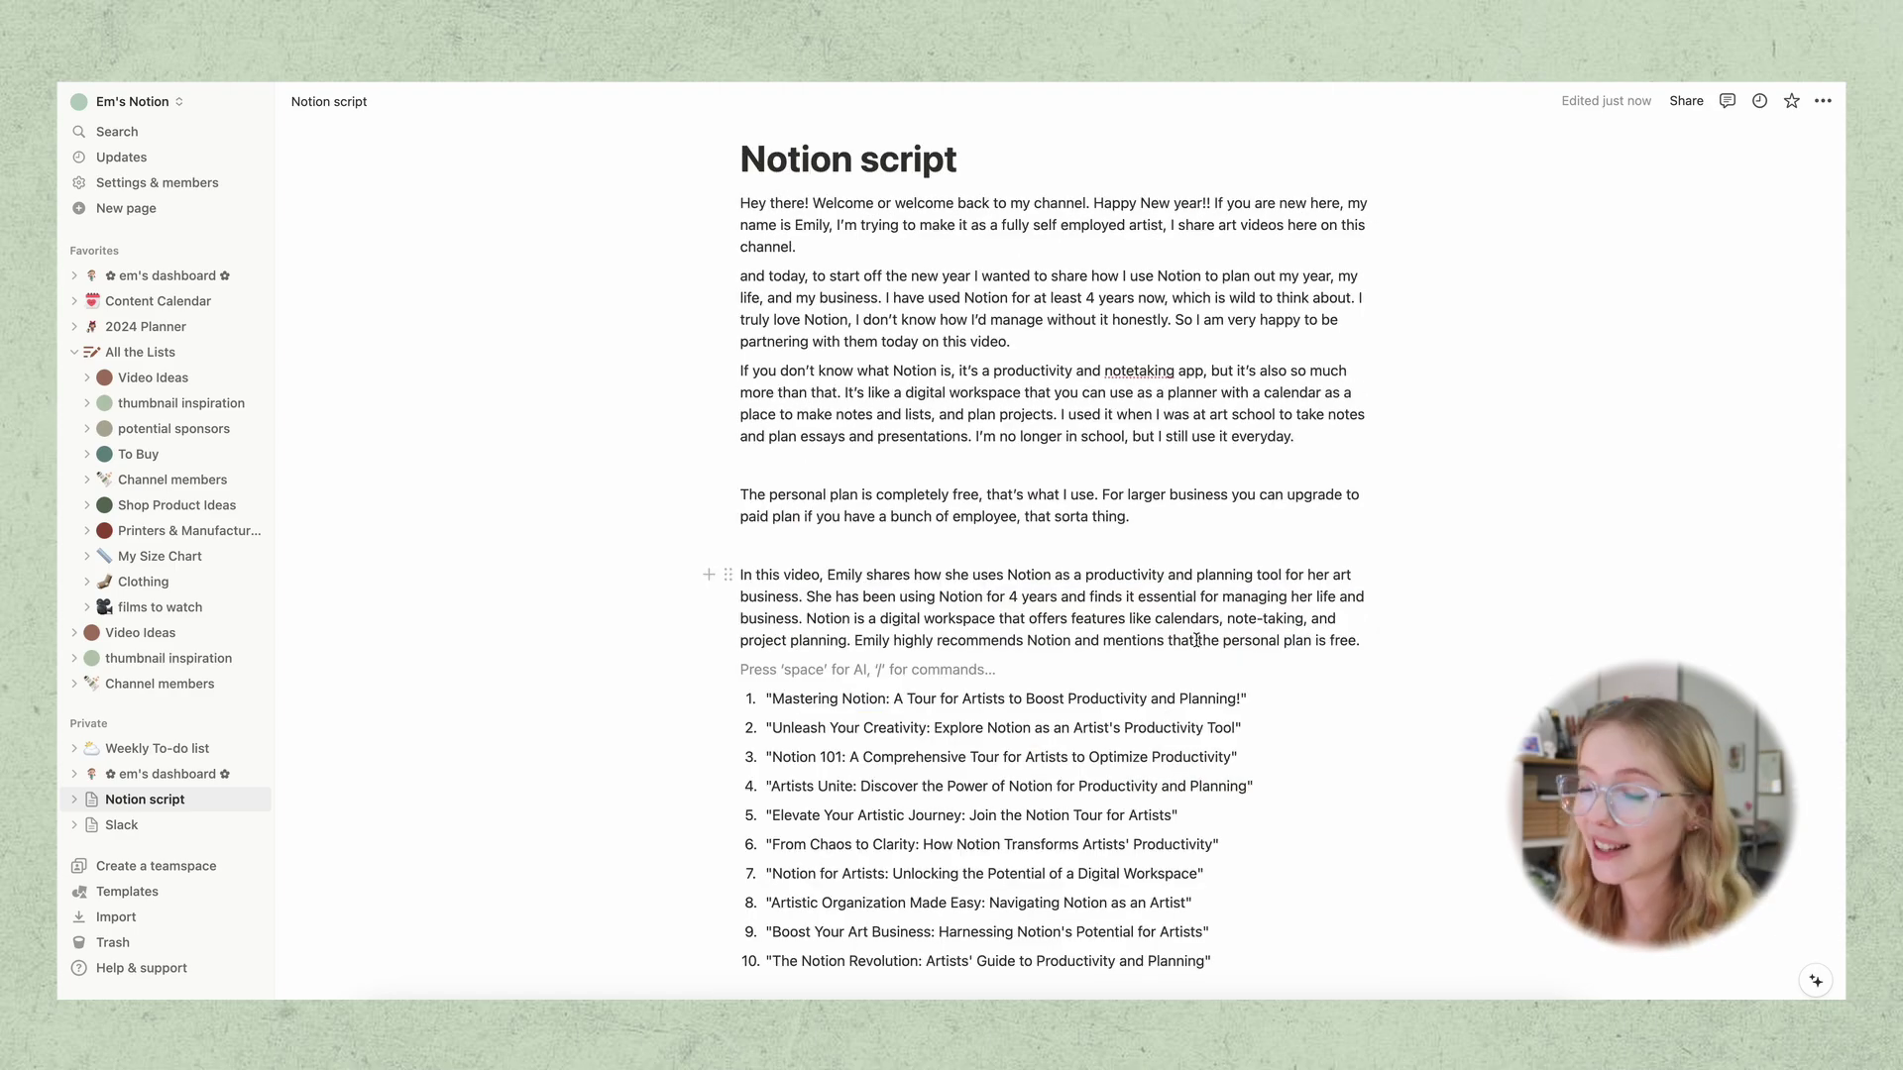
scroll(1196, 640, down, 5)
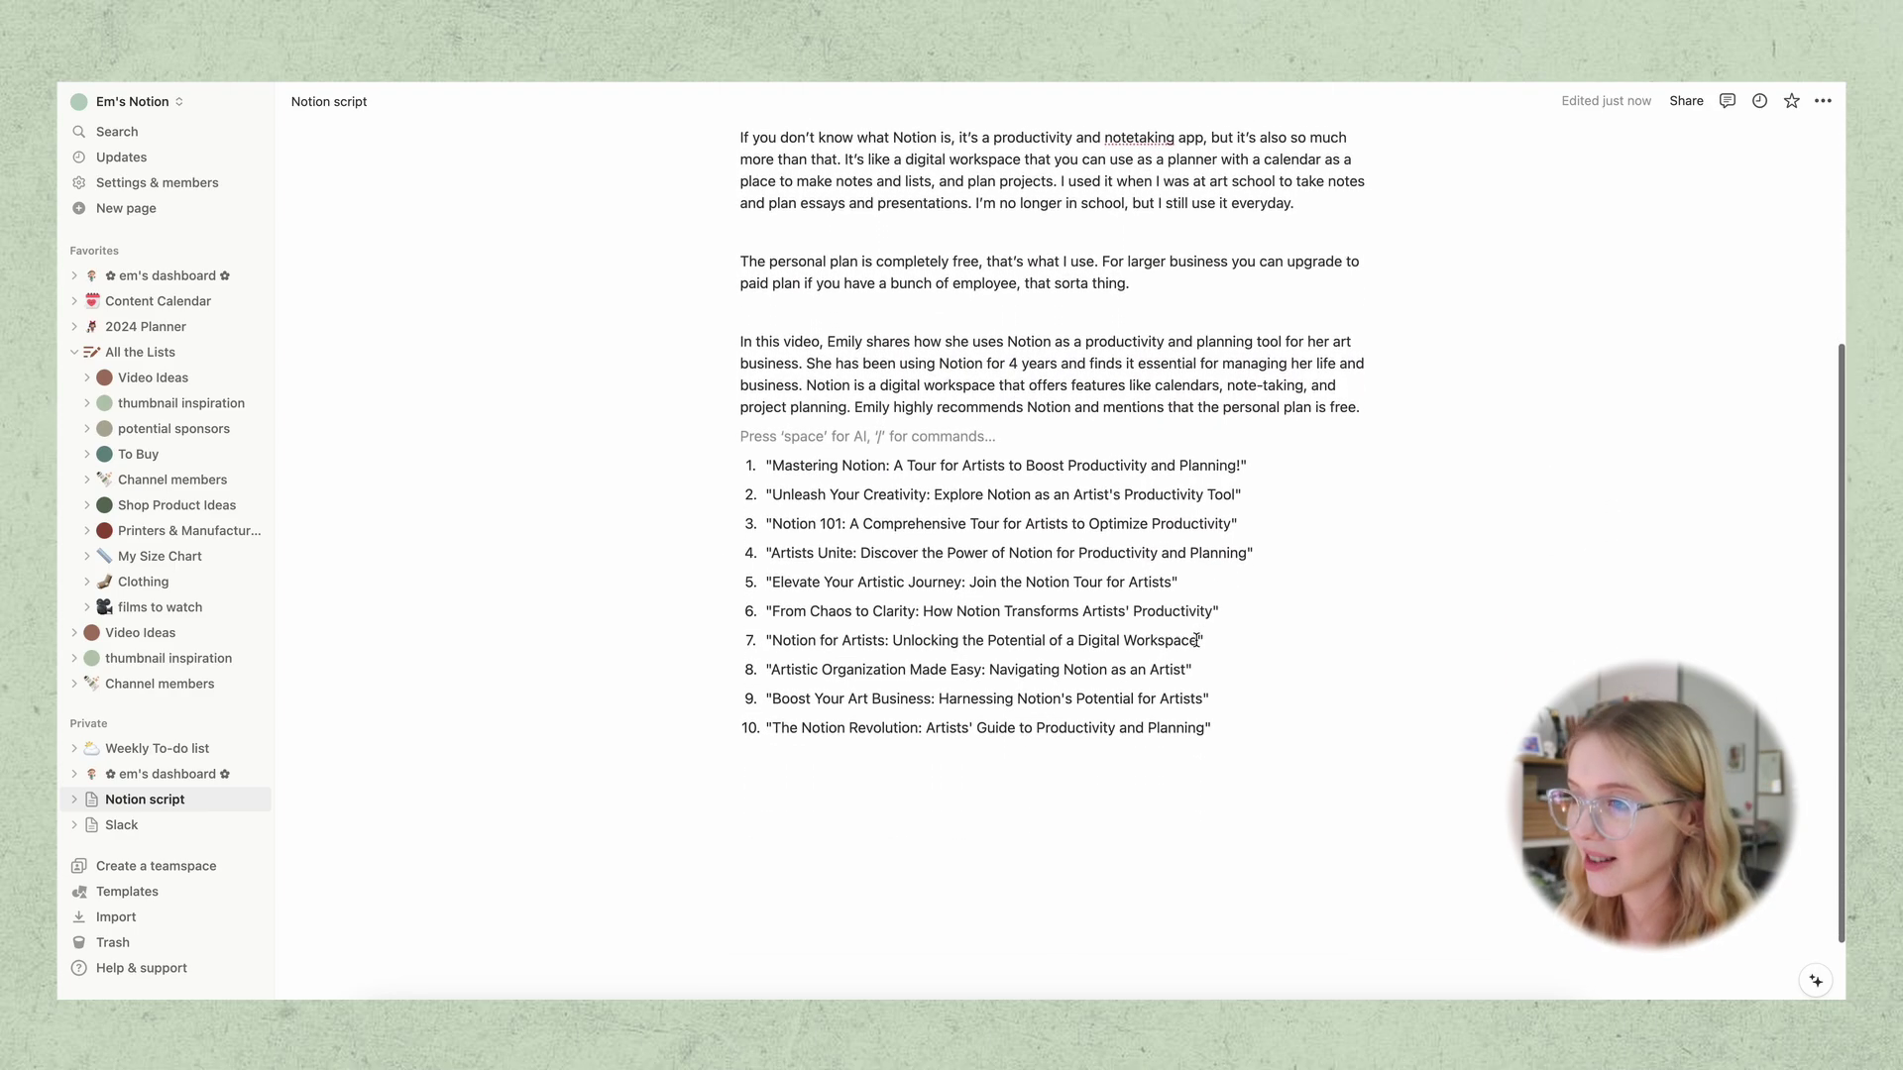